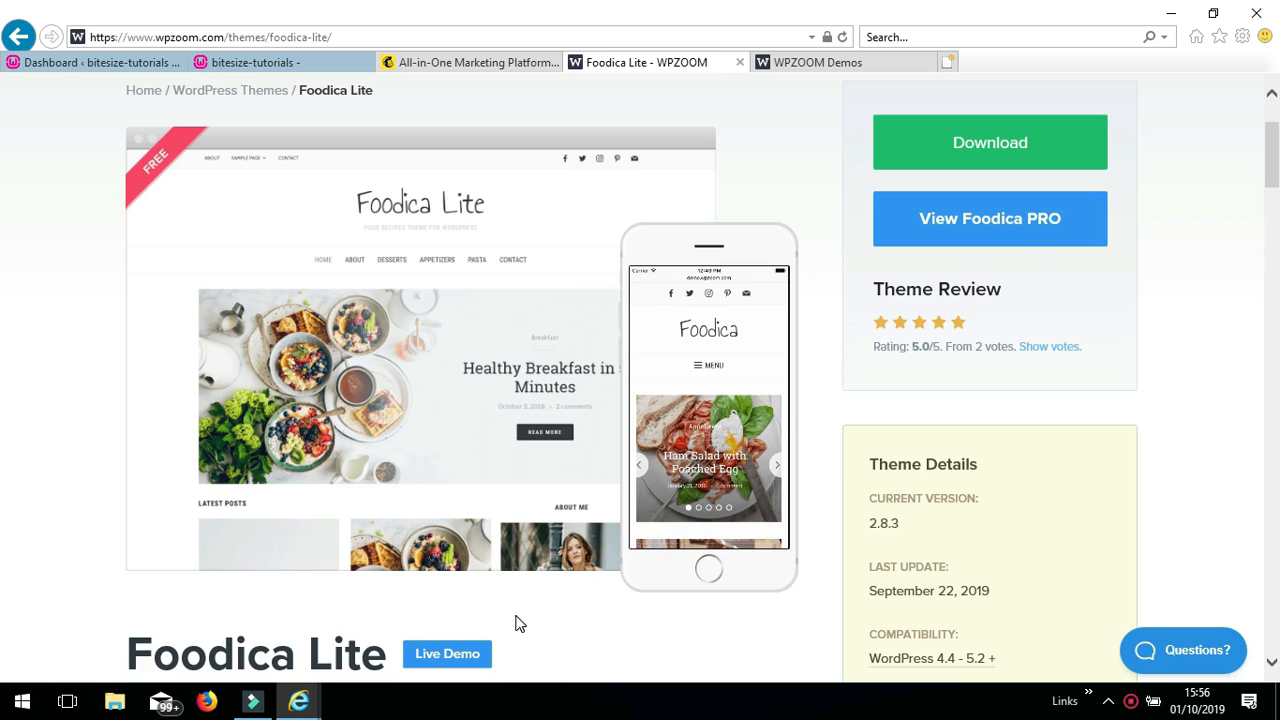
- Launch the Foodica Lite live demo from the WPZOOM theme page
{"action": "left_click", "coordinate": [461, 653]}
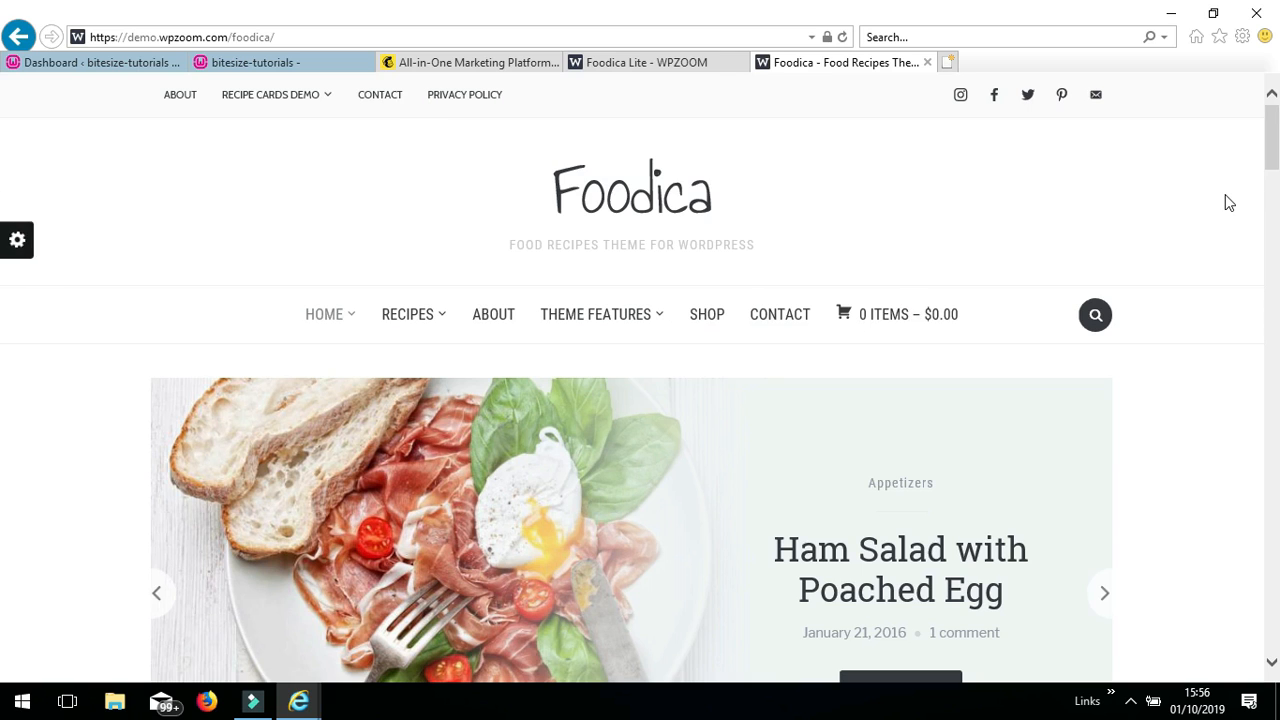
{"action": "scroll", "coordinate": [1225, 196], "scroll_direction": "down", "scroll_amount": 3}
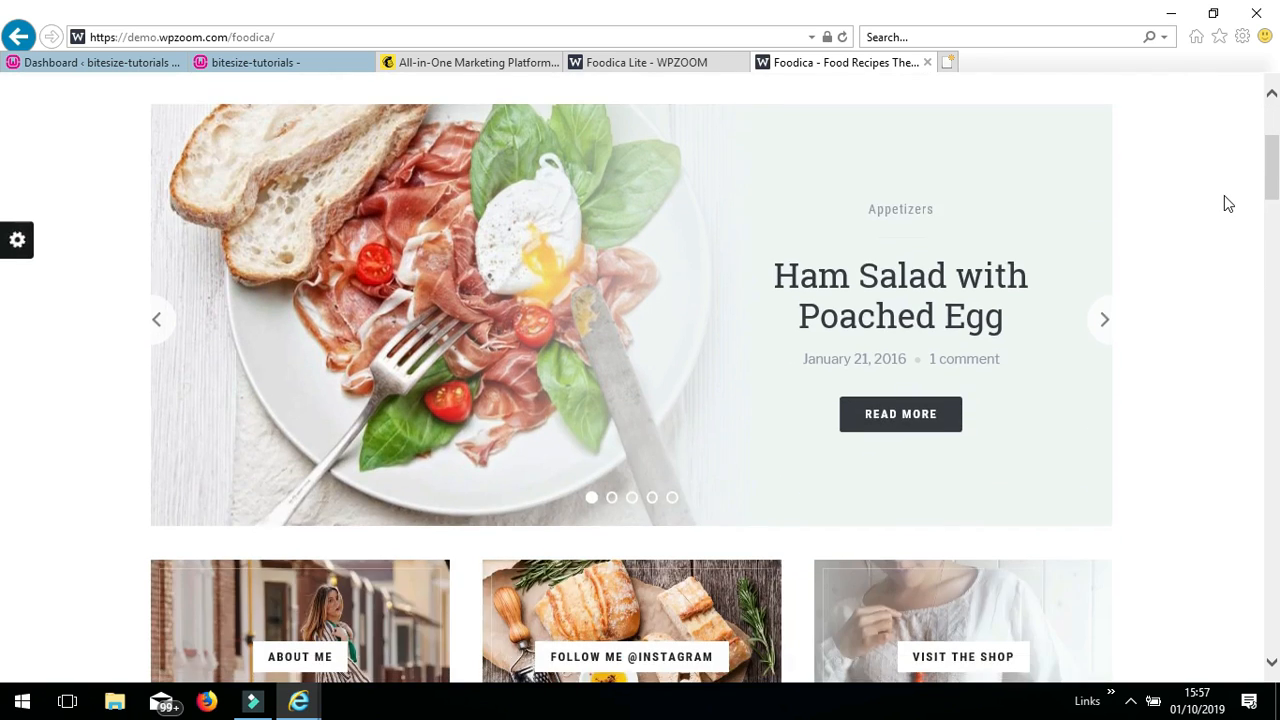
{"action": "scroll", "coordinate": [1224, 196], "scroll_direction": "up", "scroll_amount": 3}
{"action": "scroll", "coordinate": [1228, 203], "scroll_direction": "up", "scroll_amount": 1}
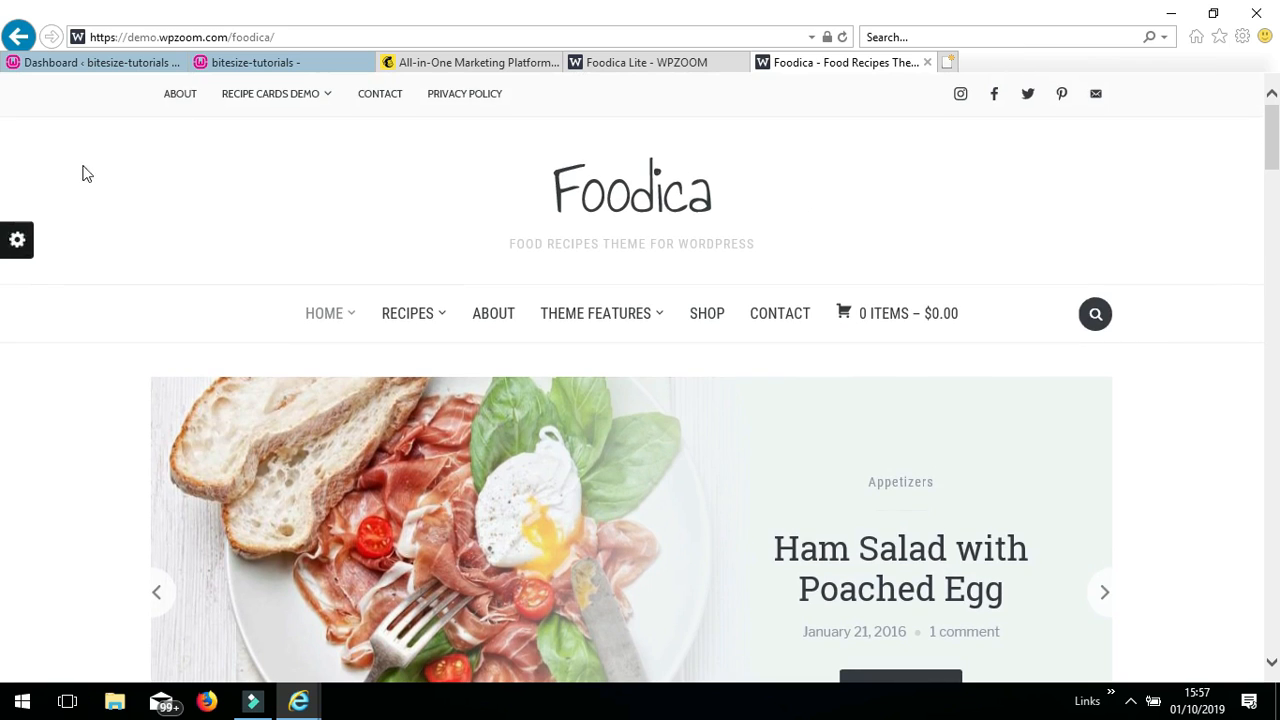
{"action": "left_click", "coordinate": [17, 244]}
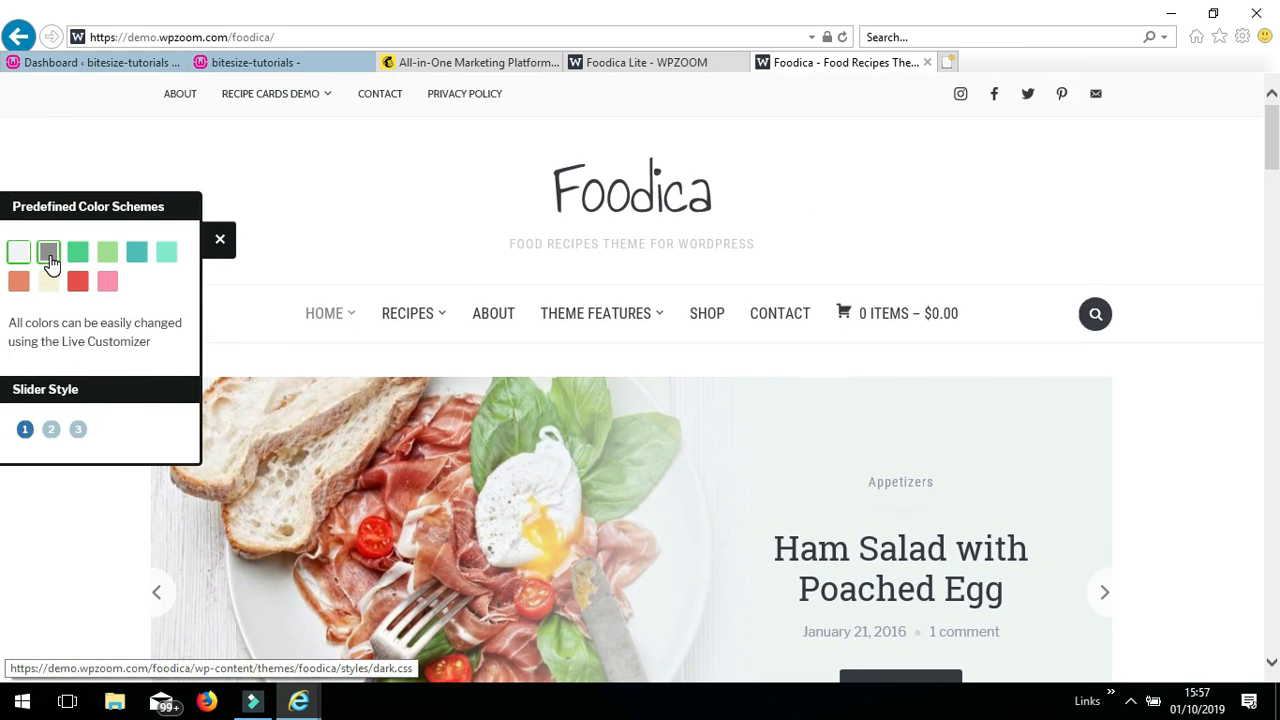
{"action": "left_click", "coordinate": [49, 254]}
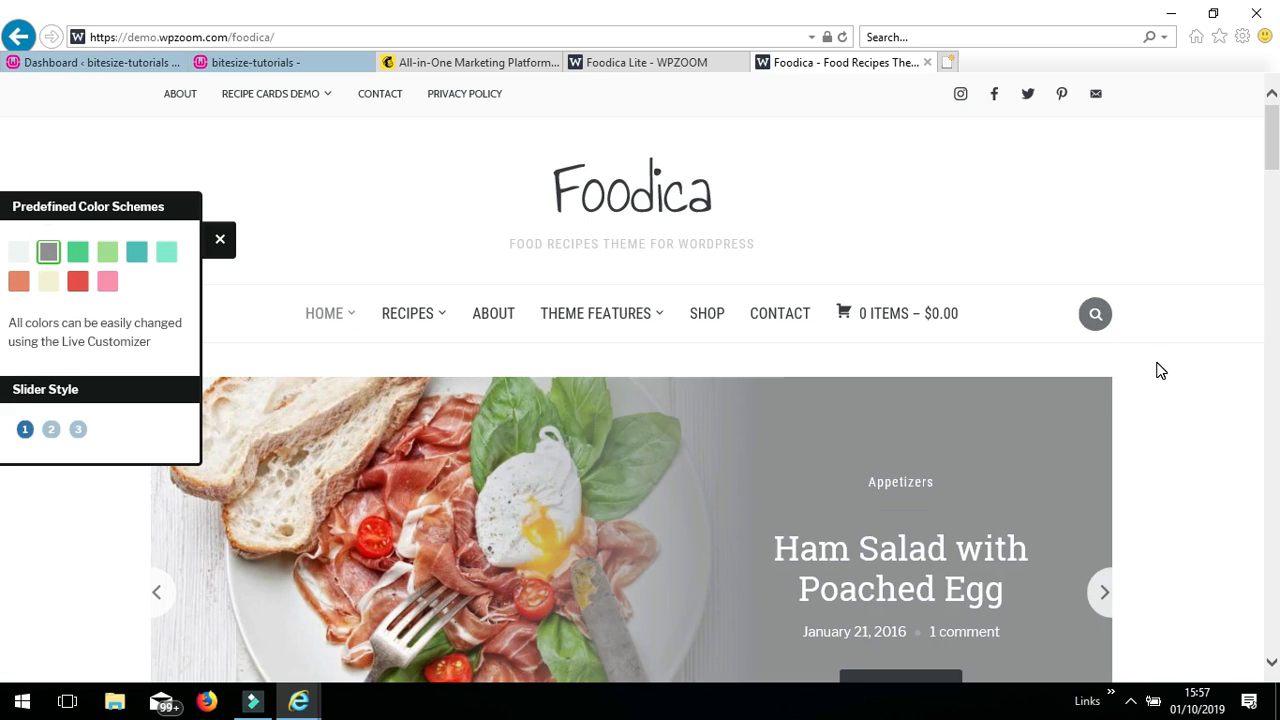
{"action": "scroll", "coordinate": [1155, 373], "scroll_direction": "down", "scroll_amount": 2}
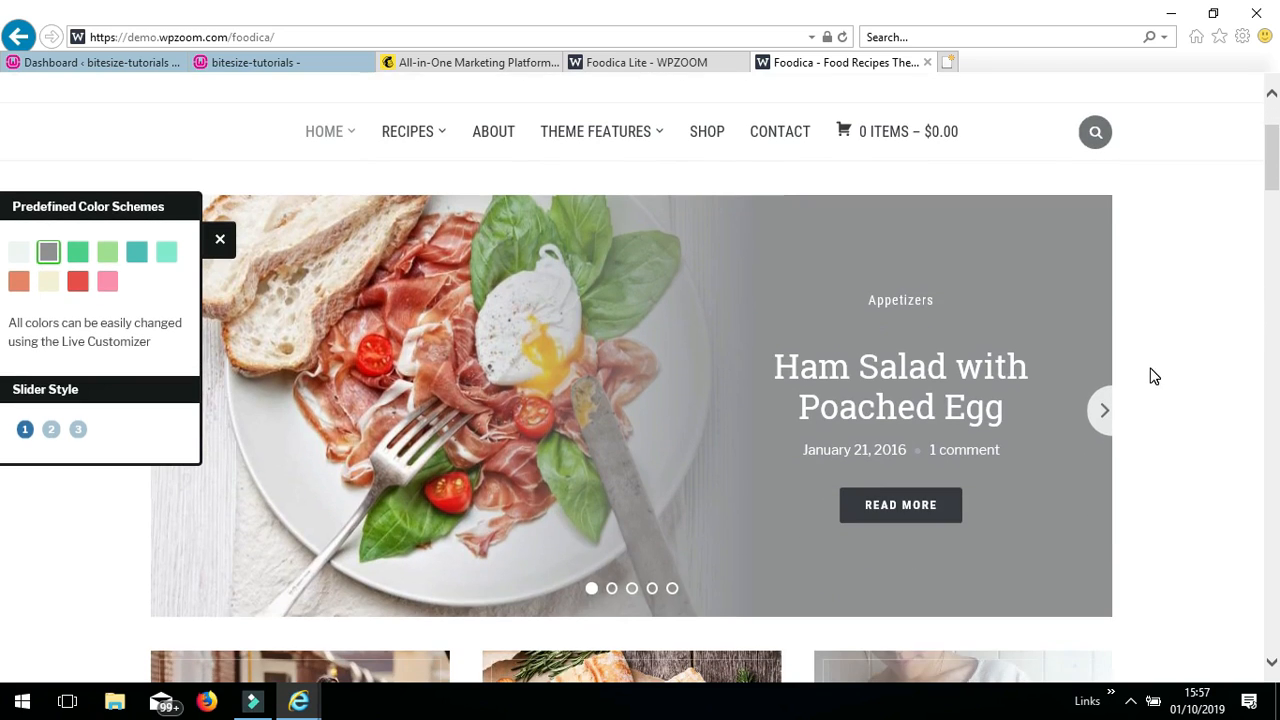
{"action": "left_click", "coordinate": [108, 256]}
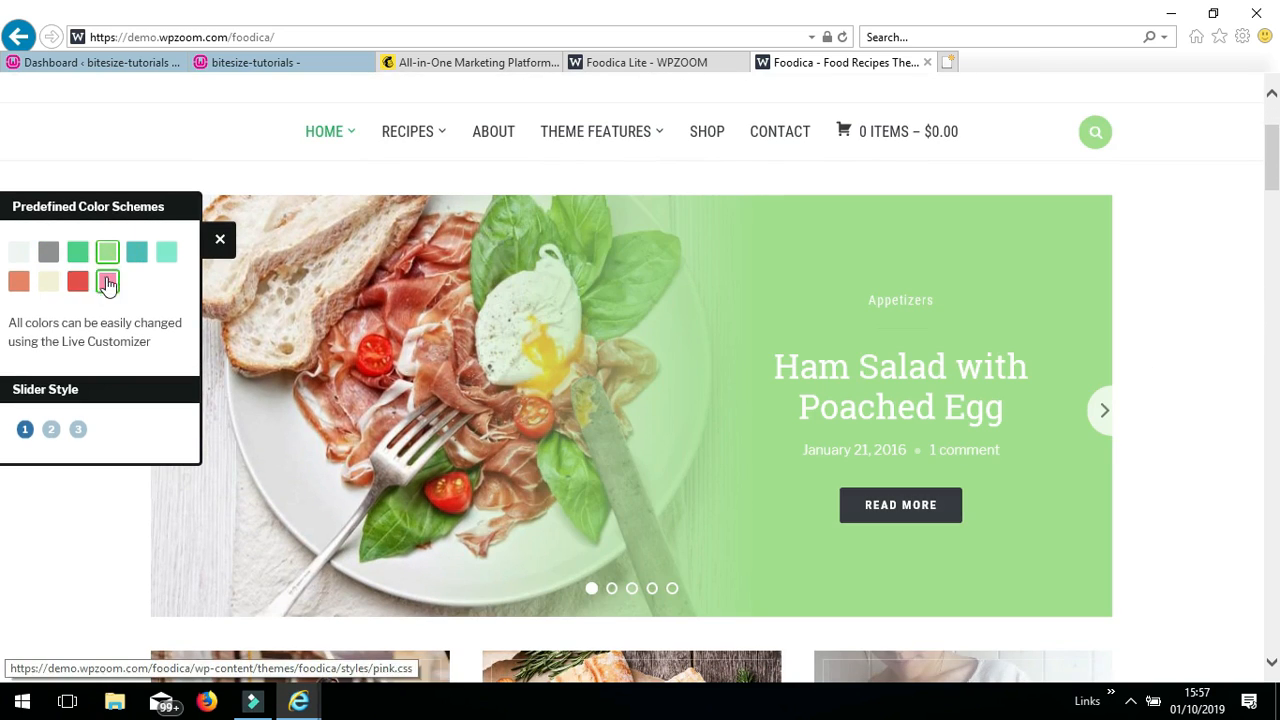
{"action": "left_click", "coordinate": [108, 282]}
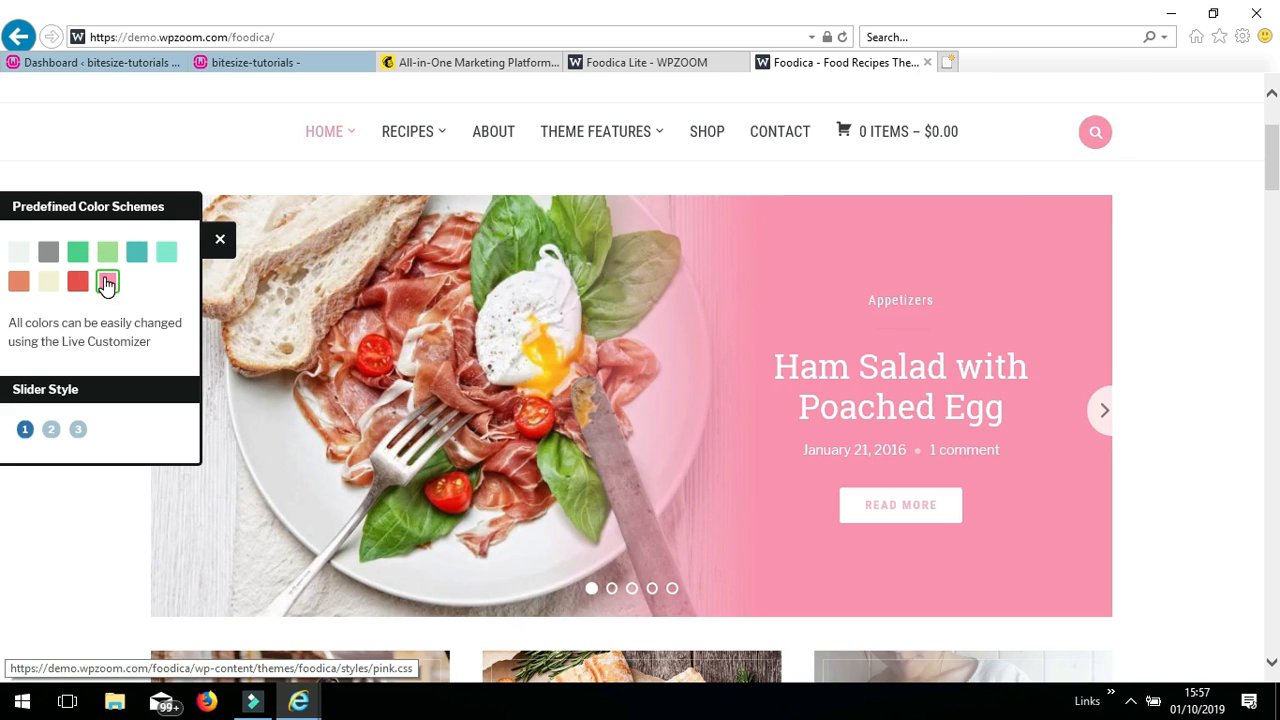
{"action": "left_click", "coordinate": [19, 254]}
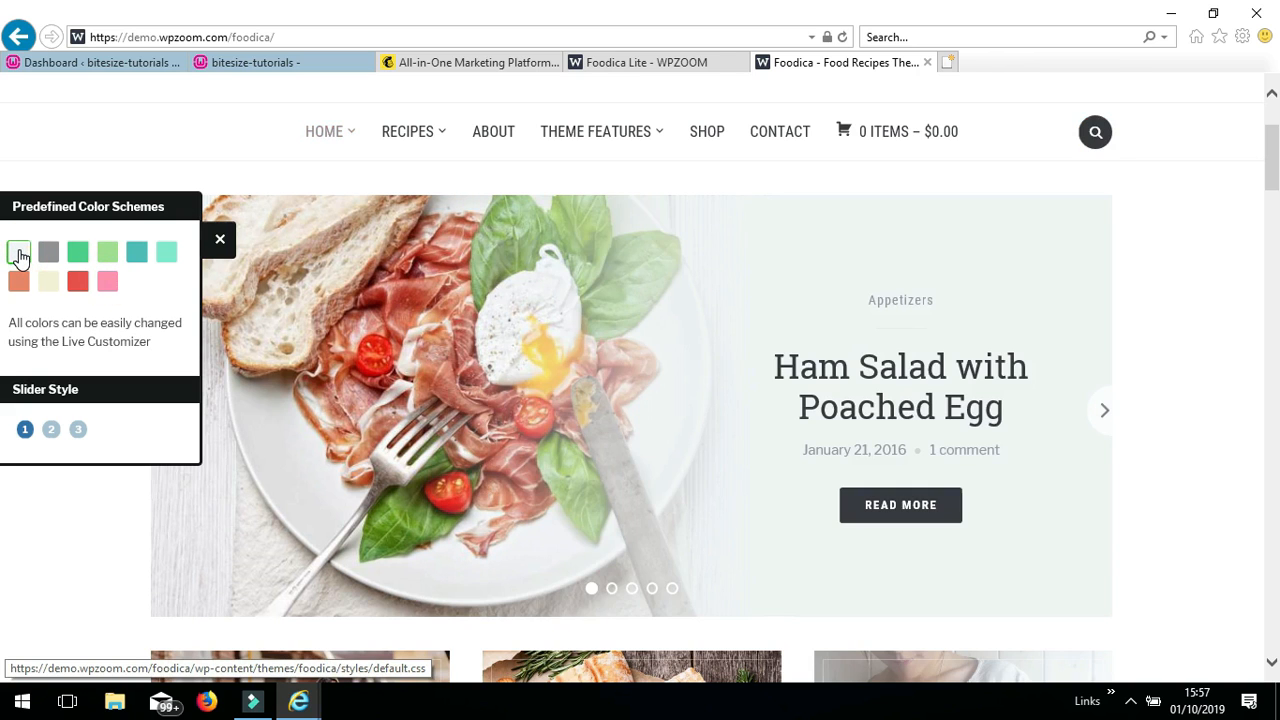
{"action": "left_click", "coordinate": [220, 245]}
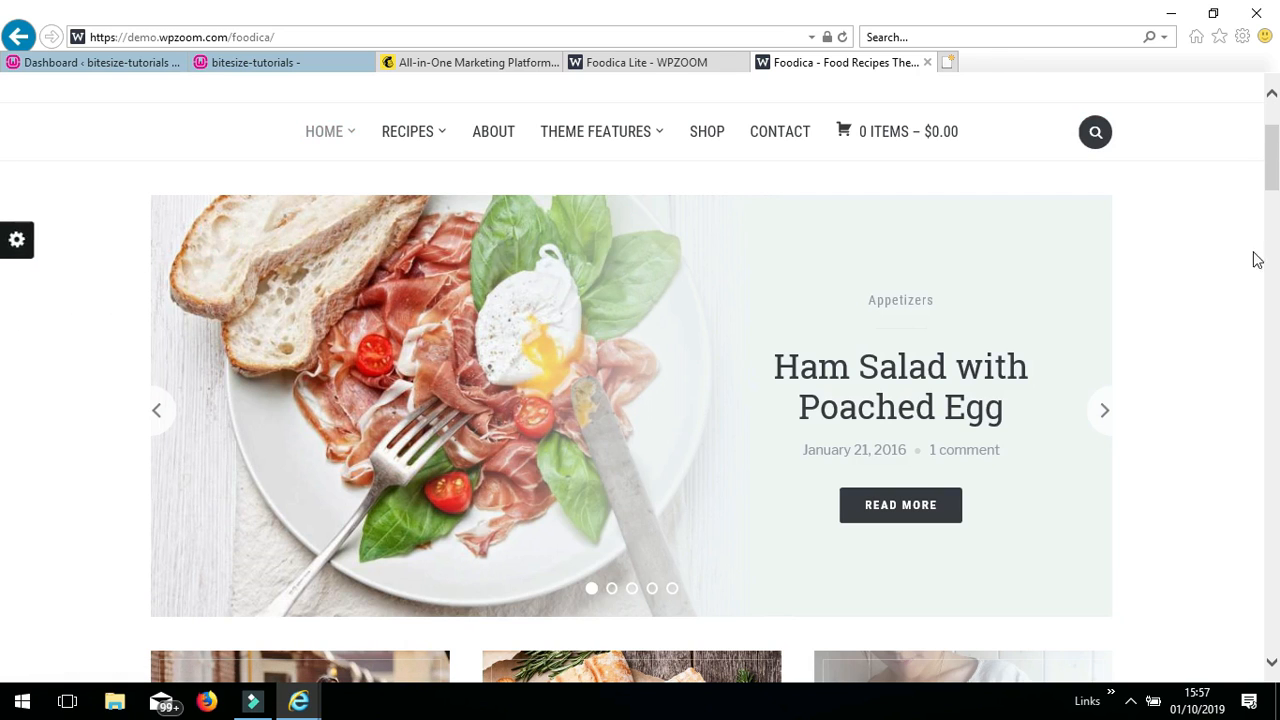
- Scroll through the demo homepage's sidebar widgets, then switch to the WordPress Dashboard tab
{"action": "scroll", "coordinate": [1247, 290], "scroll_direction": "up", "scroll_amount": 1}
{"action": "scroll", "coordinate": [1246, 290], "scroll_direction": "down", "scroll_amount": 4}
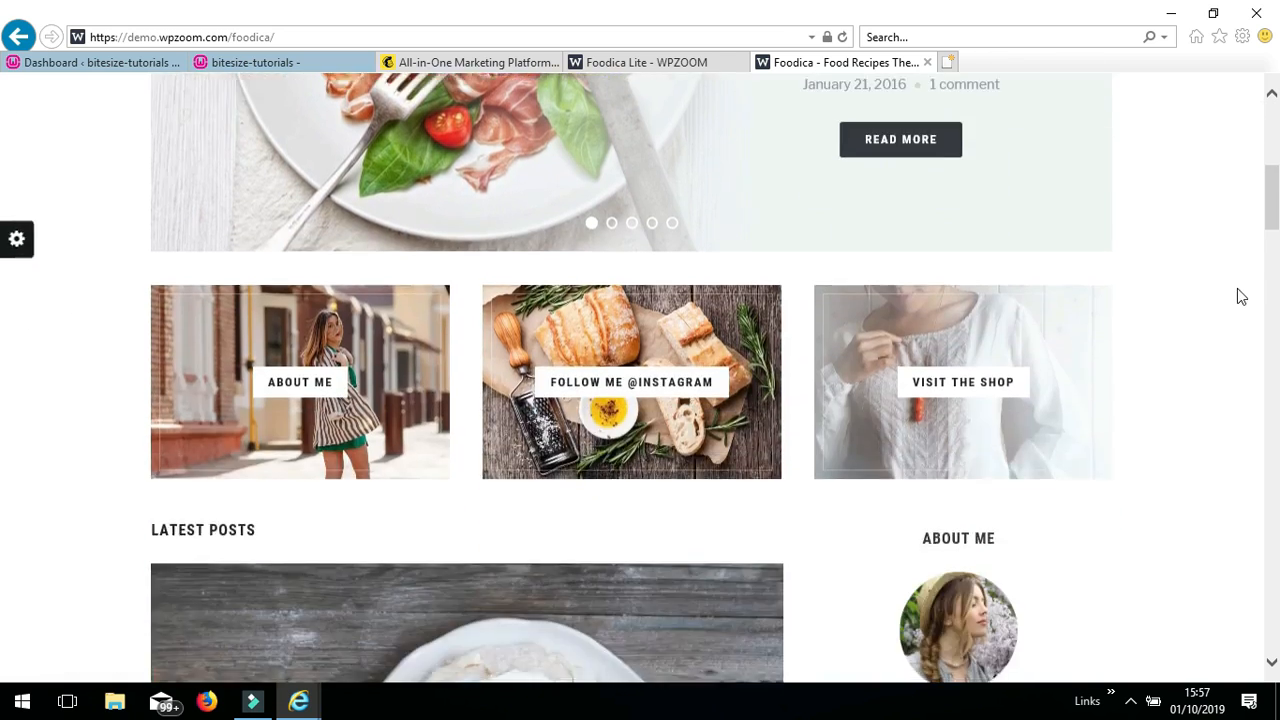
{"action": "scroll", "coordinate": [1240, 292], "scroll_direction": "down", "scroll_amount": 7}
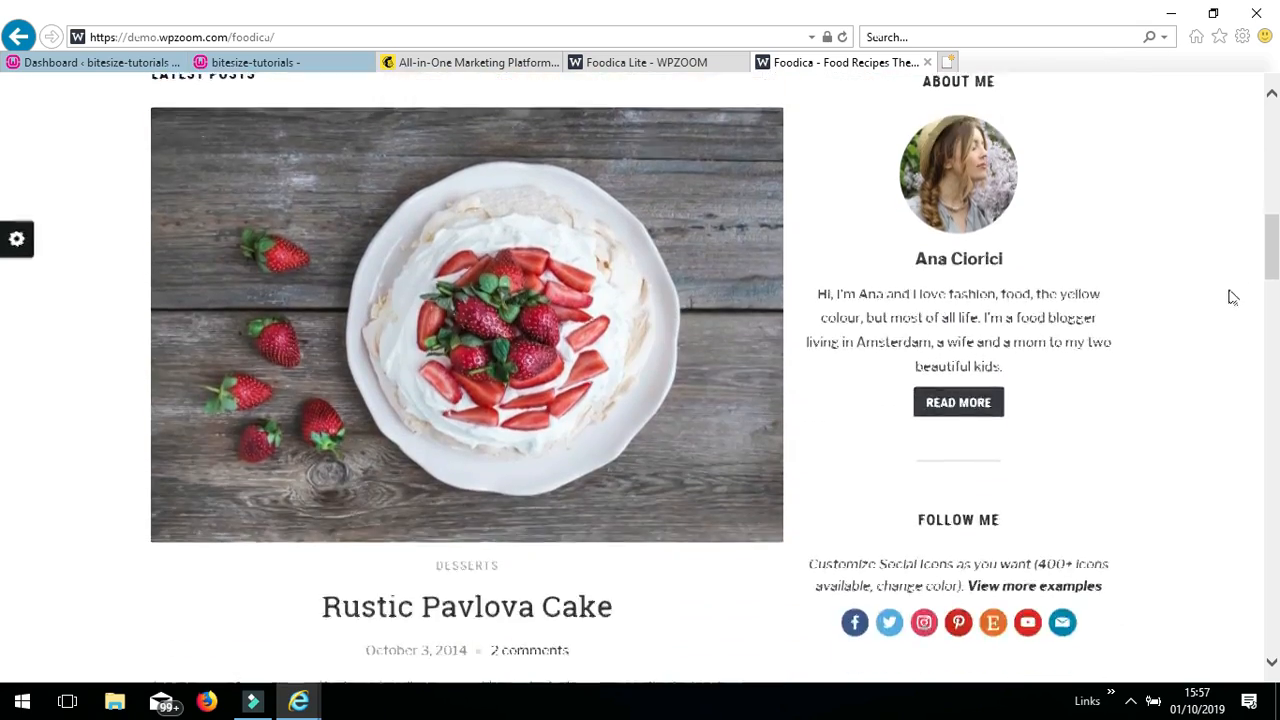
{"action": "scroll", "coordinate": [1232, 303], "scroll_direction": "down", "scroll_amount": 4}
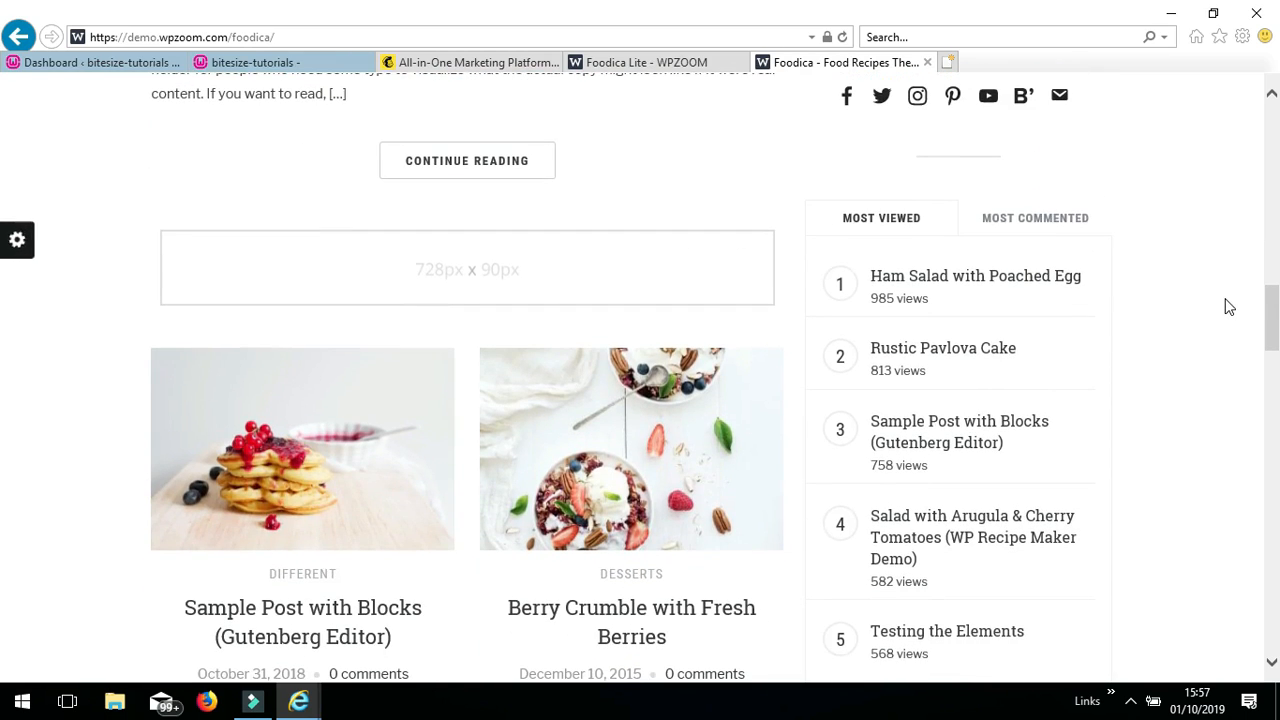
{"action": "scroll", "coordinate": [1229, 307], "scroll_direction": "down", "scroll_amount": 1}
{"action": "scroll", "coordinate": [883, 167], "scroll_direction": "down", "scroll_amount": 6}
{"action": "scroll", "coordinate": [1120, 222], "scroll_direction": "up", "scroll_amount": 9}
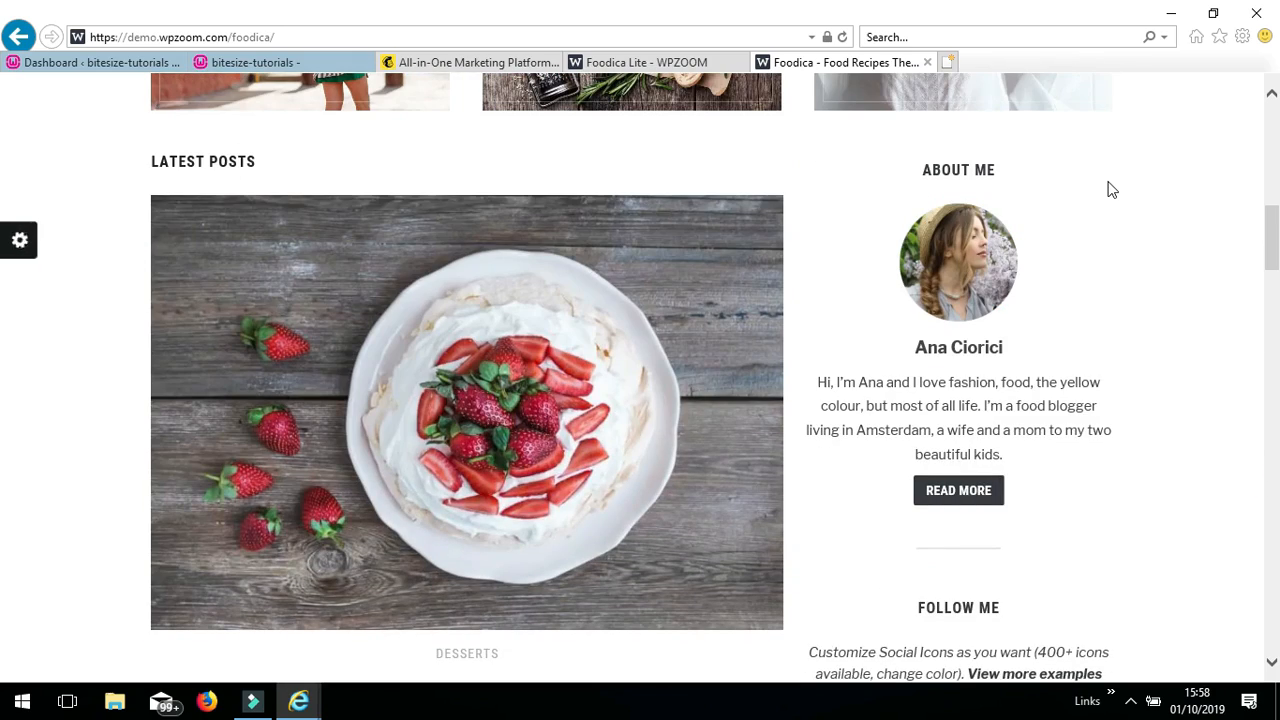
{"action": "left_click", "coordinate": [1107, 182]}
{"action": "left_click", "coordinate": [1049, 512]}
{"action": "left_click", "coordinate": [70, 63]}
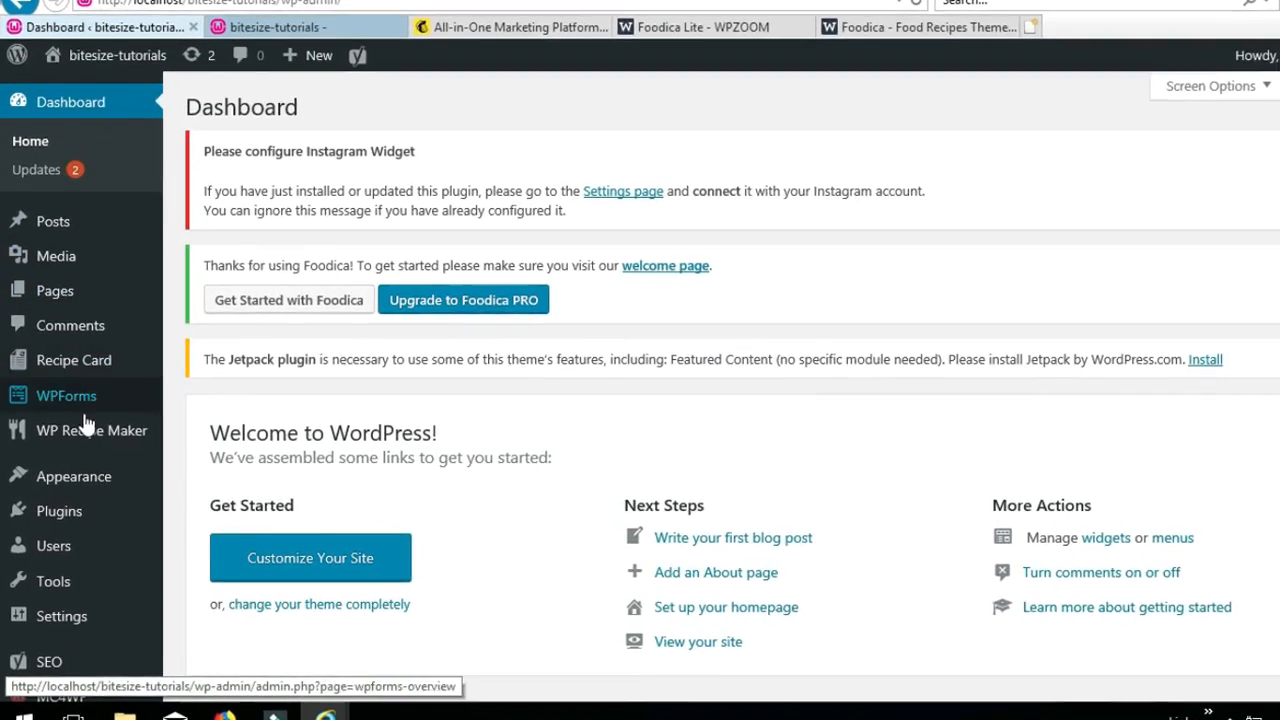
- Scroll through Plugins > Installed Plugins, then go to Appearance > Customize
{"action": "mouse_move", "coordinate": [76, 514]}
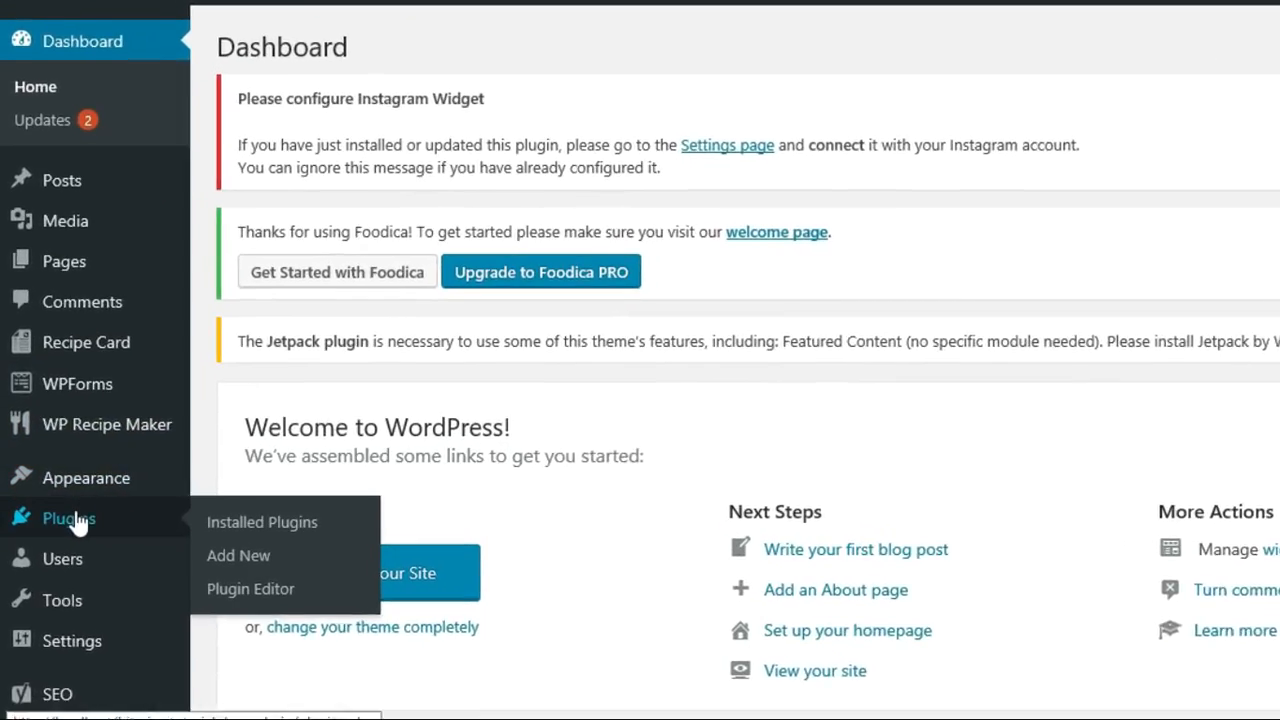
{"action": "left_click", "coordinate": [262, 533]}
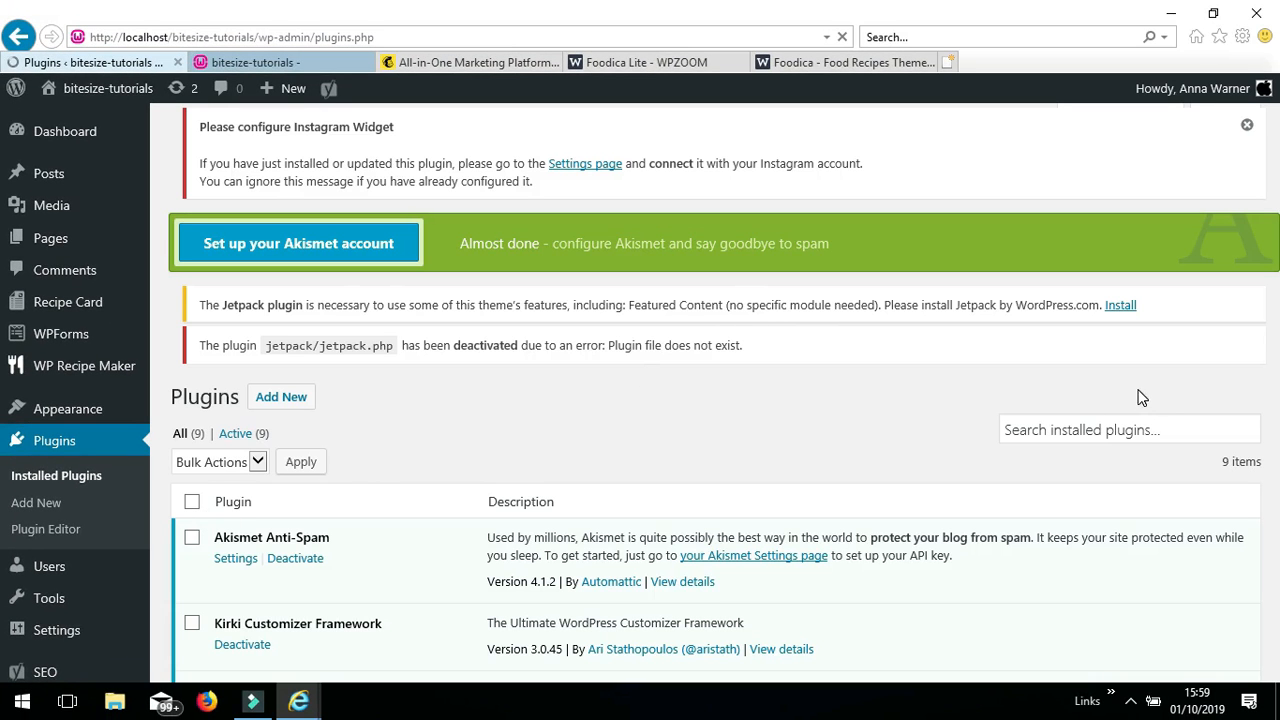
{"action": "scroll", "coordinate": [1141, 397], "scroll_direction": "down", "scroll_amount": 3}
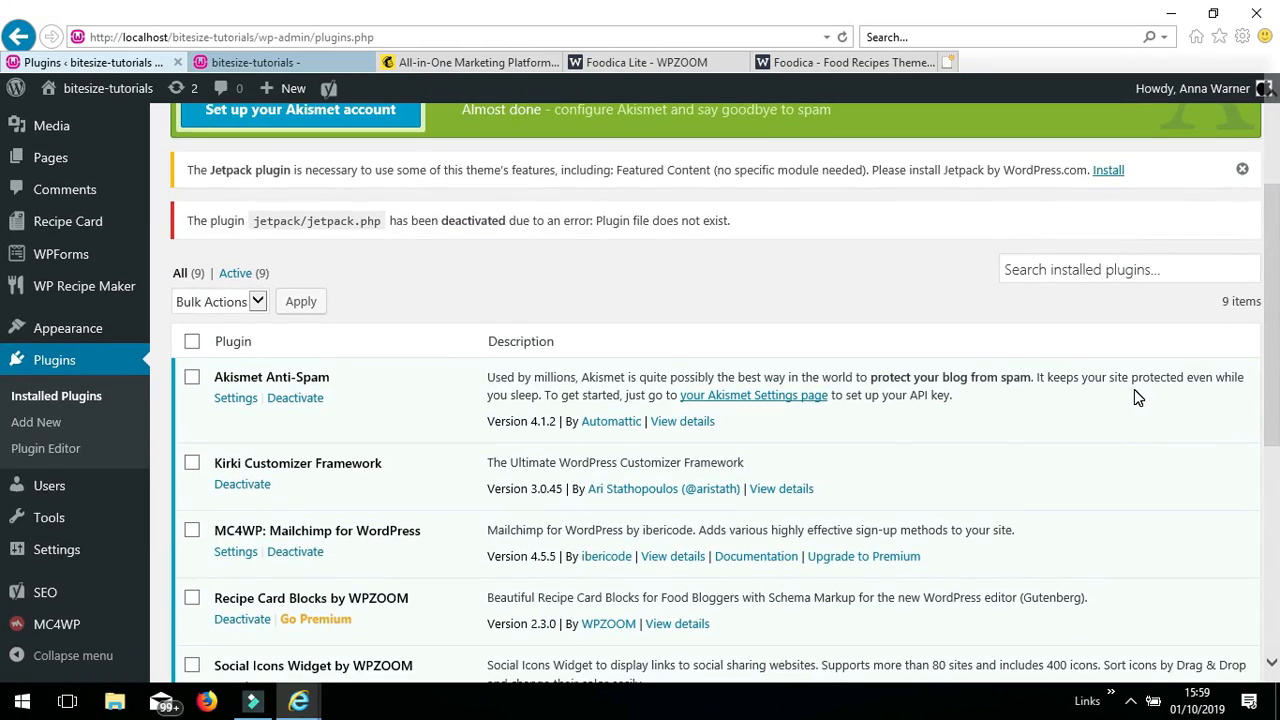
{"action": "scroll", "coordinate": [1134, 389], "scroll_direction": "down", "scroll_amount": 3}
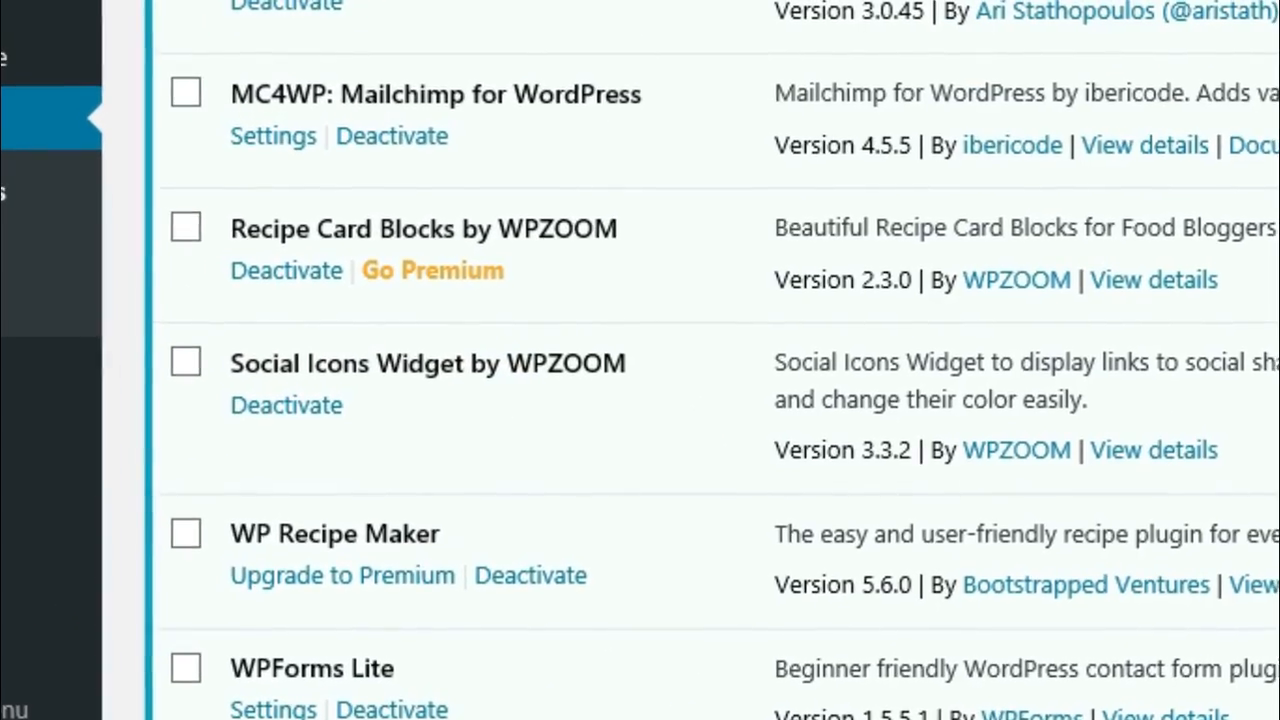
{"action": "scroll", "coordinate": [1095, 430], "scroll_direction": "down", "scroll_amount": 3}
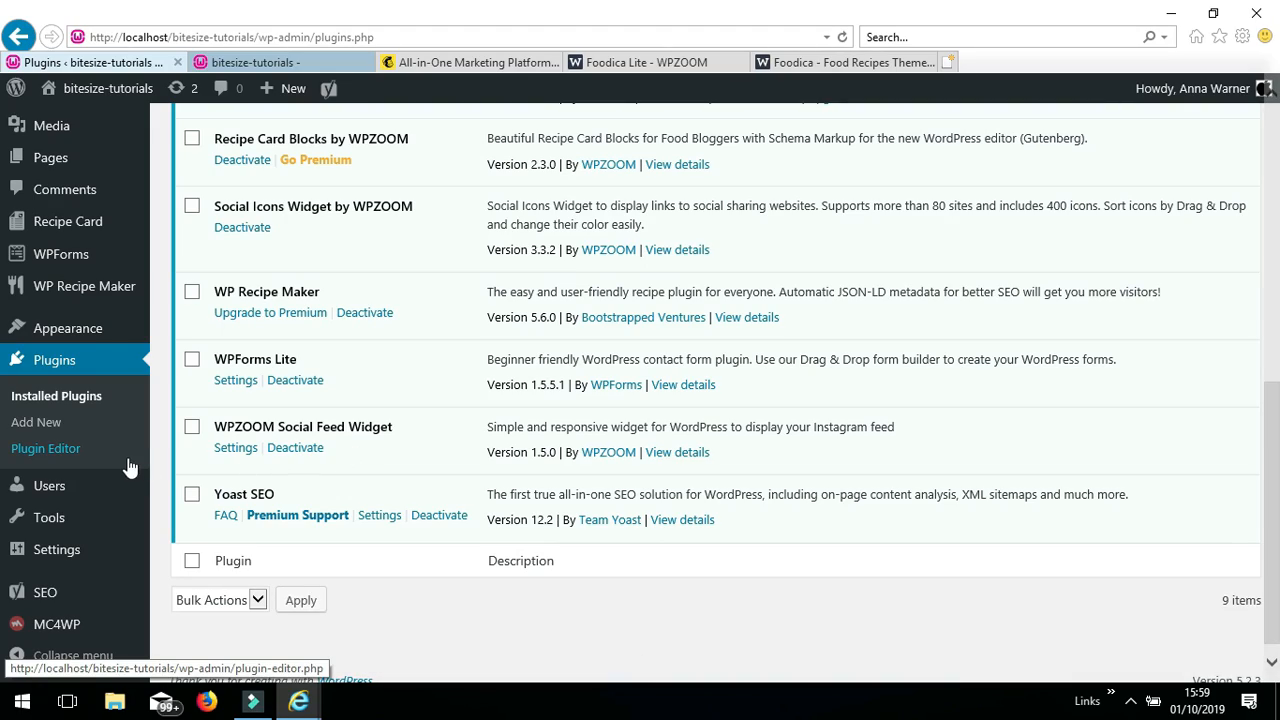
{"action": "mouse_move", "coordinate": [115, 330]}
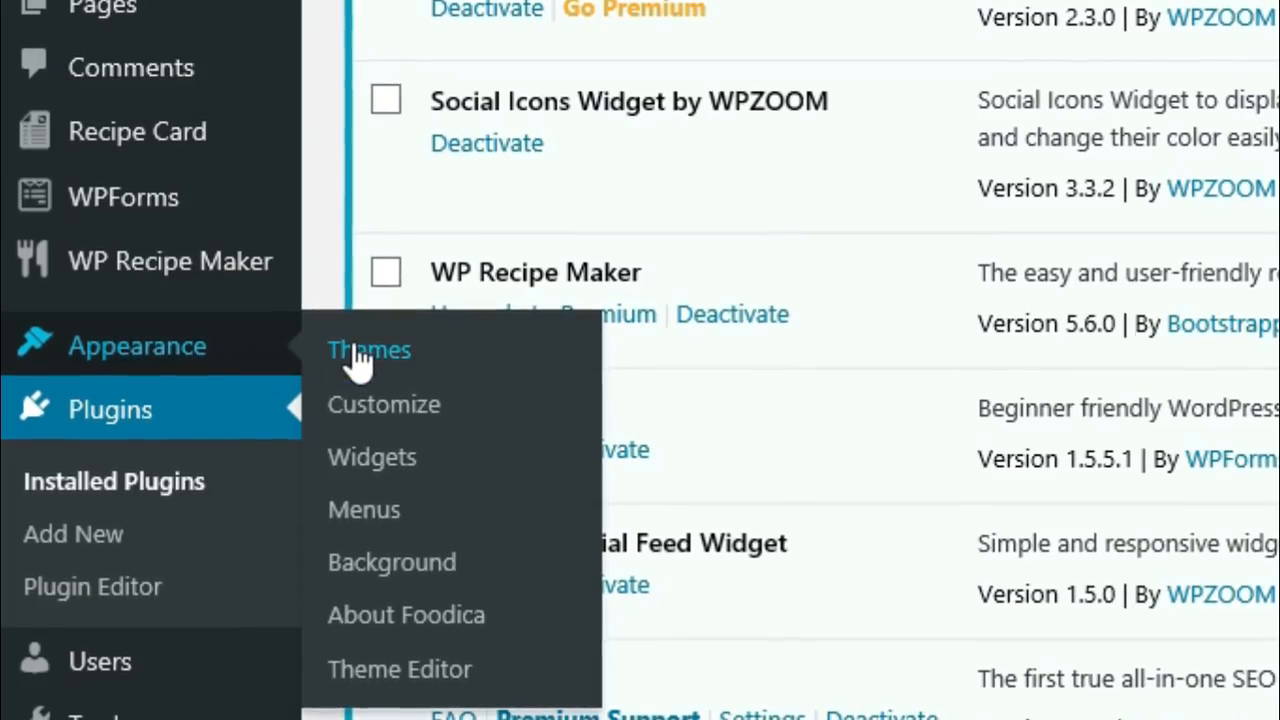
{"action": "left_click", "coordinate": [383, 400]}
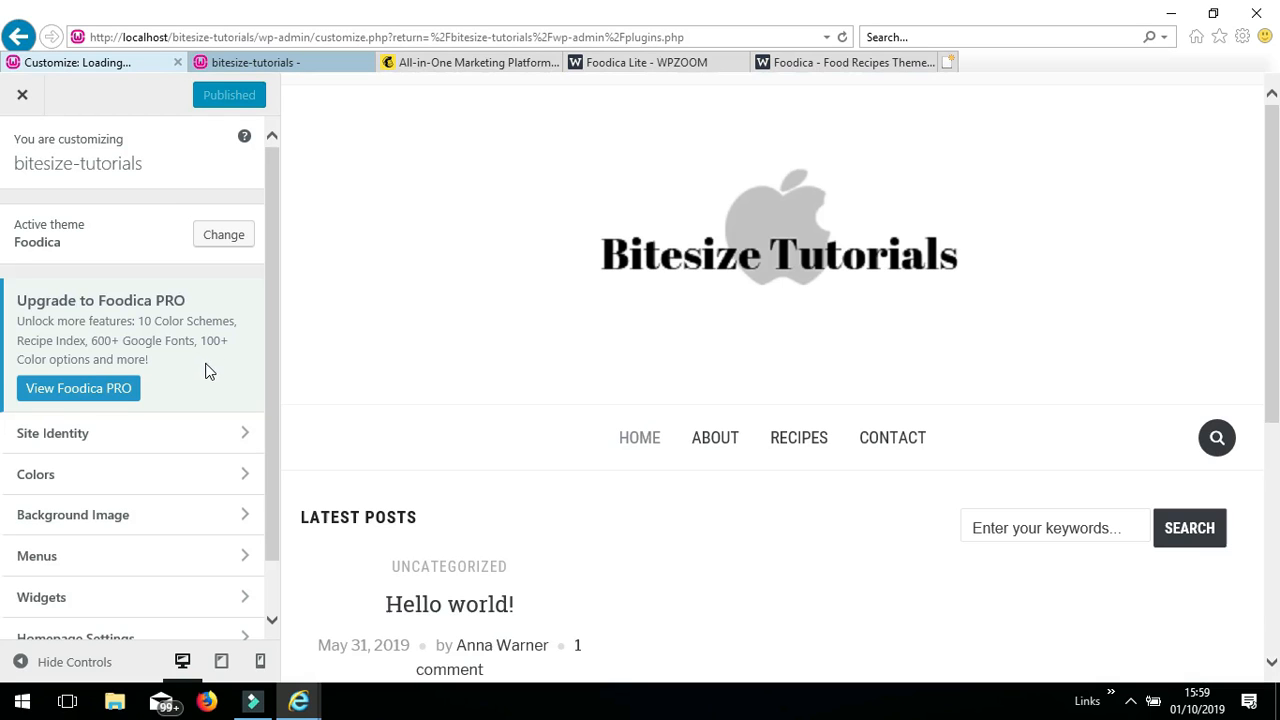
- Go to Widgets > Sidebar in the Customizer, where only a Search widget exists
{"action": "left_click_drag", "start_coordinate": [269, 403], "coordinate": [267, 448]}
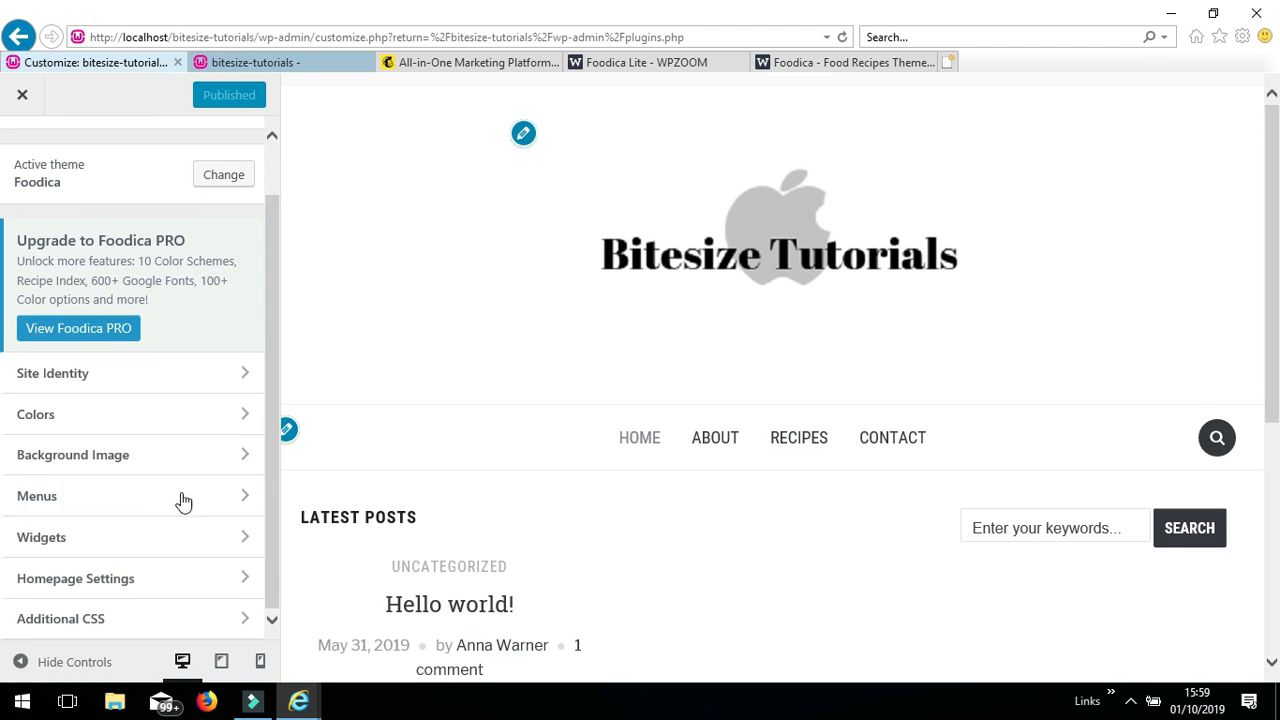
{"action": "left_click", "coordinate": [125, 537]}
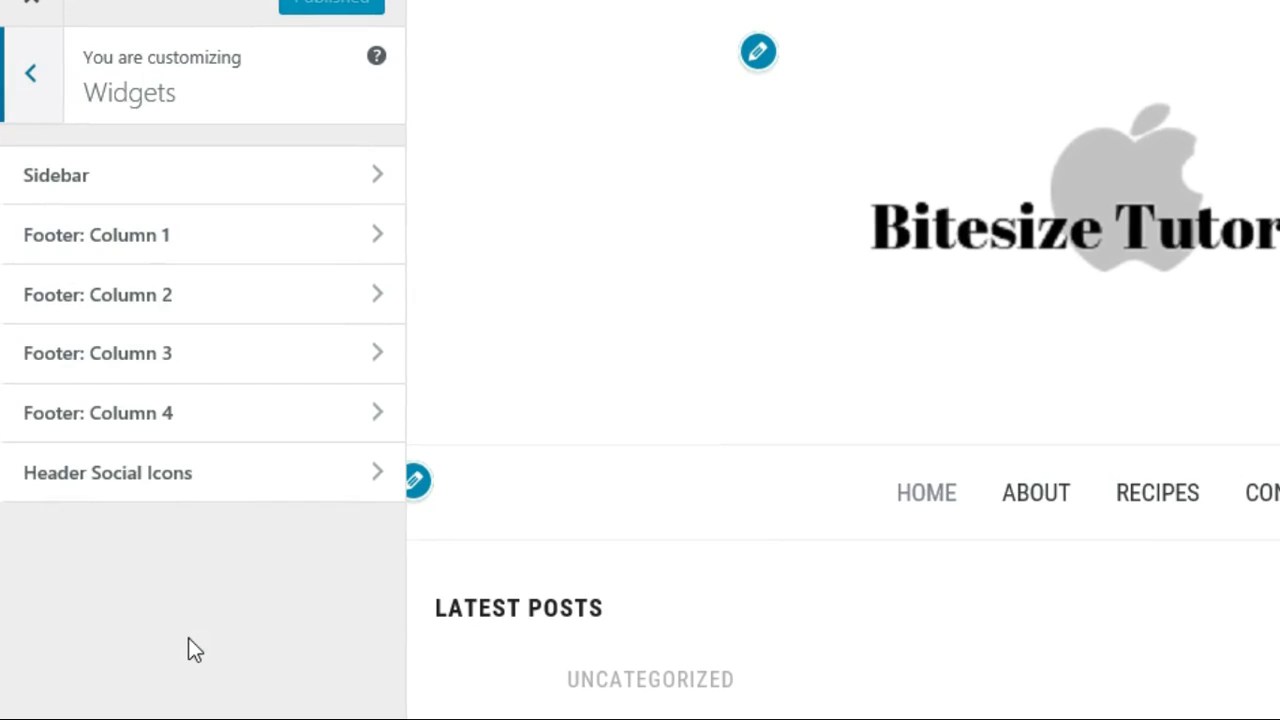
{"action": "left_click", "coordinate": [279, 172]}
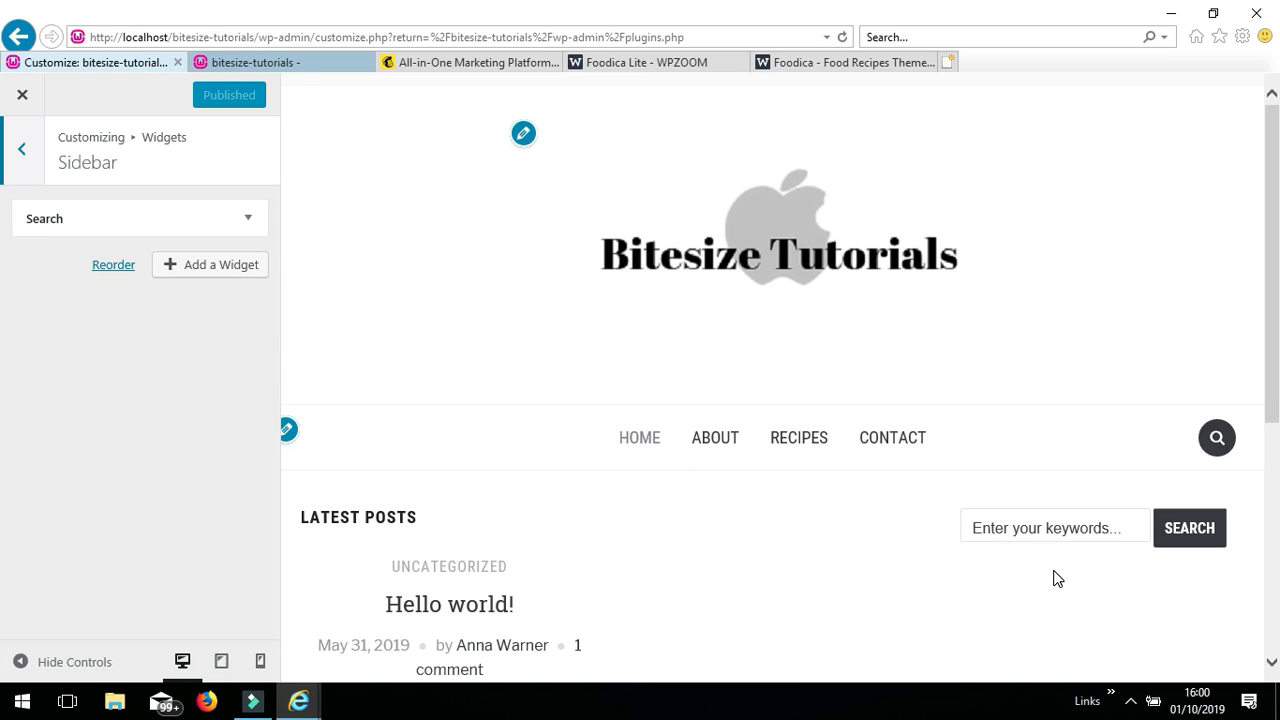
{"action": "left_click", "coordinate": [1056, 578]}
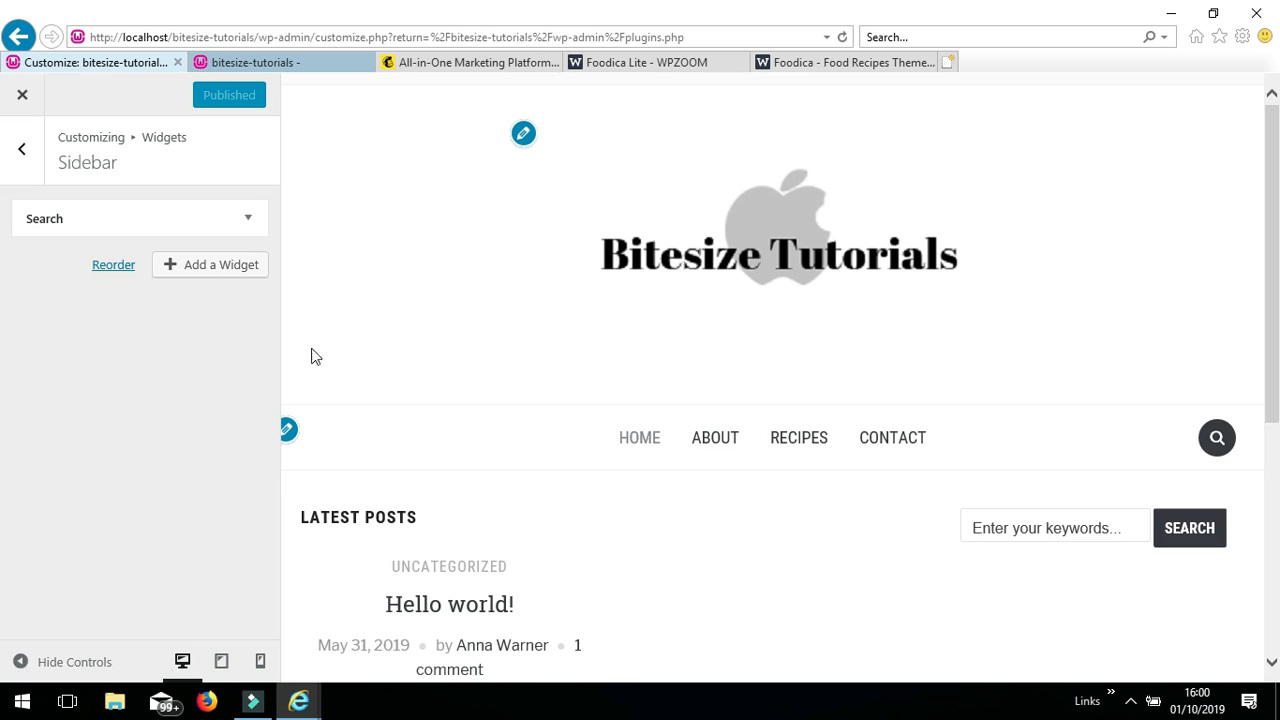
- Add a Text widget below Search in the Sidebar and title it 'About Me'
{"action": "left_click", "coordinate": [205, 274]}
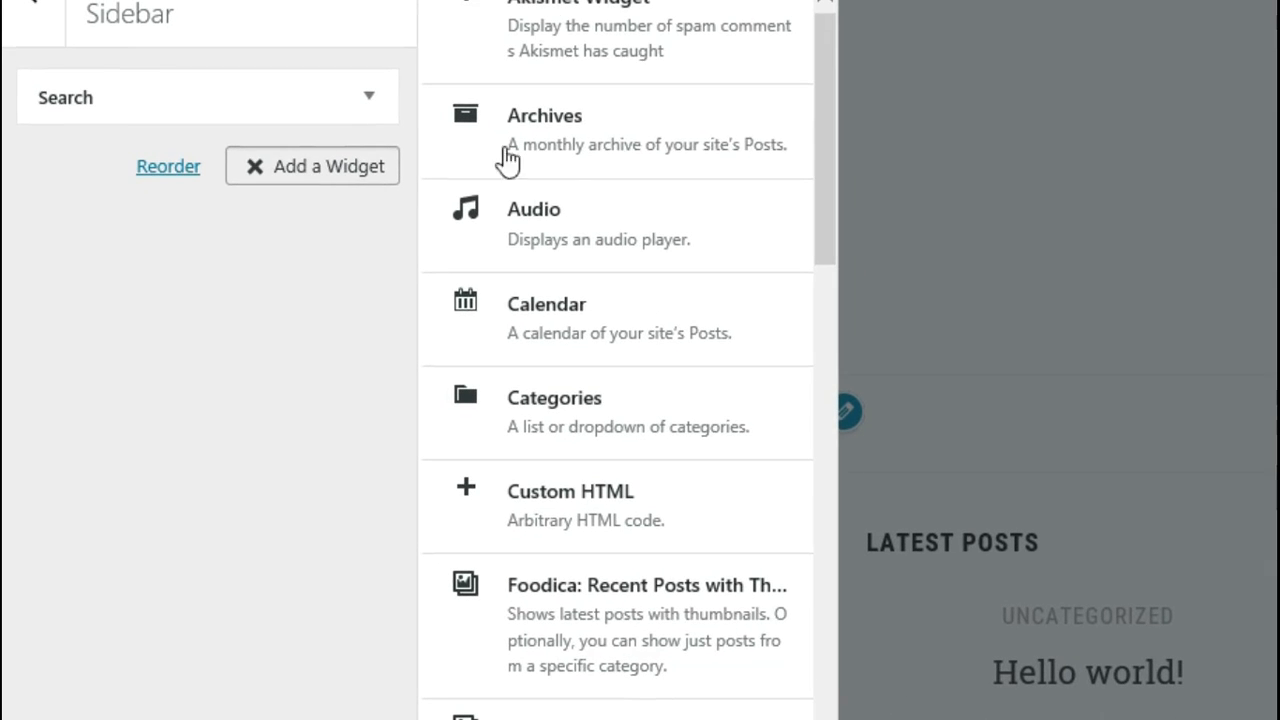
{"action": "left_click_drag", "start_coordinate": [827, 157], "coordinate": [916, 608]}
{"action": "left_click", "coordinate": [591, 591]}
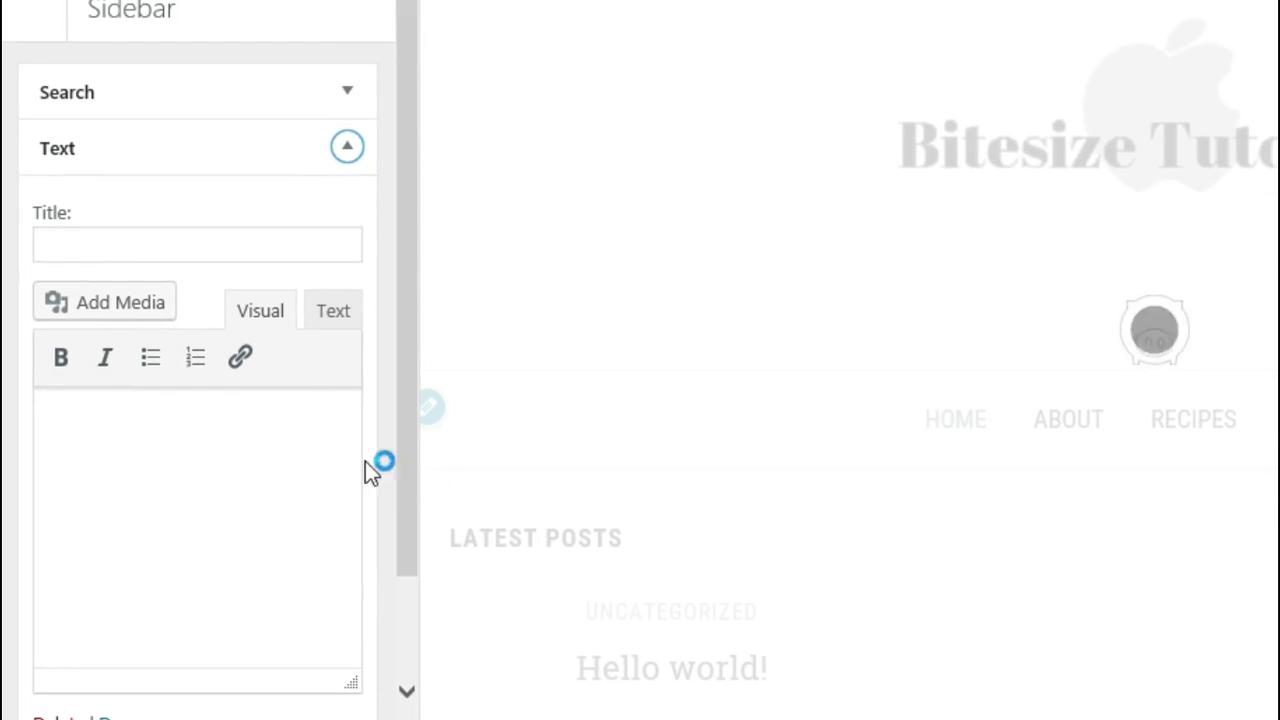
{"action": "left_click", "coordinate": [51, 240]}
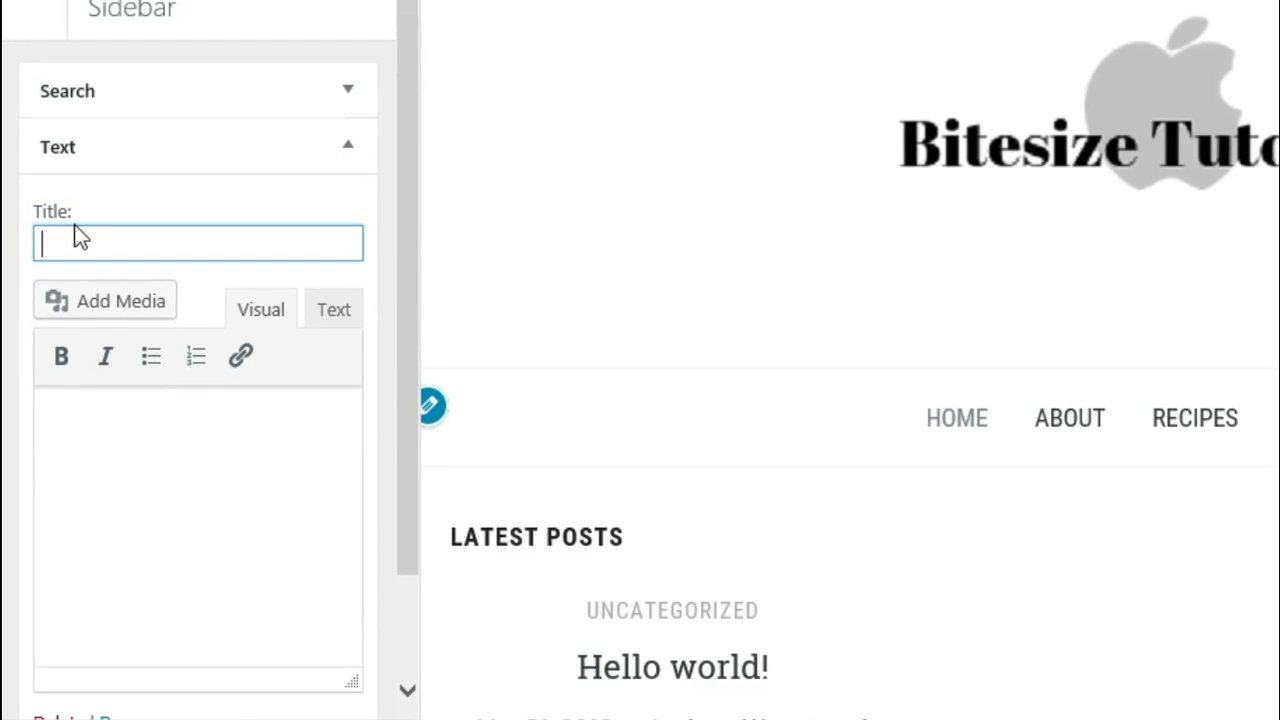
{"action": "type", "text": "About Me"}
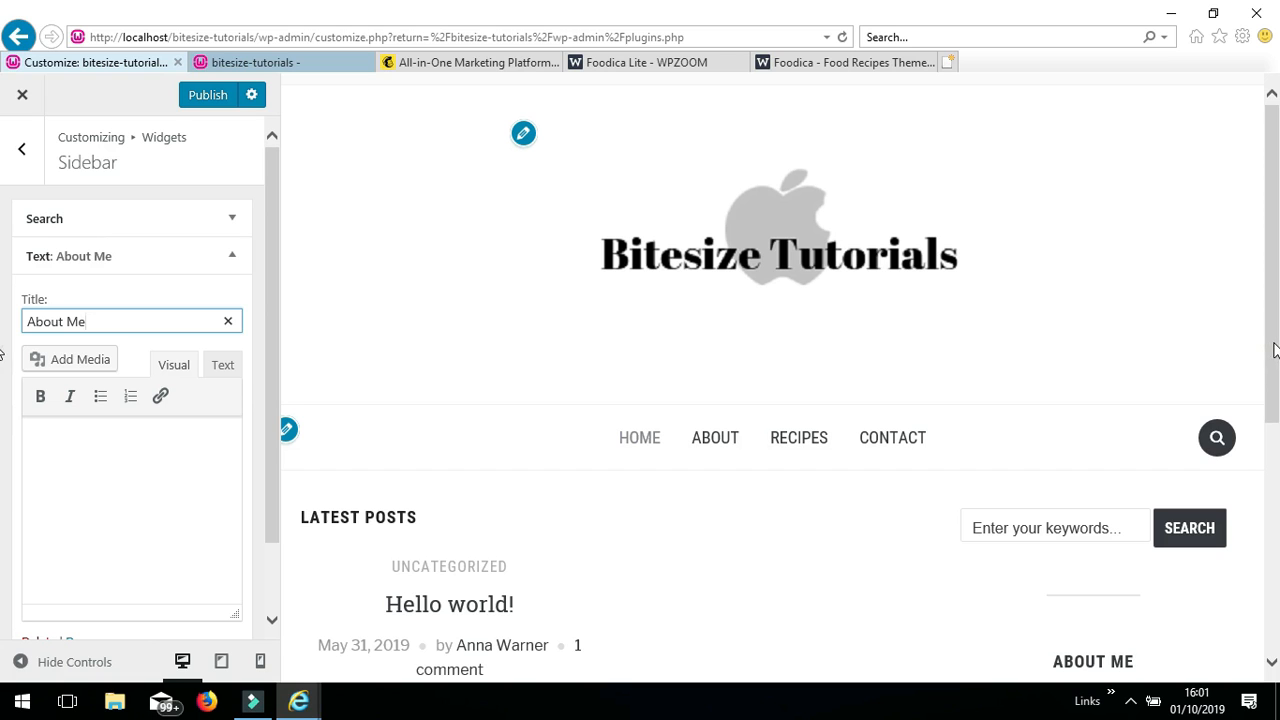
{"action": "left_click_drag", "start_coordinate": [1274, 350], "coordinate": [1276, 440]}
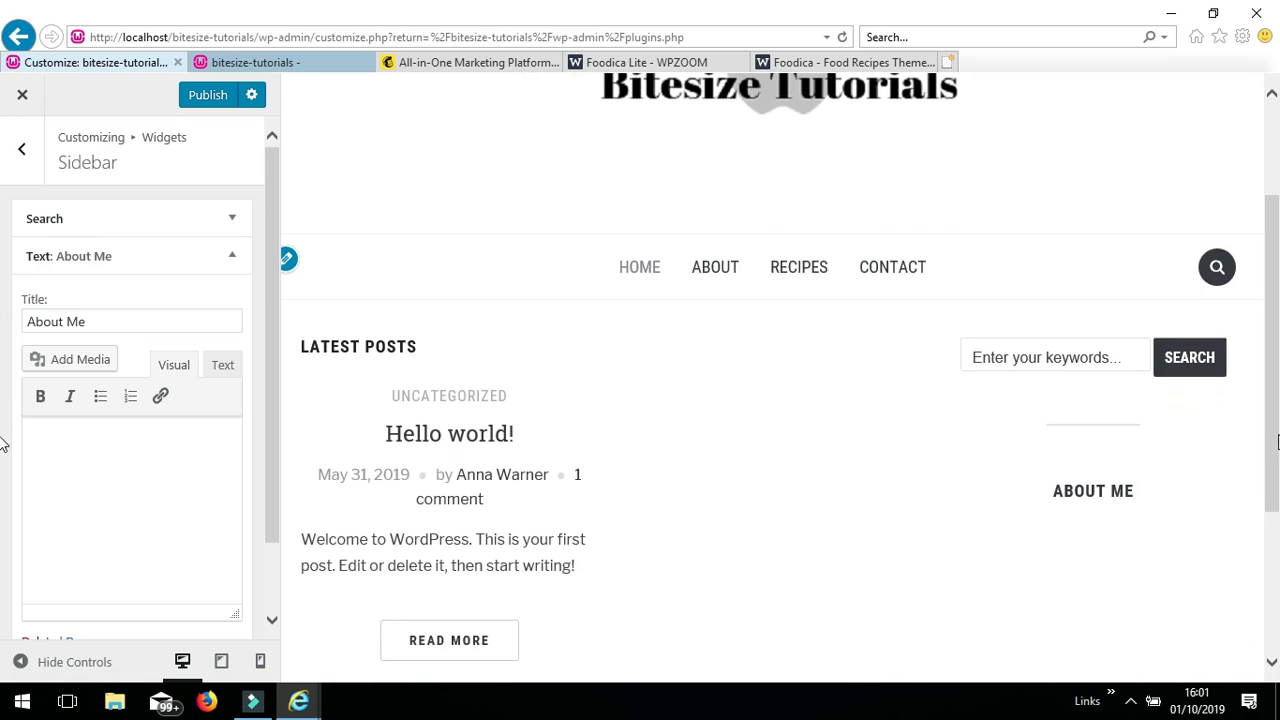
{"action": "left_click", "coordinate": [1098, 527]}
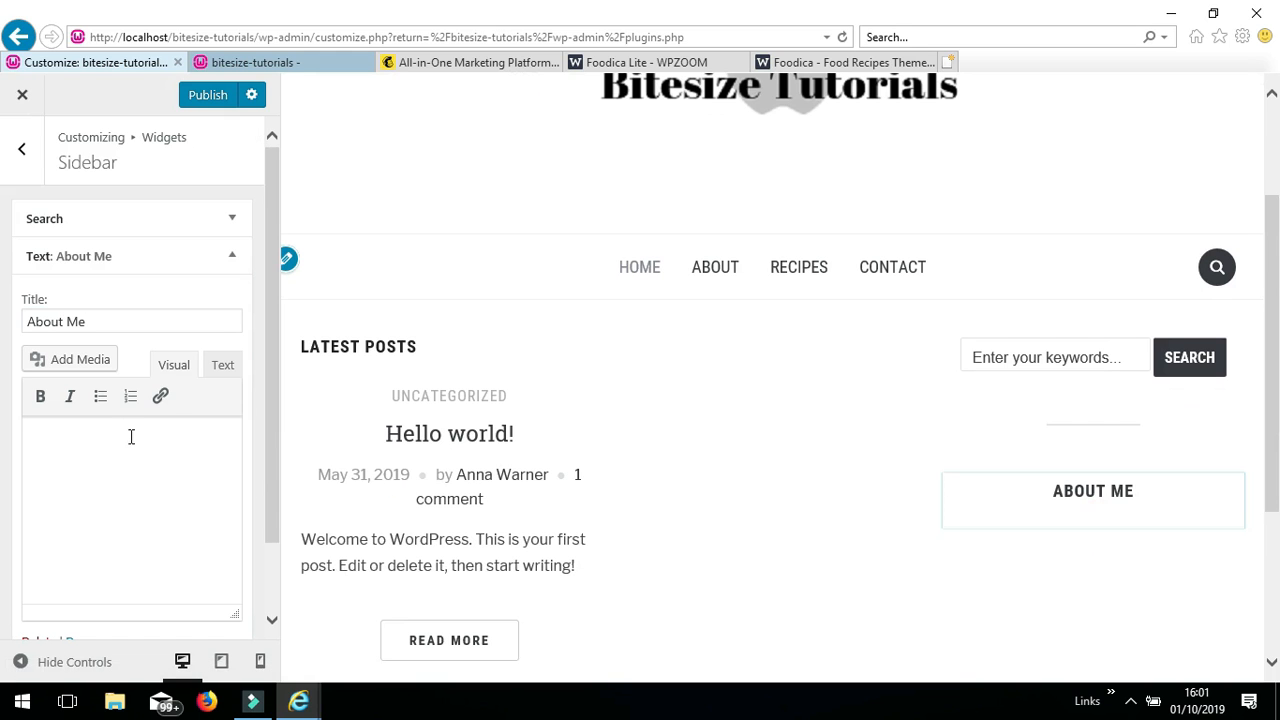
- Insert the round portrait from the Media Library into the About Me Text widget
{"action": "left_click", "coordinate": [92, 366]}
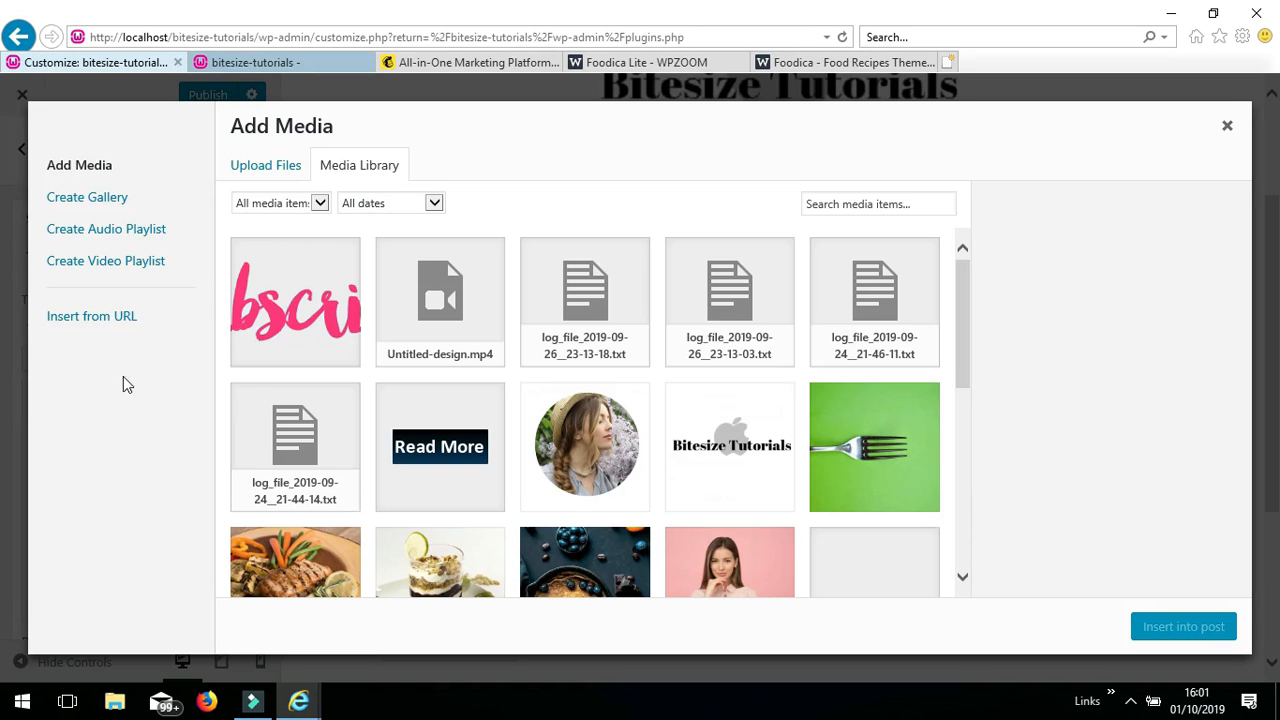
{"action": "left_click", "coordinate": [580, 498]}
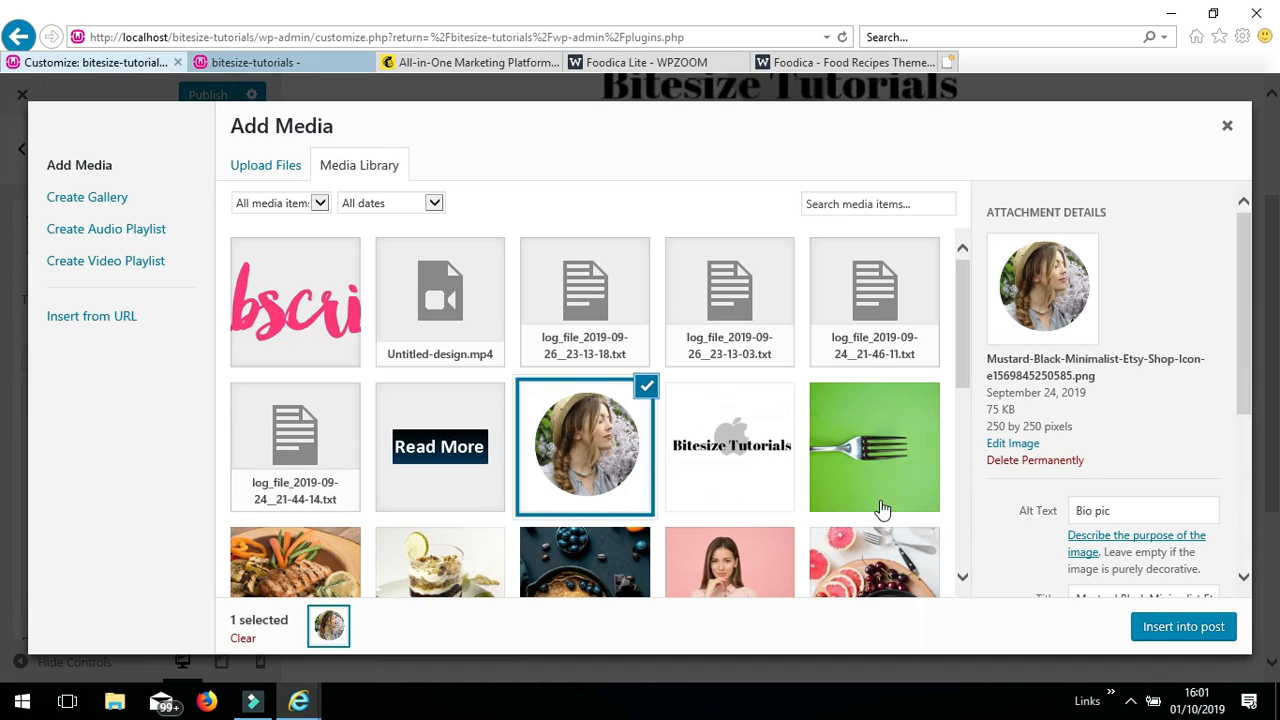
{"action": "left_click", "coordinate": [1177, 633]}
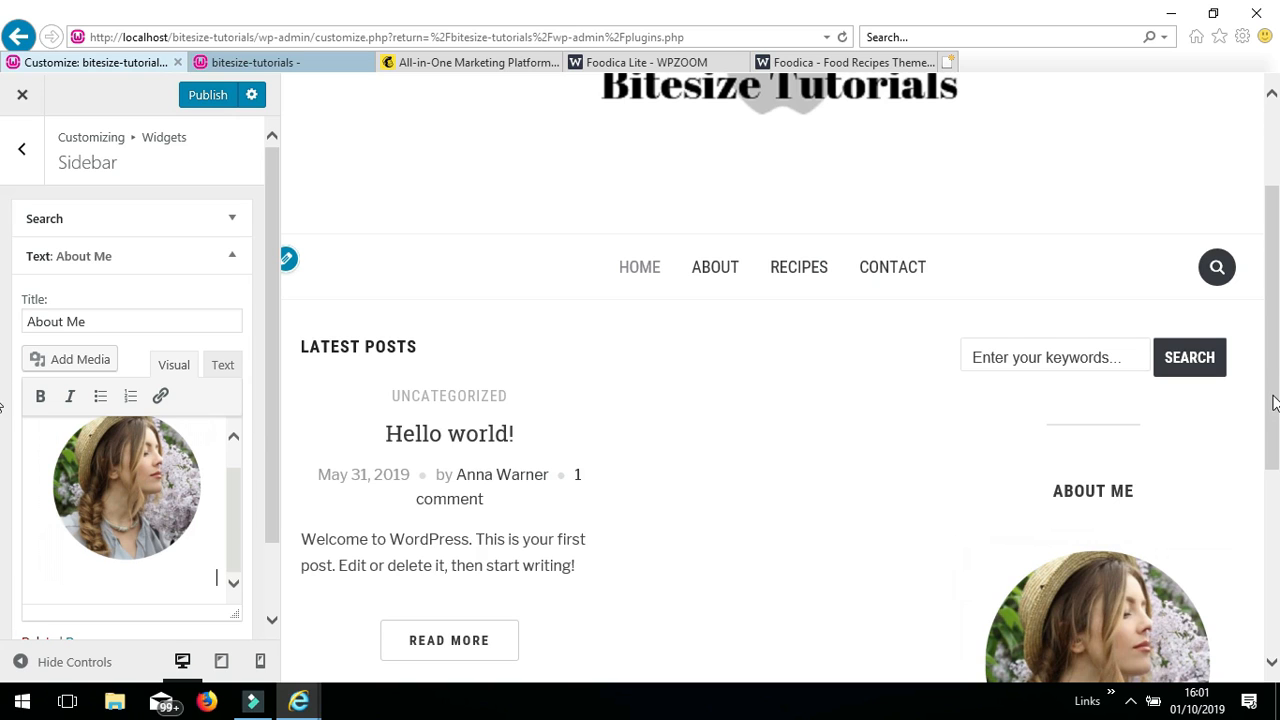
{"action": "left_click_drag", "start_coordinate": [1274, 398], "coordinate": [1274, 494]}
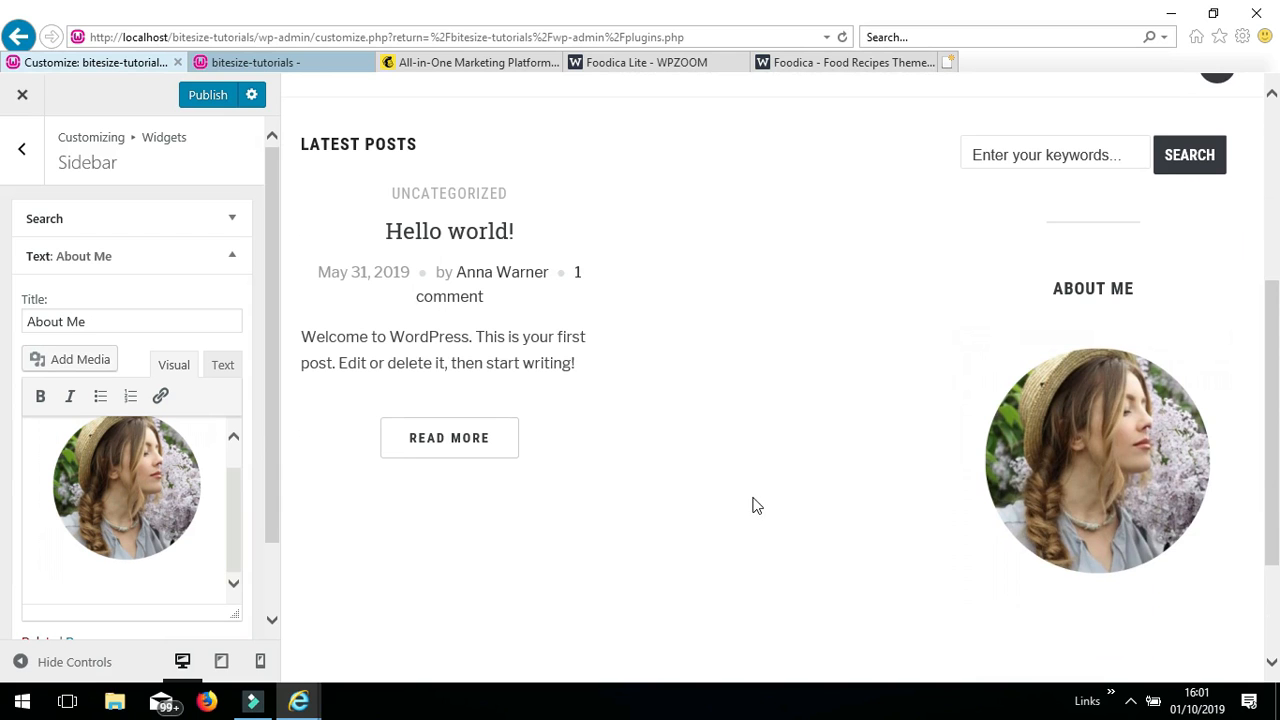
- Set the portrait to Thumbnail – 150 × 150 size with Center alignment
{"action": "left_click", "coordinate": [140, 498]}
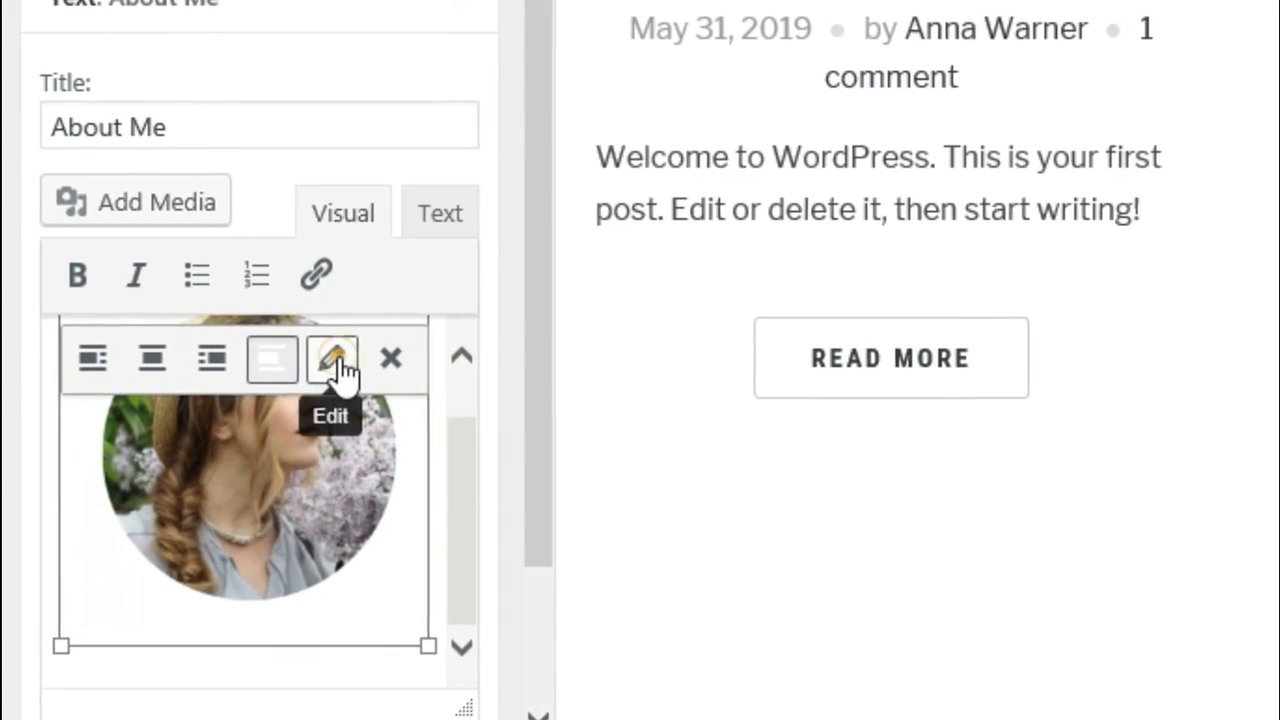
{"action": "left_click", "coordinate": [336, 362]}
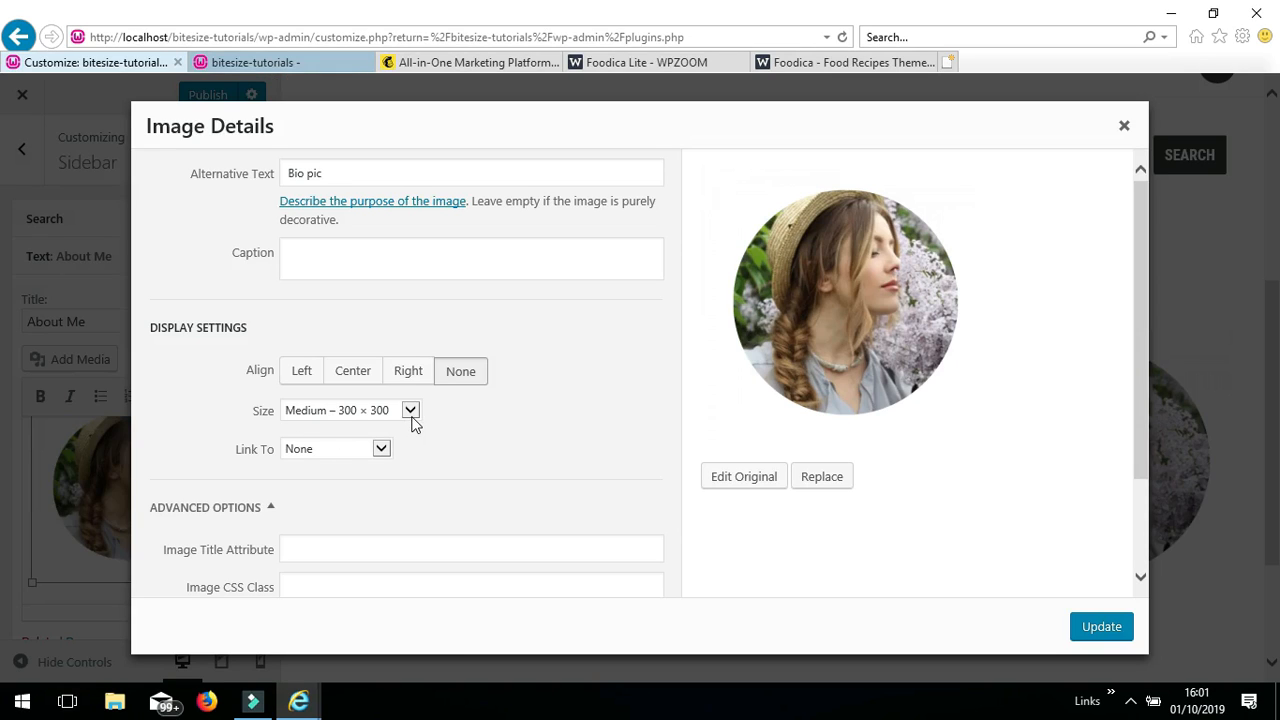
{"action": "left_click", "coordinate": [410, 411]}
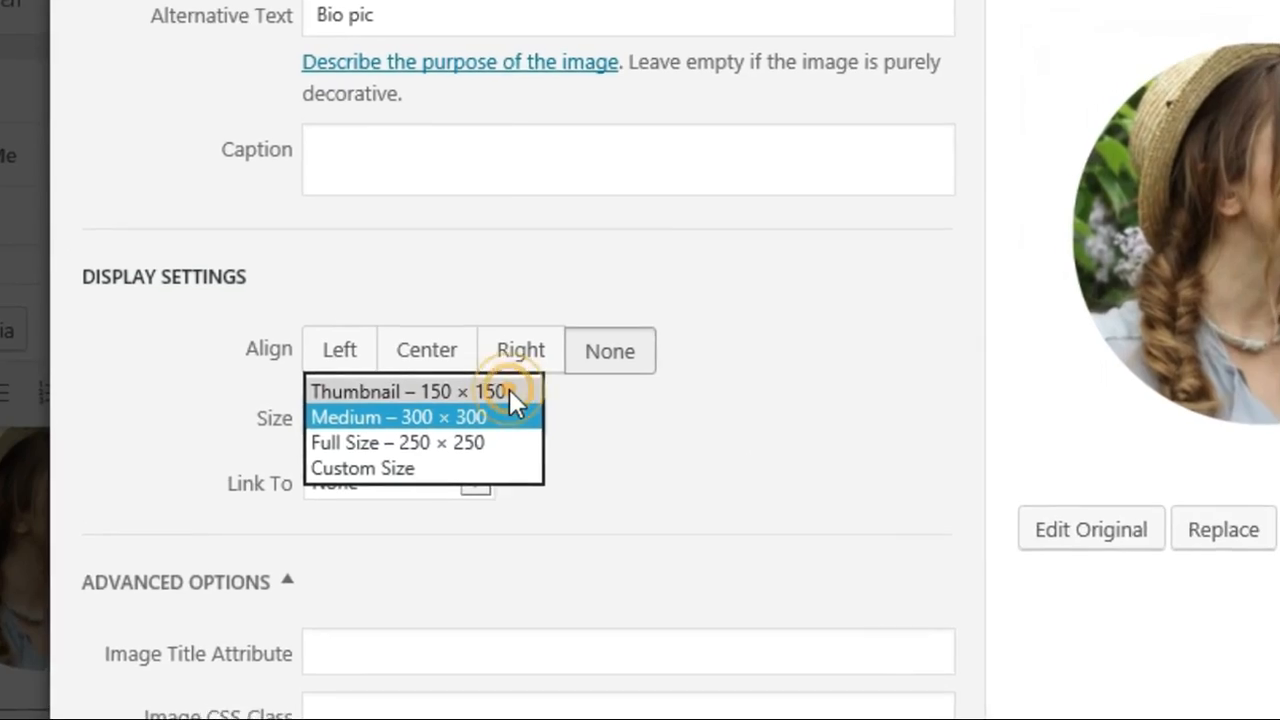
{"action": "left_click", "coordinate": [450, 394]}
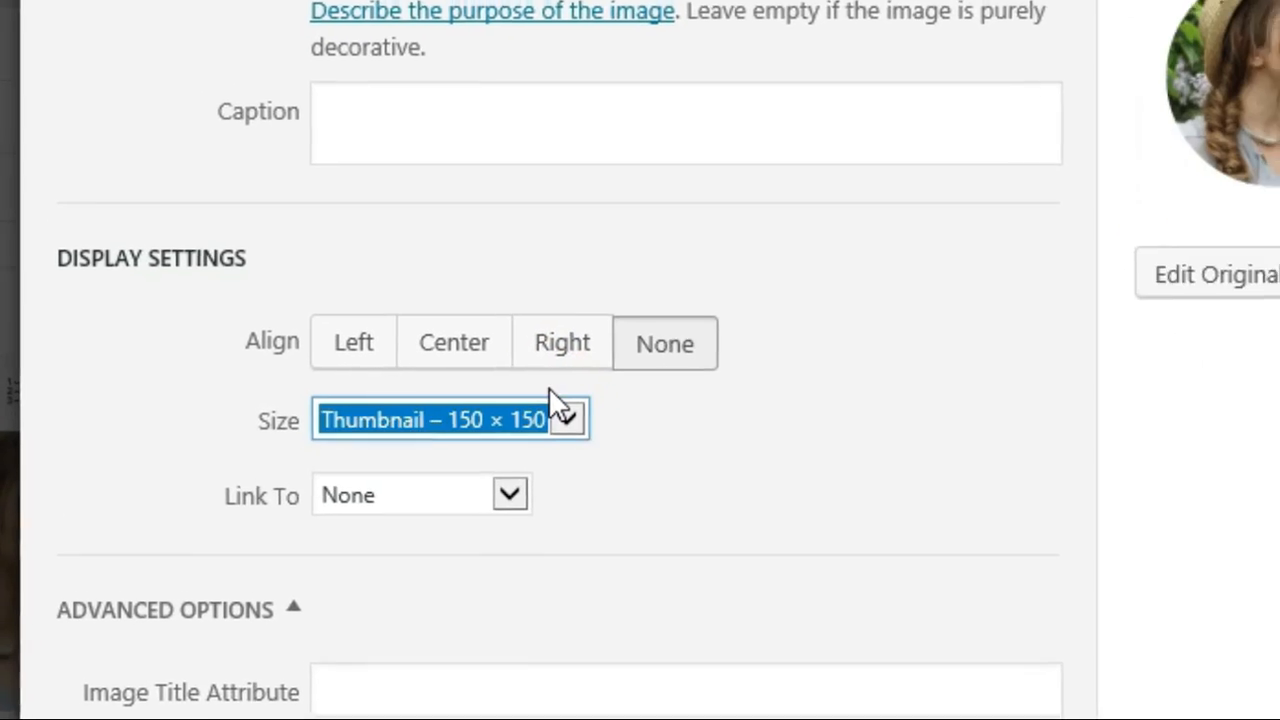
{"action": "left_click", "coordinate": [460, 352]}
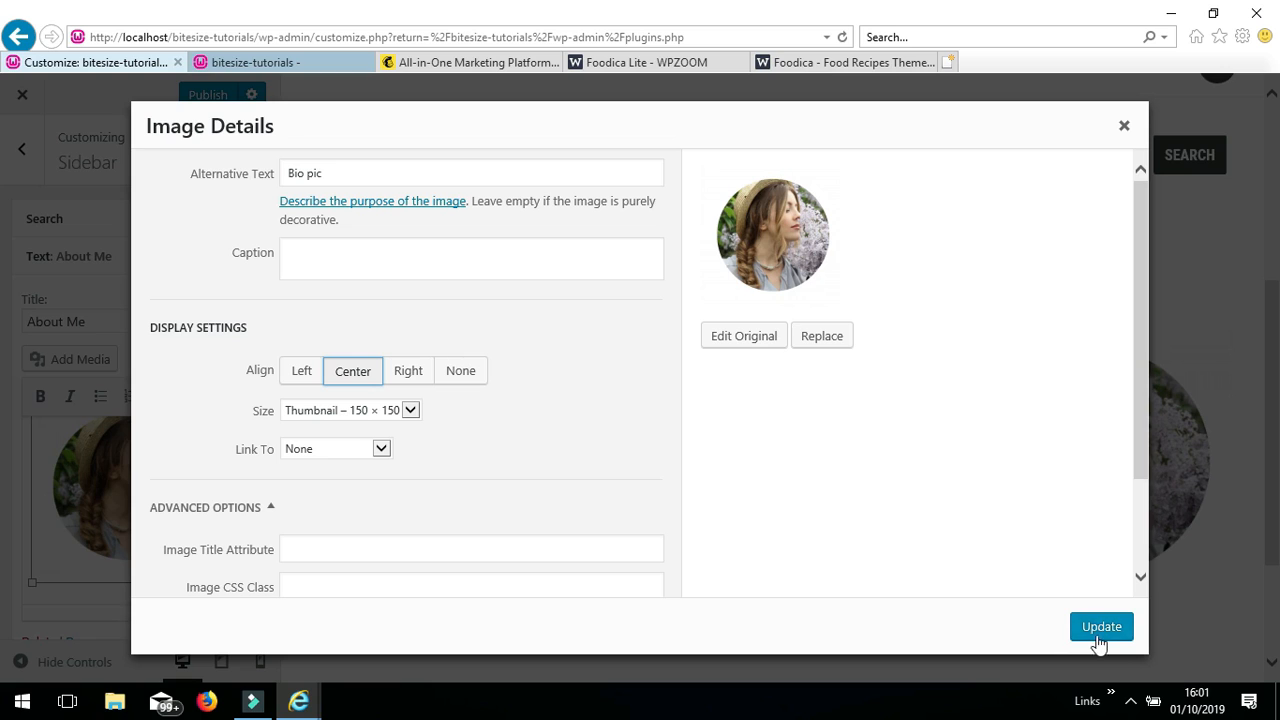
{"action": "left_click", "coordinate": [1100, 628]}
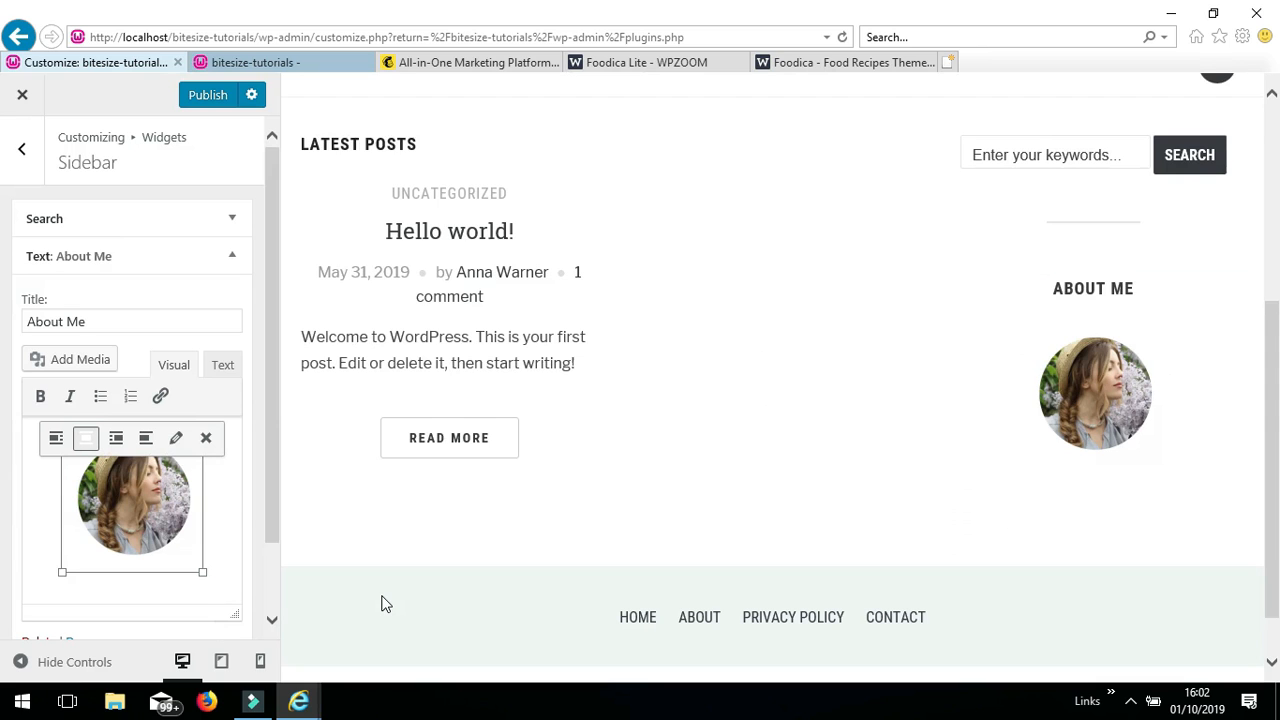
{"action": "left_click", "coordinate": [67, 597]}
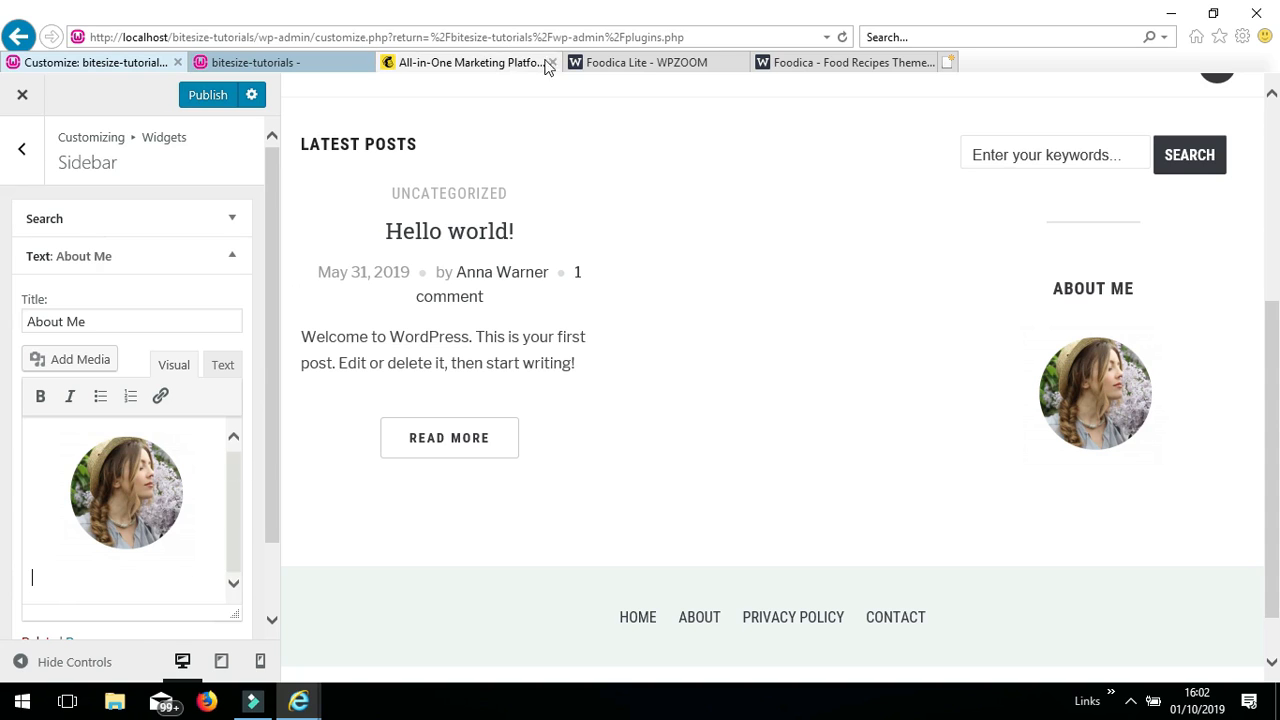
- Switch to the 'Foodica - Food Recipes Theme' demo tab
{"action": "left_click", "coordinate": [820, 63]}
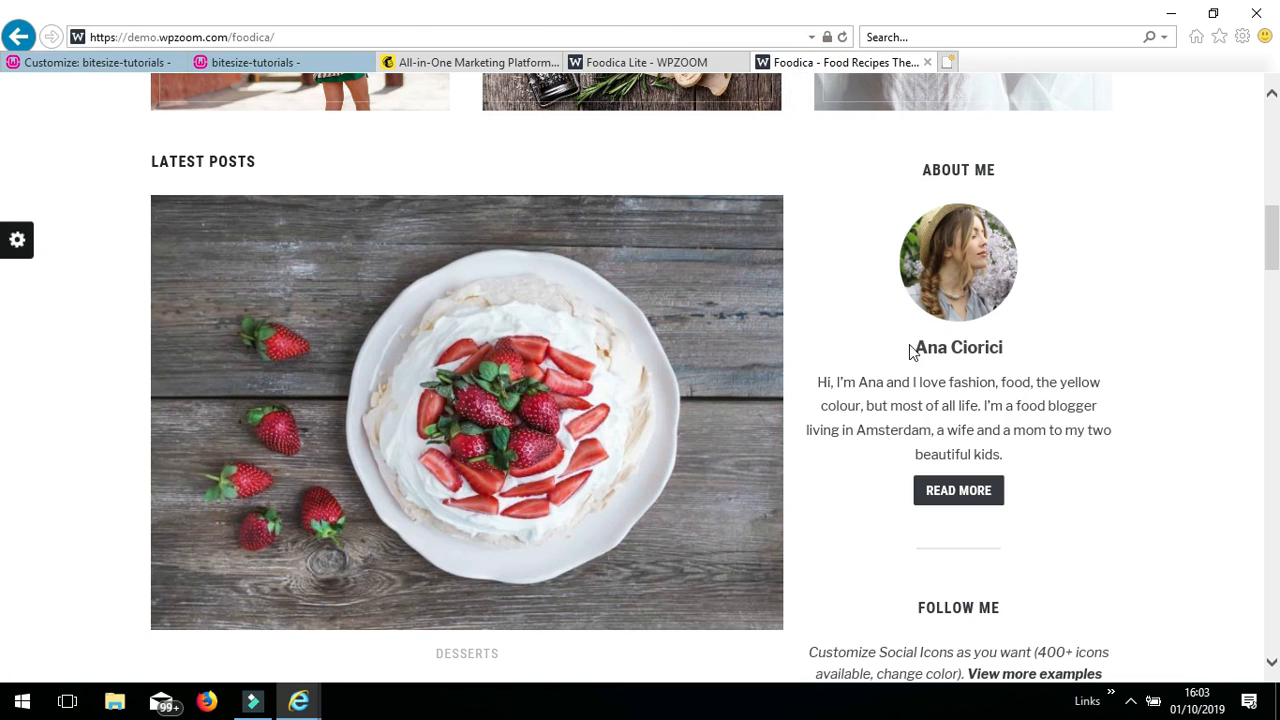
- Copy the demo author's name and bio and paste them into the About Me widget
{"action": "left_click_drag", "start_coordinate": [914, 343], "coordinate": [1060, 468]}
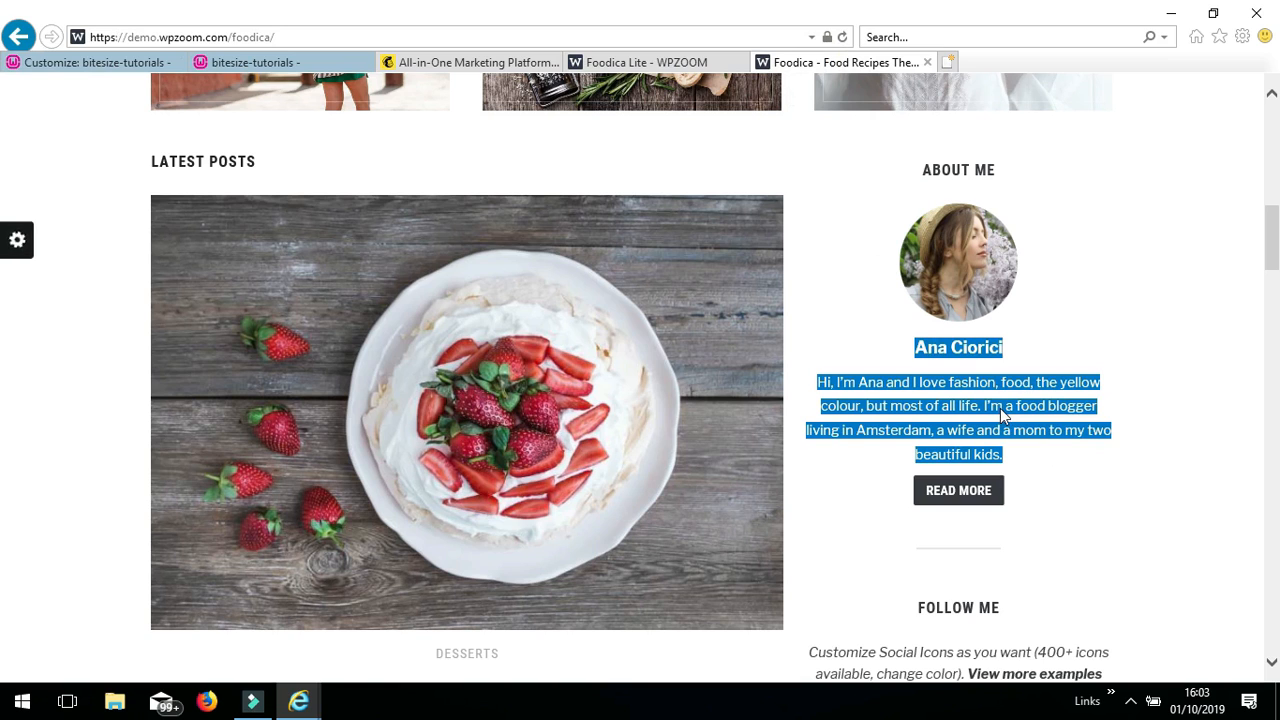
{"action": "right_click", "coordinate": [1000, 408]}
{"action": "left_click", "coordinate": [1035, 439]}
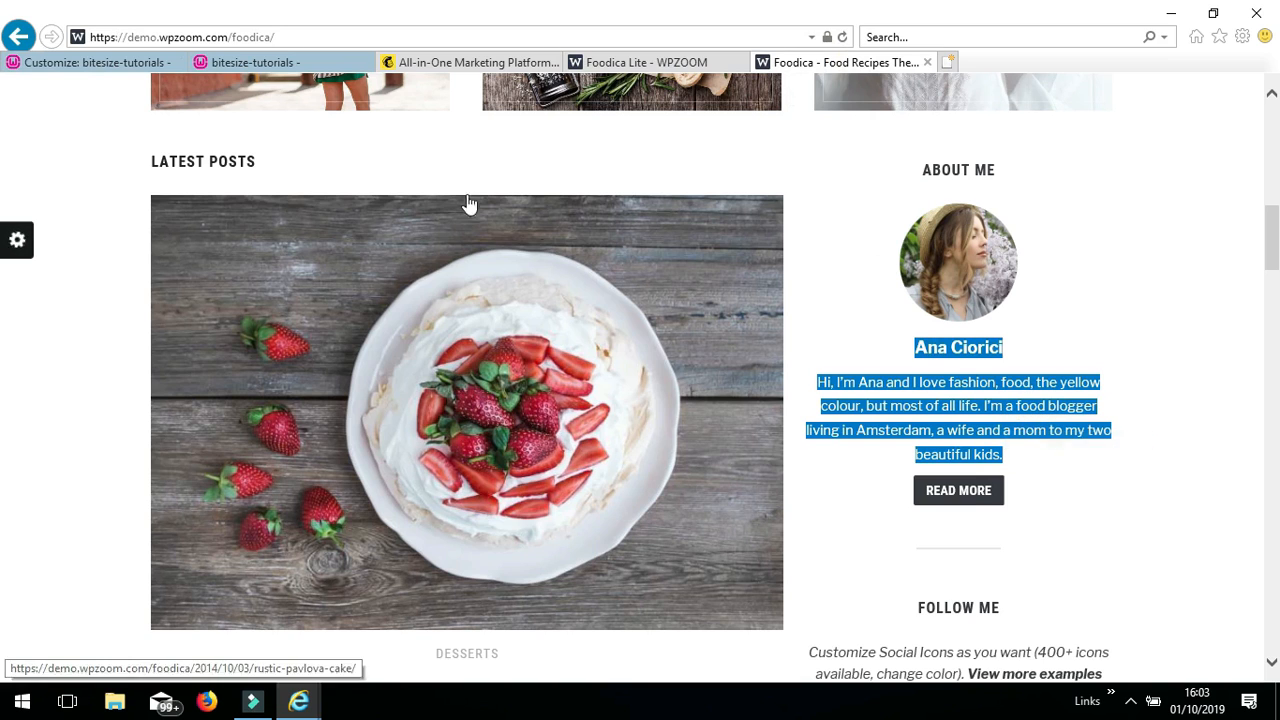
{"action": "left_click", "coordinate": [94, 62]}
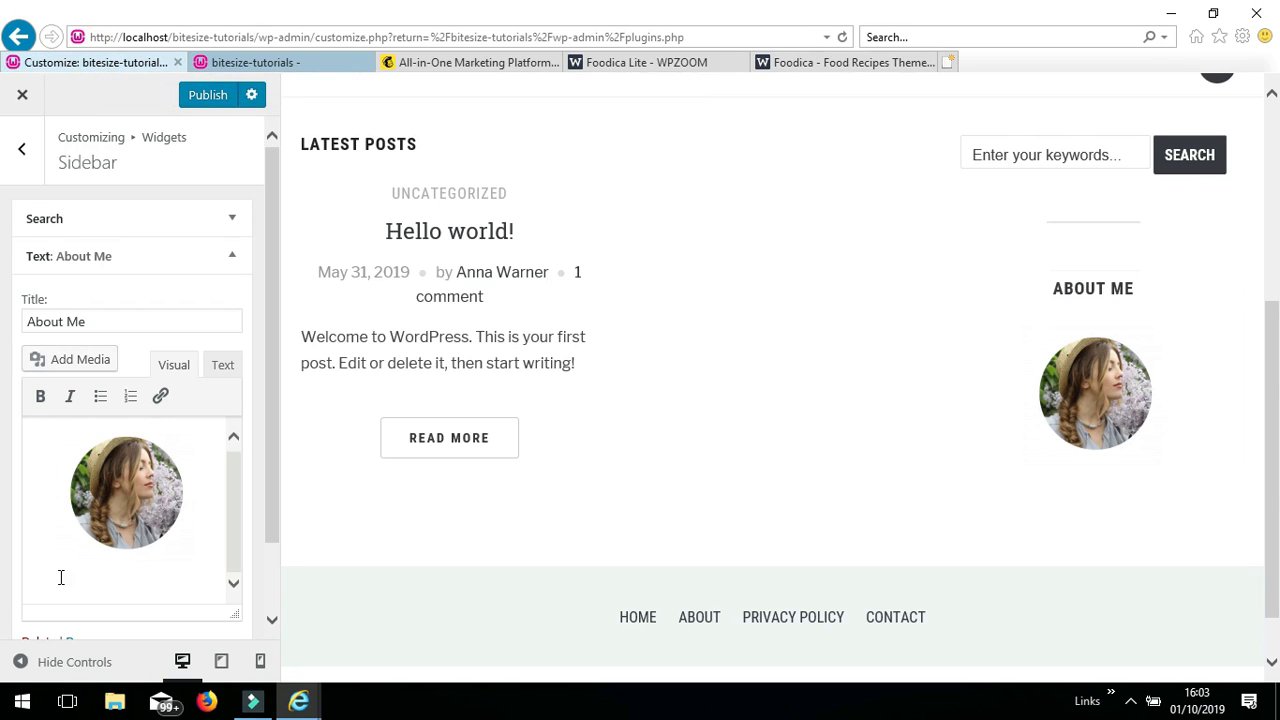
{"action": "right_click", "coordinate": [61, 577]}
{"action": "left_click", "coordinate": [103, 491]}
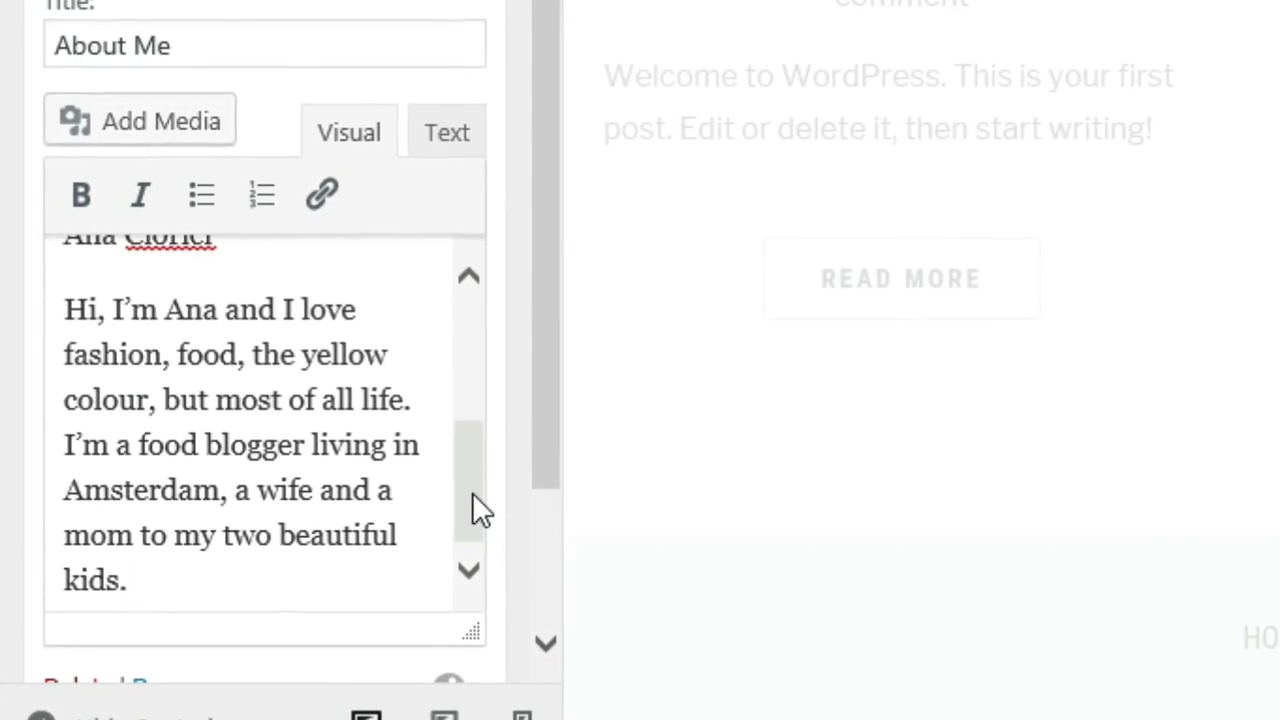
- Make the author name line bold in the About Me widget
{"action": "left_click_drag", "start_coordinate": [472, 489], "coordinate": [477, 431]}
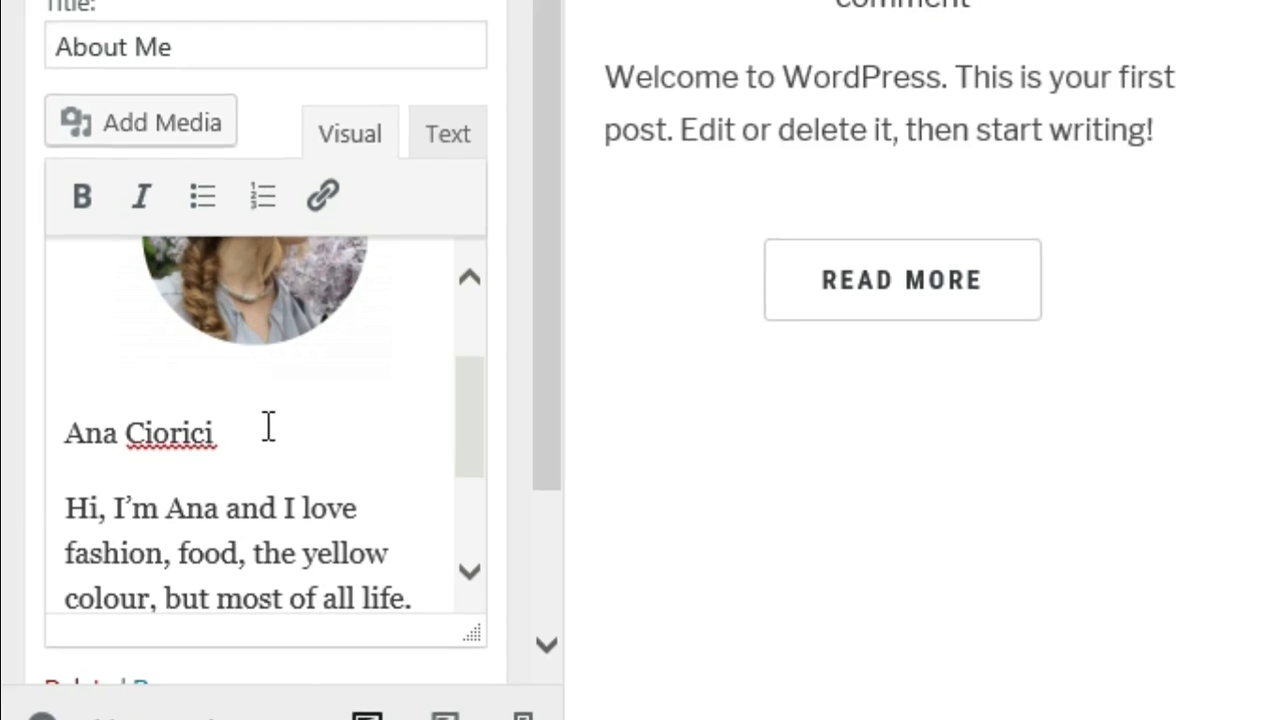
{"action": "left_click_drag", "start_coordinate": [266, 426], "coordinate": [143, 423]}
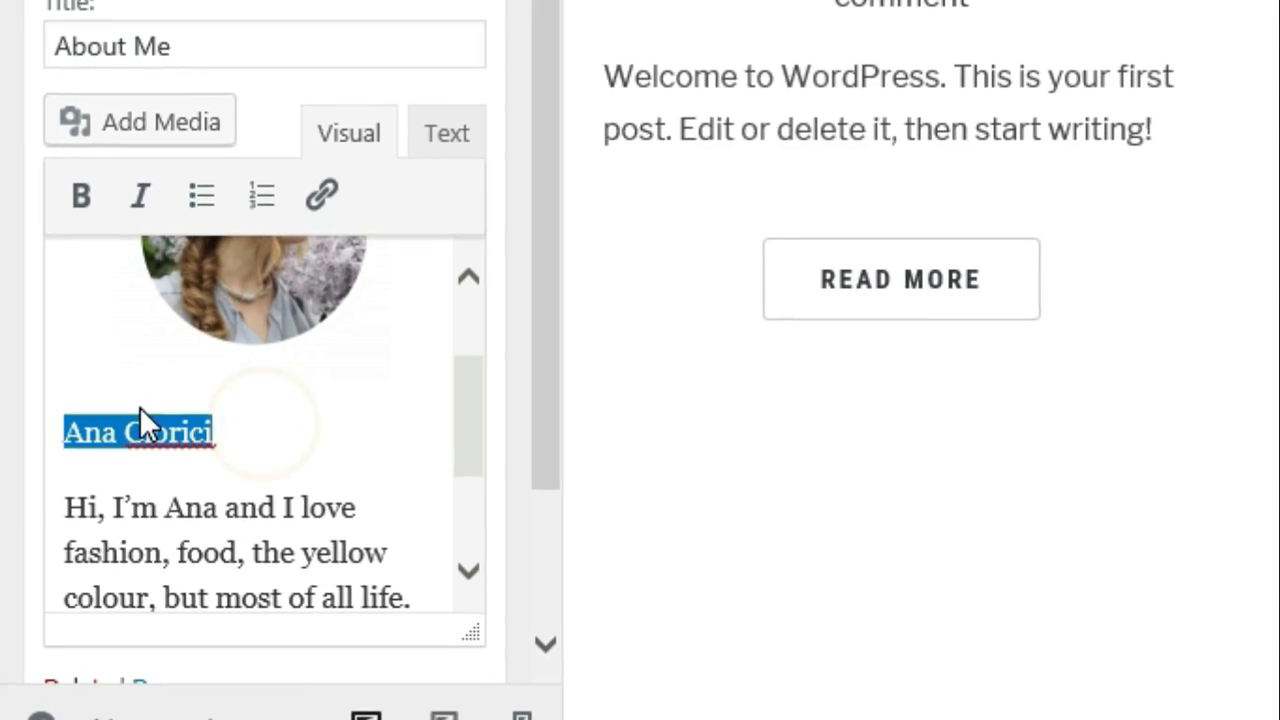
{"action": "left_click", "coordinate": [80, 197]}
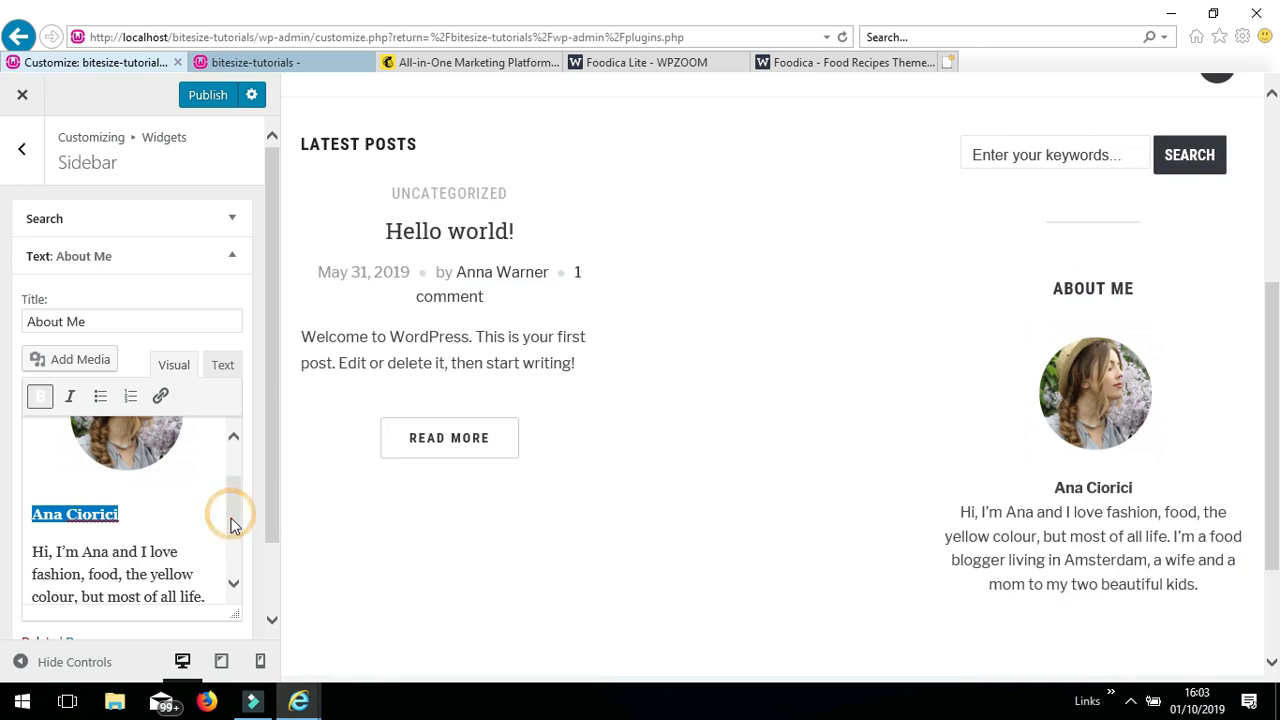
{"action": "left_click_drag", "start_coordinate": [229, 521], "coordinate": [230, 558]}
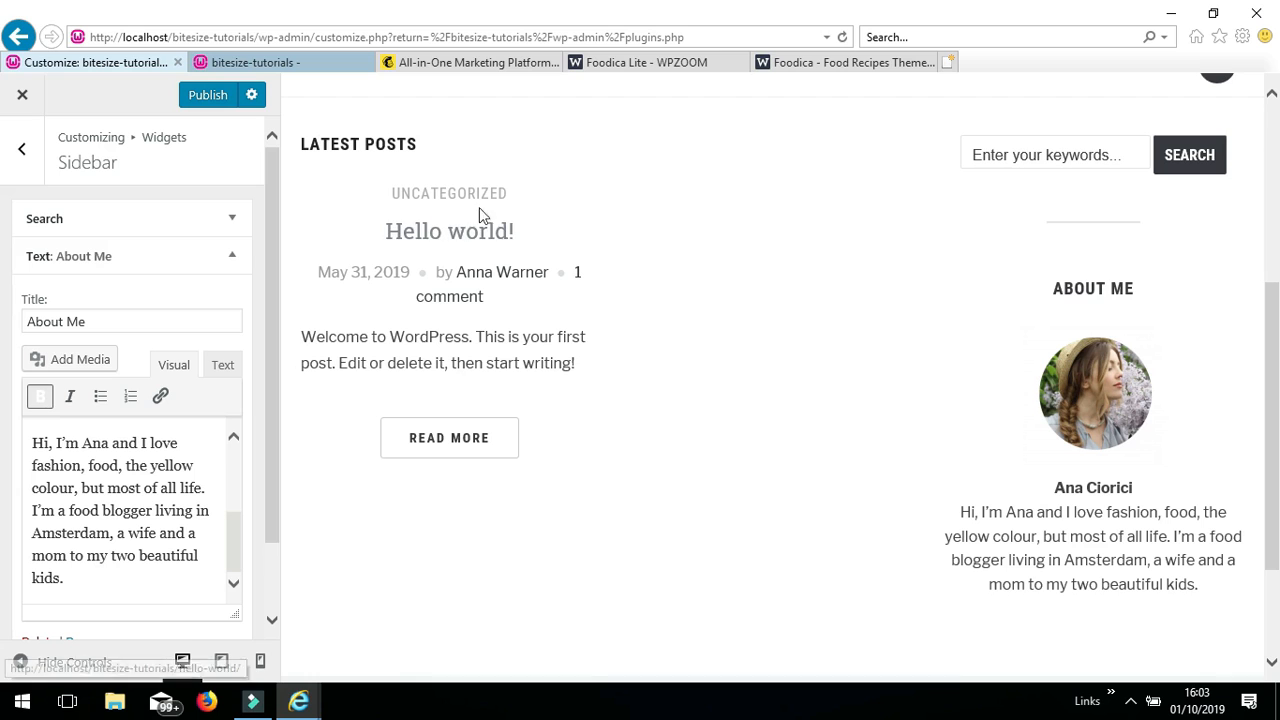
{"action": "left_click", "coordinate": [840, 63]}
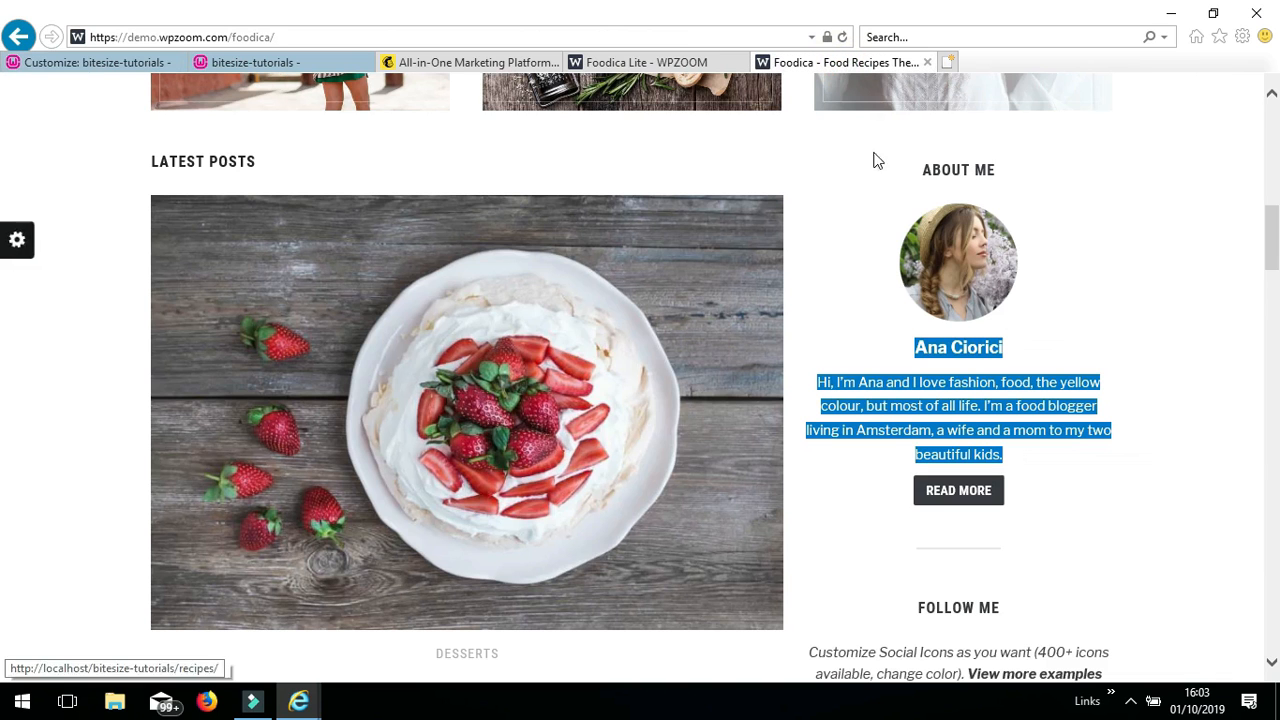
- Insert the Read More button image (button-1.png) below the About Me bio
{"action": "left_click", "coordinate": [1023, 513]}
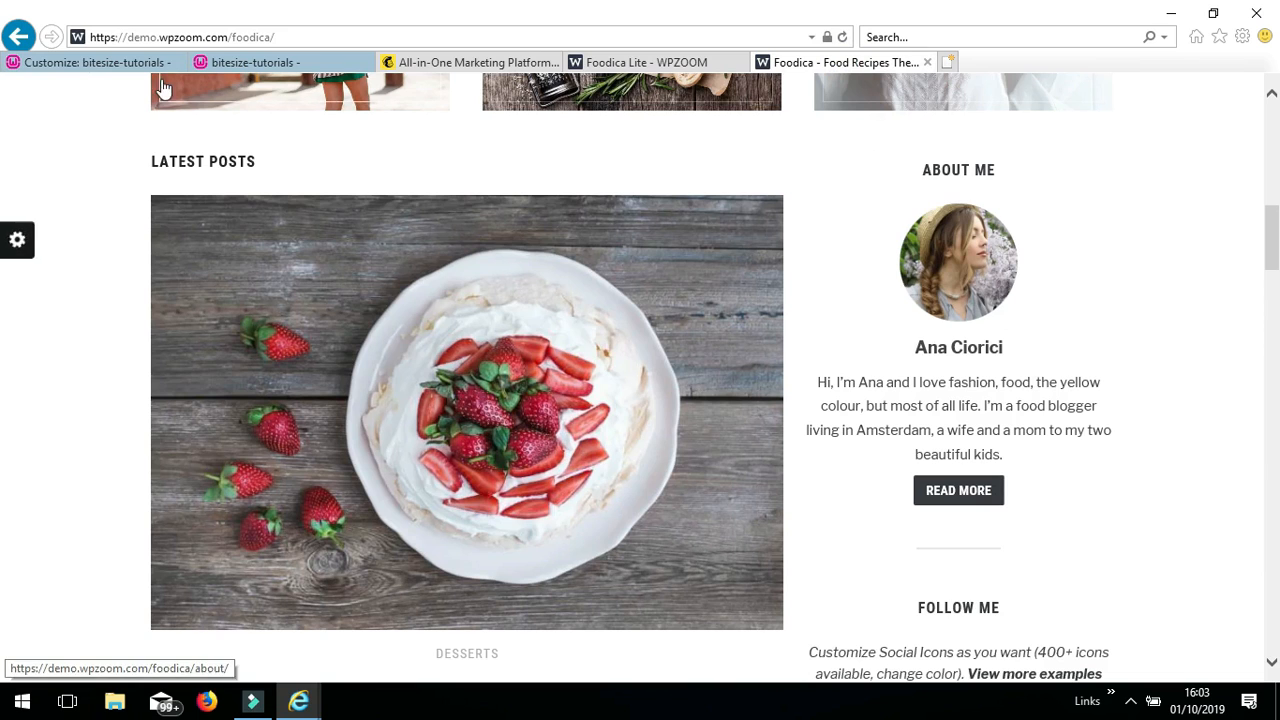
{"action": "left_click", "coordinate": [120, 64]}
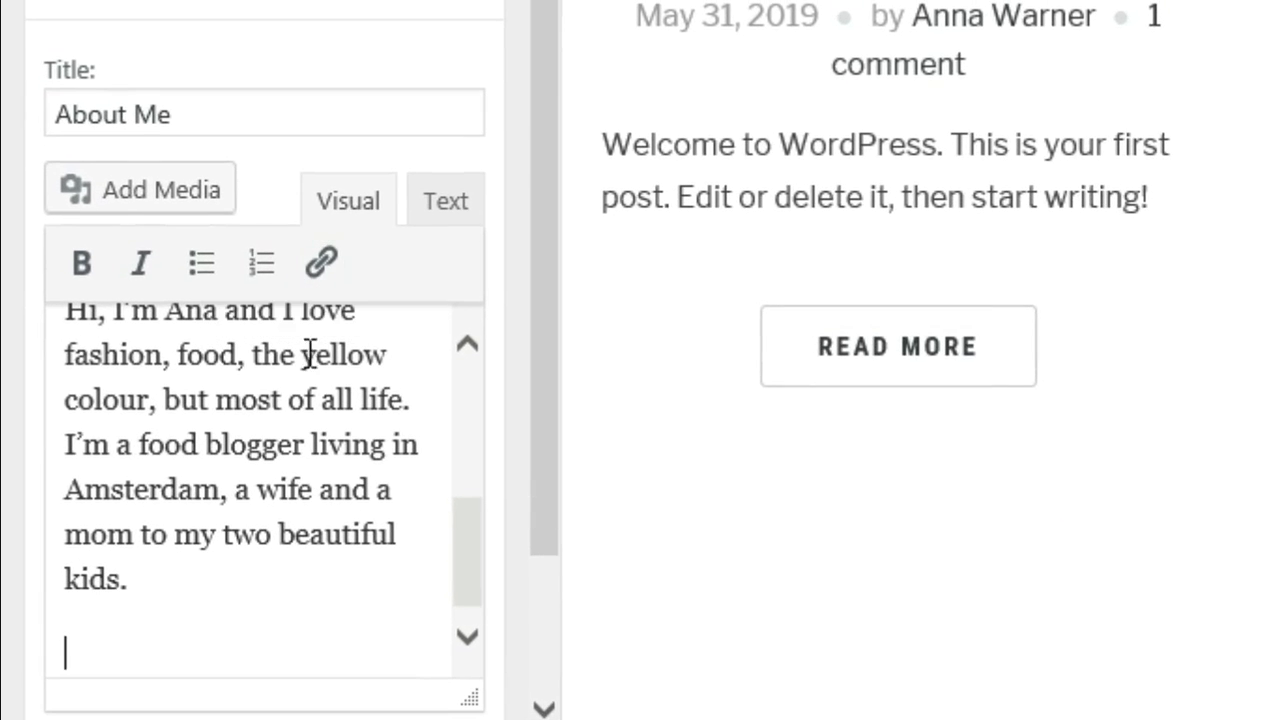
{"action": "left_click", "coordinate": [160, 200]}
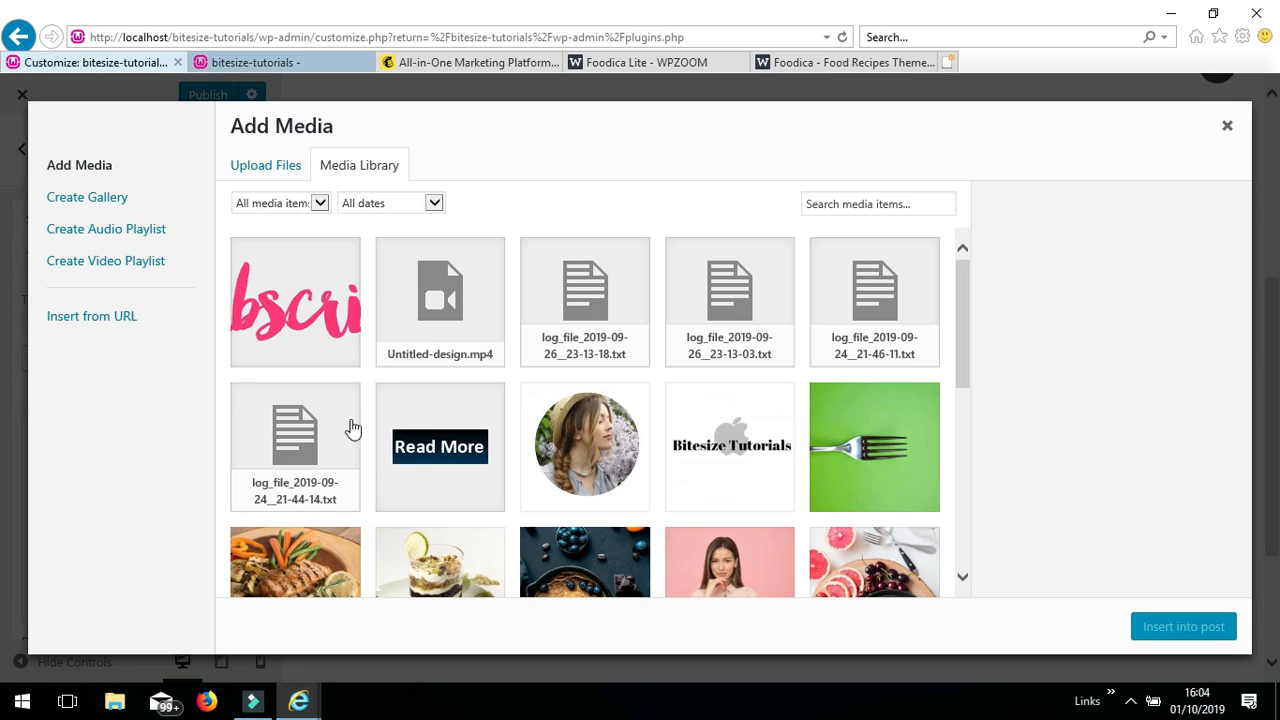
{"action": "left_click", "coordinate": [428, 456]}
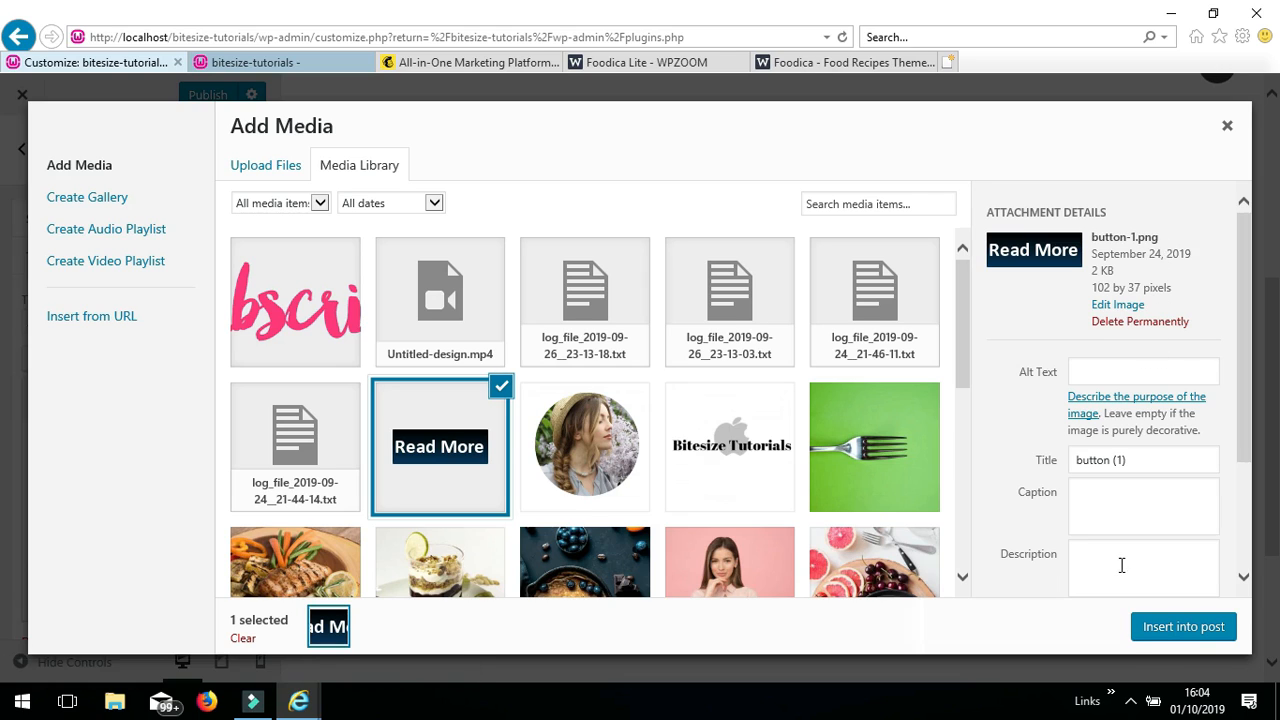
{"action": "left_click", "coordinate": [1173, 627]}
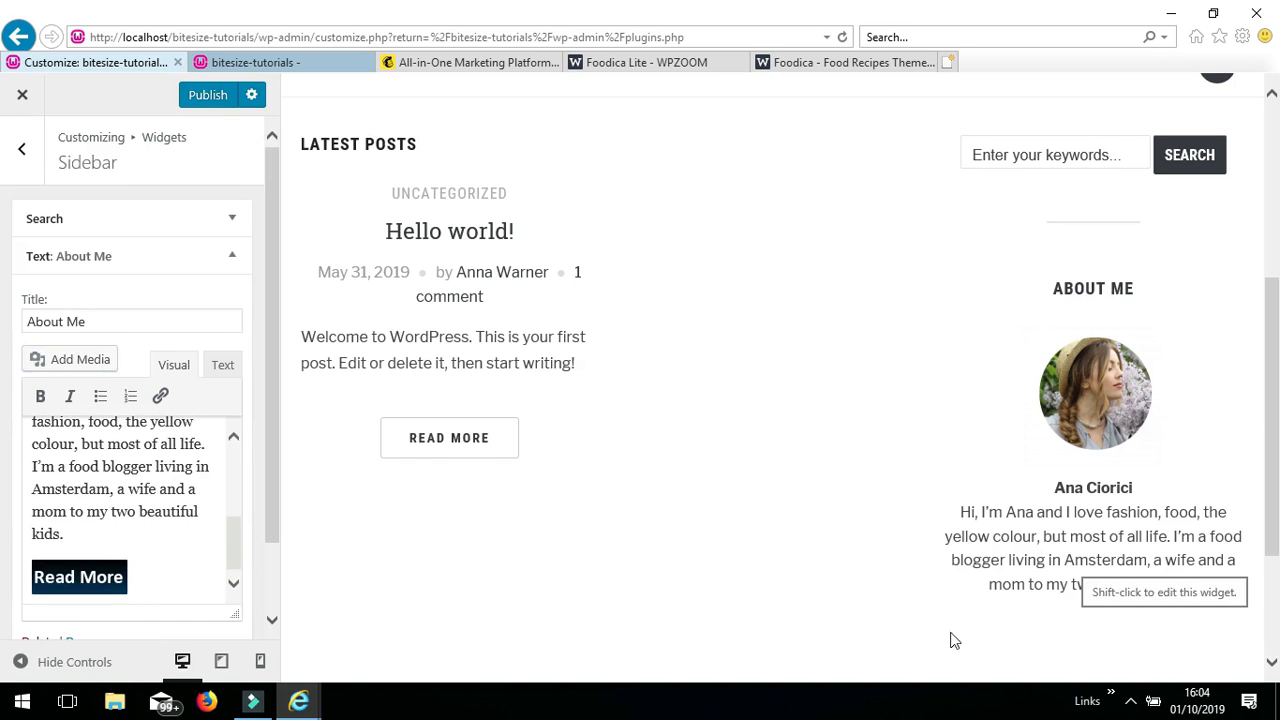
- Centre the Read More image and begin adding a link to it
{"action": "left_click", "coordinate": [74, 578]}
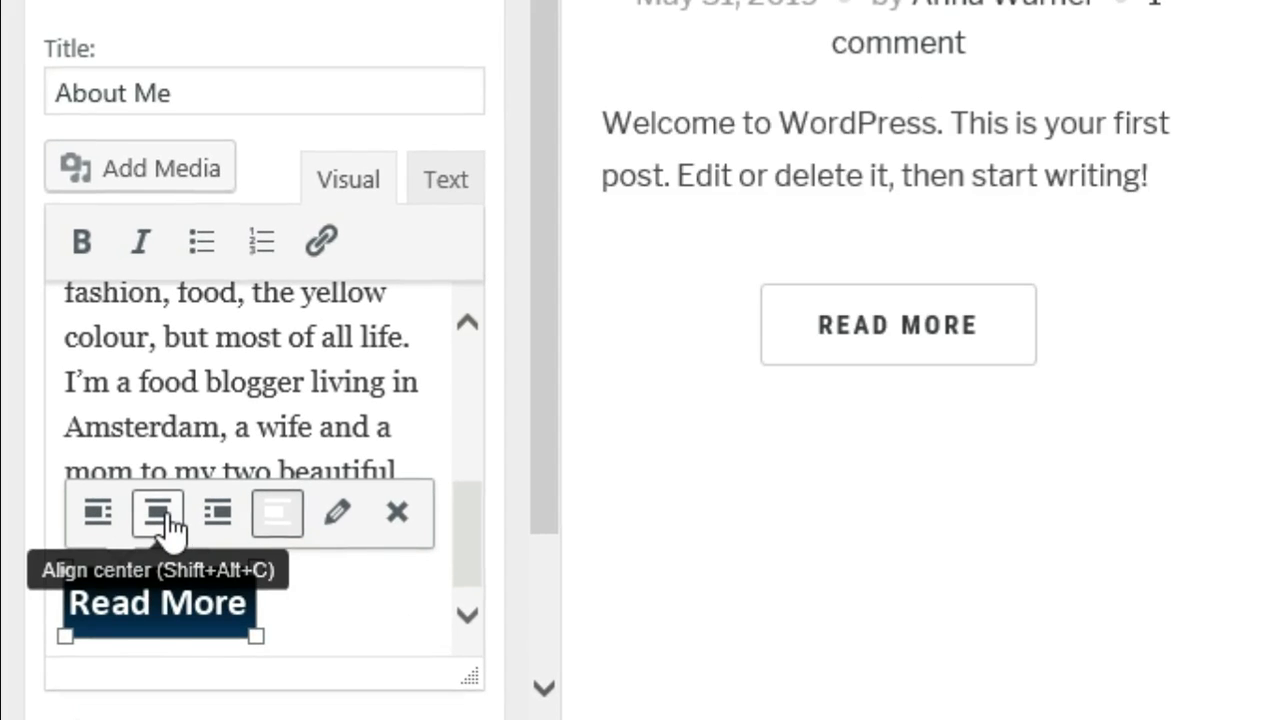
{"action": "left_click", "coordinate": [168, 526]}
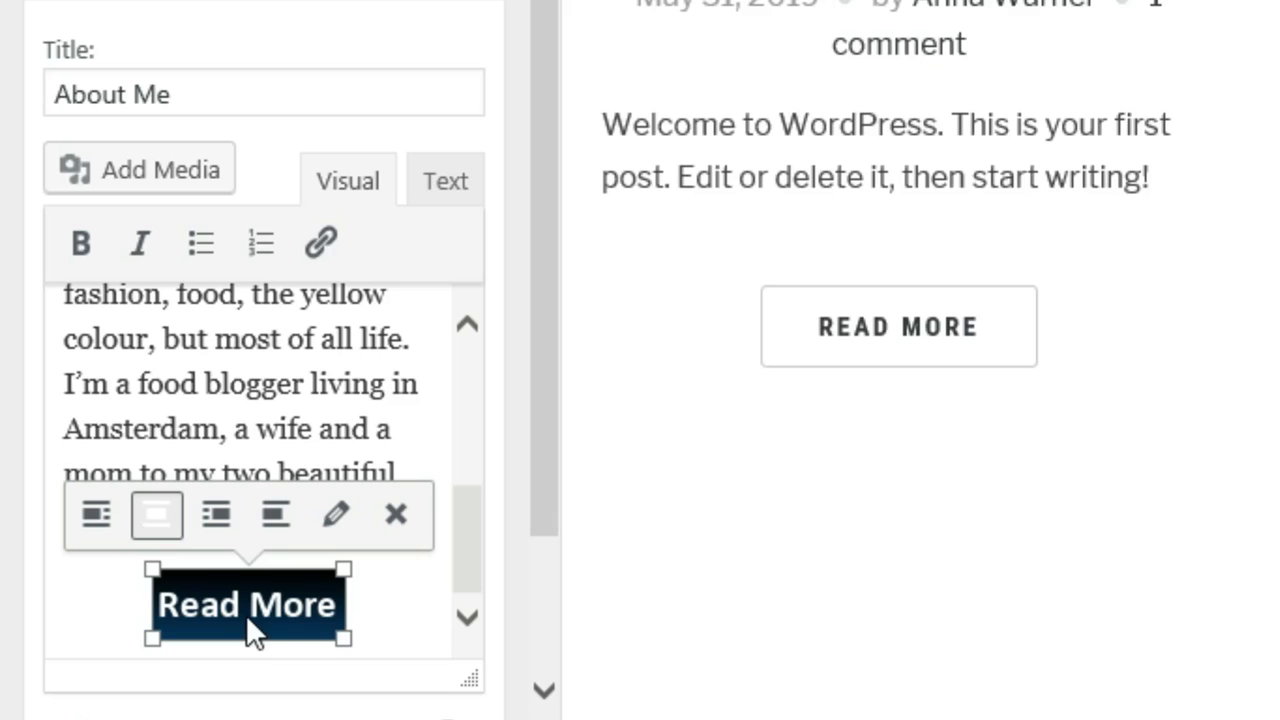
{"action": "left_click", "coordinate": [390, 613]}
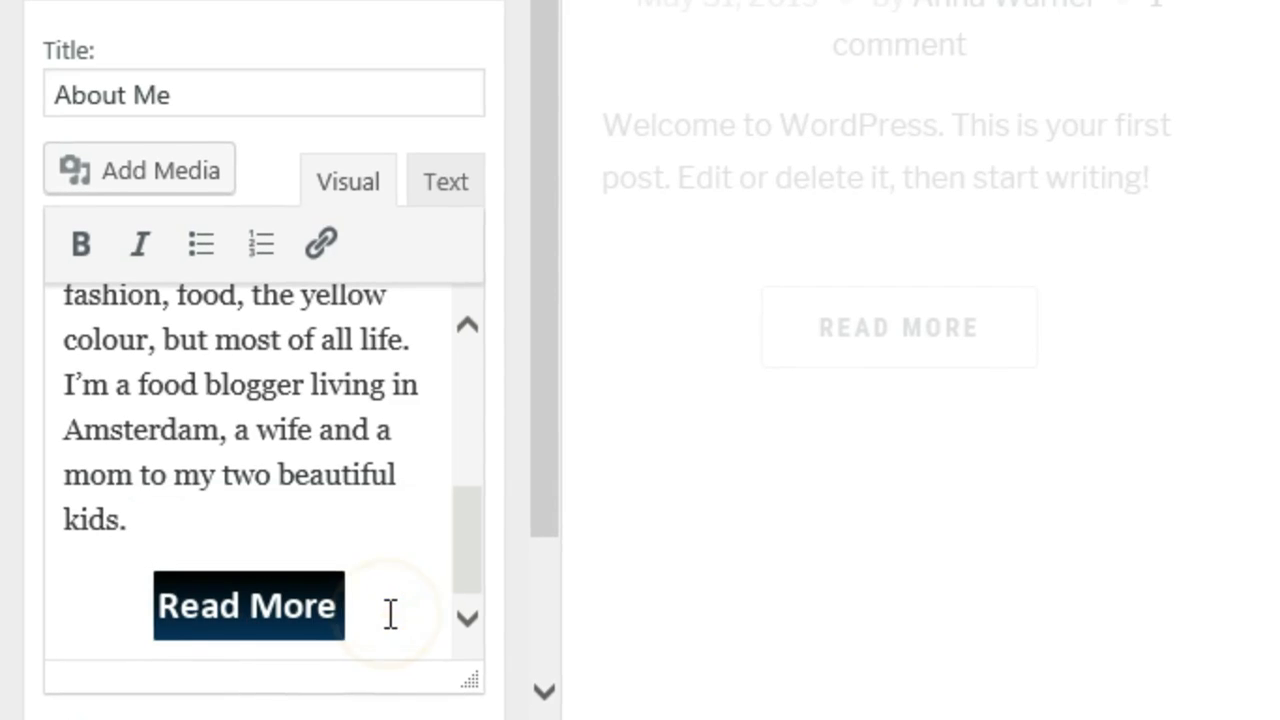
{"action": "left_click", "coordinate": [262, 607]}
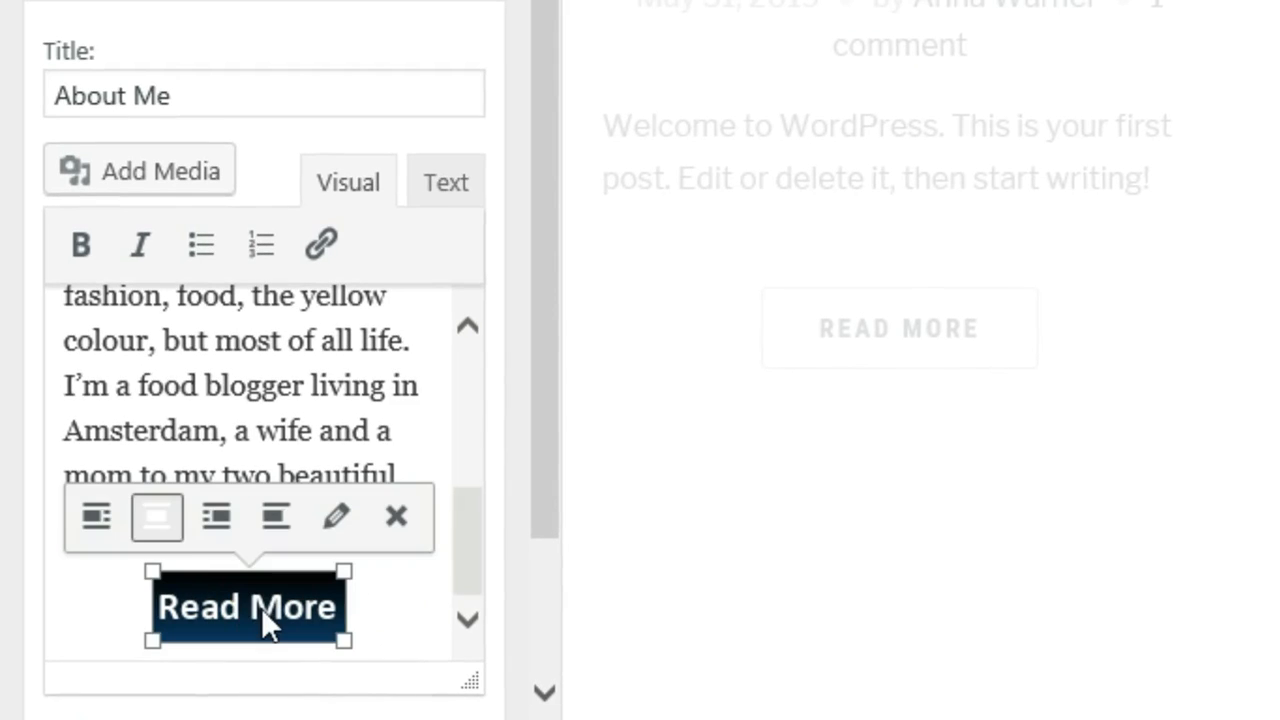
{"action": "left_click", "coordinate": [322, 250]}
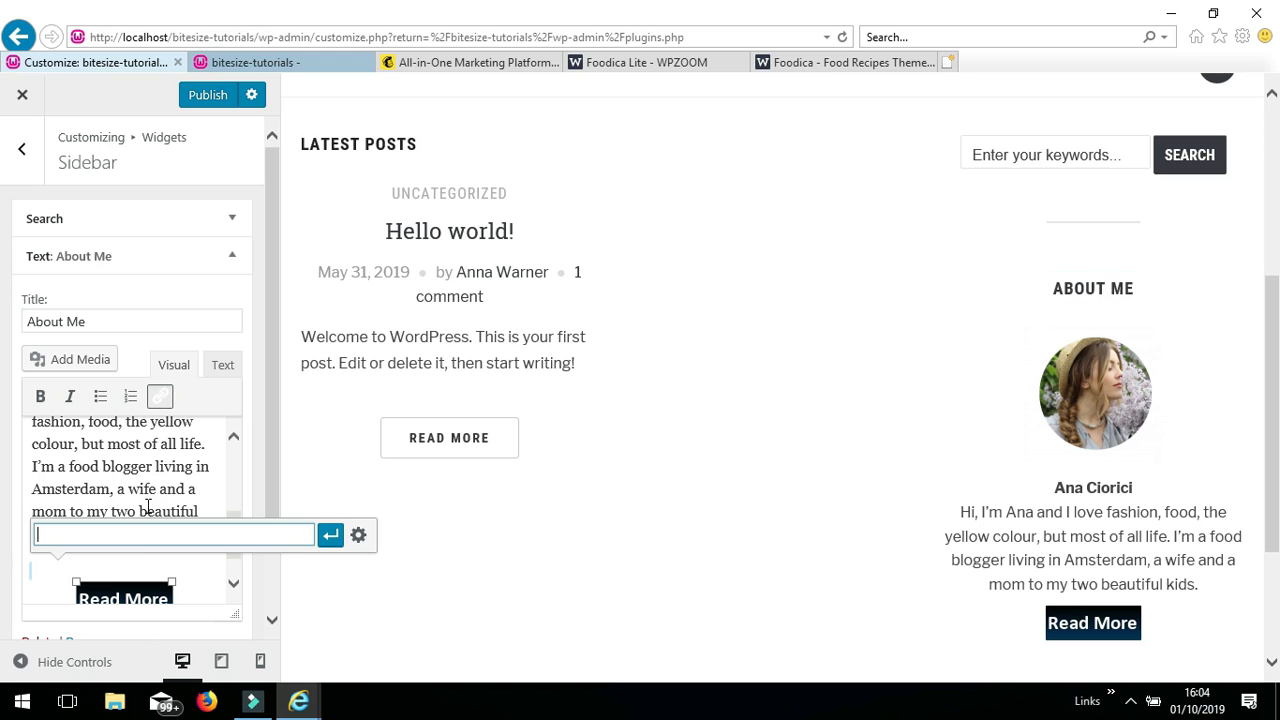
- Copy the live About page's web address and go back to the Customizer
{"action": "left_click", "coordinate": [316, 59]}
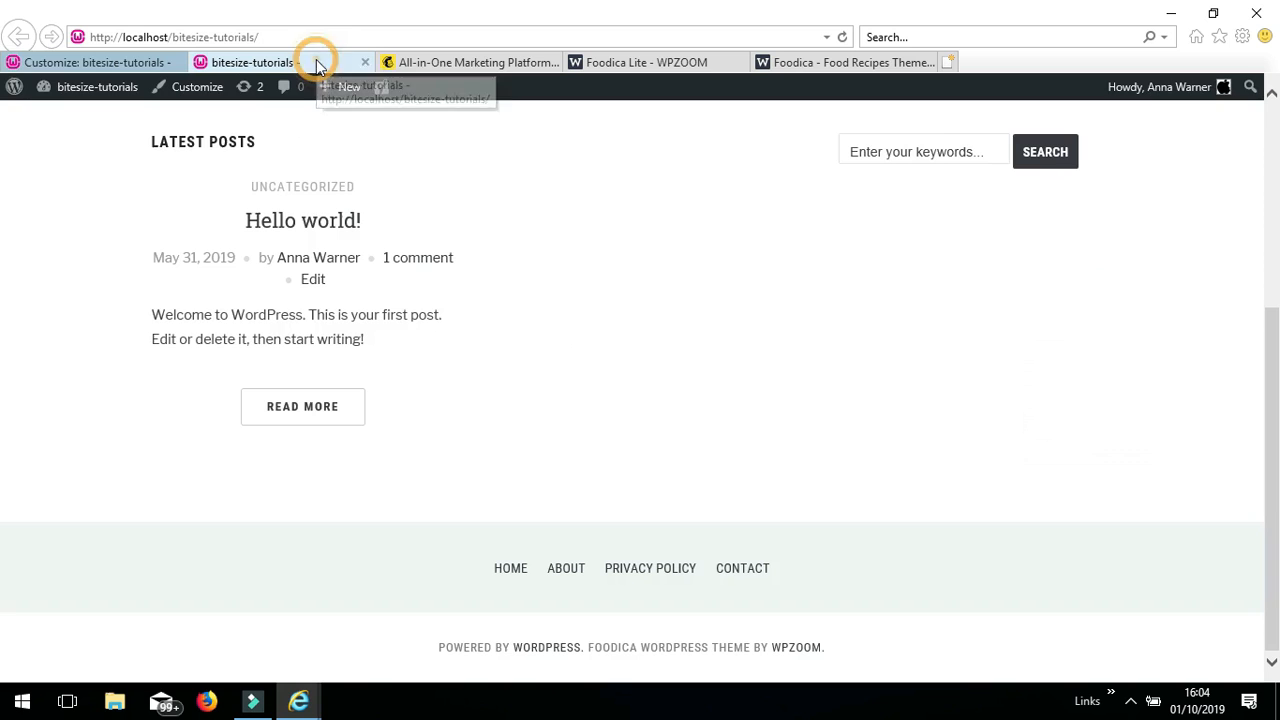
{"action": "left_click_drag", "start_coordinate": [1273, 383], "coordinate": [1258, 201]}
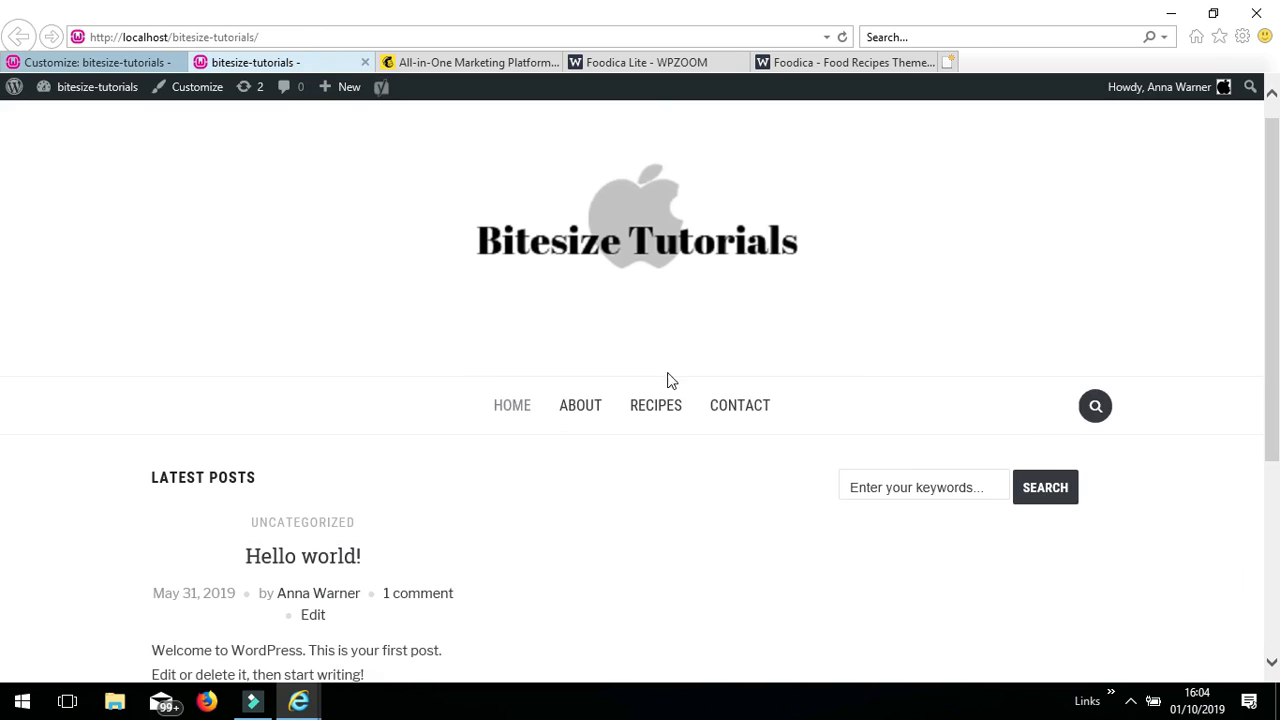
{"action": "left_click", "coordinate": [592, 414]}
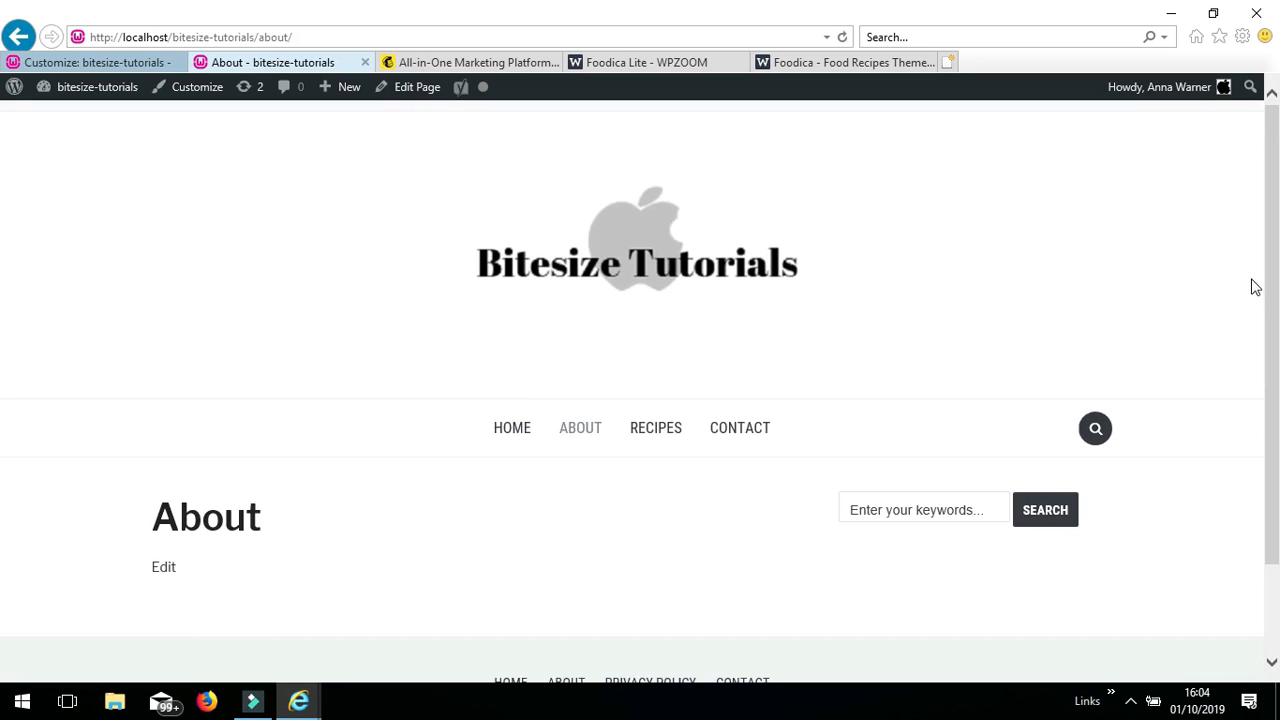
{"action": "left_click_drag", "start_coordinate": [1272, 296], "coordinate": [1271, 286]}
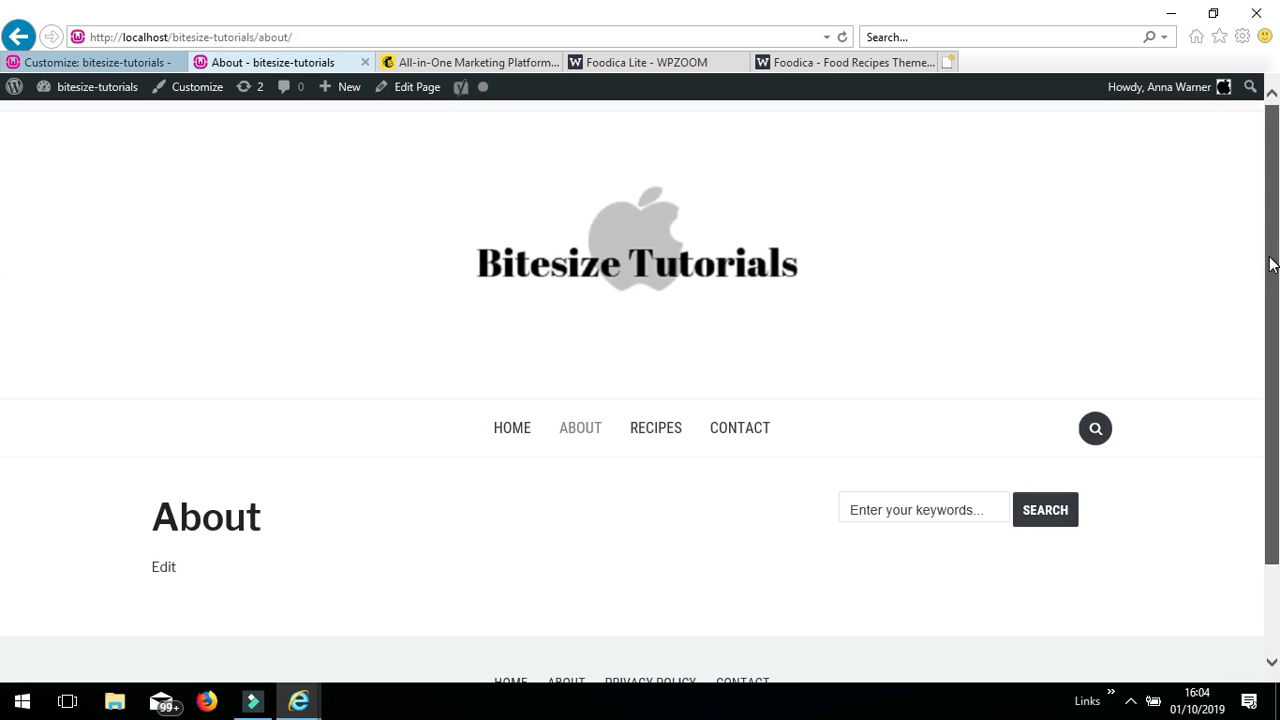
{"action": "left_click", "coordinate": [319, 37]}
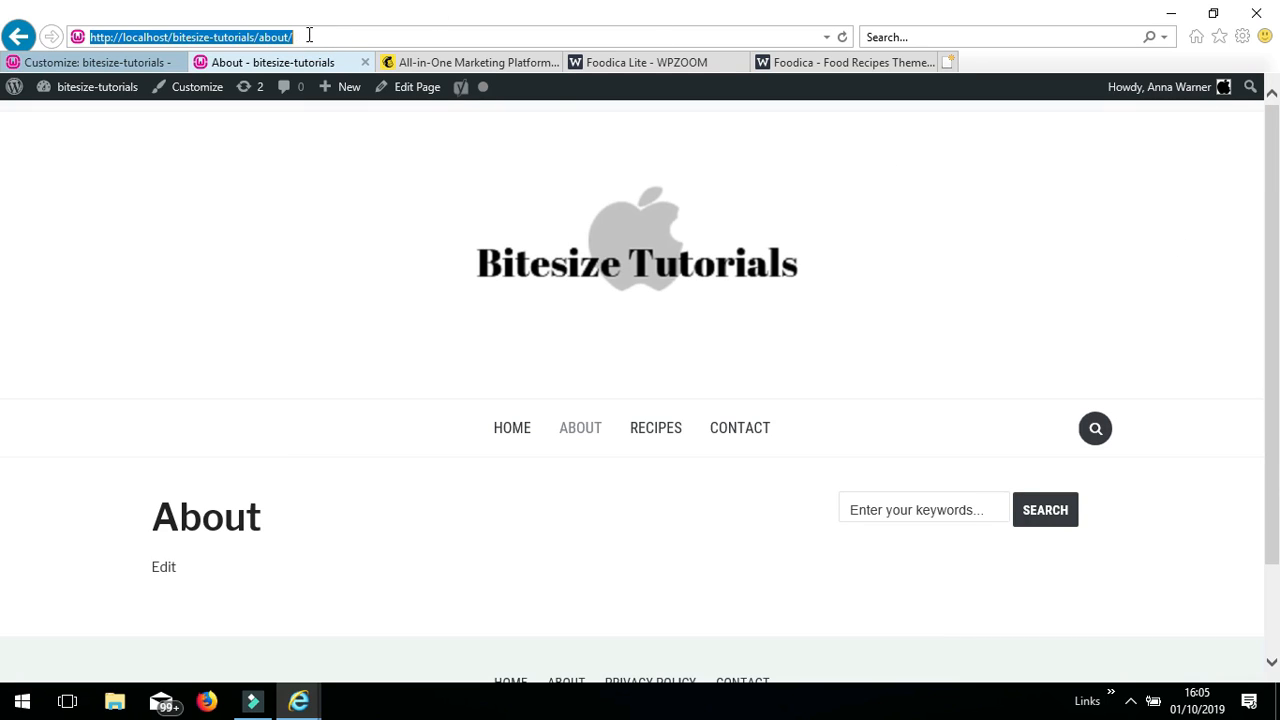
{"action": "right_click", "coordinate": [309, 35]}
{"action": "left_click", "coordinate": [353, 97]}
{"action": "left_click", "coordinate": [136, 58]}
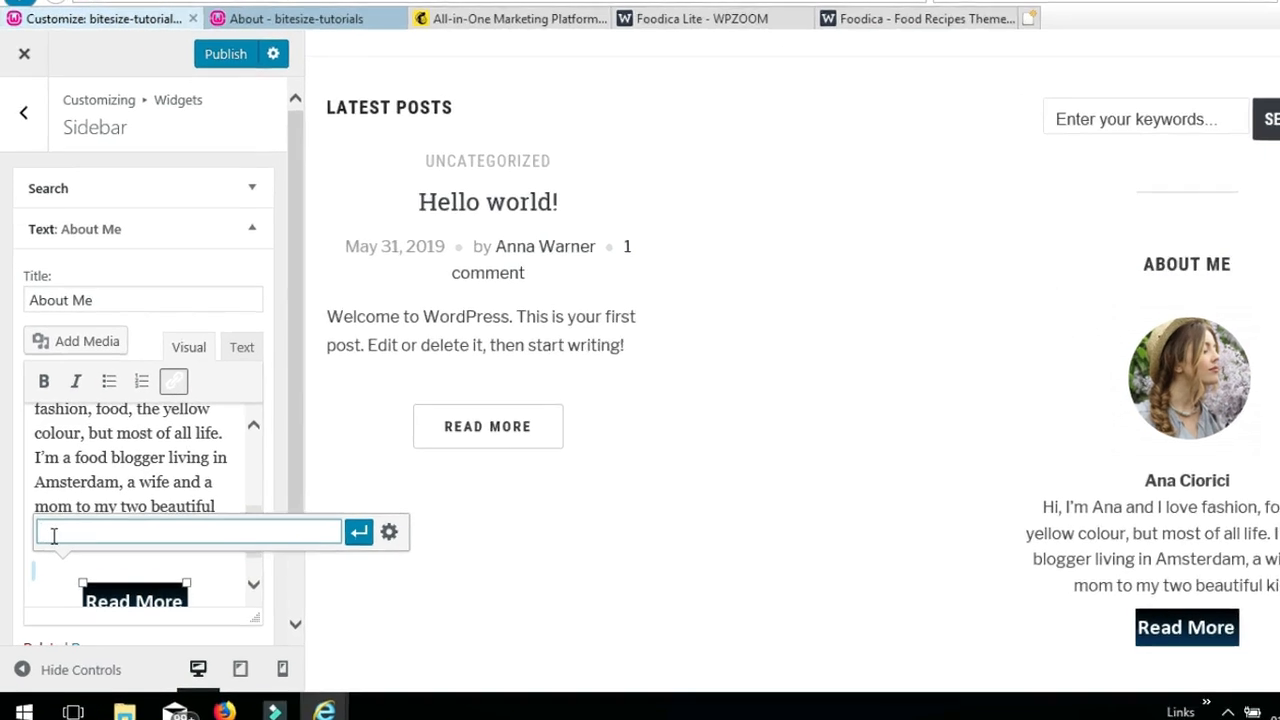
- Paste the About page address as the Read More link, apply it, and publish
{"action": "right_click", "coordinate": [55, 535]}
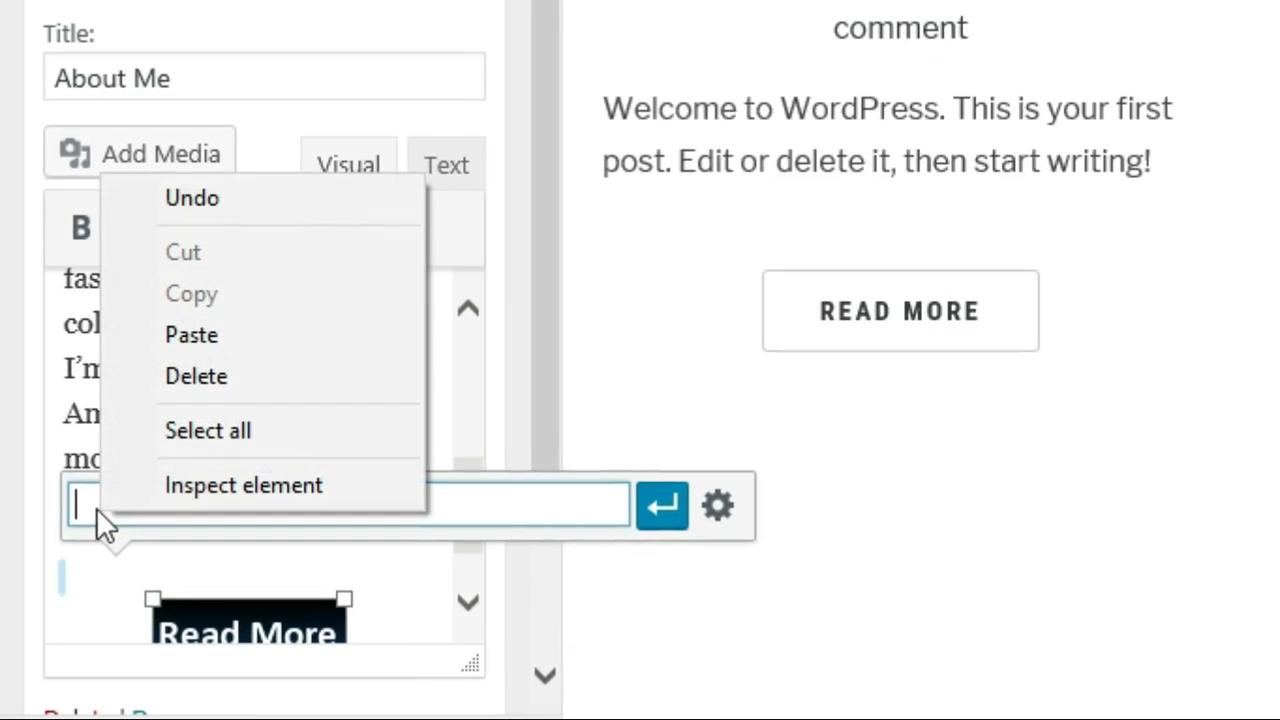
{"action": "left_click", "coordinate": [192, 338]}
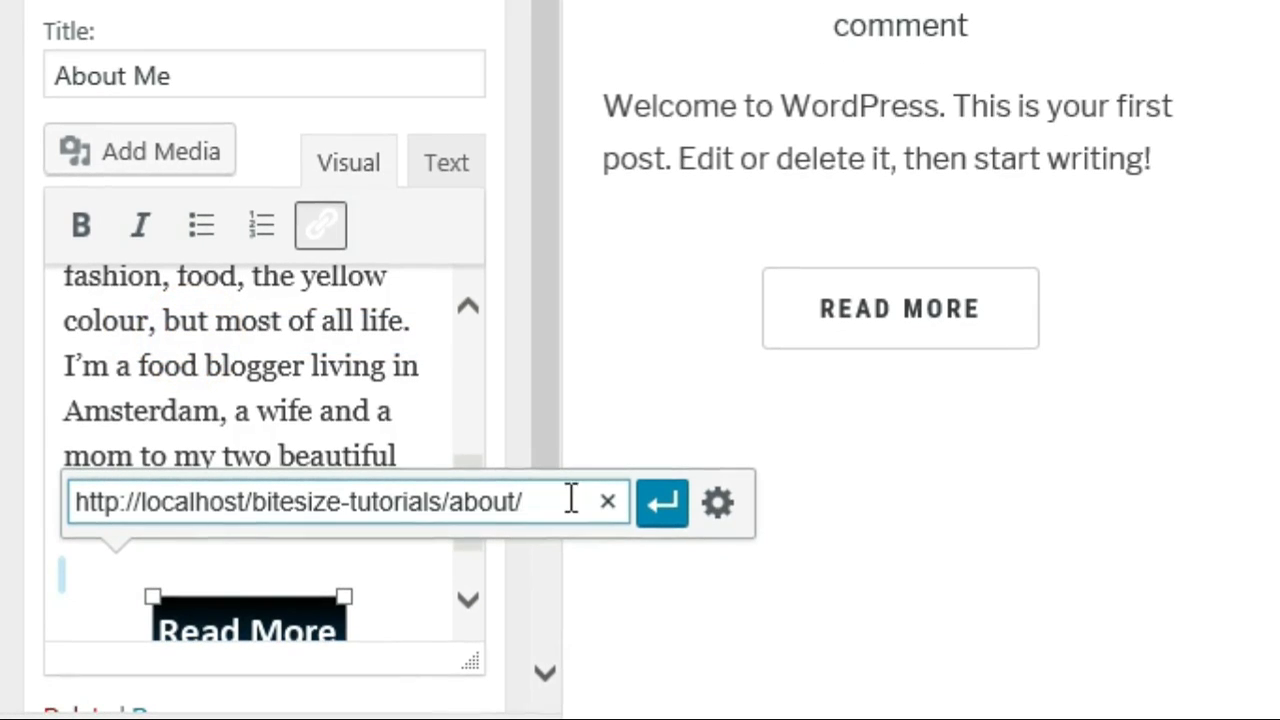
{"action": "left_click", "coordinate": [663, 497]}
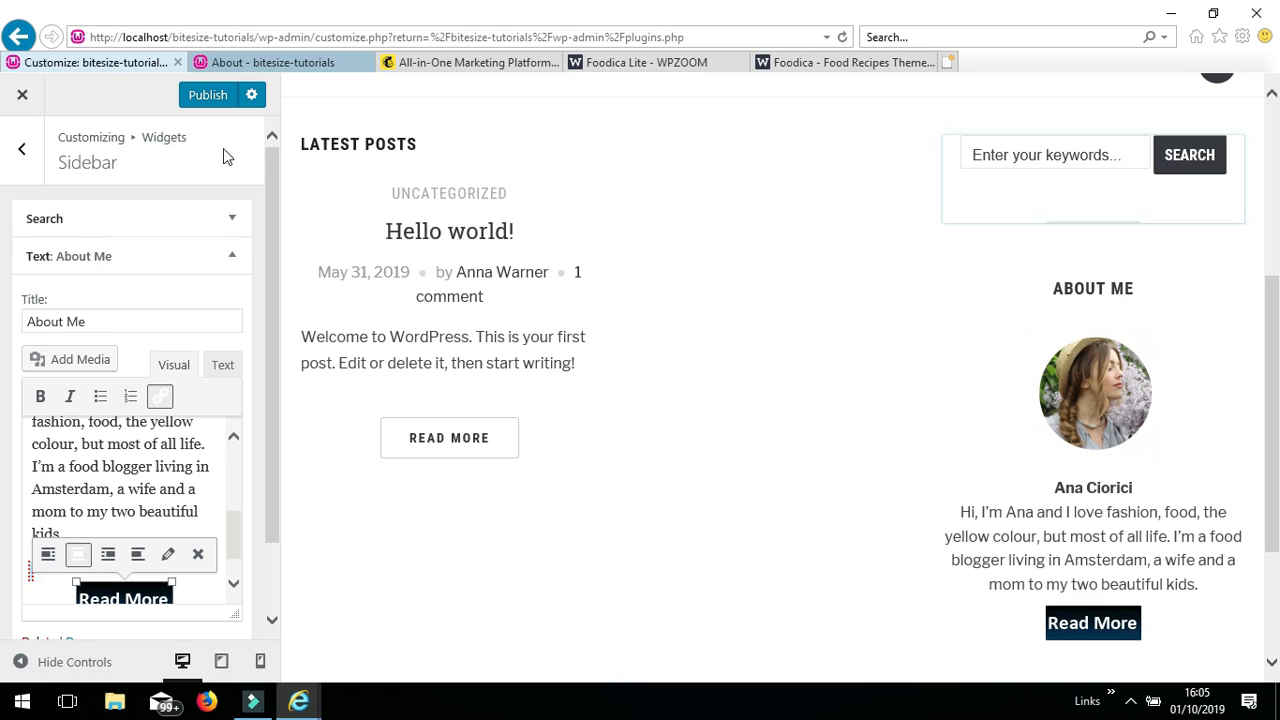
{"action": "left_click", "coordinate": [208, 95]}
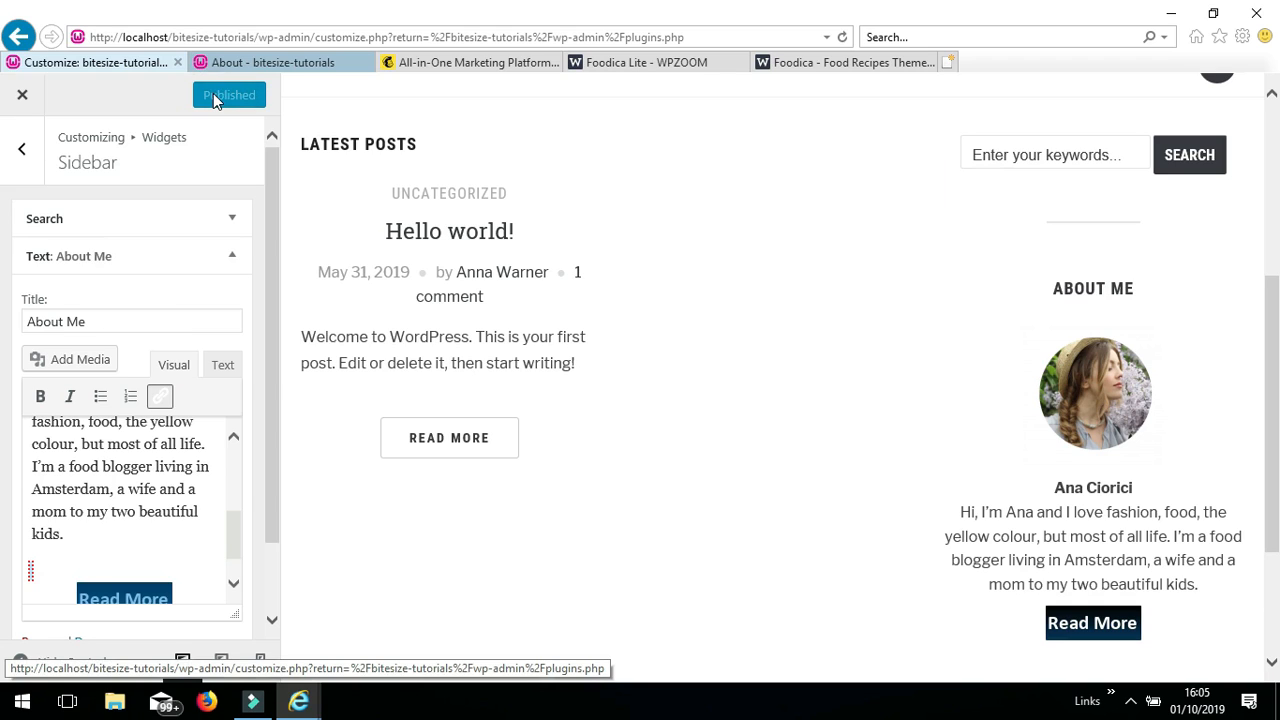
- Check the live About page, then compare against the Foodica demo site
{"action": "left_click", "coordinate": [311, 60]}
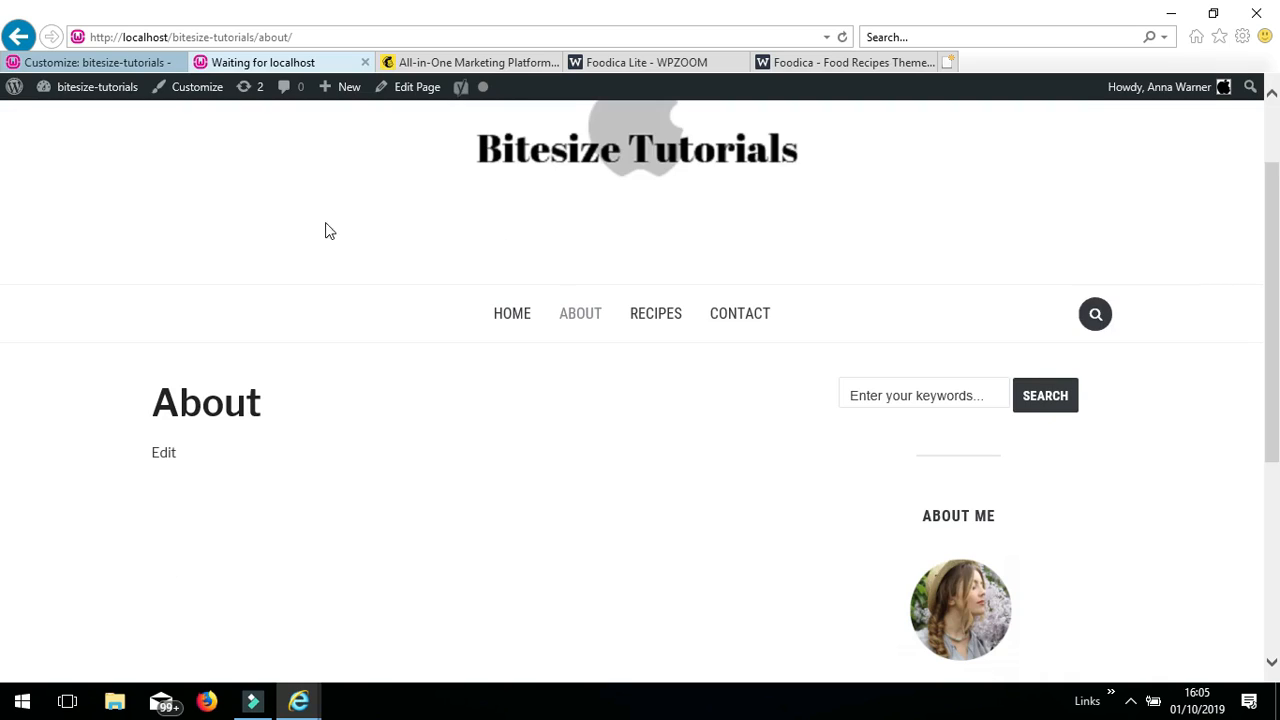
{"action": "left_click_drag", "start_coordinate": [1273, 238], "coordinate": [1237, 424]}
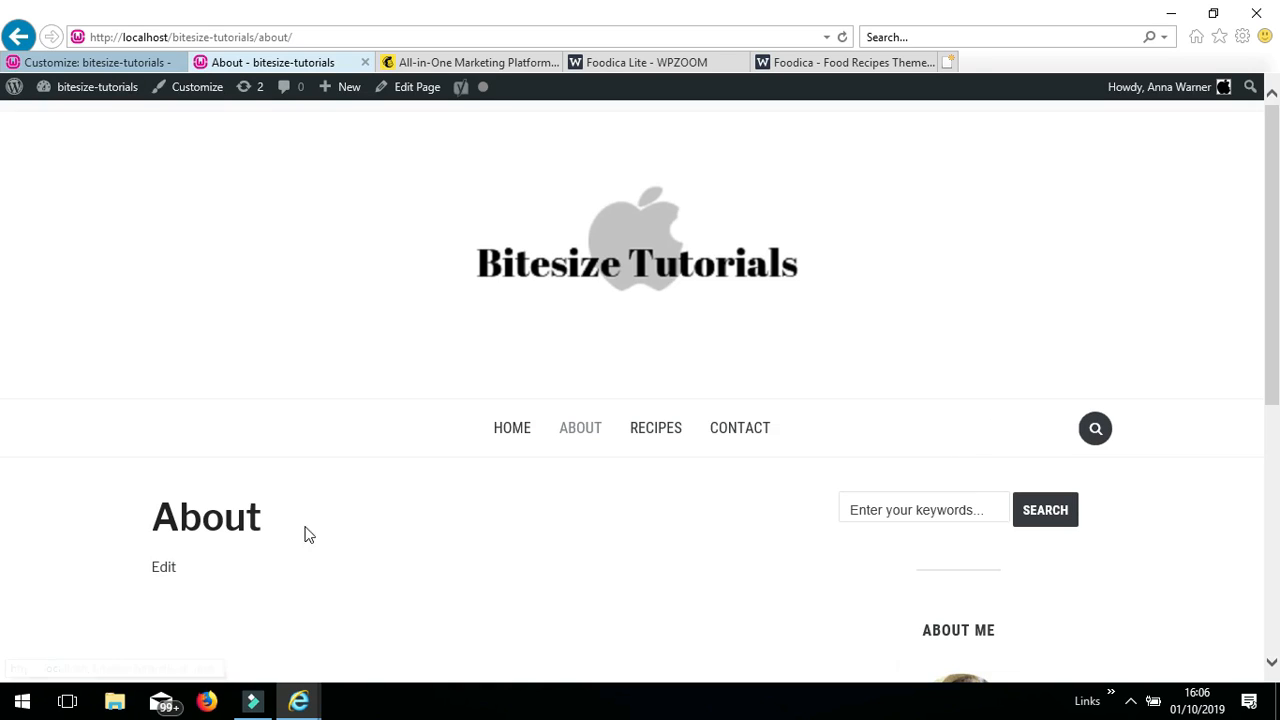
{"action": "left_click", "coordinate": [810, 62]}
{"action": "left_click_drag", "start_coordinate": [1274, 240], "coordinate": [1274, 280]}
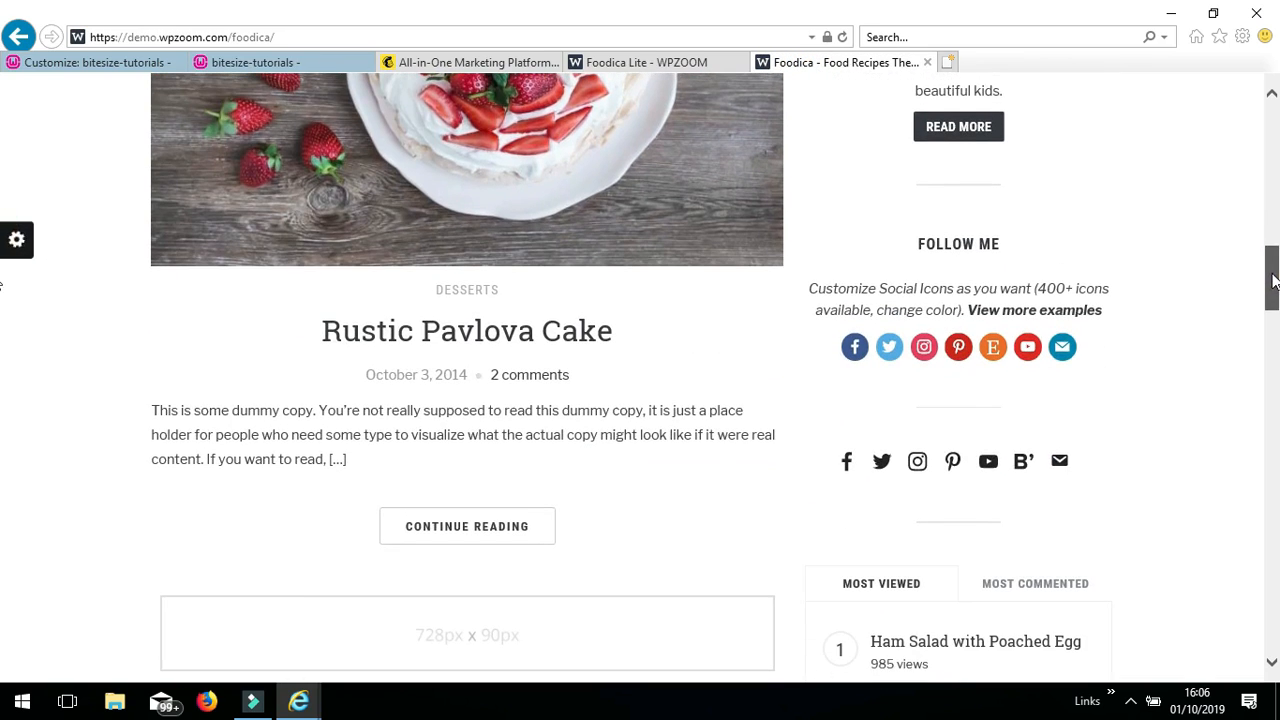
{"action": "left_click", "coordinate": [1121, 340]}
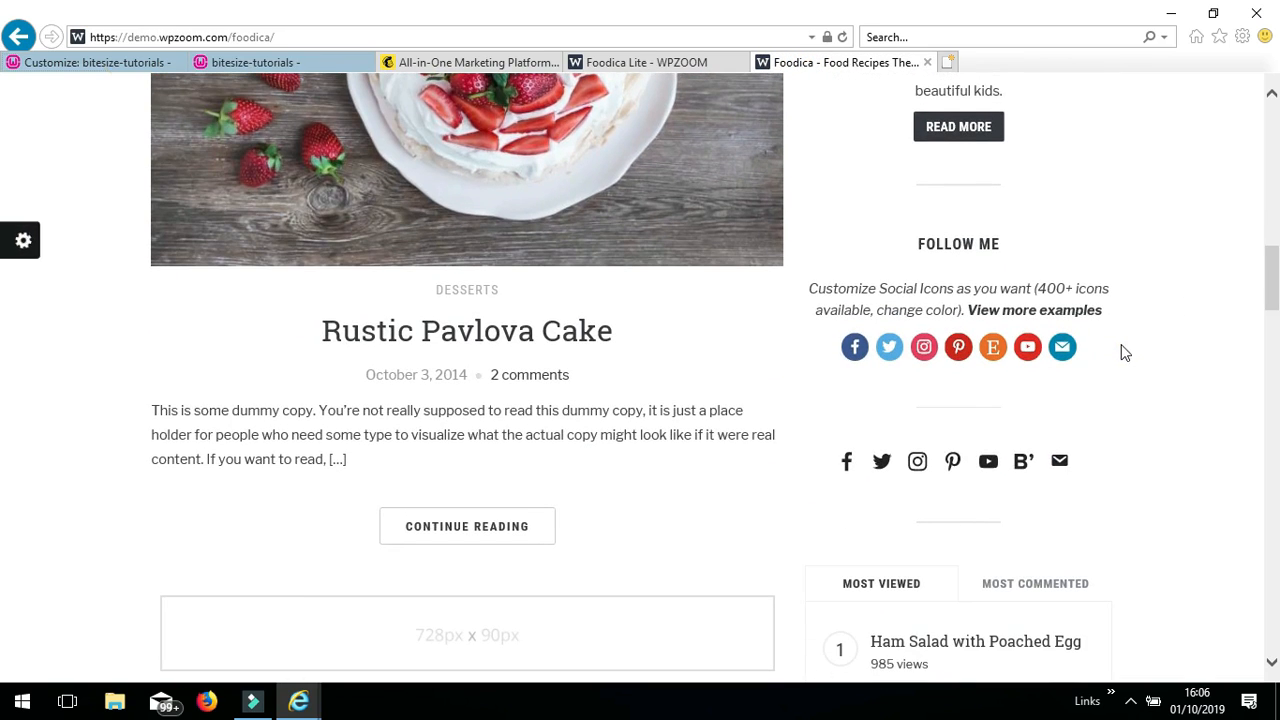
- Collapse the Text: About Me widget in the Customizer's Sidebar list
{"action": "left_click", "coordinate": [90, 62]}
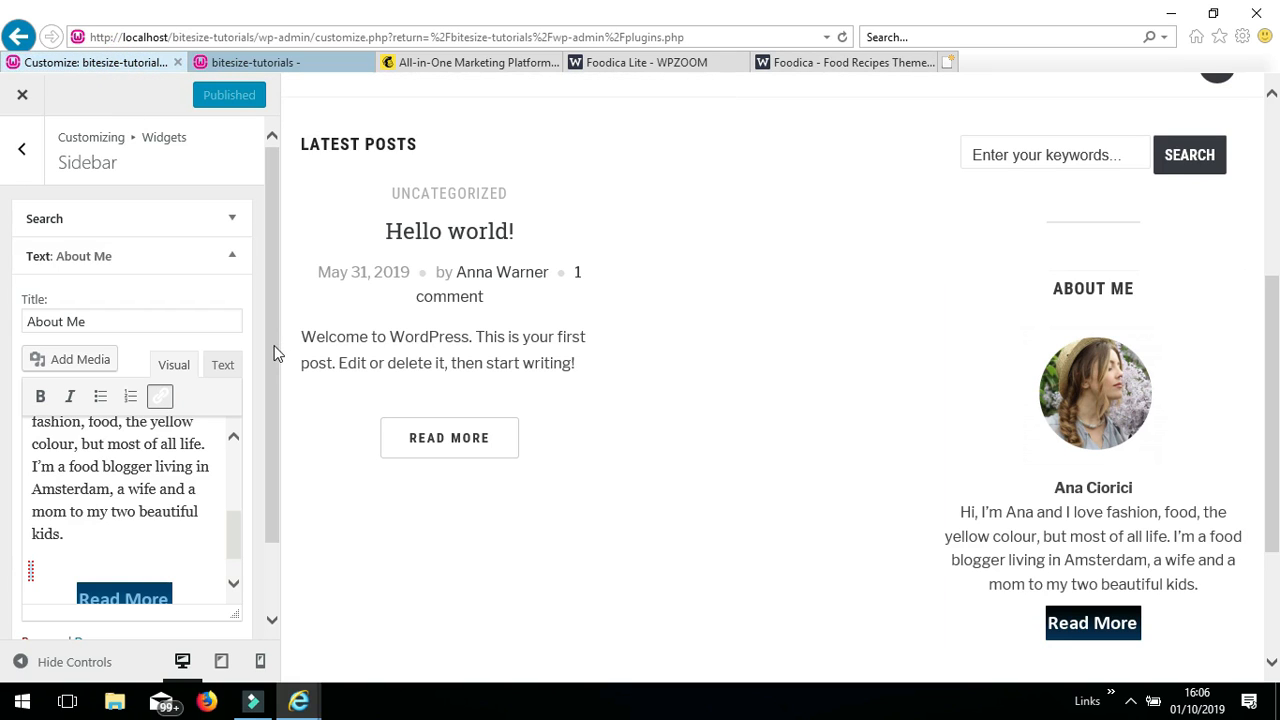
{"action": "left_click_drag", "start_coordinate": [273, 346], "coordinate": [268, 399]}
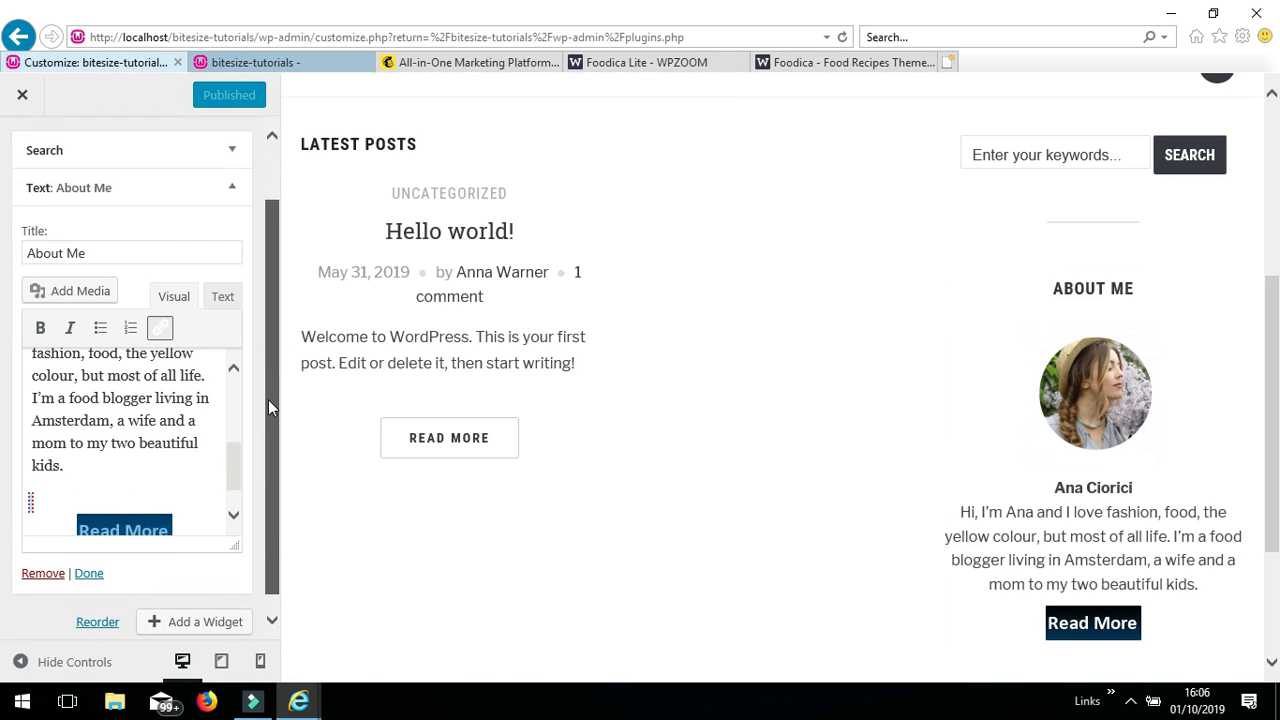
{"action": "left_click", "coordinate": [237, 192]}
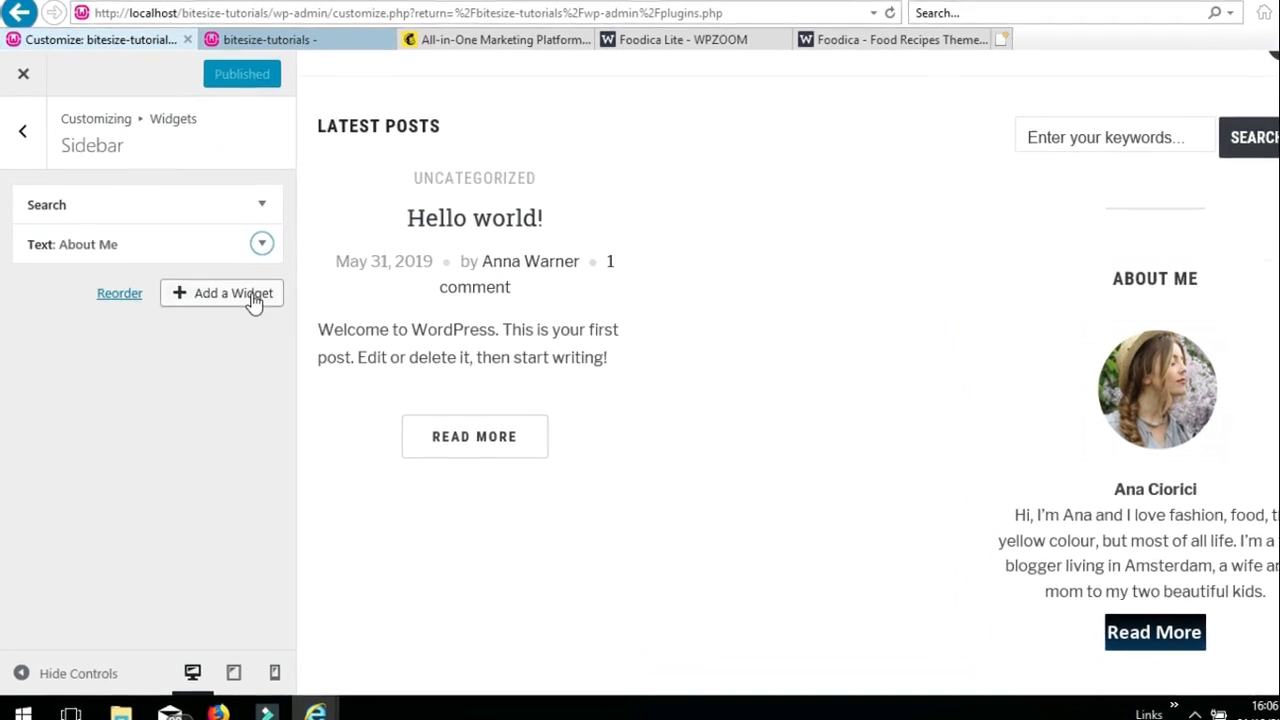
- Add a Social Icons by WPZOOM widget with Round icon backgrounds and apply it
{"action": "left_click", "coordinate": [276, 288]}
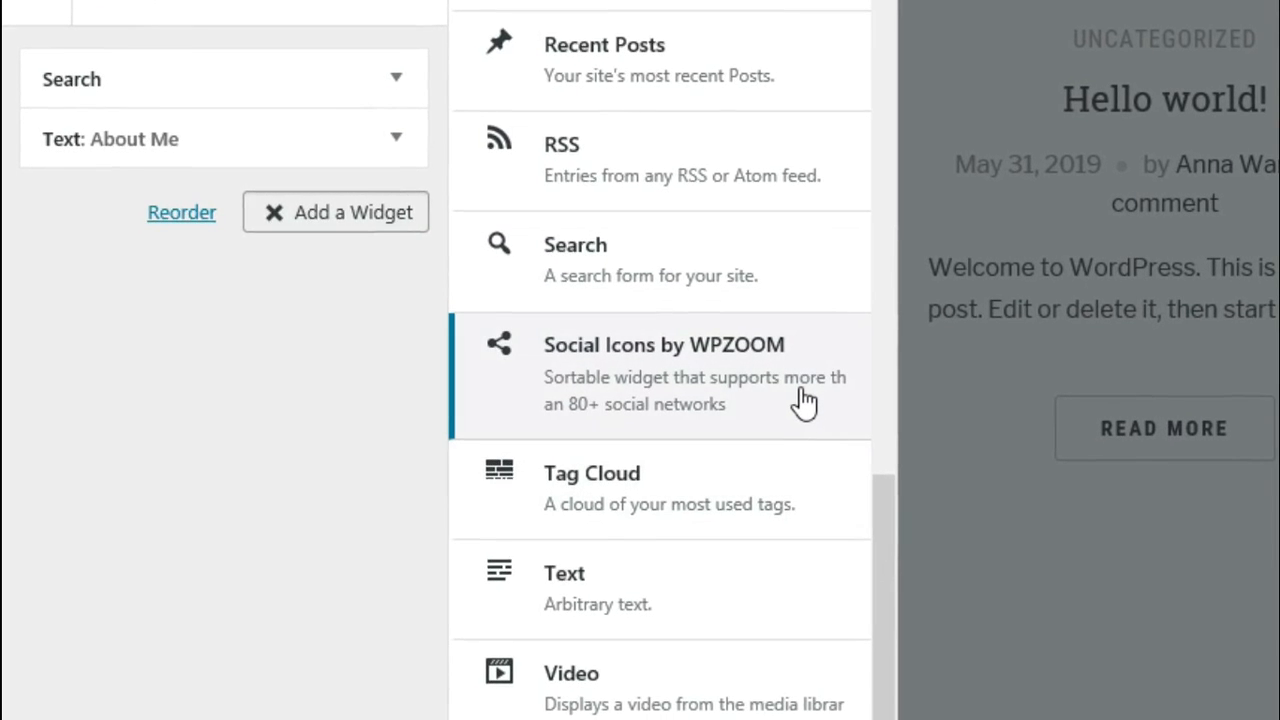
{"action": "left_click", "coordinate": [800, 400]}
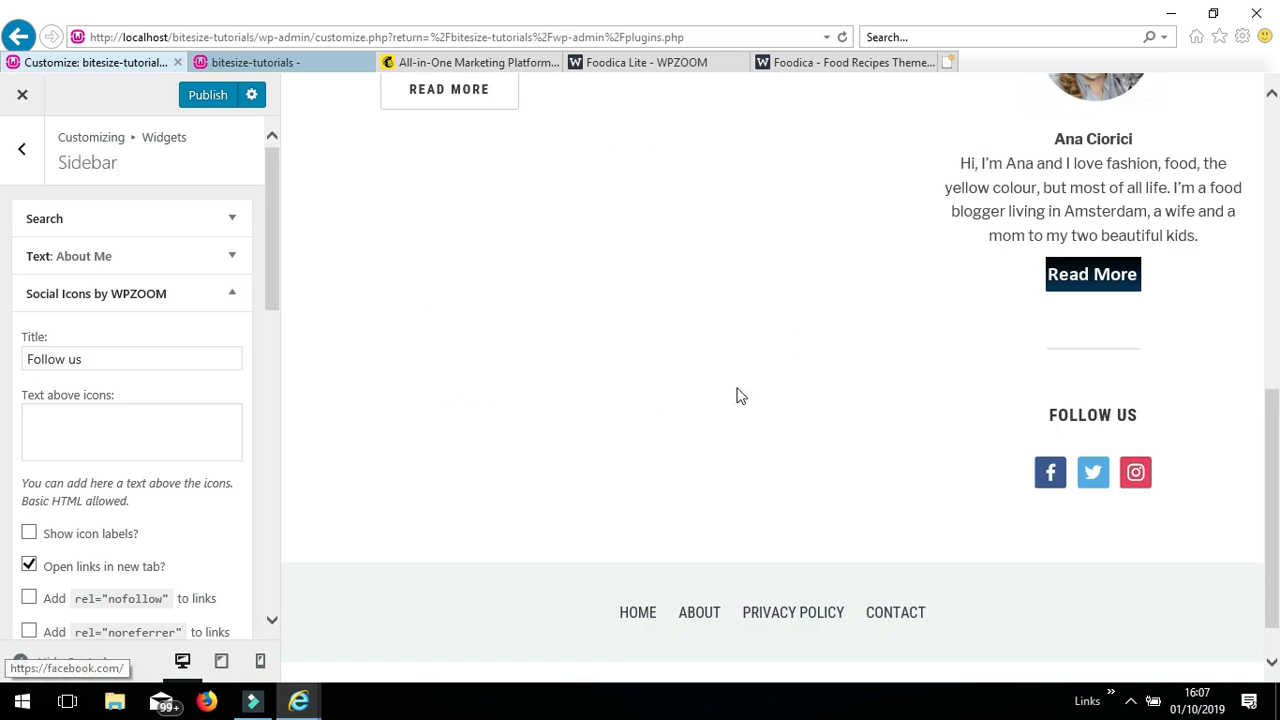
{"action": "left_click_drag", "start_coordinate": [268, 284], "coordinate": [271, 435]}
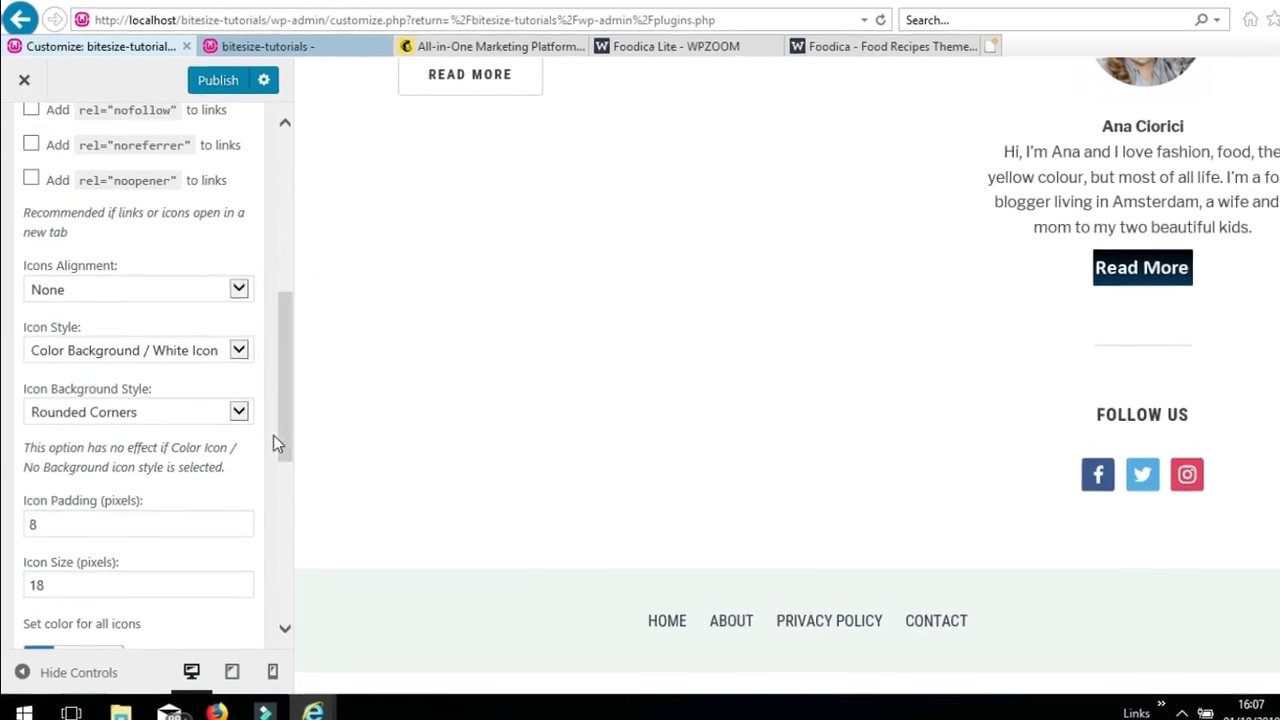
{"action": "left_click", "coordinate": [232, 417]}
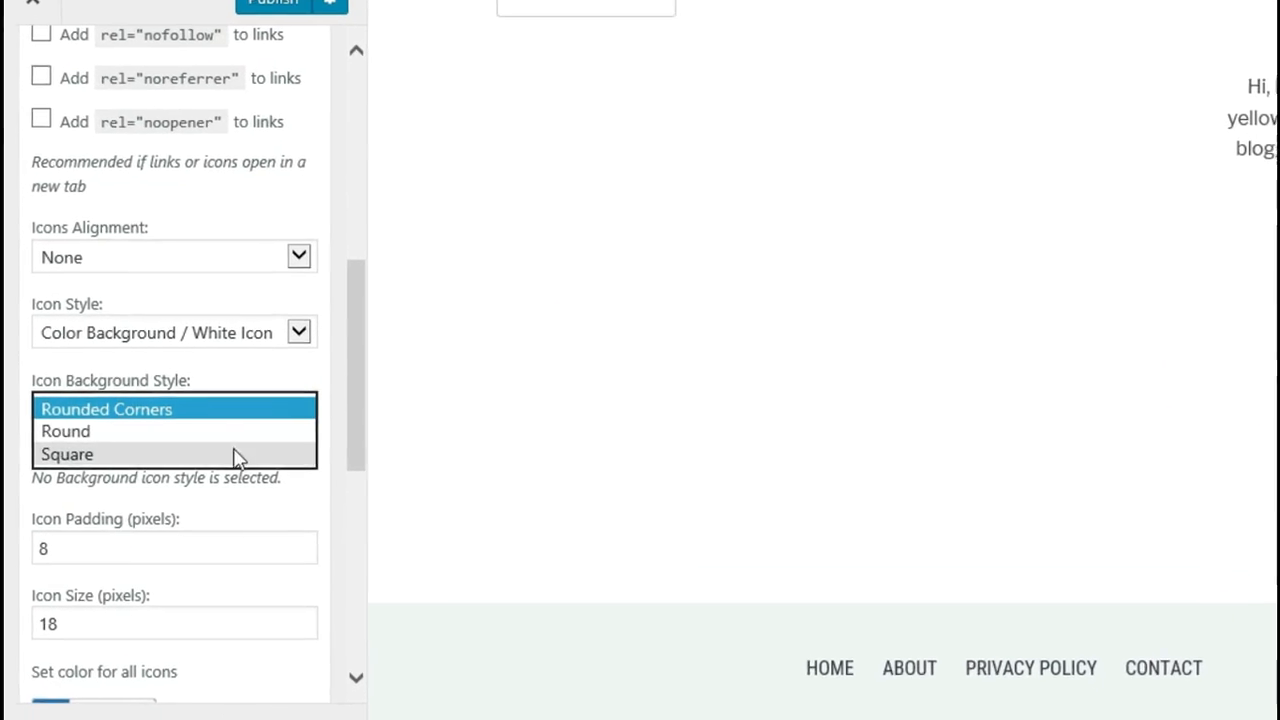
{"action": "left_click", "coordinate": [227, 433]}
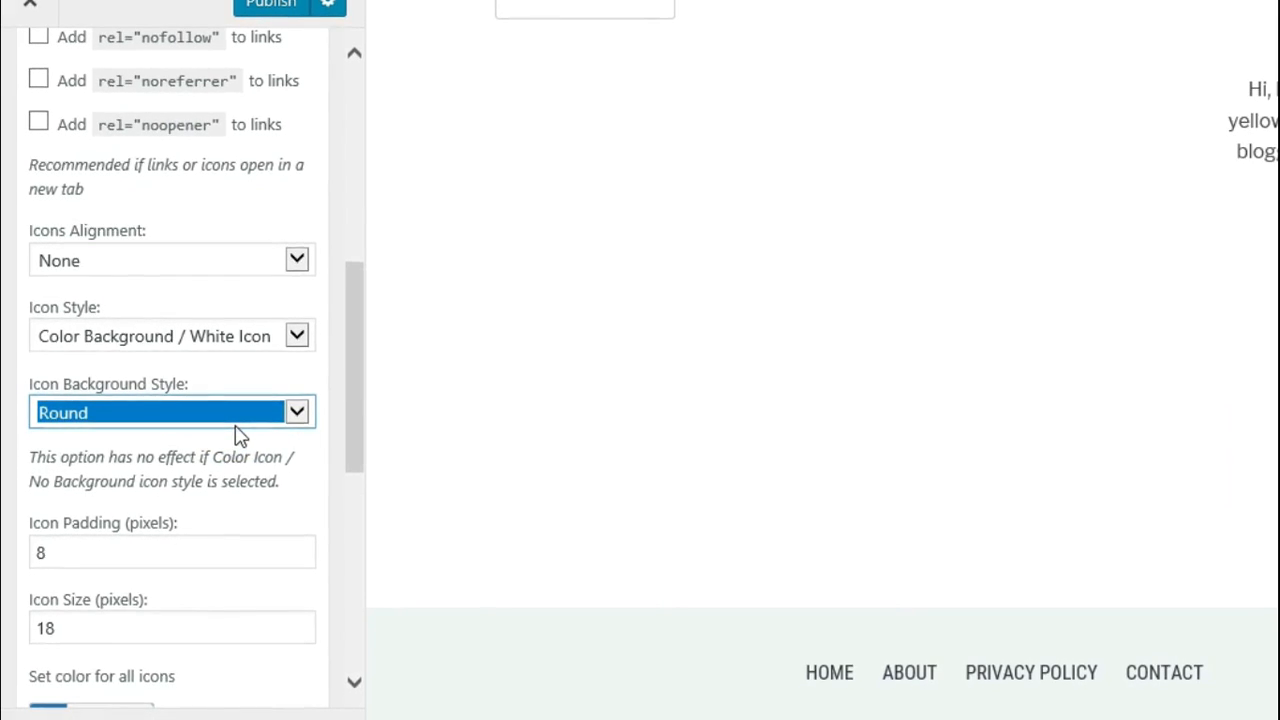
{"action": "scroll", "coordinate": [300, 460], "scroll_direction": "down", "scroll_amount": 6}
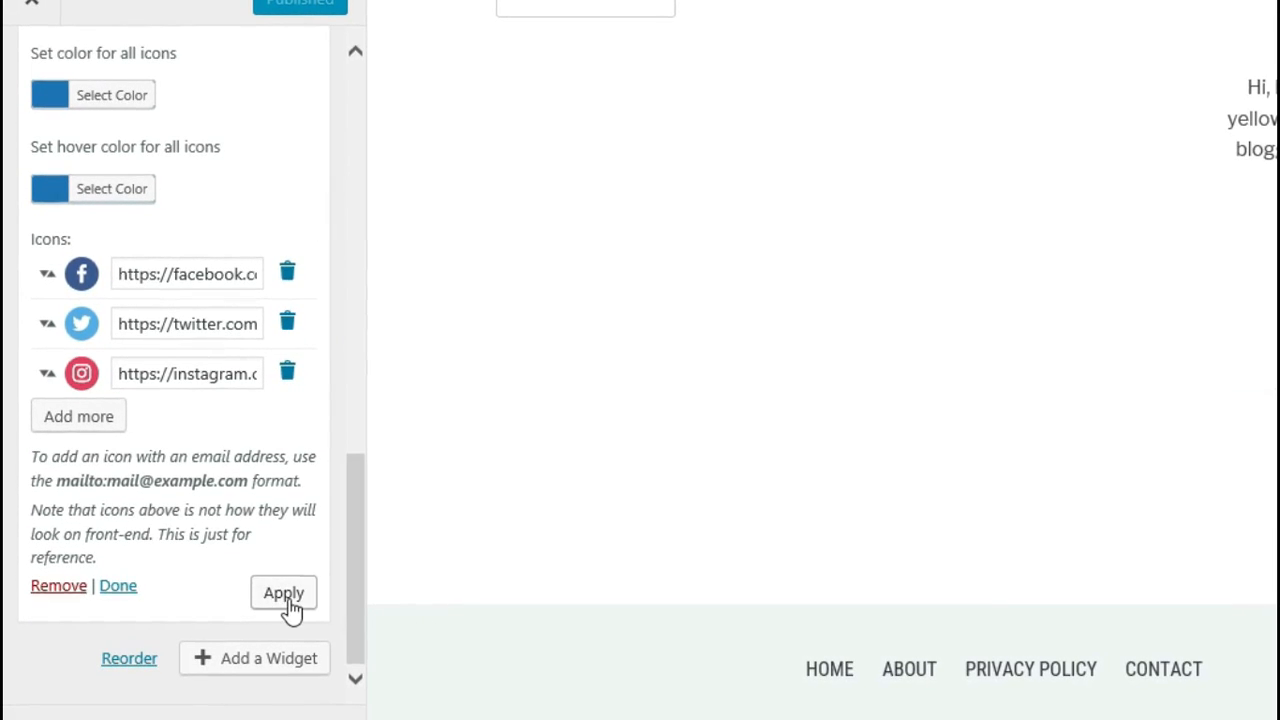
{"action": "left_click", "coordinate": [284, 594]}
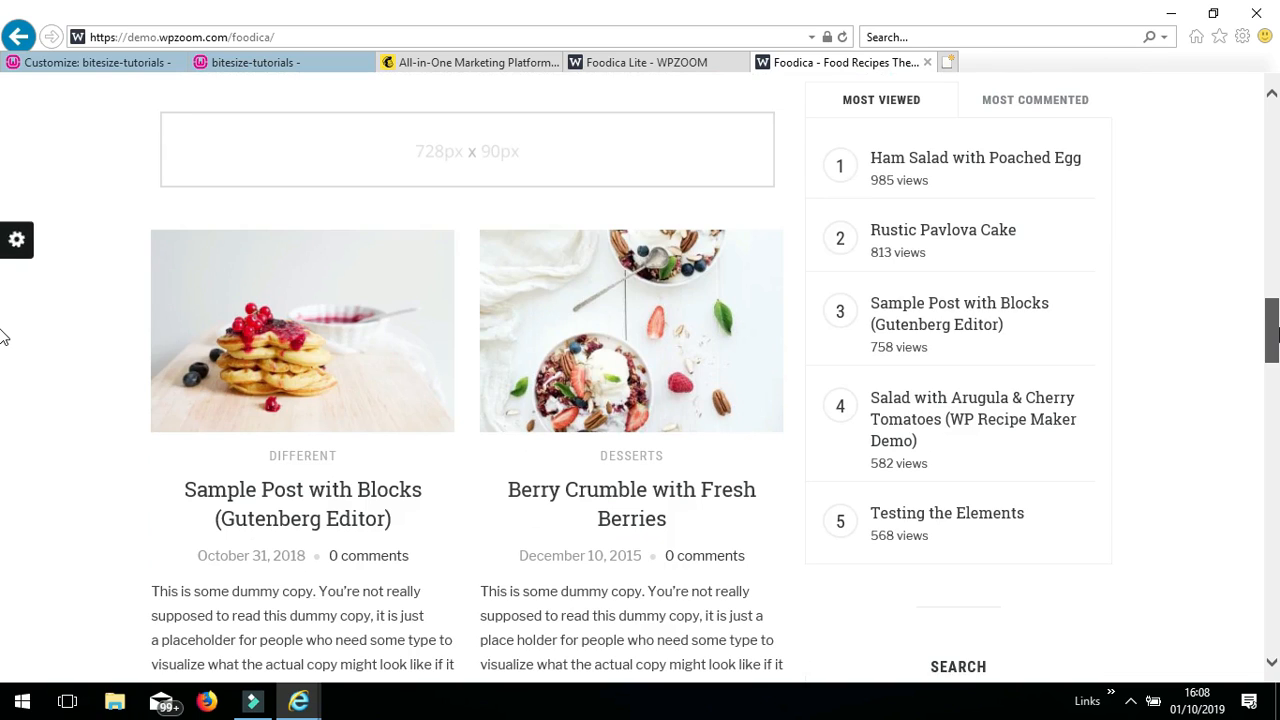
- Scroll the Foodica demo to view its Desserts and Appetizers sidebar category widgets
{"action": "scroll", "coordinate": [3, 337], "scroll_direction": "down", "scroll_amount": 5}
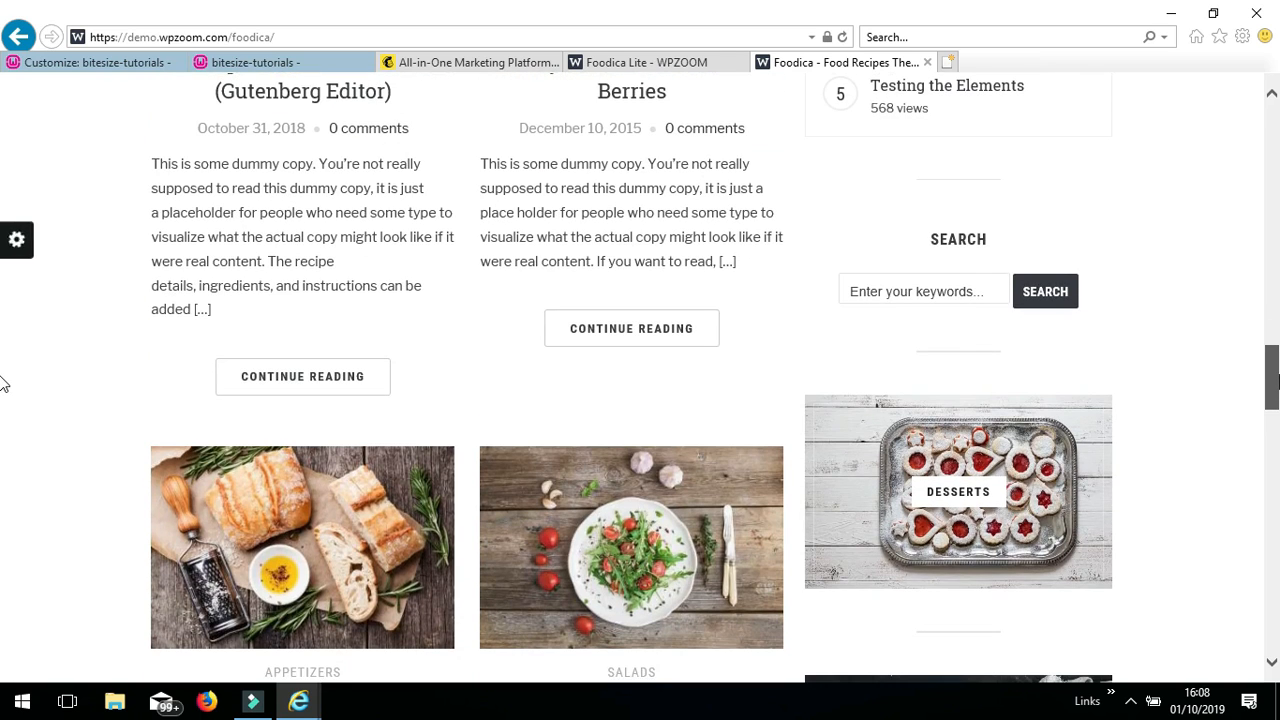
{"action": "left_click", "coordinate": [1163, 297]}
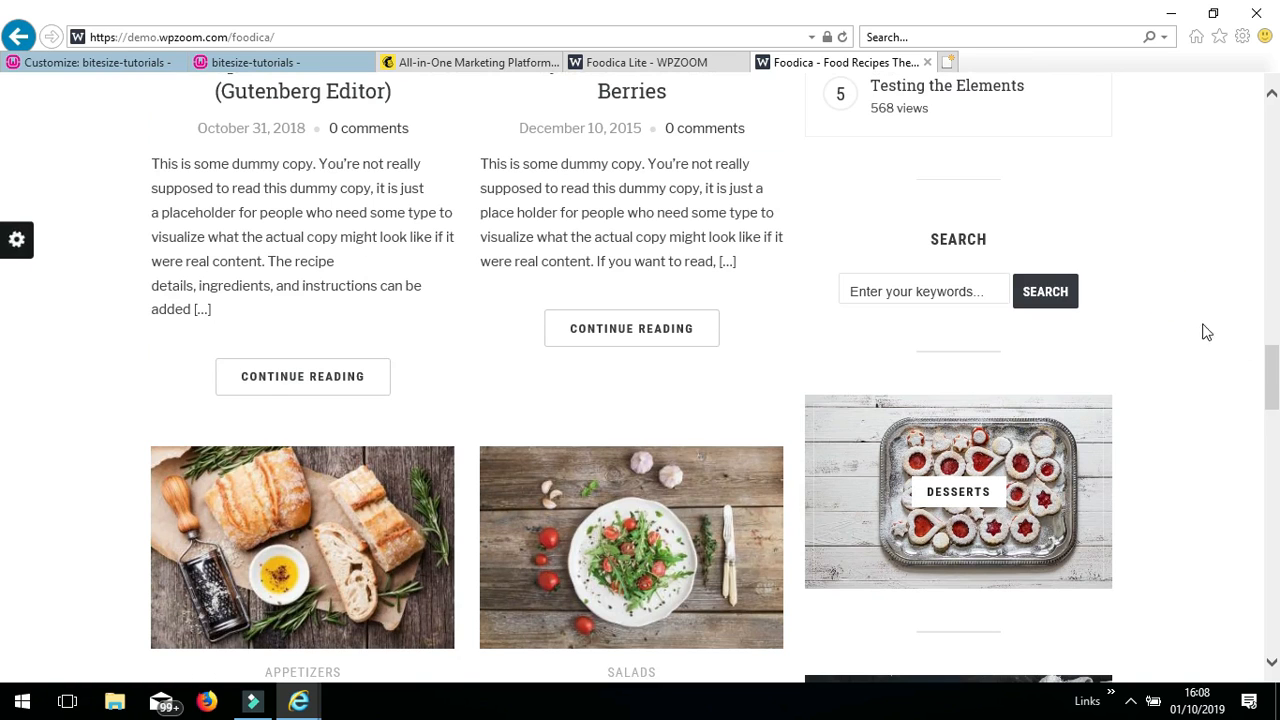
{"action": "left_click_drag", "start_coordinate": [1271, 378], "coordinate": [1273, 408]}
{"action": "left_click", "coordinate": [1150, 258]}
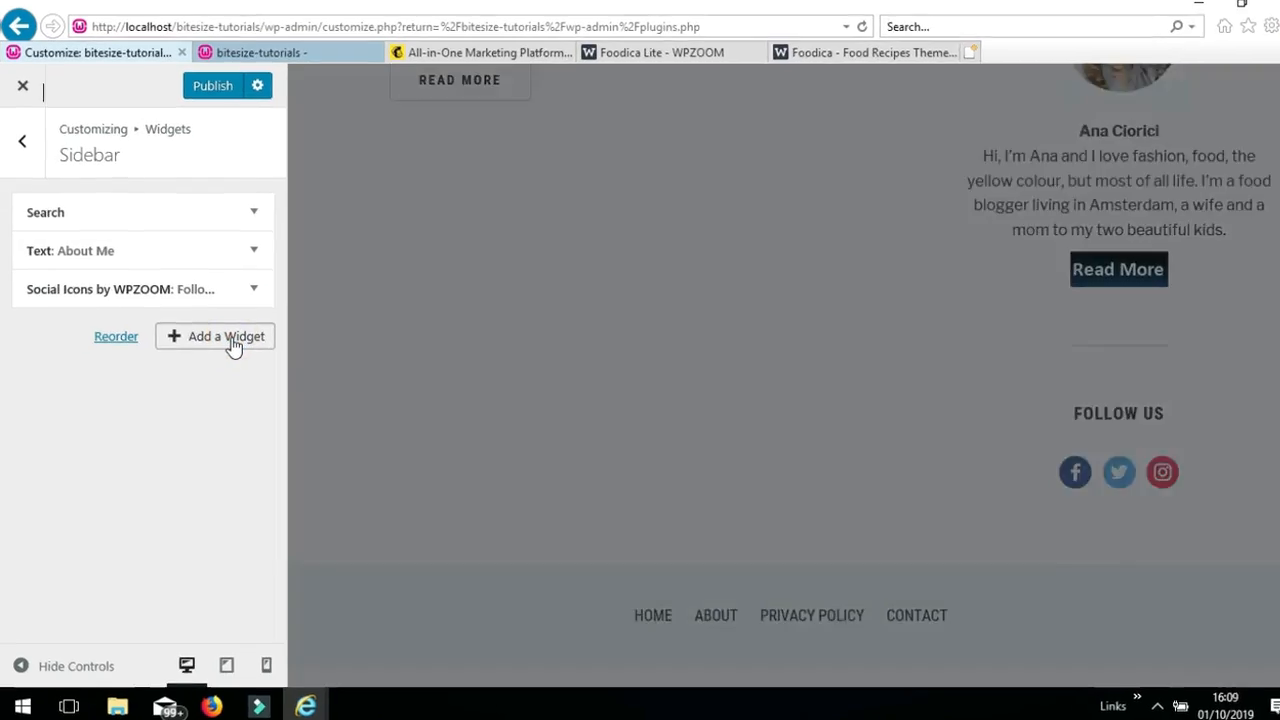
{"action": "left_click", "coordinate": [231, 346]}
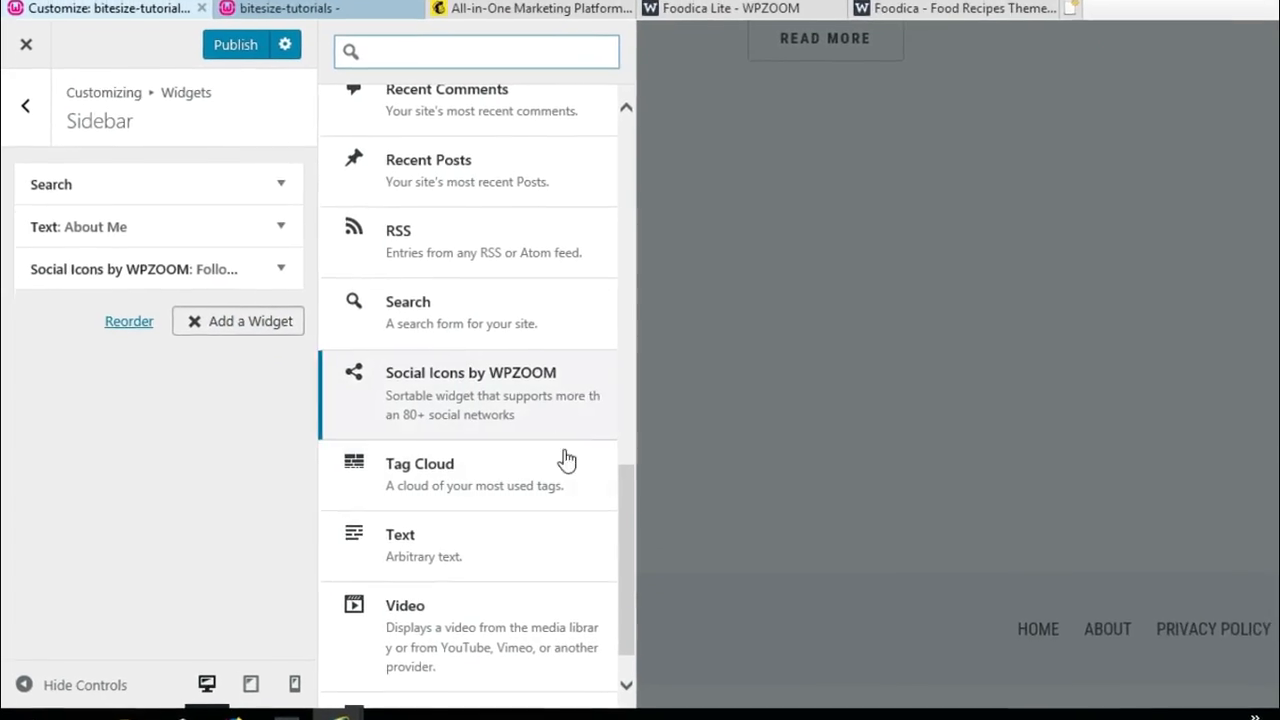
- Add a Foodica: Recent Posts with Thumbnails widget showing 2 posts from Uncategorized
{"action": "left_click_drag", "start_coordinate": [628, 550], "coordinate": [645, 484]}
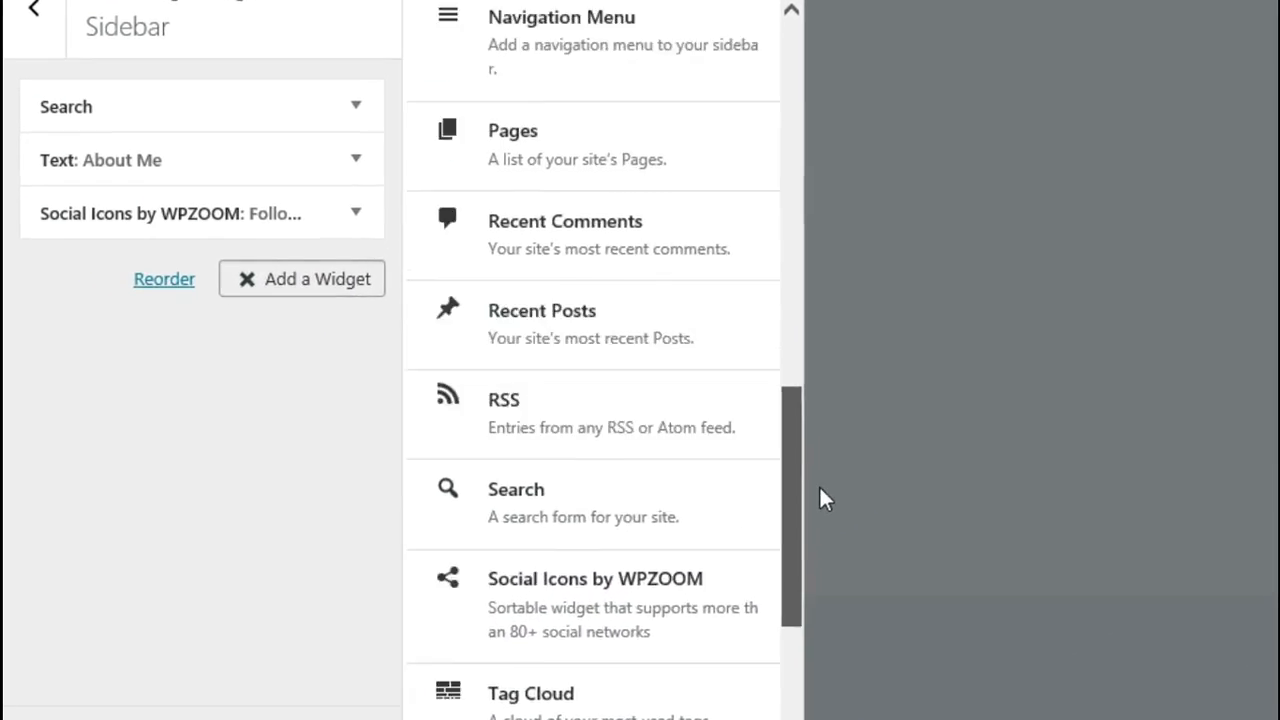
{"action": "left_click_drag", "start_coordinate": [819, 488], "coordinate": [849, 229]}
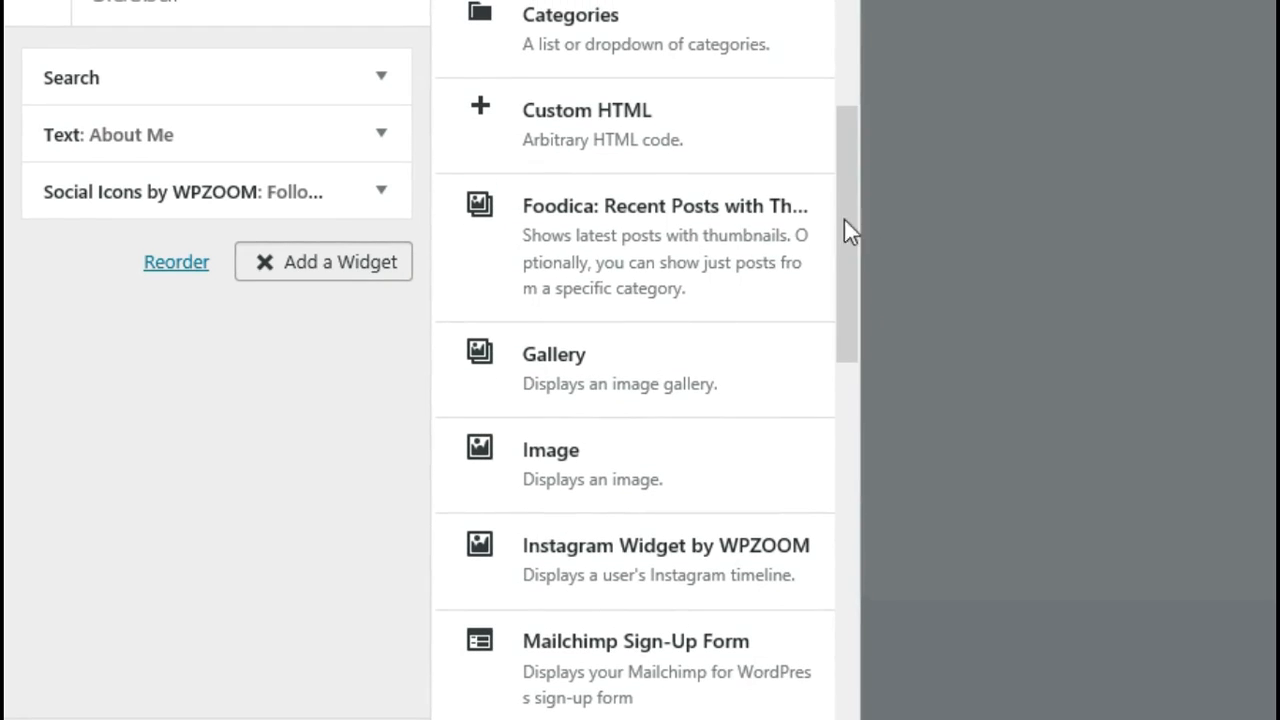
{"action": "left_click", "coordinate": [660, 266]}
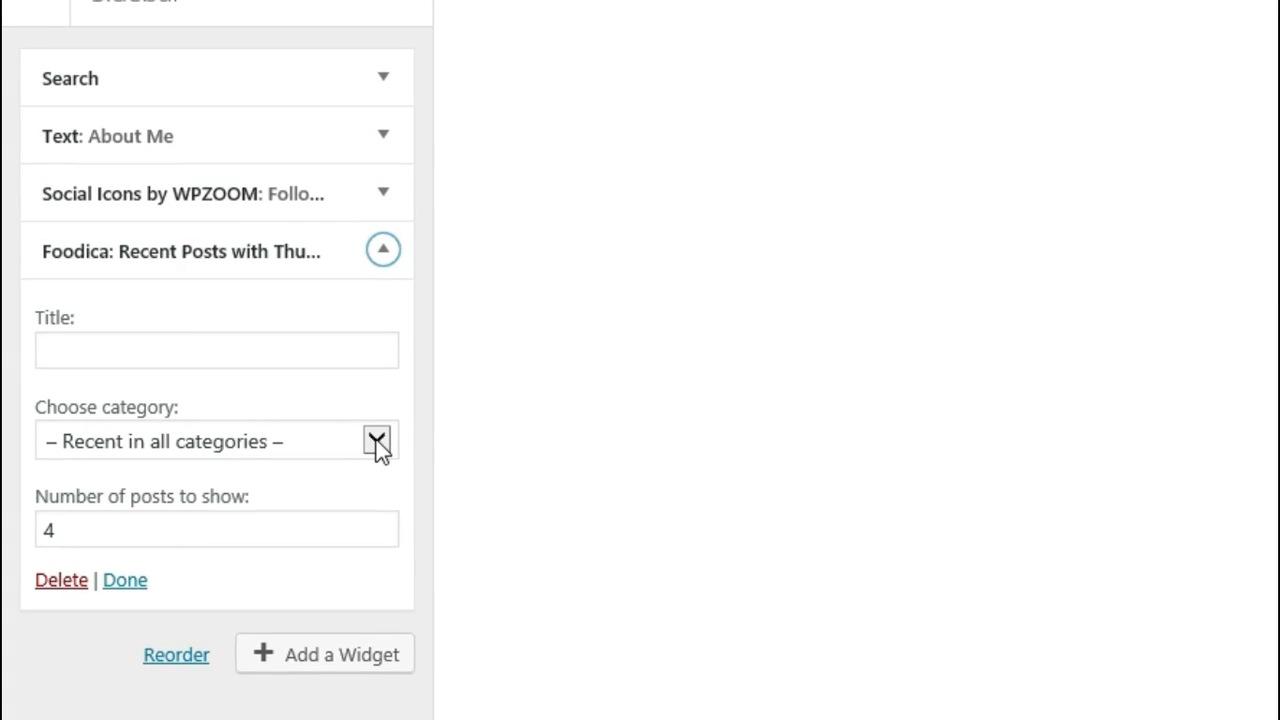
{"action": "left_click", "coordinate": [60, 533]}
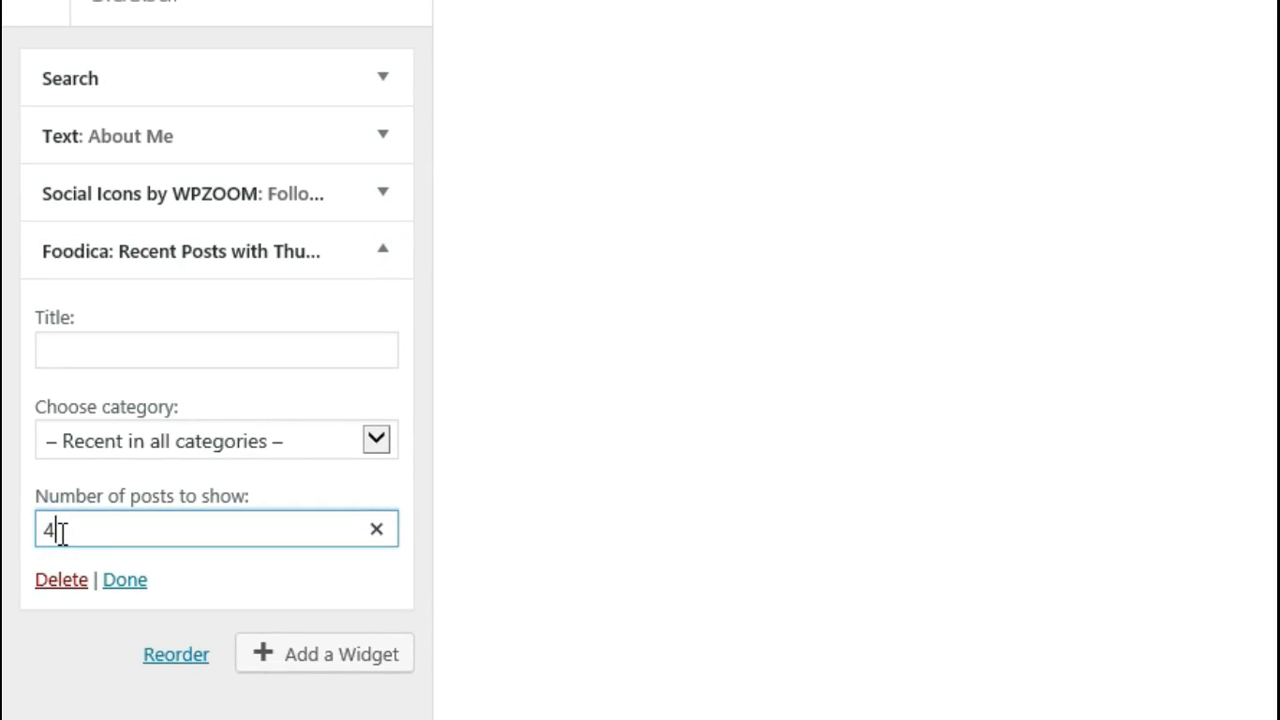
{"action": "key", "text": "BackSpace"}
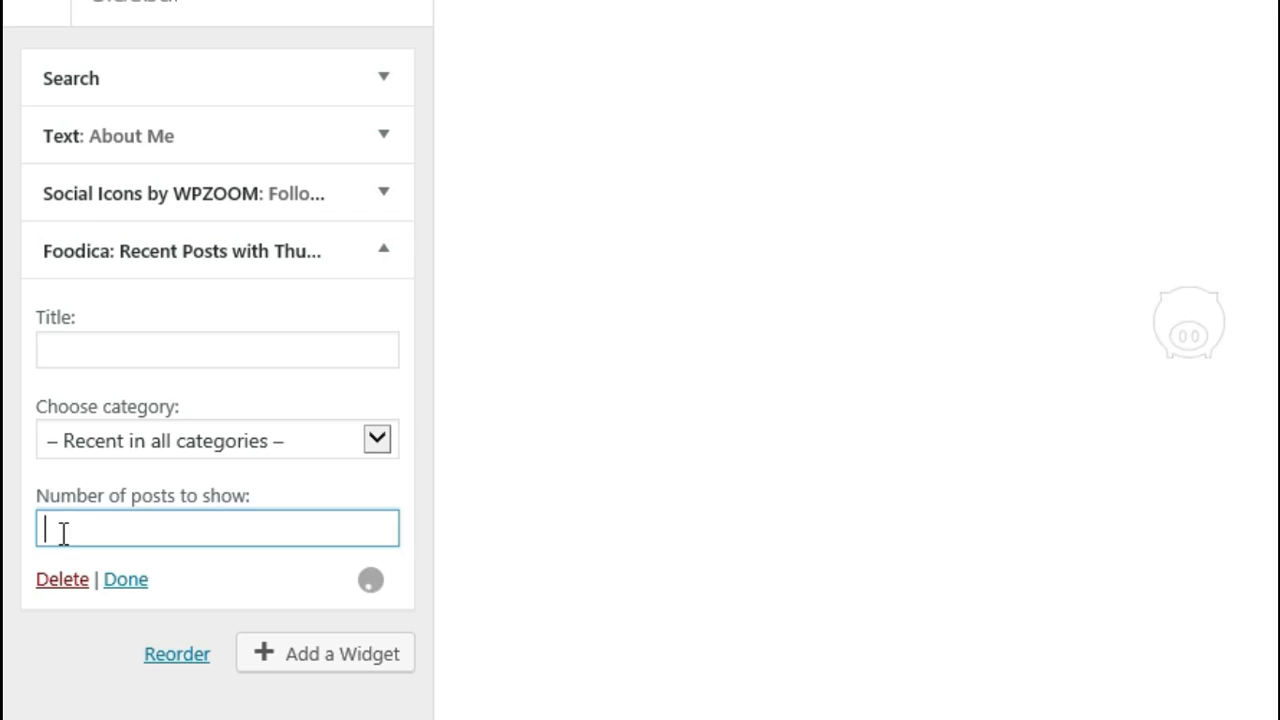
{"action": "type", "text": "2"}
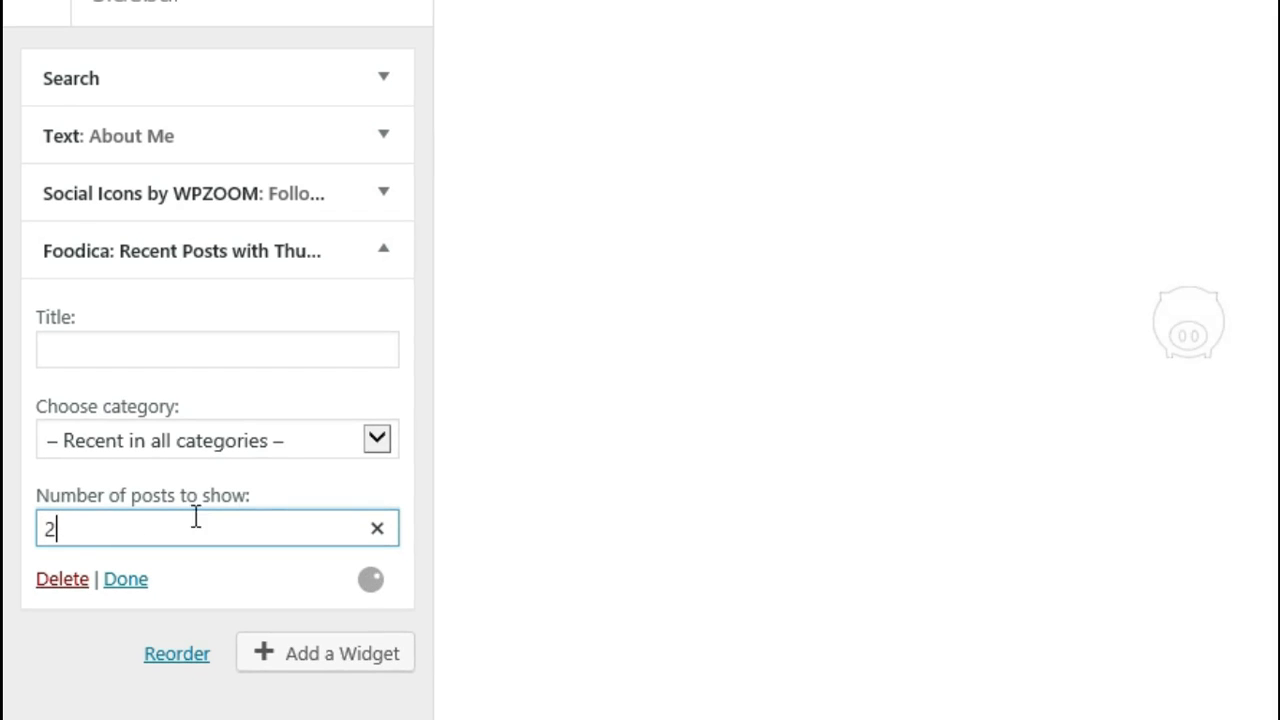
{"action": "left_click", "coordinate": [380, 437]}
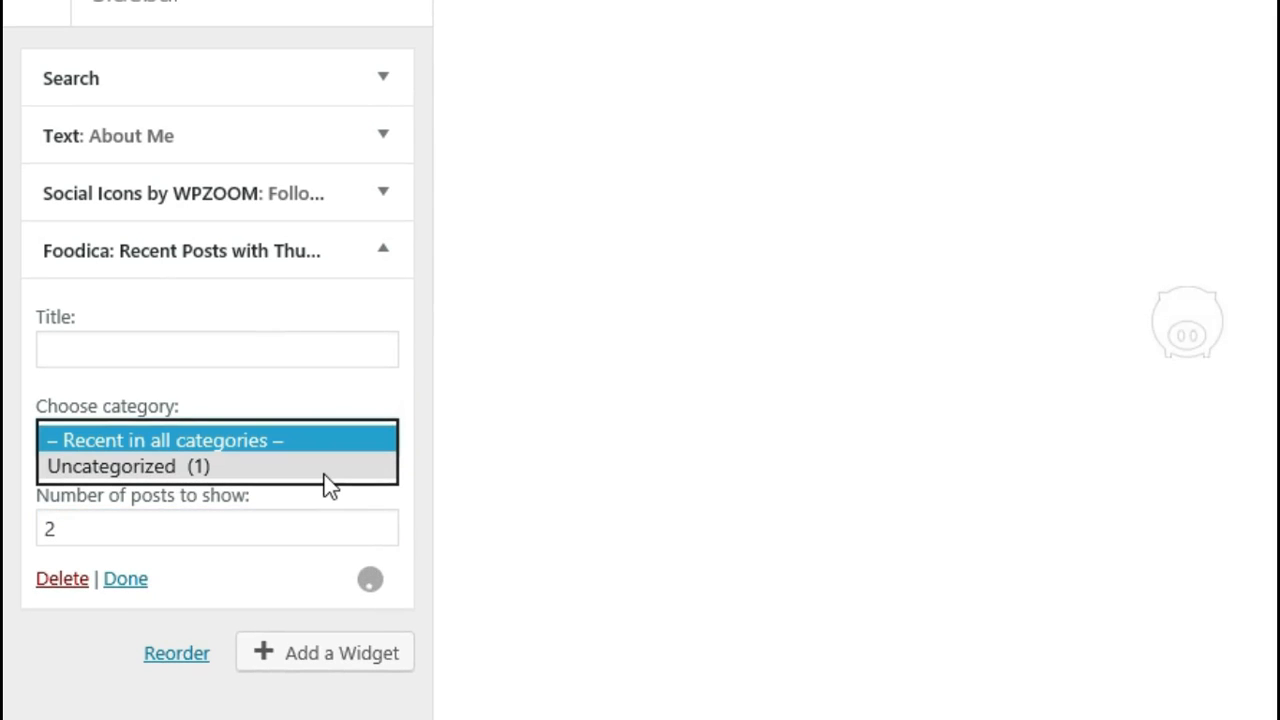
{"action": "left_click", "coordinate": [328, 465]}
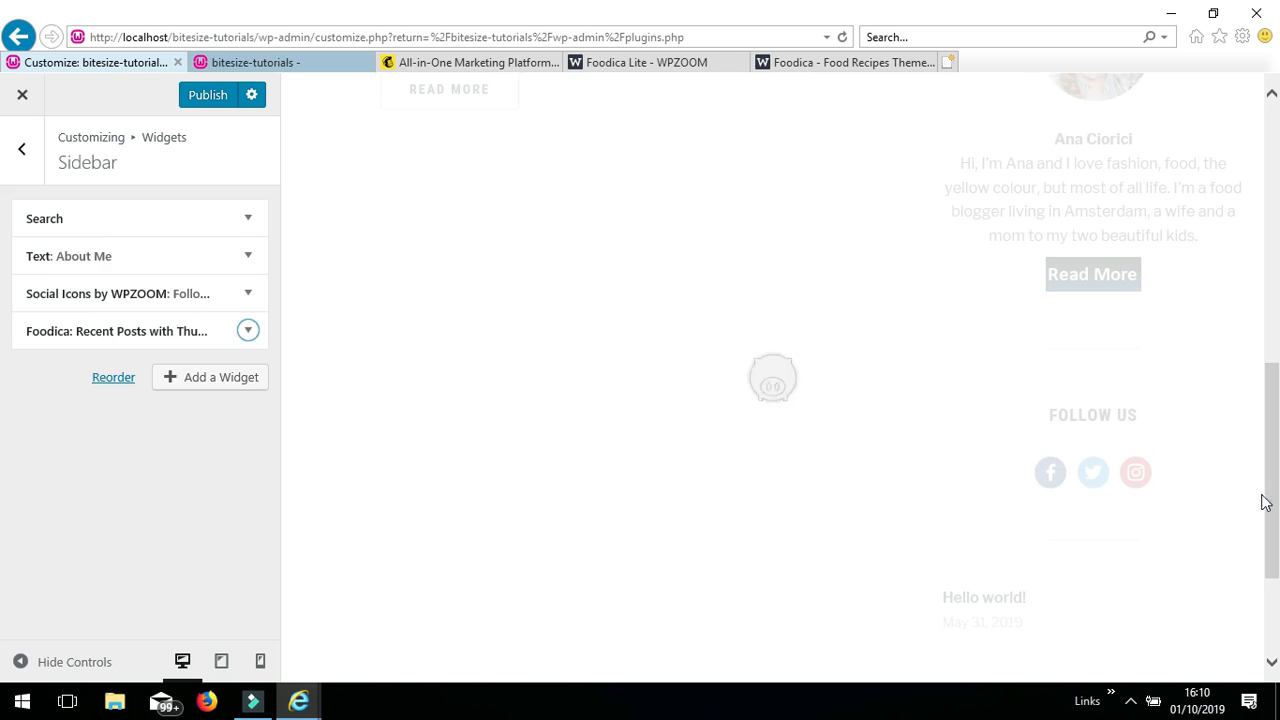
{"action": "left_click_drag", "start_coordinate": [1270, 495], "coordinate": [1268, 563]}
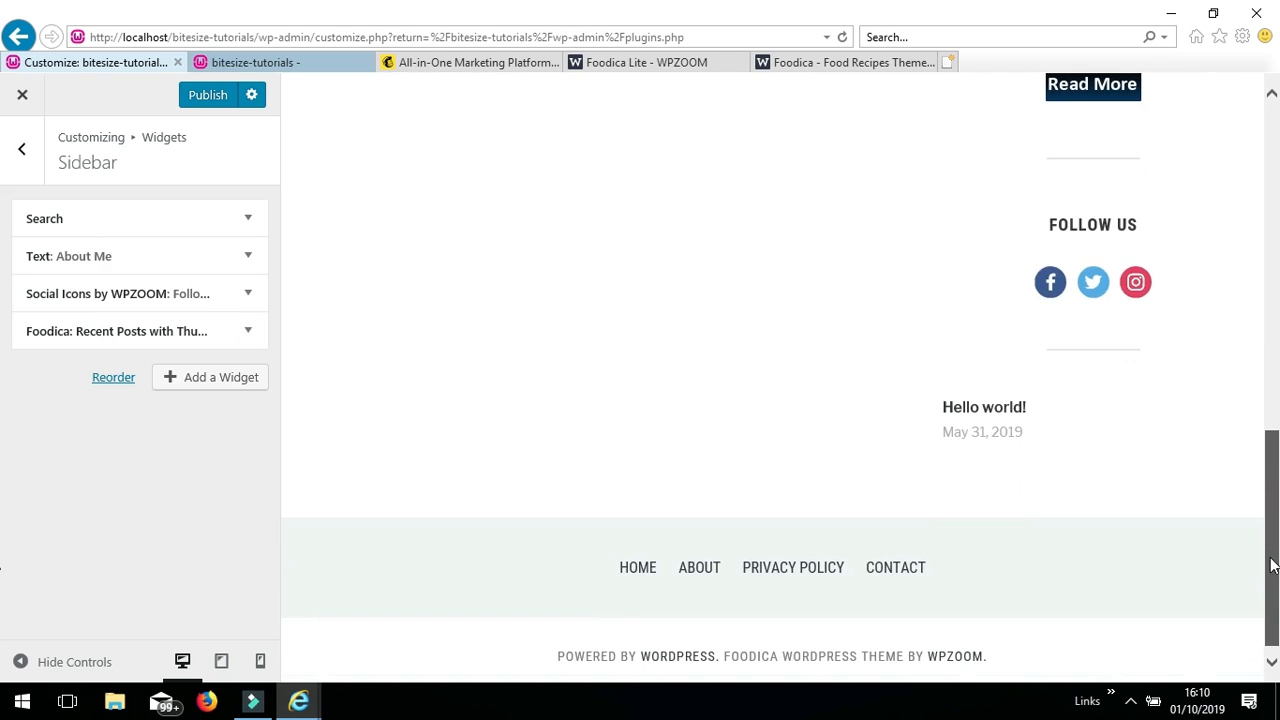
{"action": "left_click", "coordinate": [994, 471]}
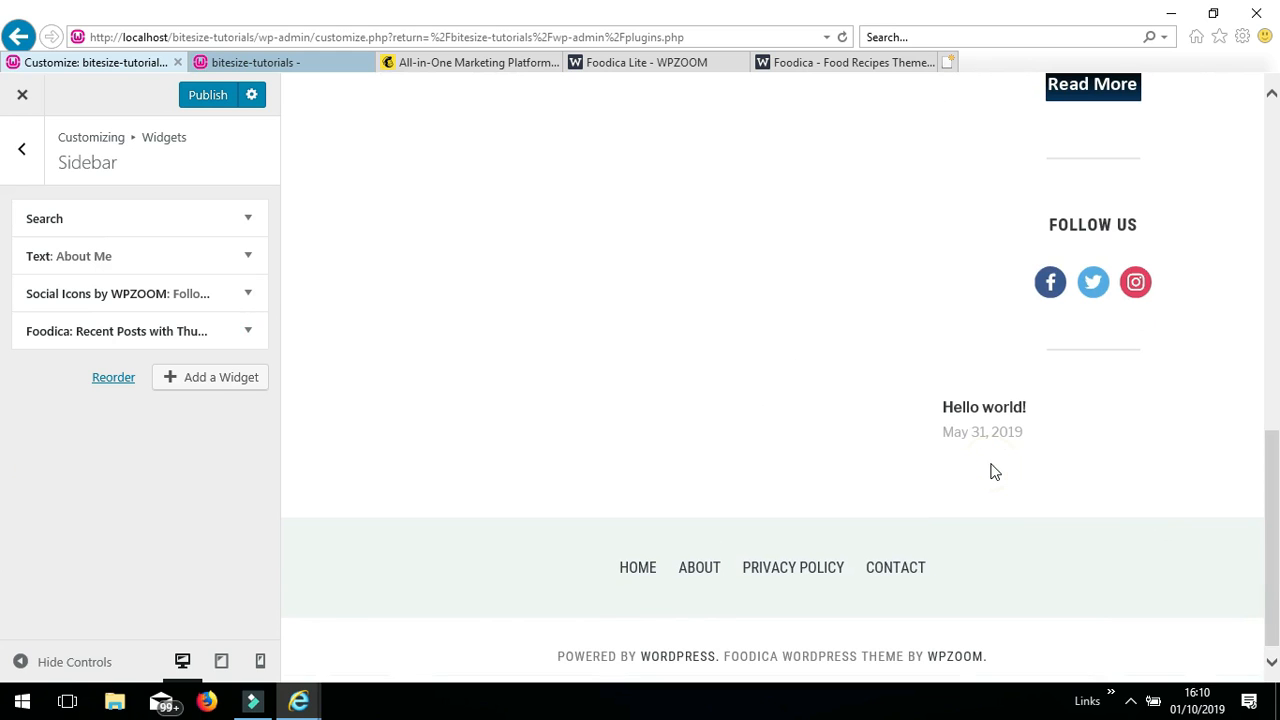
- Scroll the Foodica demo to its newsletter subscribe box, then switch to Mailchimp
{"action": "left_click", "coordinate": [837, 63]}
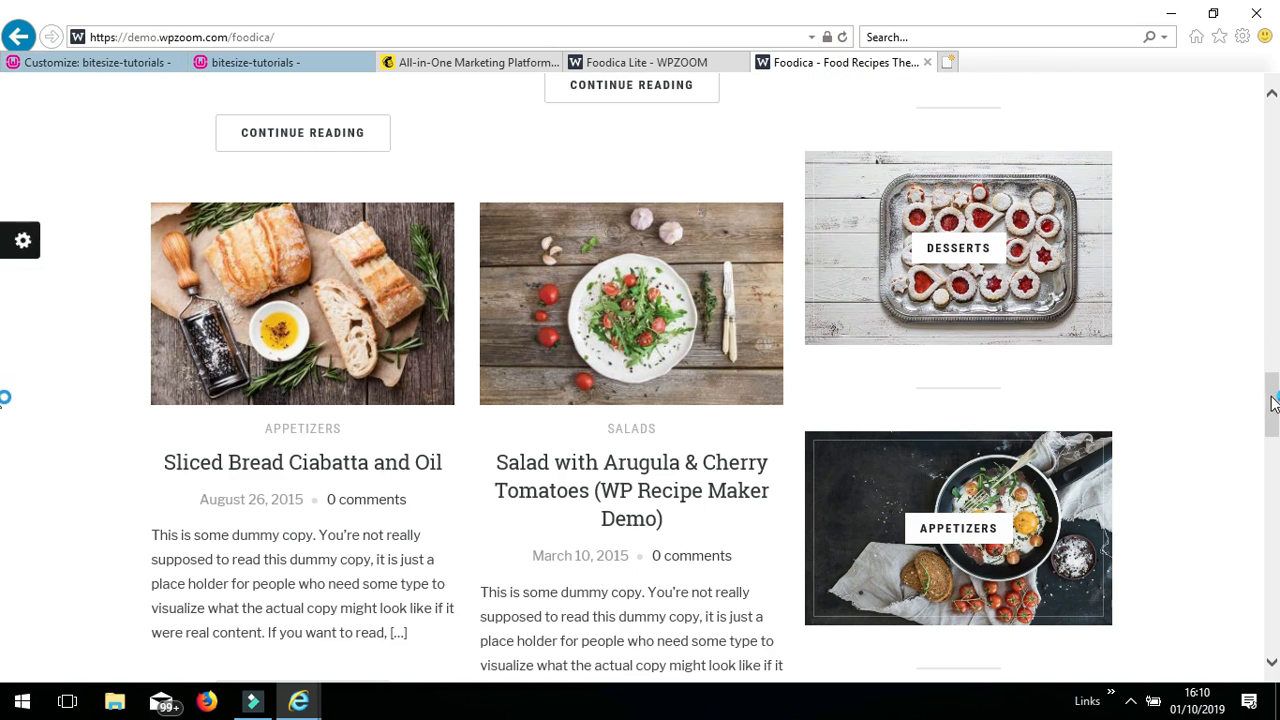
{"action": "left_click_drag", "start_coordinate": [1272, 402], "coordinate": [1272, 467]}
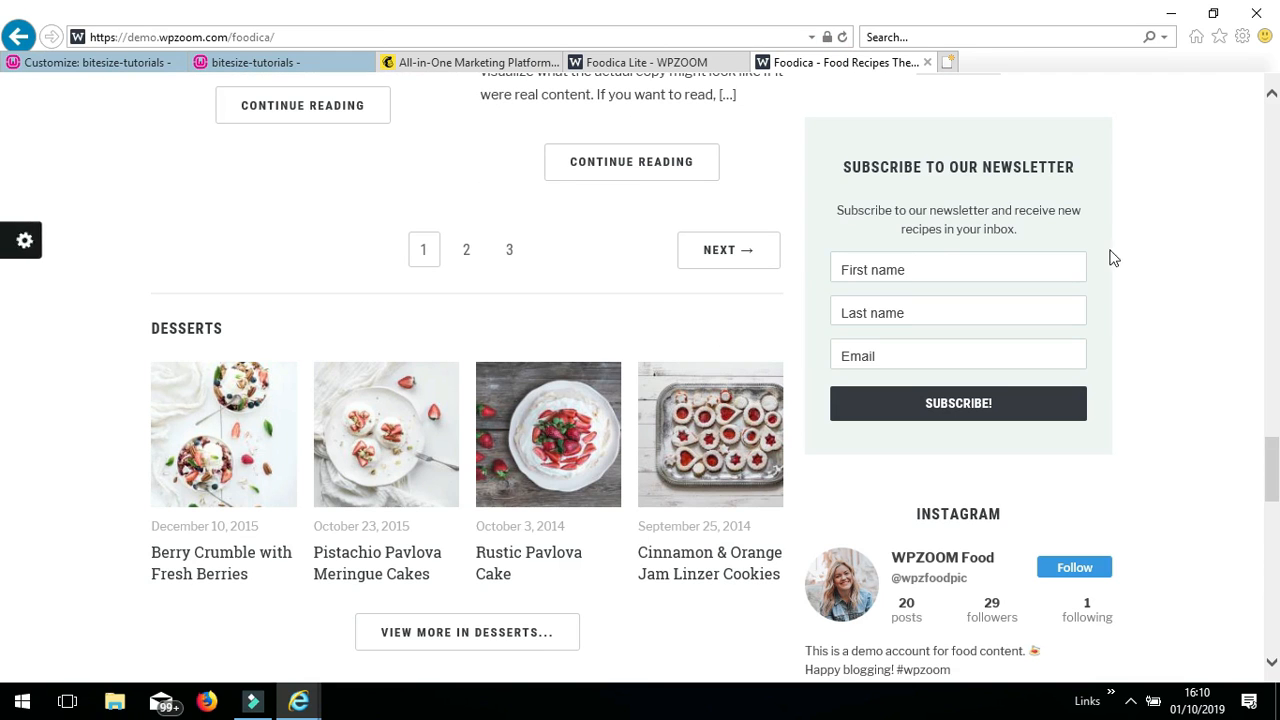
{"action": "left_click", "coordinate": [507, 64]}
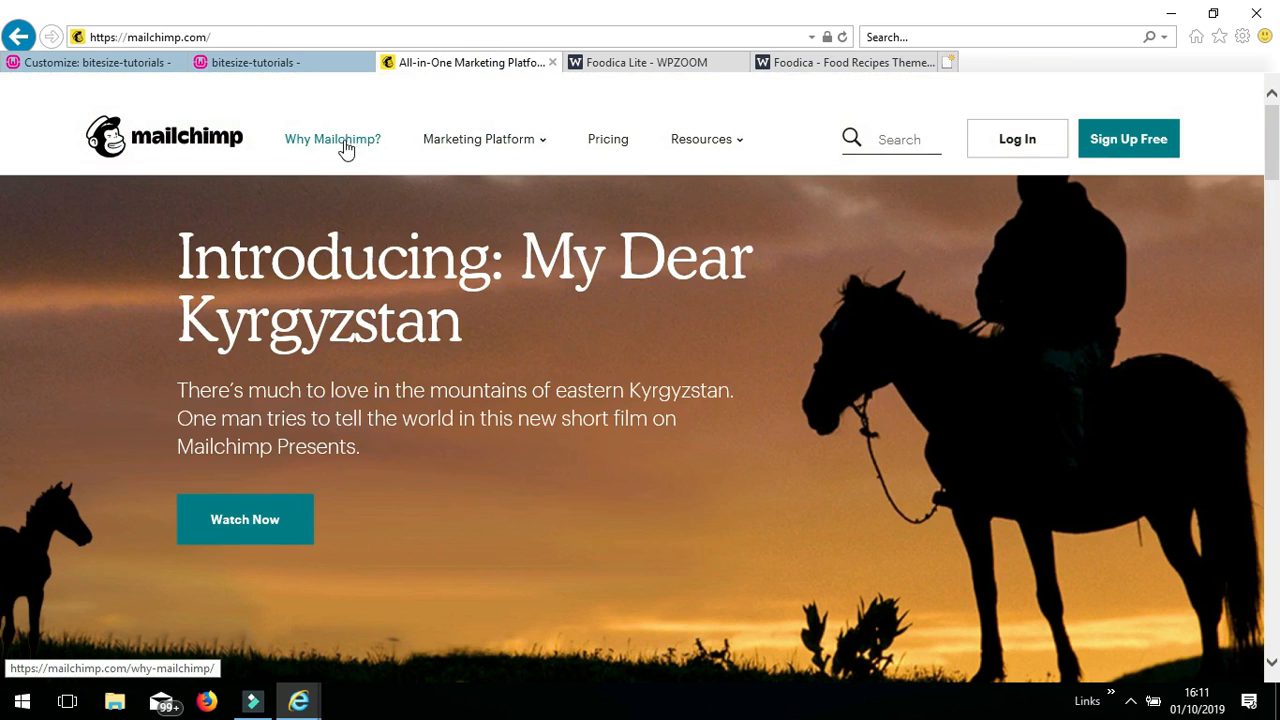
- Browse Mailchimp's Why Mailchimp and Marketing Platform Audience feature pages
{"action": "left_click", "coordinate": [344, 141]}
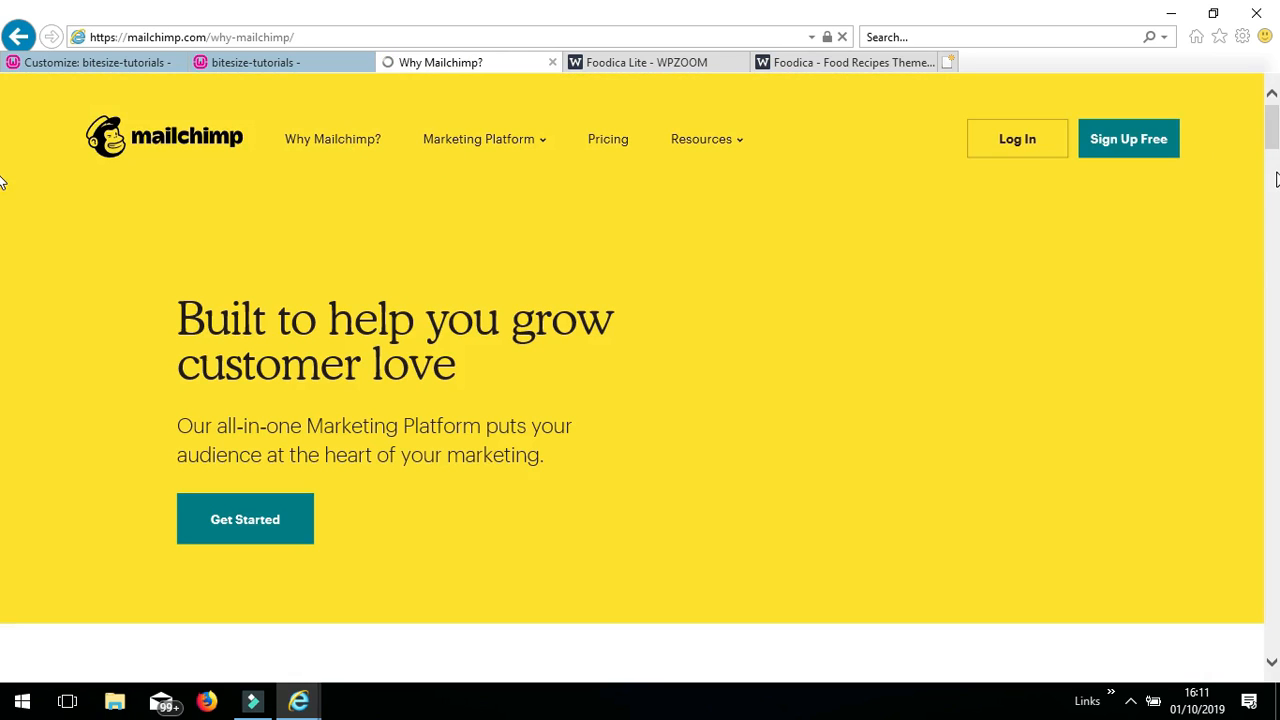
{"action": "left_click", "coordinate": [480, 146]}
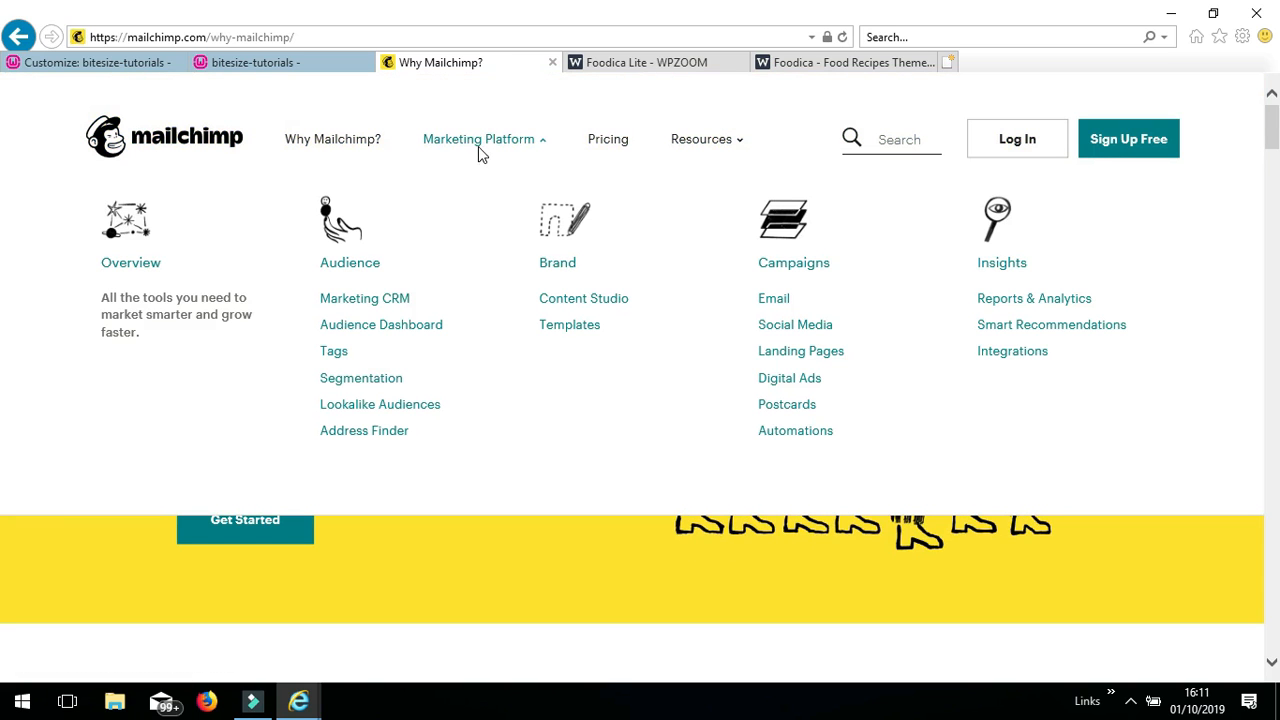
{"action": "left_click", "coordinate": [361, 267]}
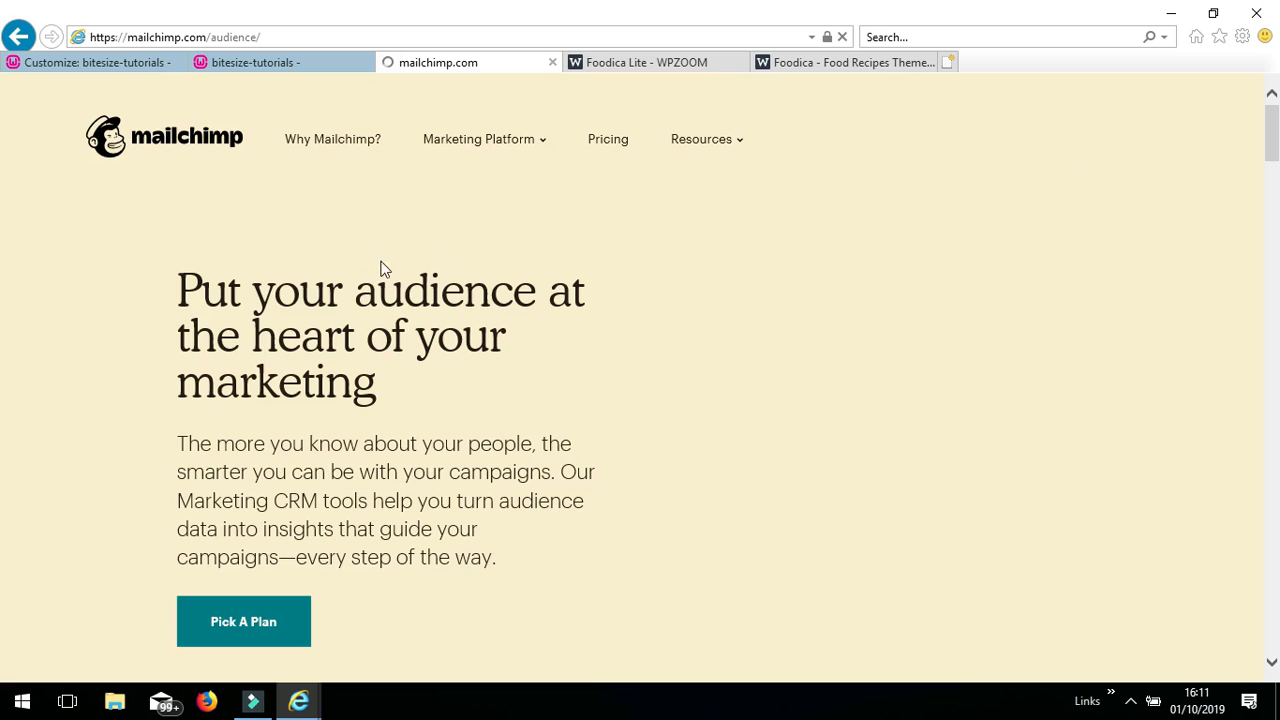
{"action": "left_click_drag", "start_coordinate": [1276, 144], "coordinate": [1276, 150]}
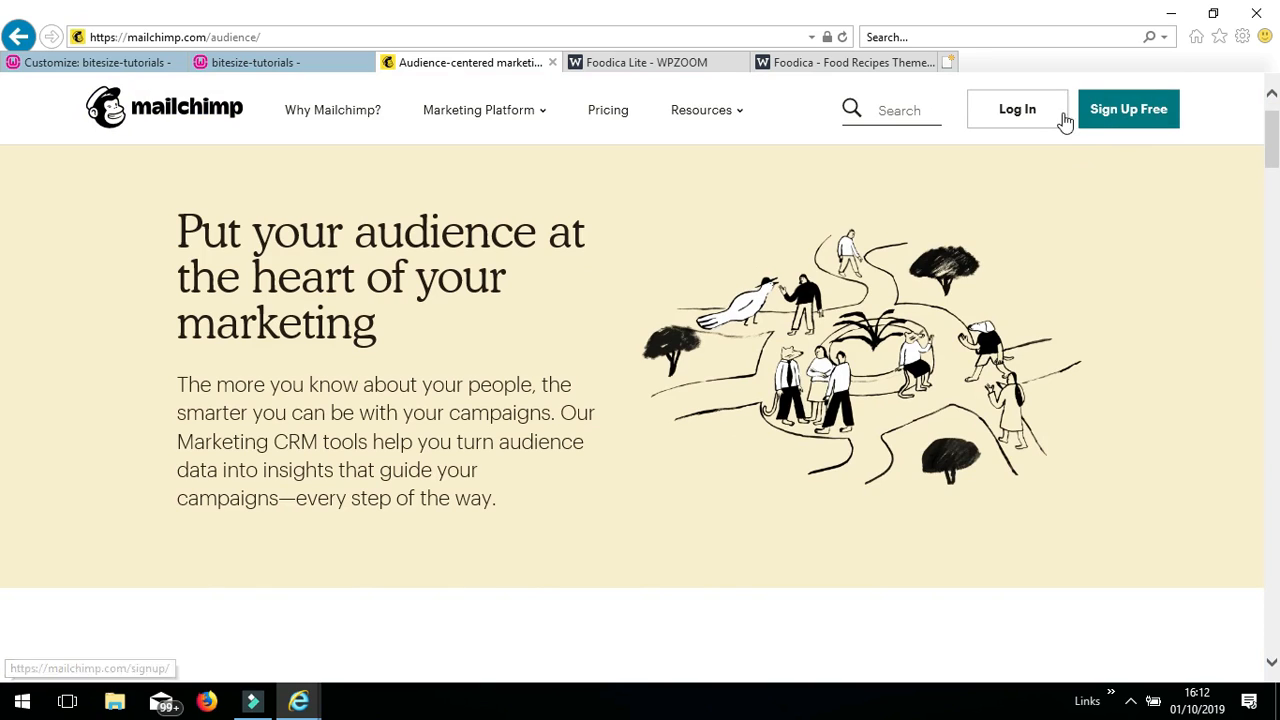
- Log in with the account username and password, and let the browser save it
{"action": "left_click", "coordinate": [1010, 117]}
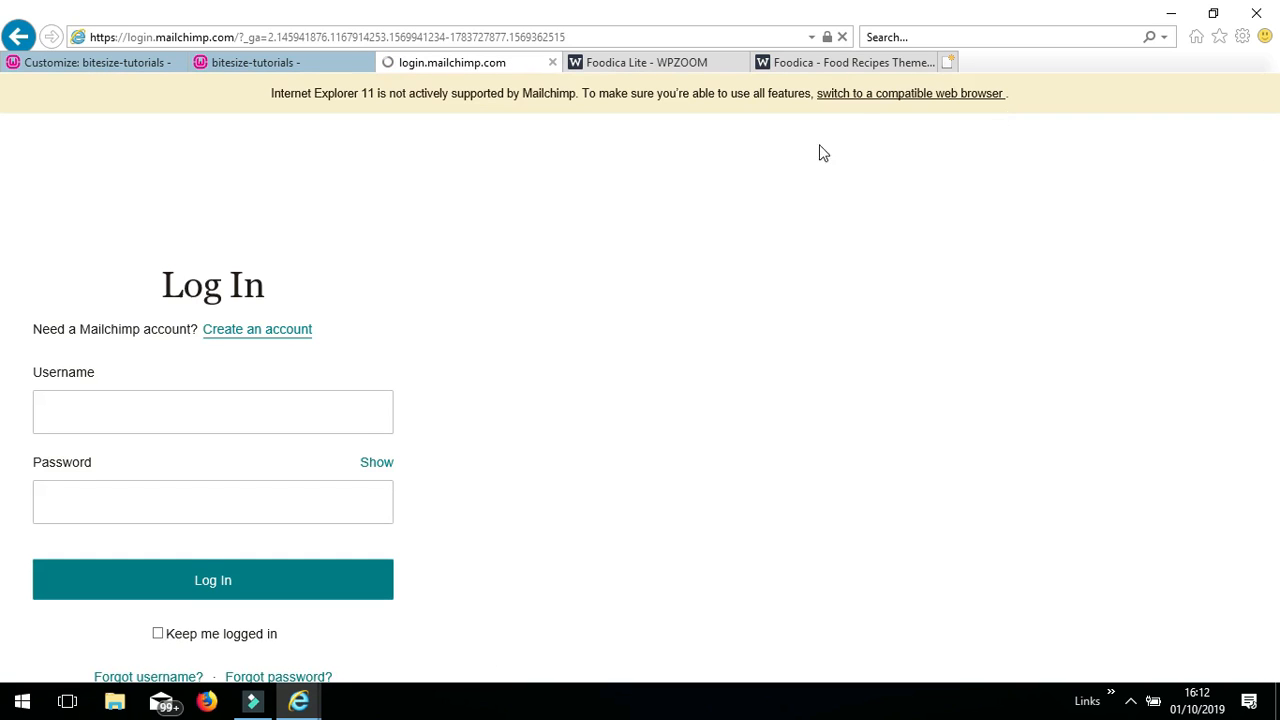
{"action": "left_click", "coordinate": [72, 413]}
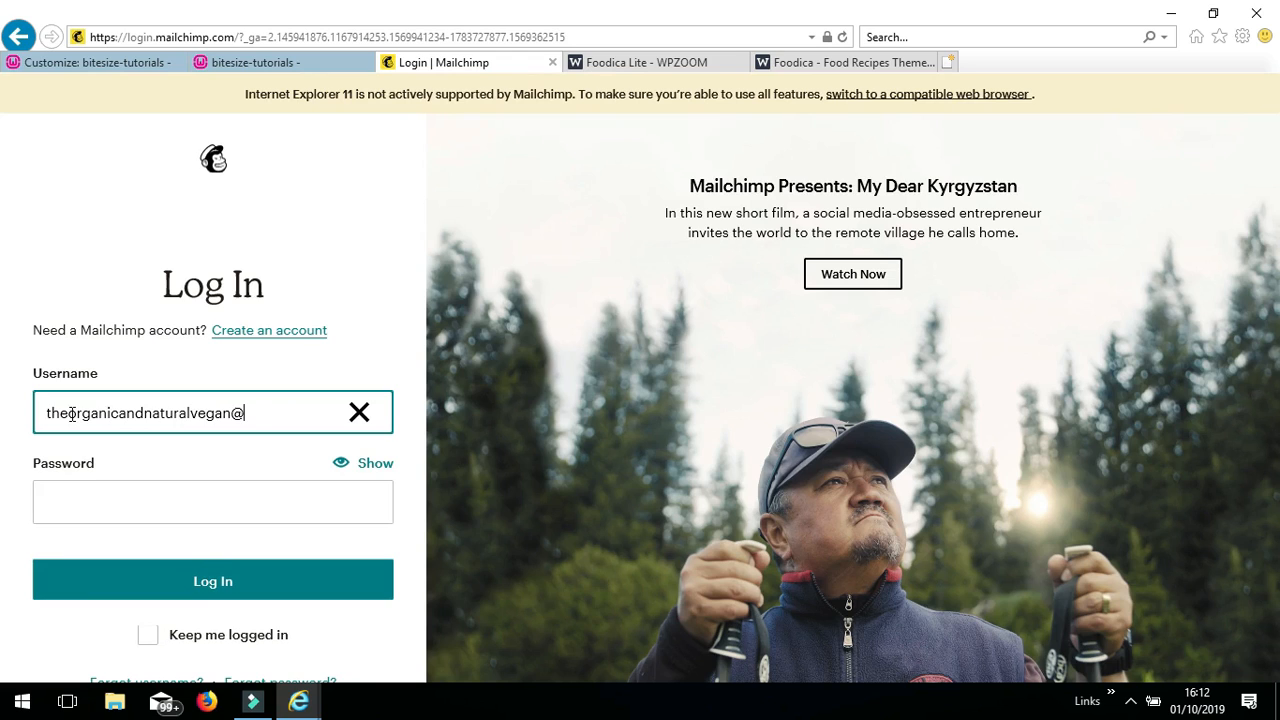
{"action": "left_click", "coordinate": [98, 506]}
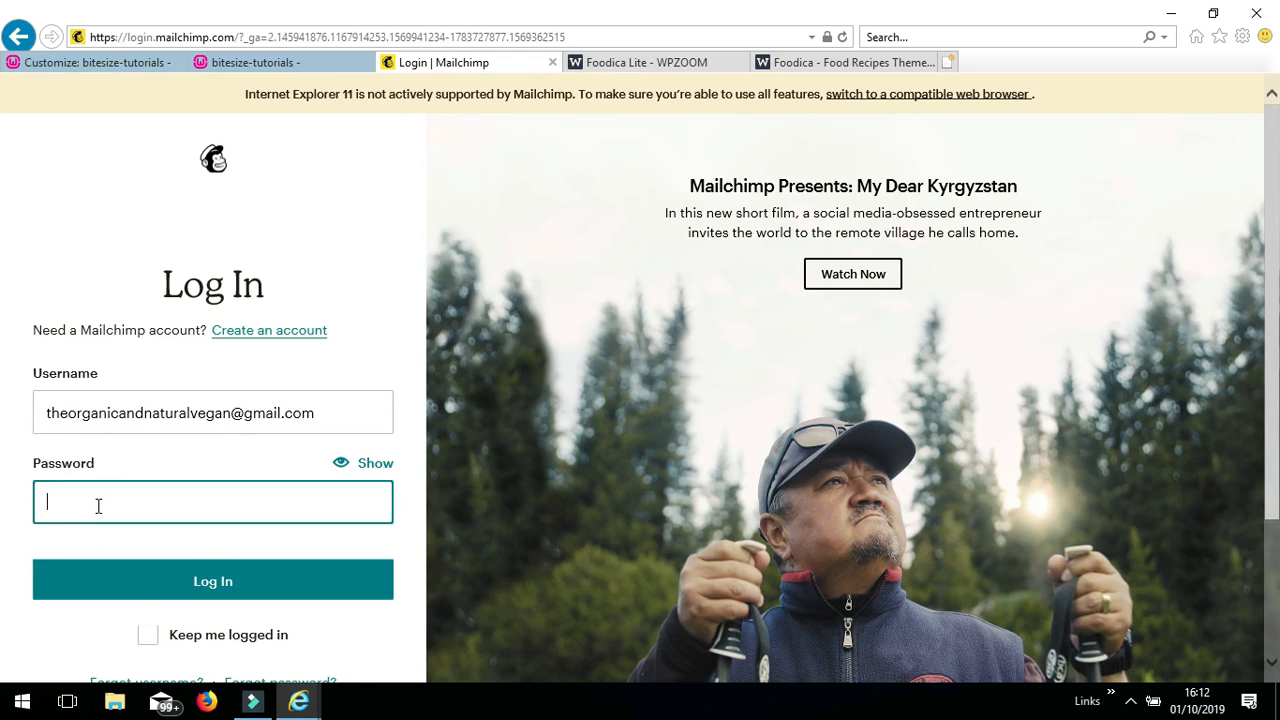
{"action": "type", "text": "•••••••••••"}
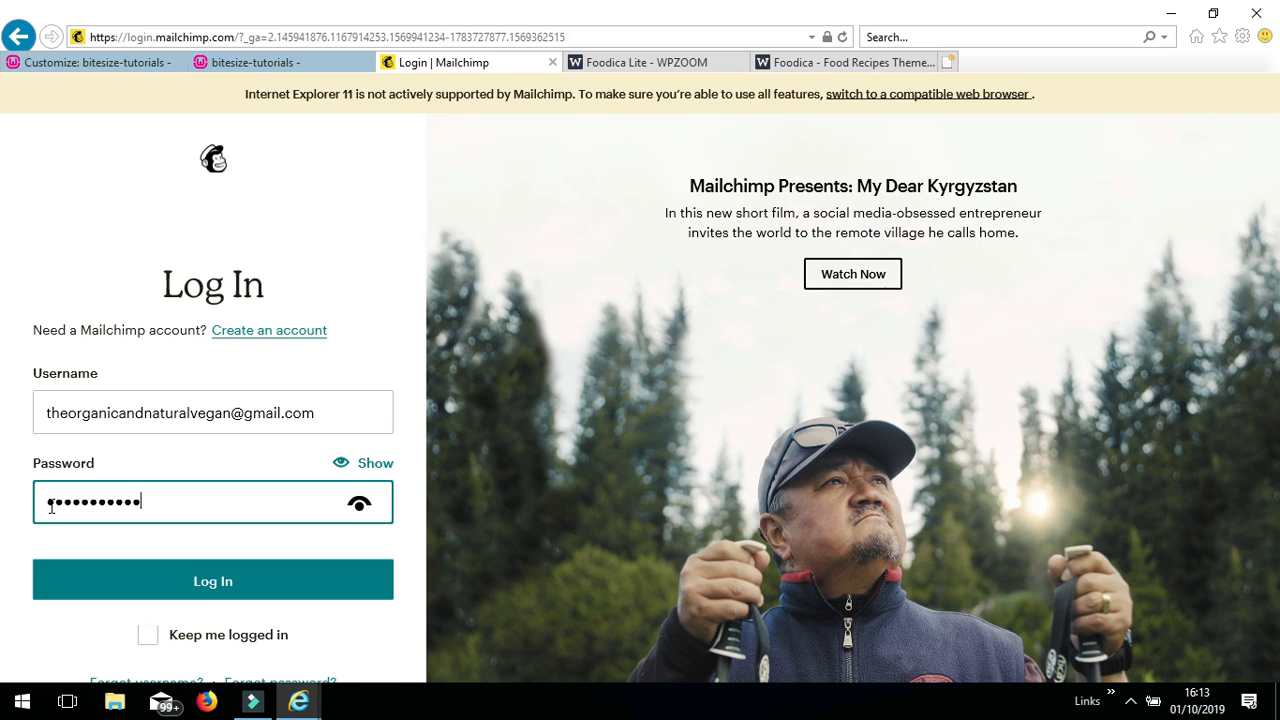
{"action": "left_click", "coordinate": [323, 571]}
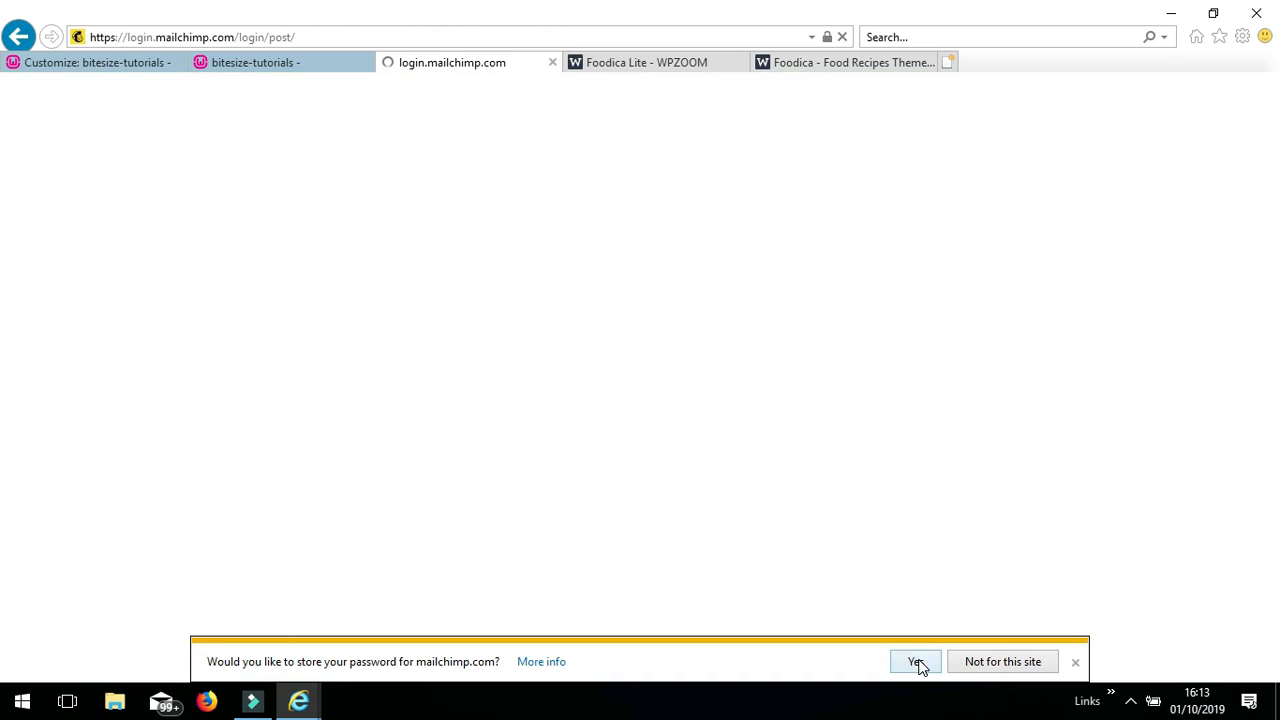
{"action": "left_click", "coordinate": [916, 662]}
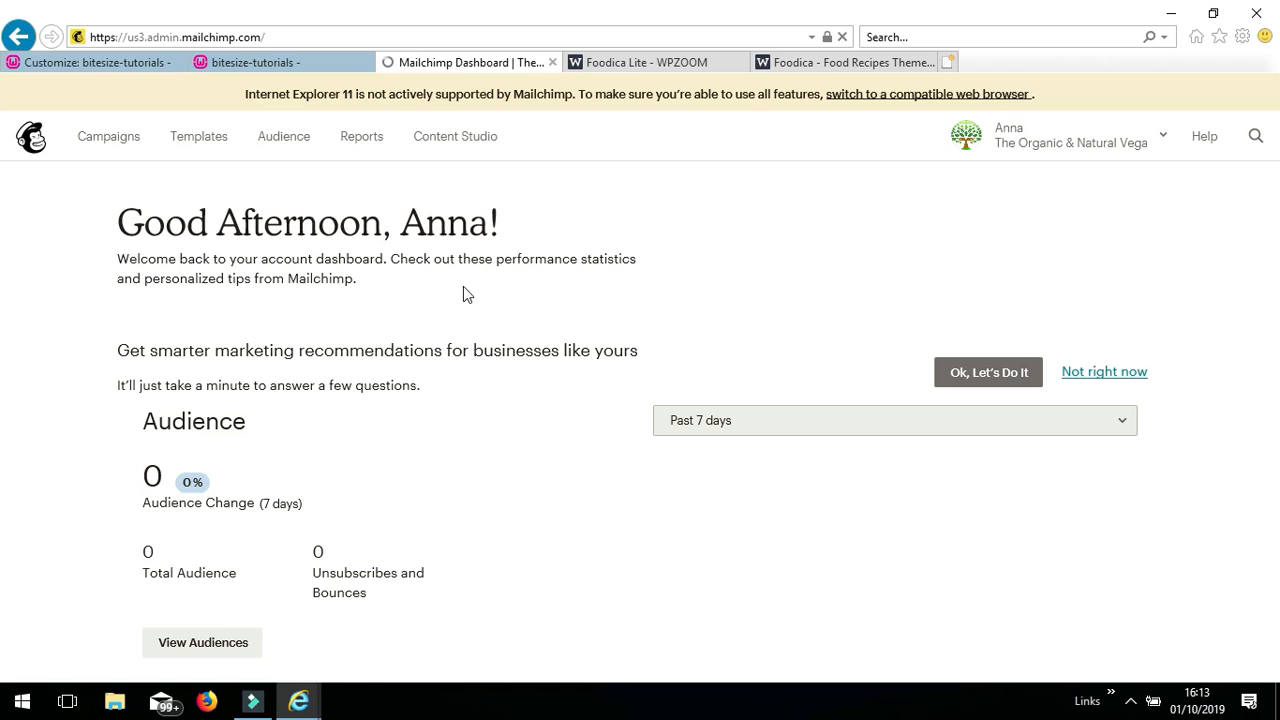
- Open the Audience dashboard and view the list of its 3 subscribed contacts
{"action": "left_click", "coordinate": [285, 137]}
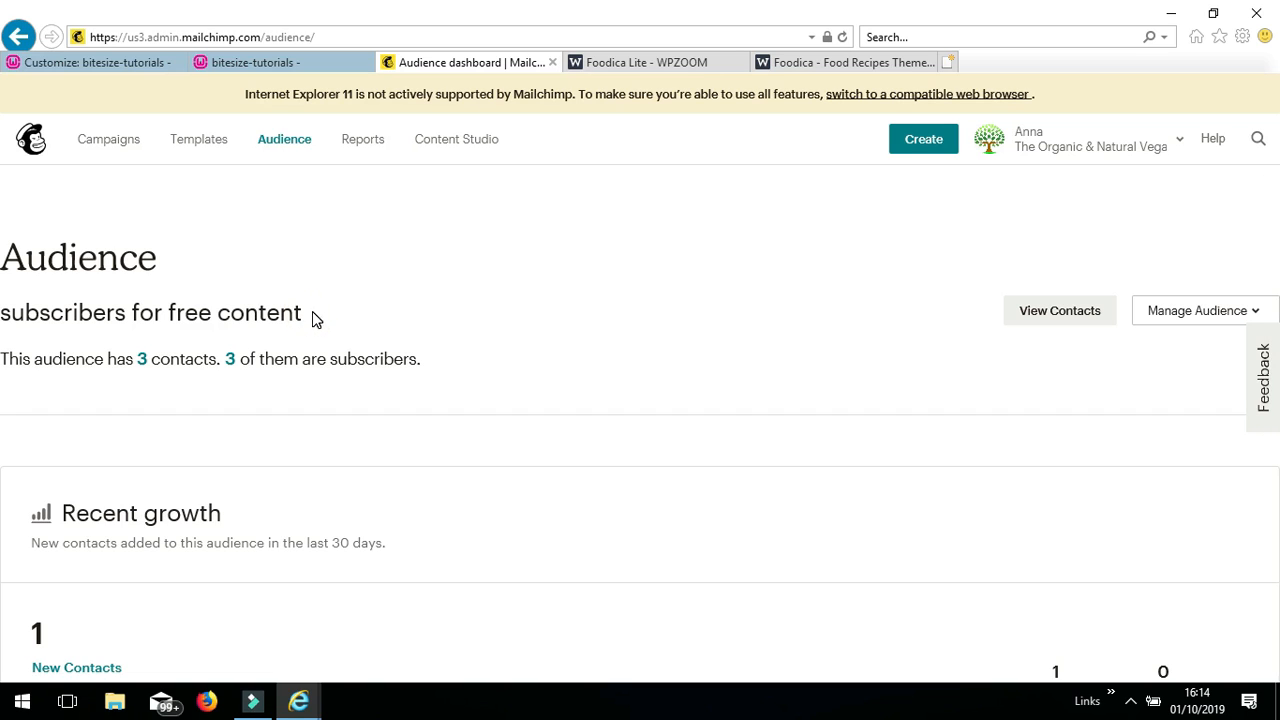
{"action": "left_click", "coordinate": [142, 366]}
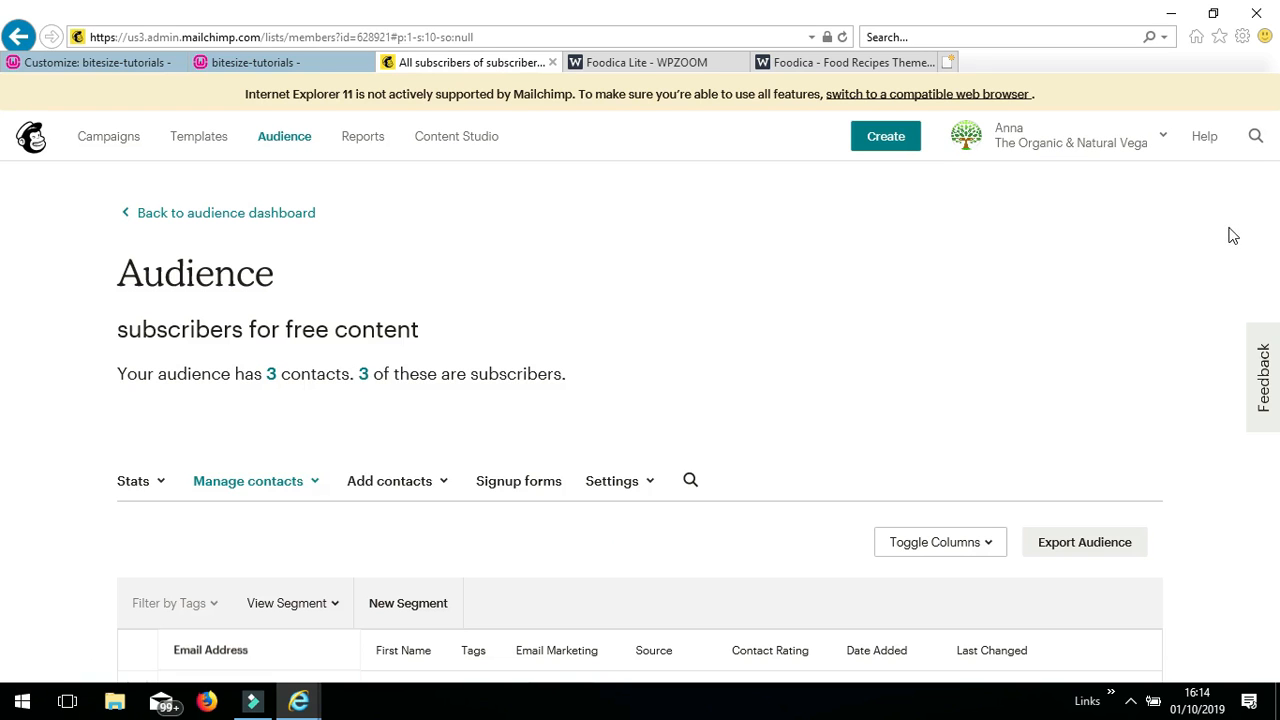
{"action": "left_click_drag", "start_coordinate": [1273, 228], "coordinate": [1273, 414]}
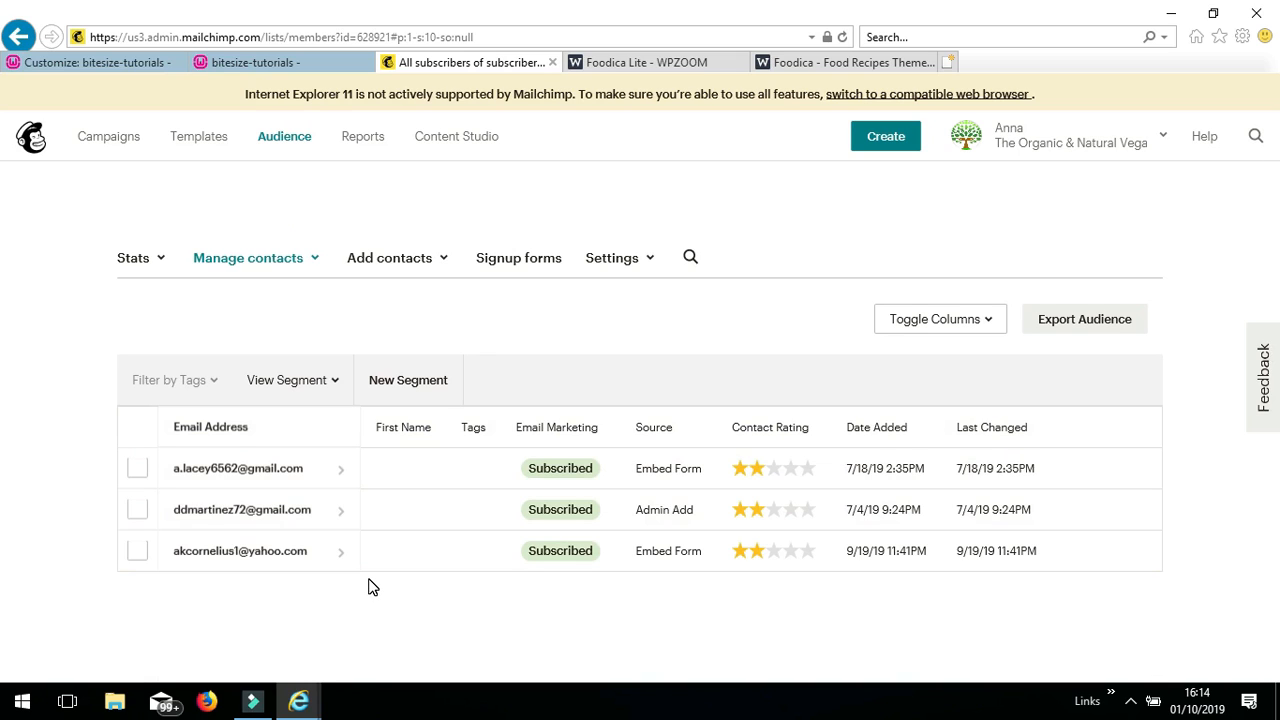
{"action": "left_click", "coordinate": [541, 266]}
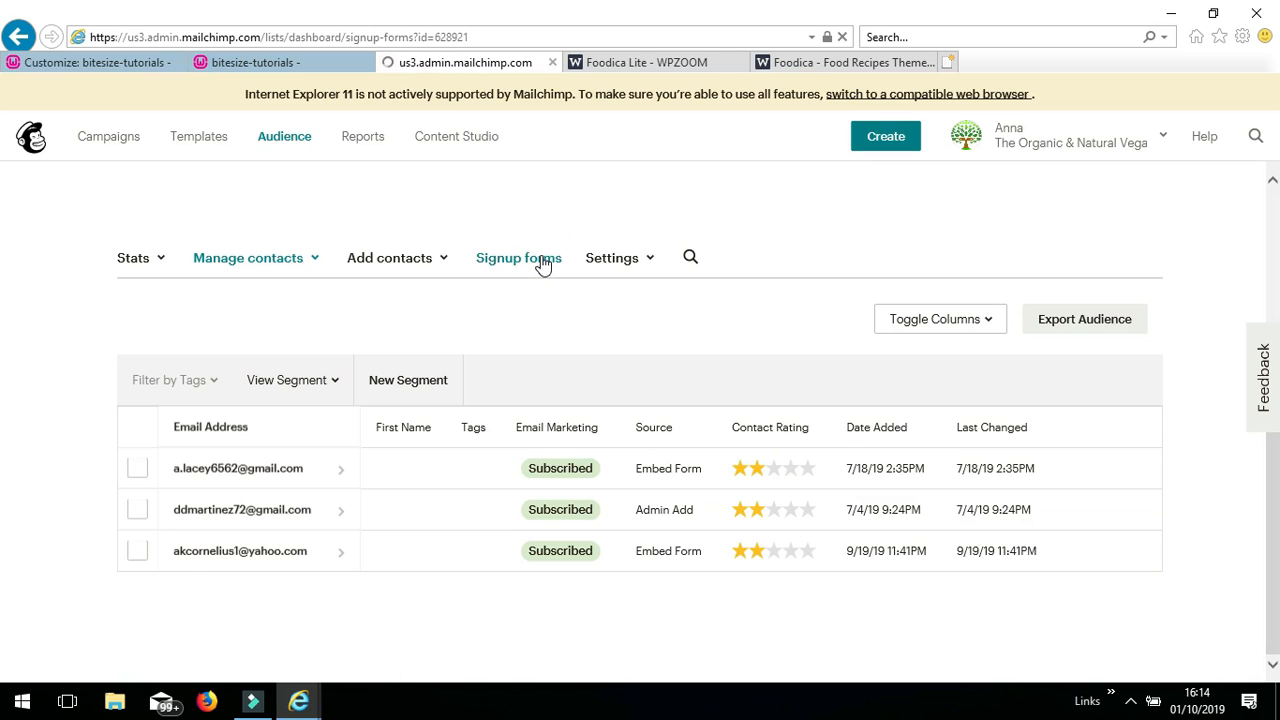
- Open the audience's Embedded forms signup page with the Classic form option
{"action": "scroll", "coordinate": [597, 355], "scroll_direction": "down", "scroll_amount": 3}
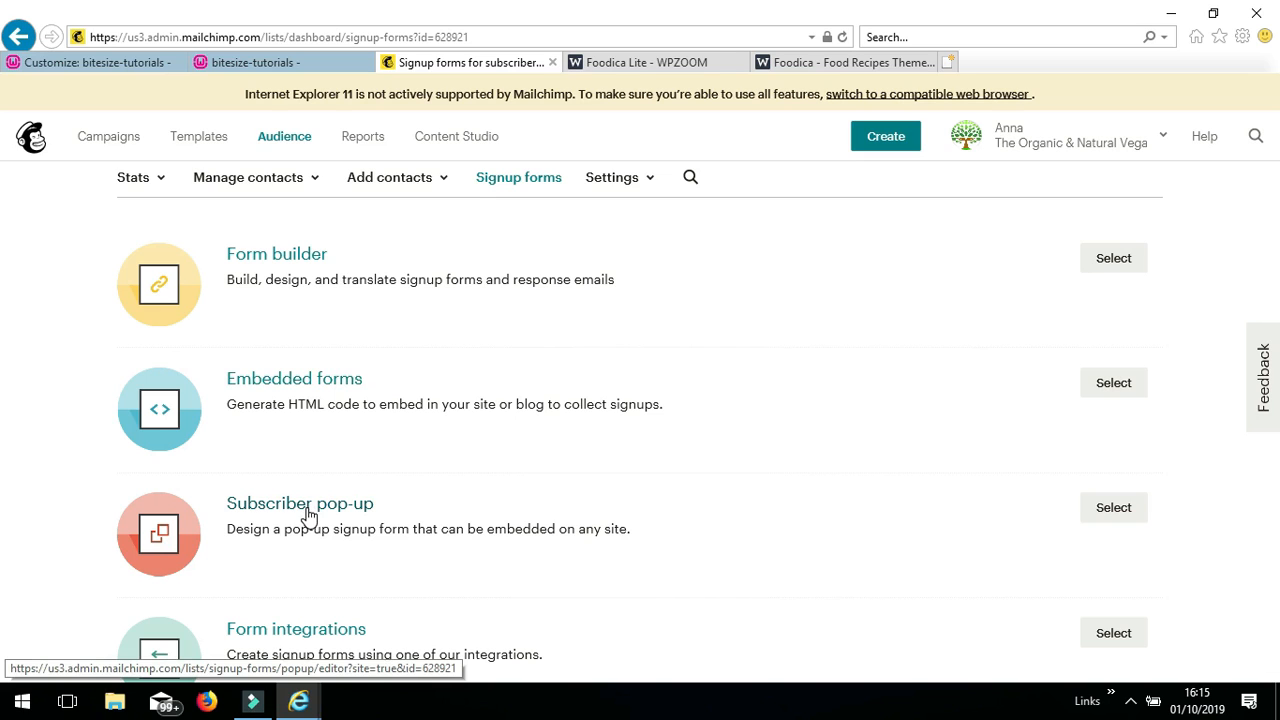
{"action": "scroll", "coordinate": [512, 371], "scroll_direction": "down", "scroll_amount": 1}
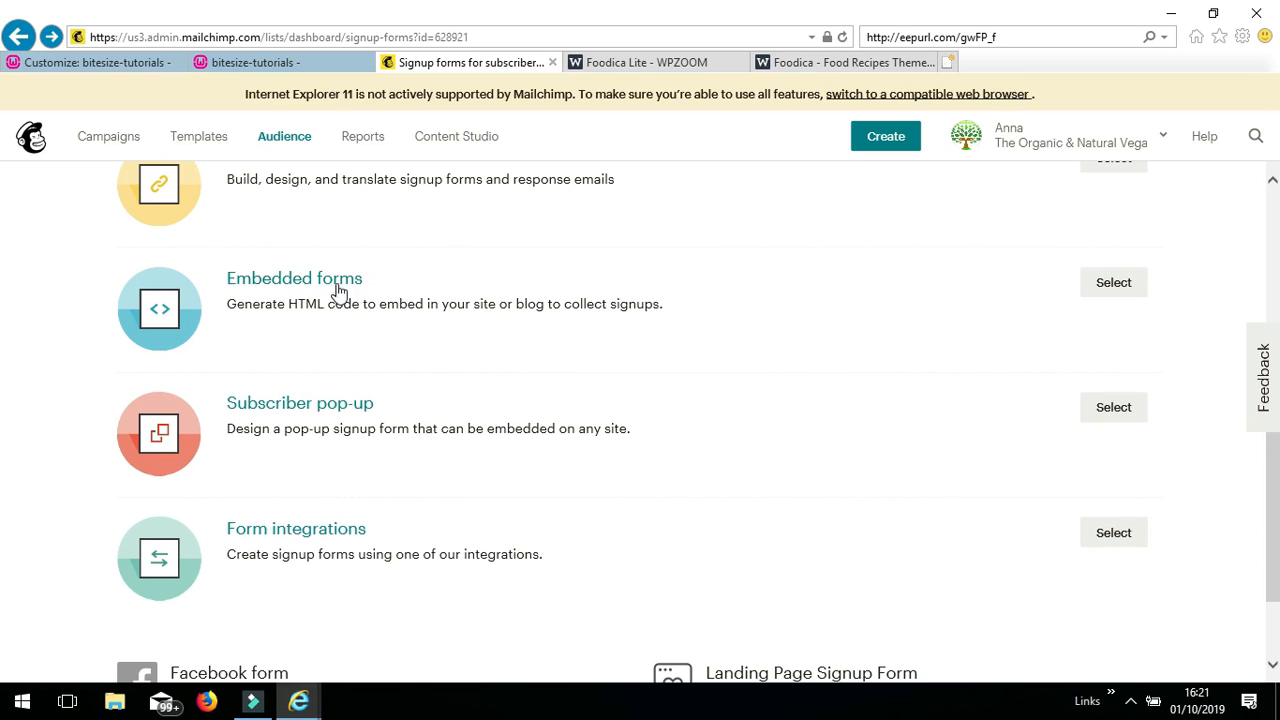
{"action": "left_click", "coordinate": [340, 284]}
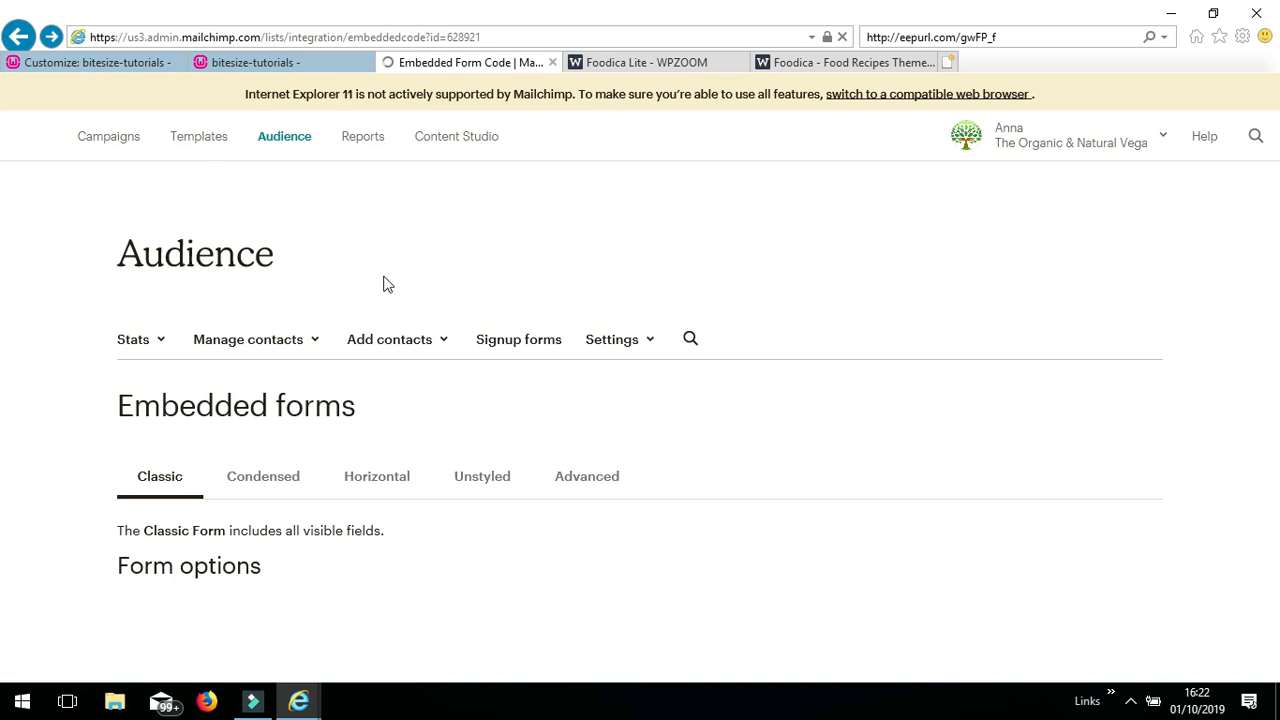
- Preview the Condensed, Horizontal and Unstyled embedded form styles, then return to Classic
{"action": "left_click_drag", "start_coordinate": [1273, 219], "coordinate": [1273, 395]}
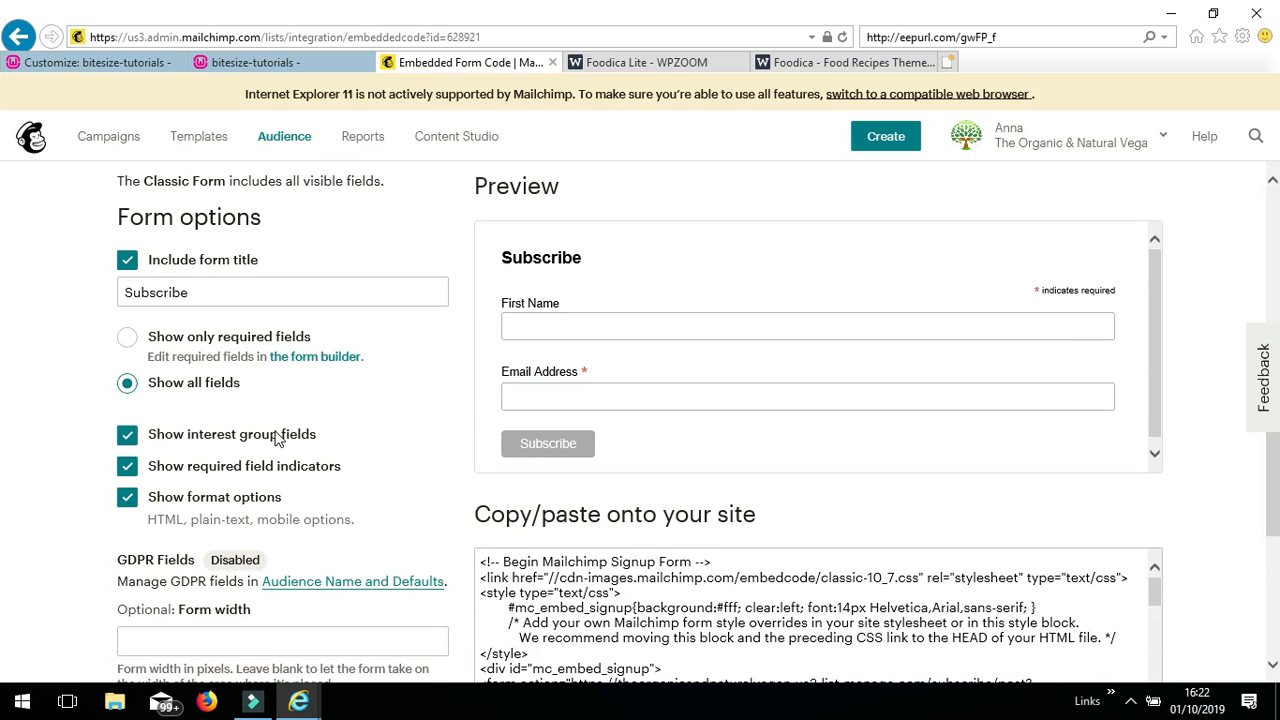
{"action": "scroll", "coordinate": [1237, 251], "scroll_direction": "down", "scroll_amount": 1}
{"action": "scroll", "coordinate": [1237, 251], "scroll_direction": "up", "scroll_amount": 3}
{"action": "left_click", "coordinate": [247, 213]}
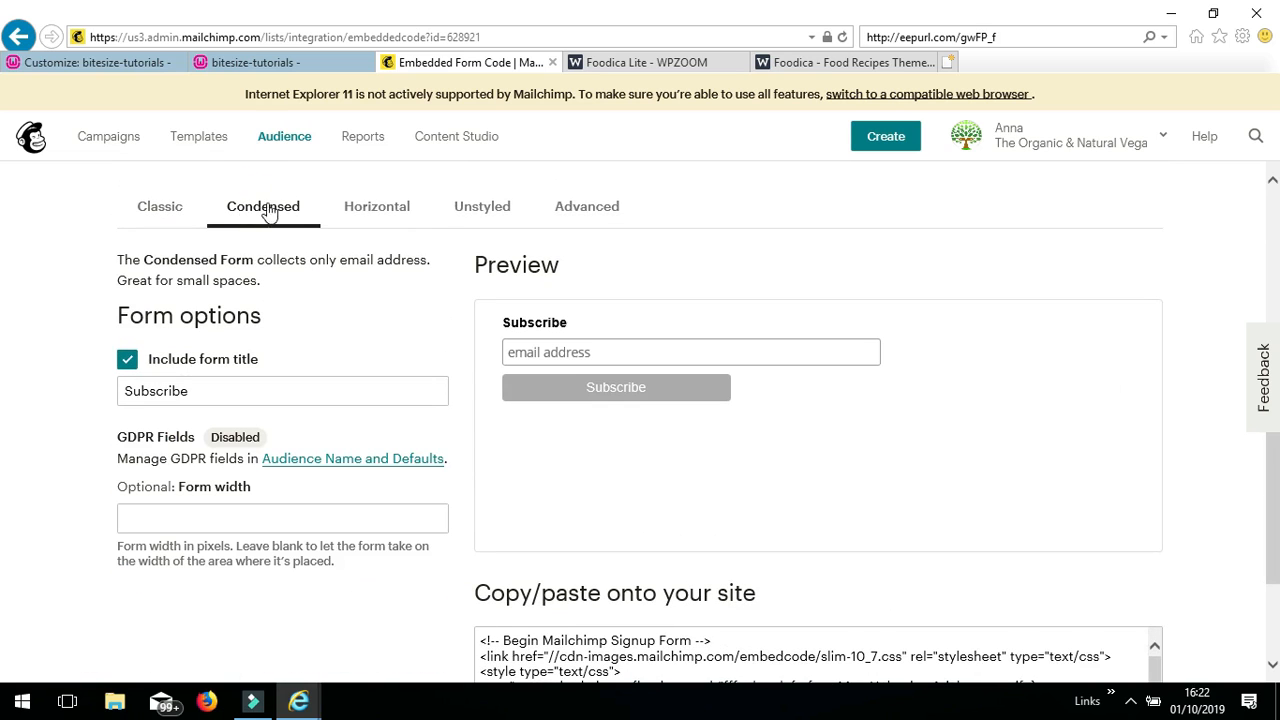
{"action": "left_click", "coordinate": [384, 213]}
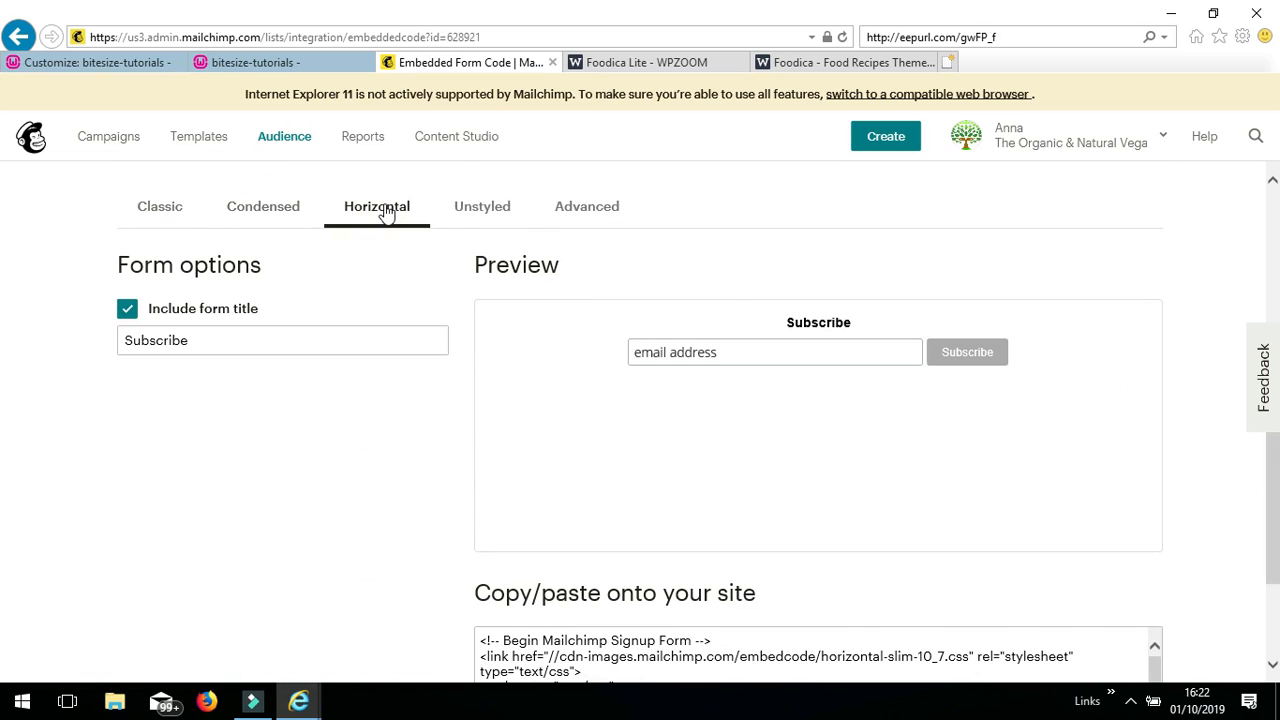
{"action": "left_click", "coordinate": [479, 208]}
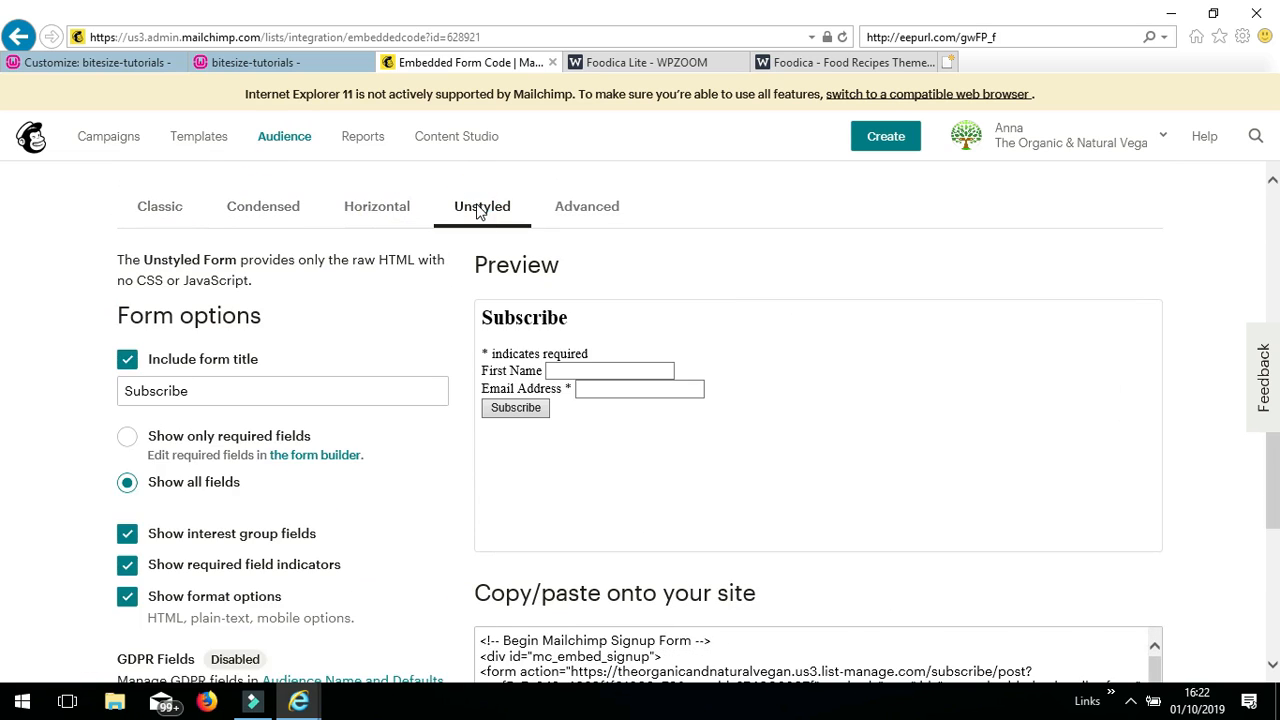
{"action": "left_click", "coordinate": [163, 210]}
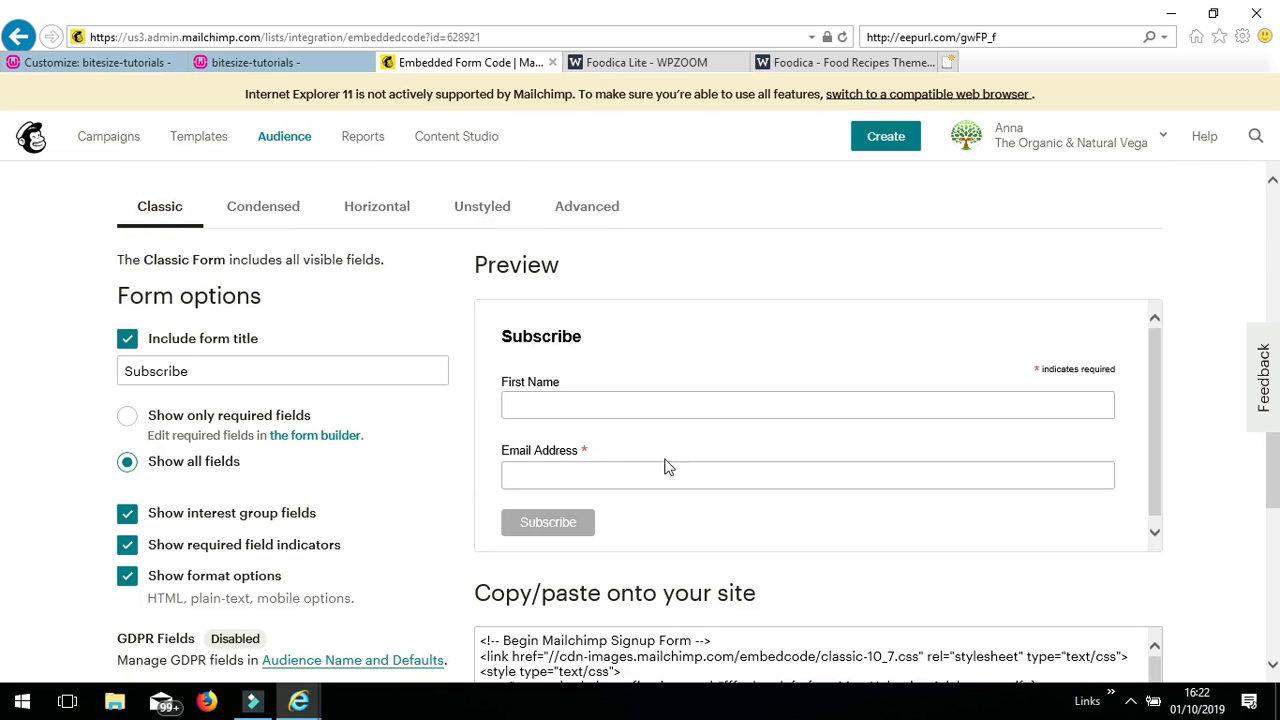
- Retitle the Classic form 'Newsletter' and select the whole embed code for copying
{"action": "left_click_drag", "start_coordinate": [201, 371], "coordinate": [55, 364]}
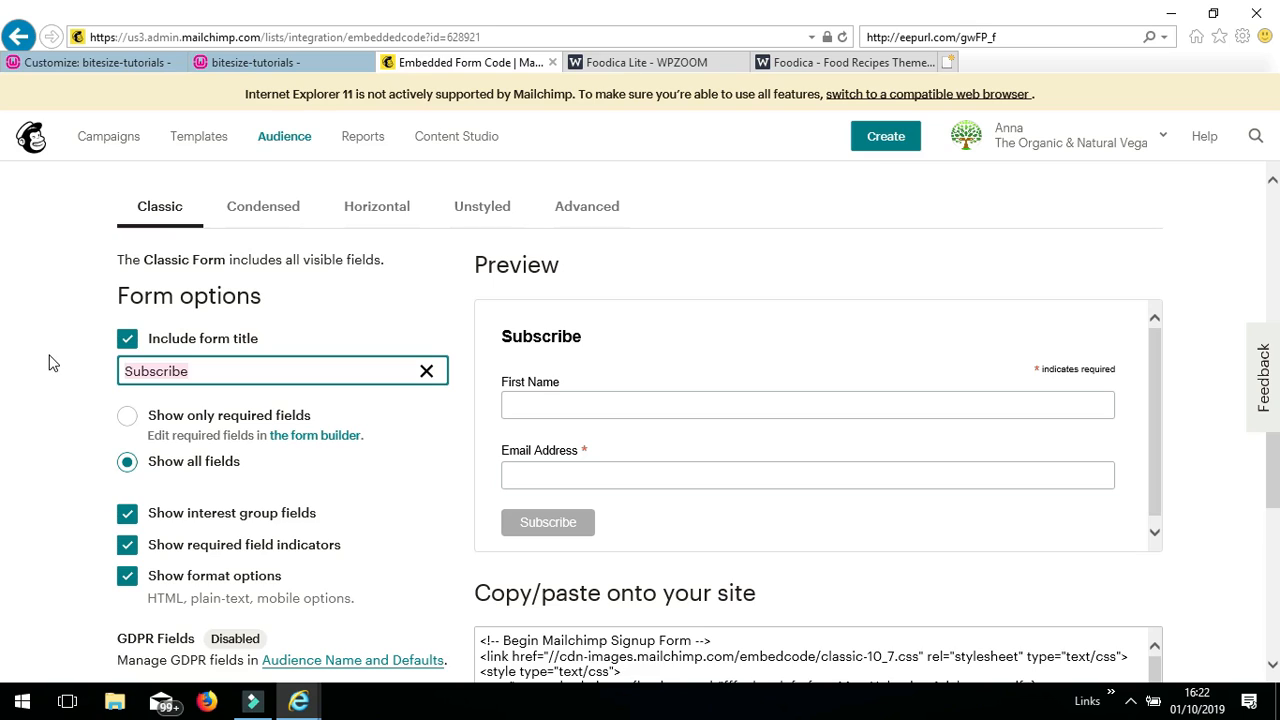
{"action": "type", "text": "M"}
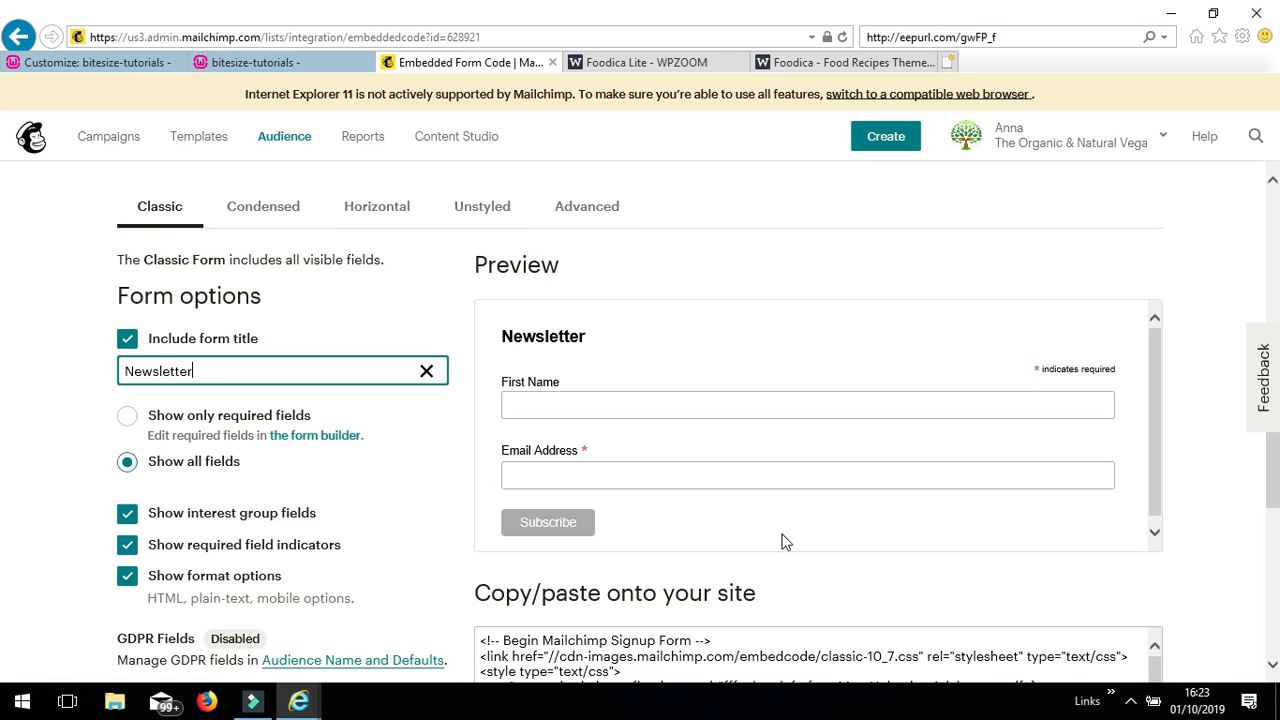
{"action": "scroll", "coordinate": [1270, 488], "scroll_direction": "down", "scroll_amount": 2}
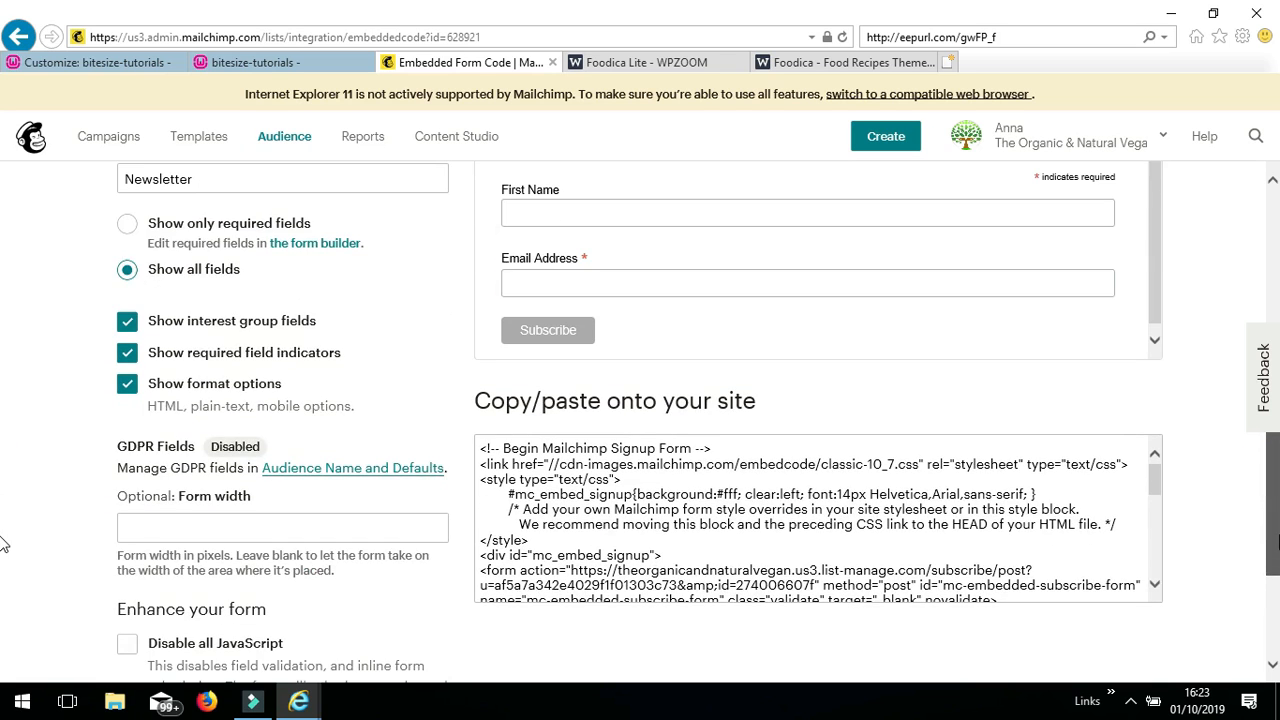
{"action": "left_click", "coordinate": [843, 513]}
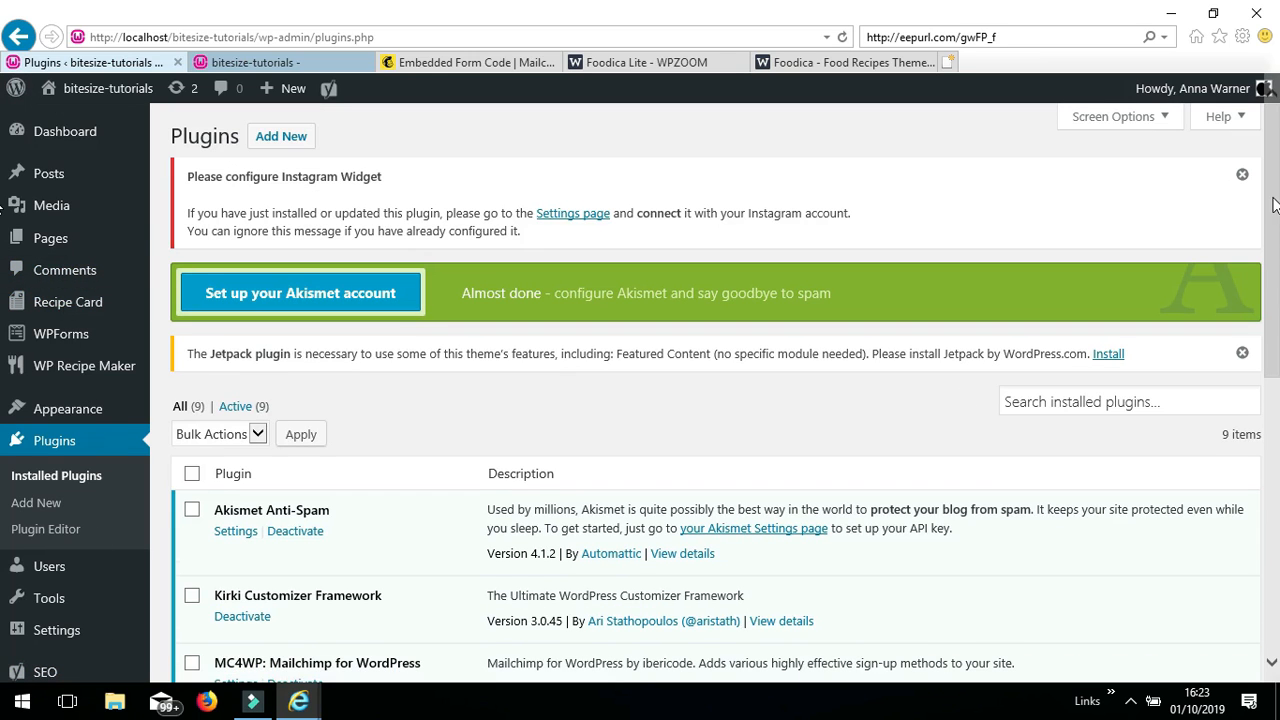
- Open Mailchimp's API keys page in a new tab via the MC4WP 'Get your API key here.' link
{"action": "left_click_drag", "start_coordinate": [1272, 191], "coordinate": [1272, 280]}
{"action": "mouse_move", "coordinate": [58, 621]}
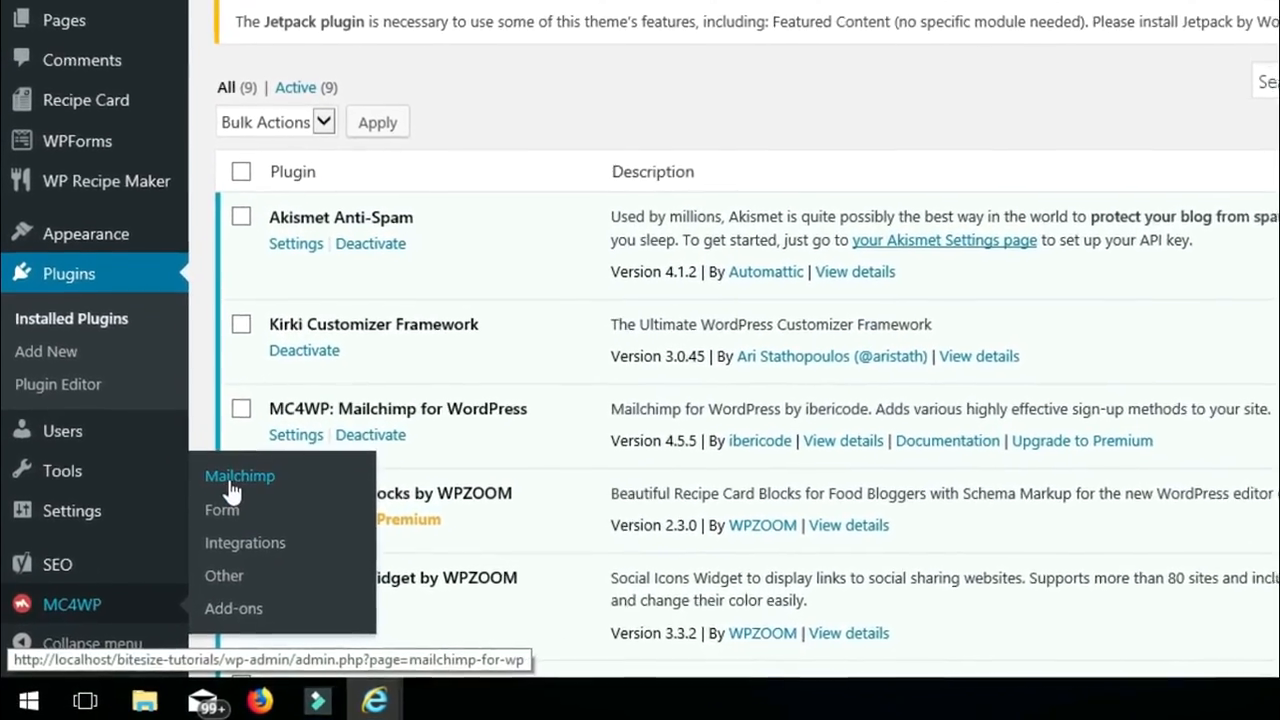
{"action": "left_click", "coordinate": [230, 480]}
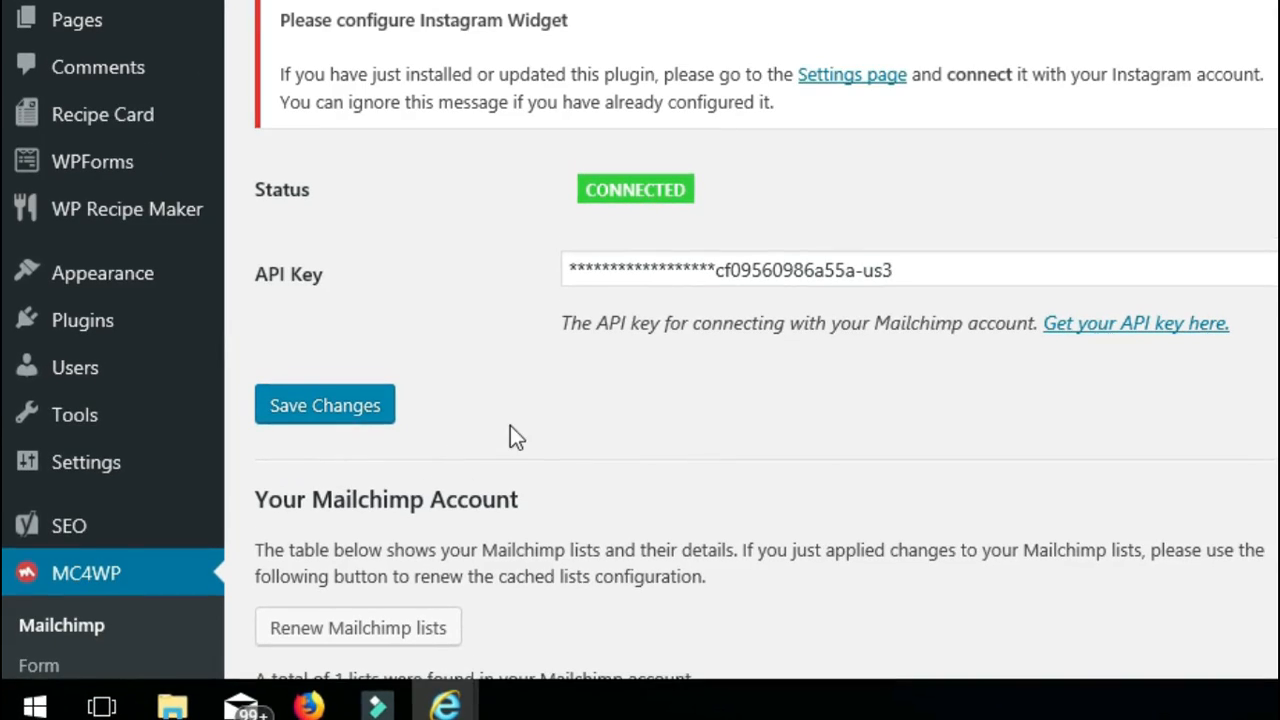
{"action": "left_click", "coordinate": [719, 182]}
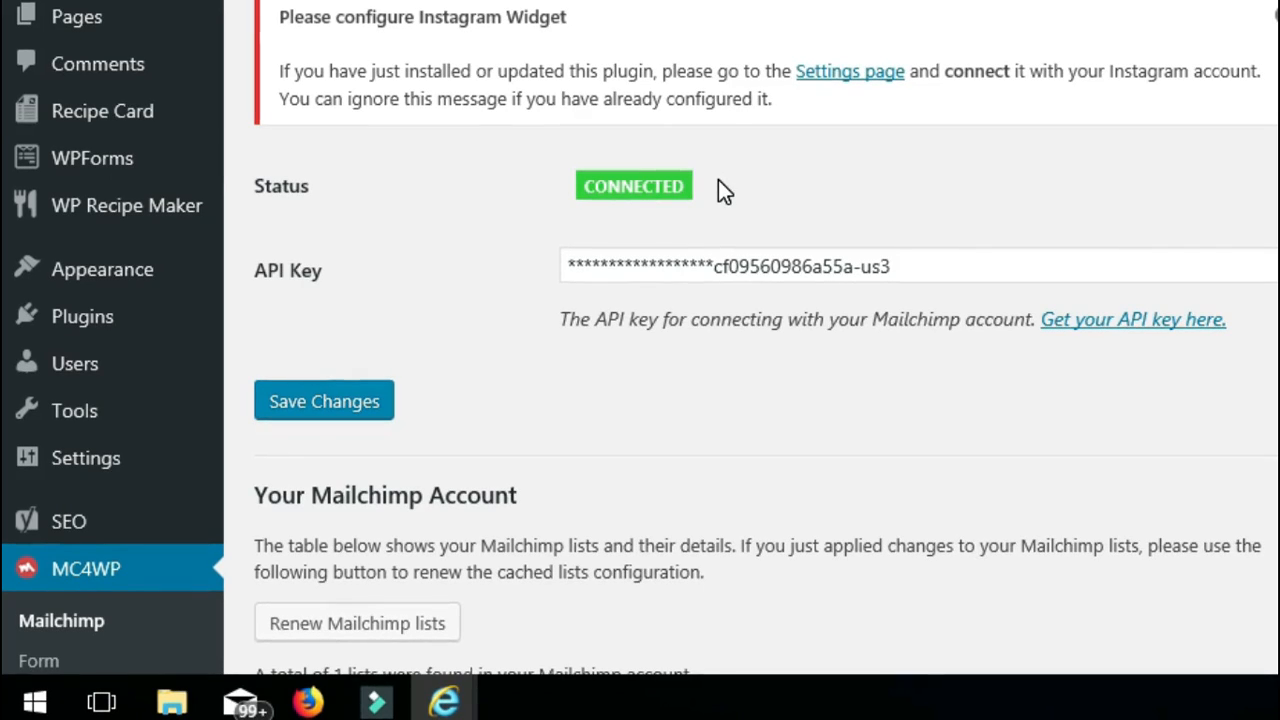
{"action": "left_click", "coordinate": [1088, 320]}
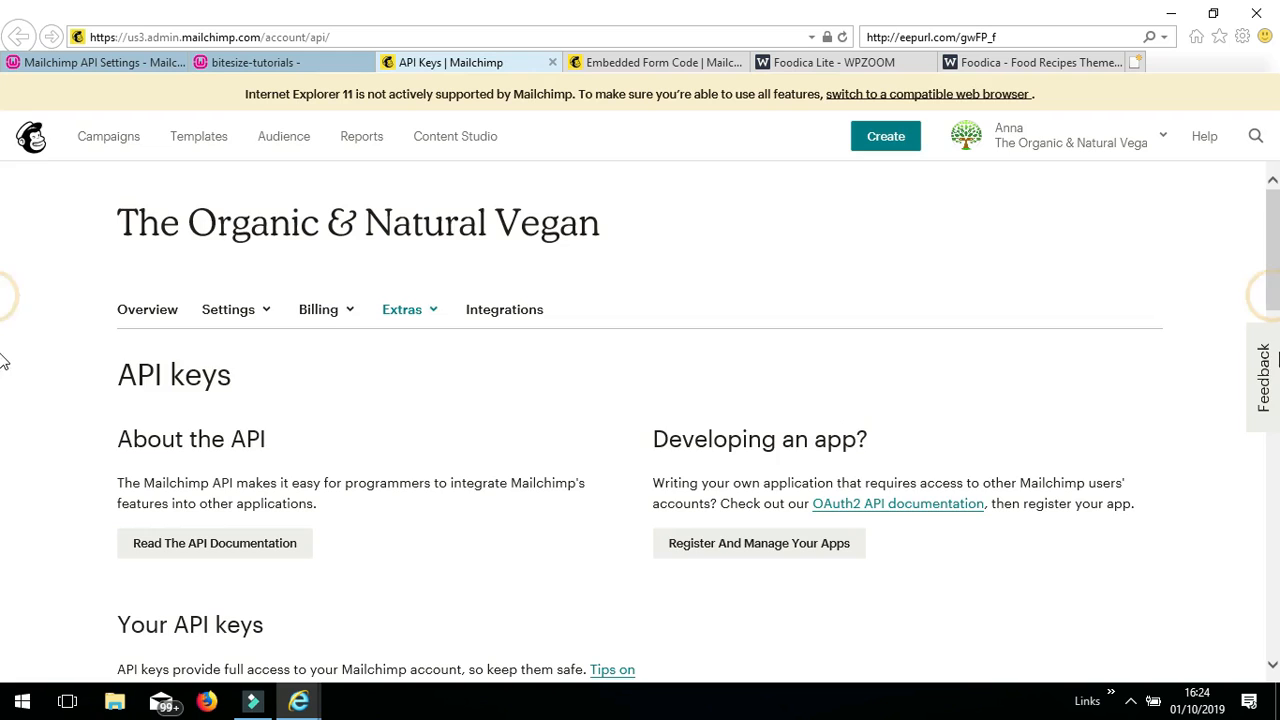
- Select an active key under Your API keys, then go back to the WordPress API settings
{"action": "scroll", "coordinate": [1268, 280], "scroll_direction": "down", "scroll_amount": 3}
{"action": "left_click_drag", "start_coordinate": [1274, 292], "coordinate": [1272, 345]}
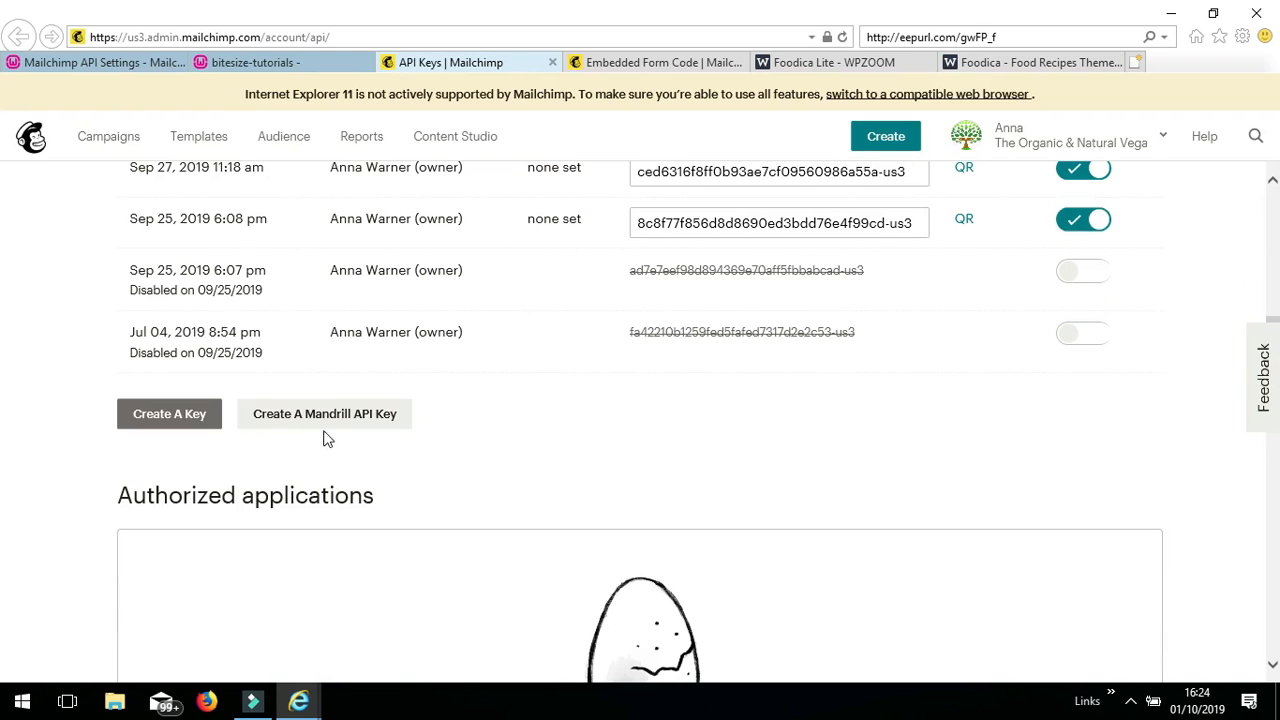
{"action": "left_click", "coordinate": [172, 428]}
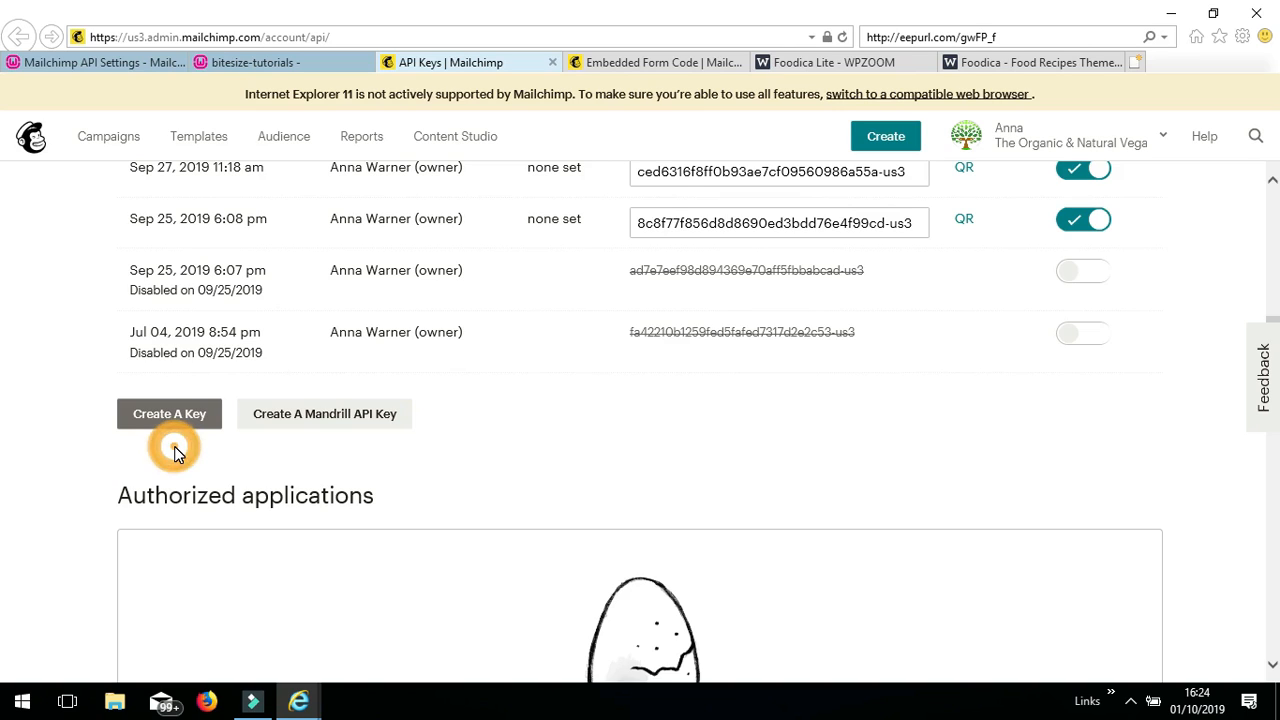
{"action": "left_click", "coordinate": [717, 223]}
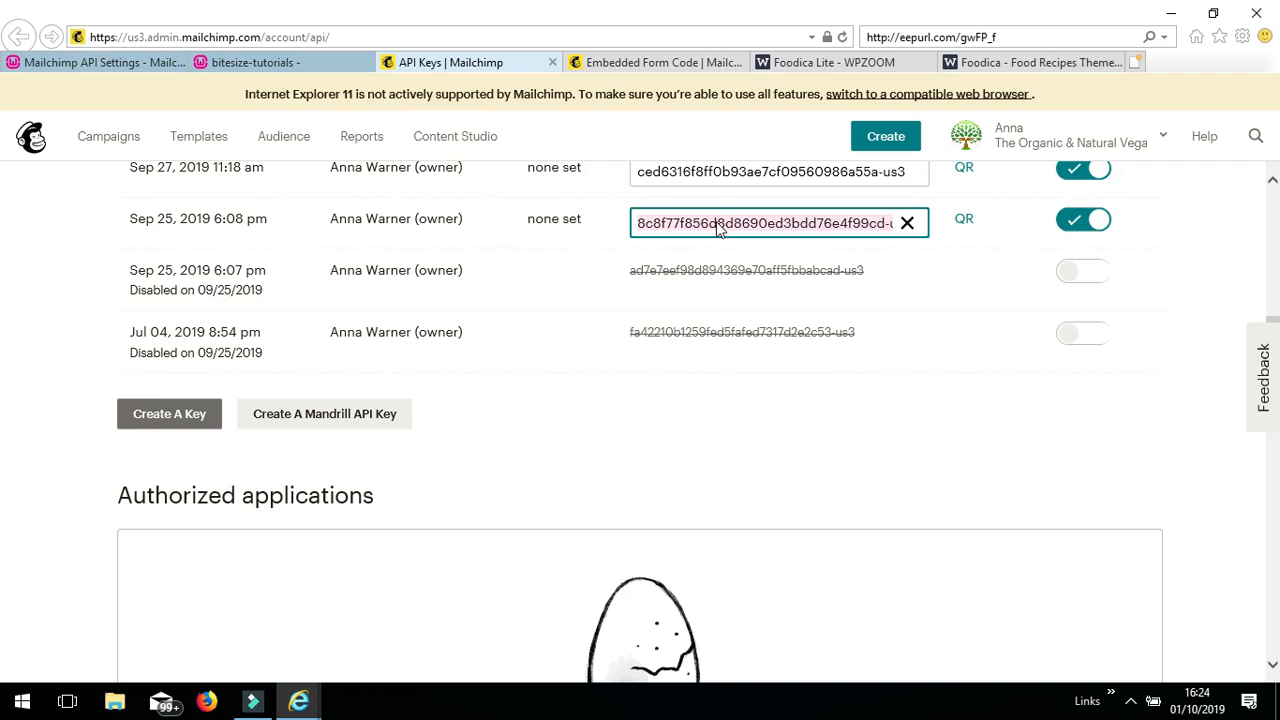
{"action": "left_click", "coordinate": [118, 62]}
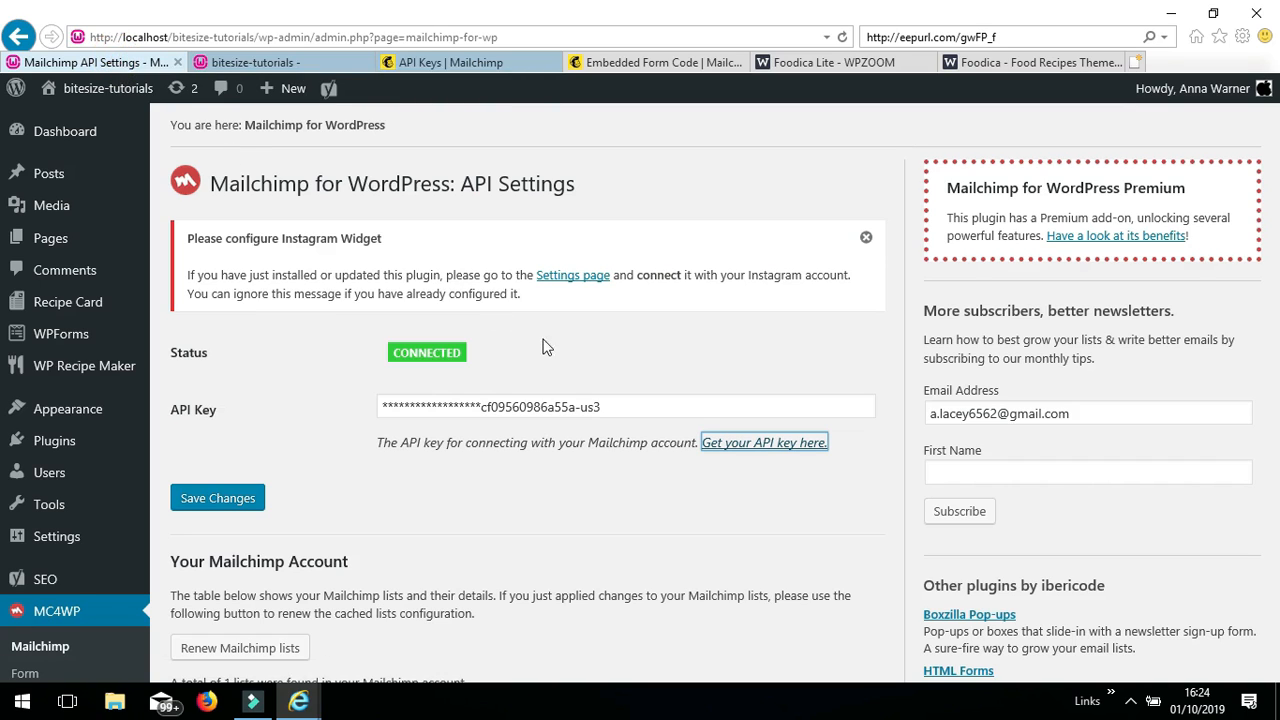
- Save the MC4WP API settings and open the NEWSLETTER sign-up form (id 222) editor
{"action": "left_click", "coordinate": [609, 437]}
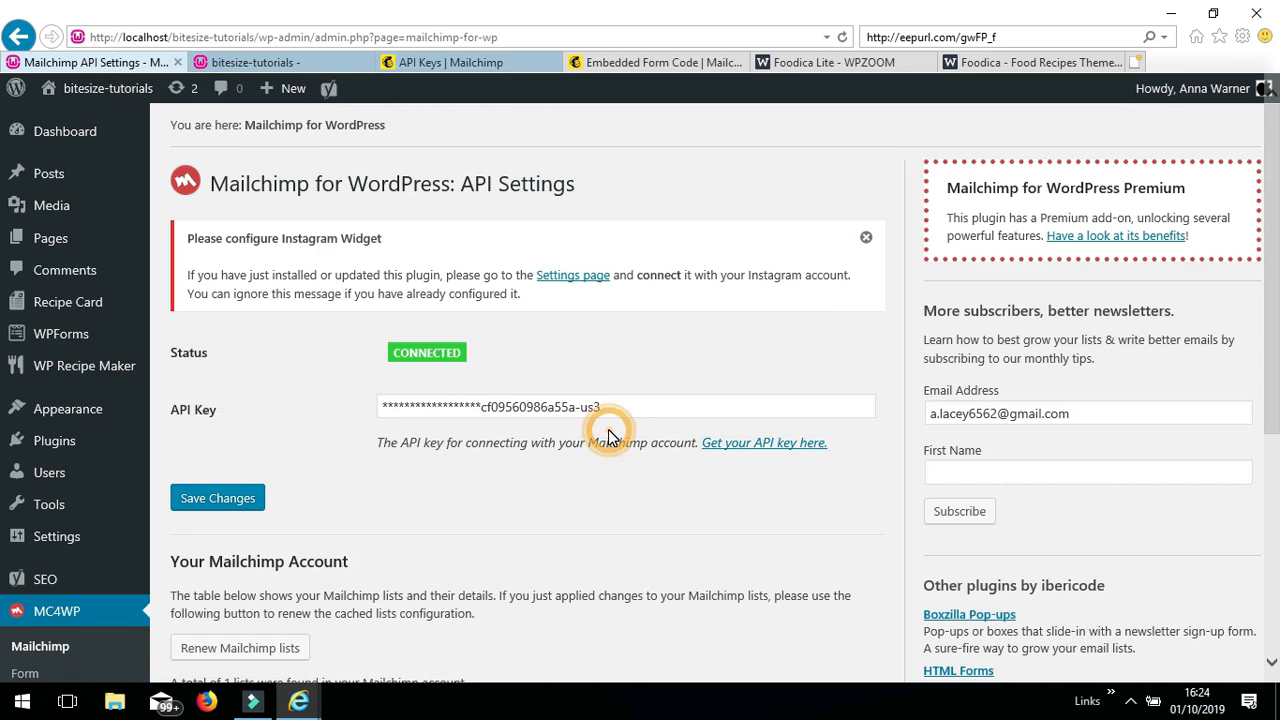
{"action": "left_click", "coordinate": [235, 509]}
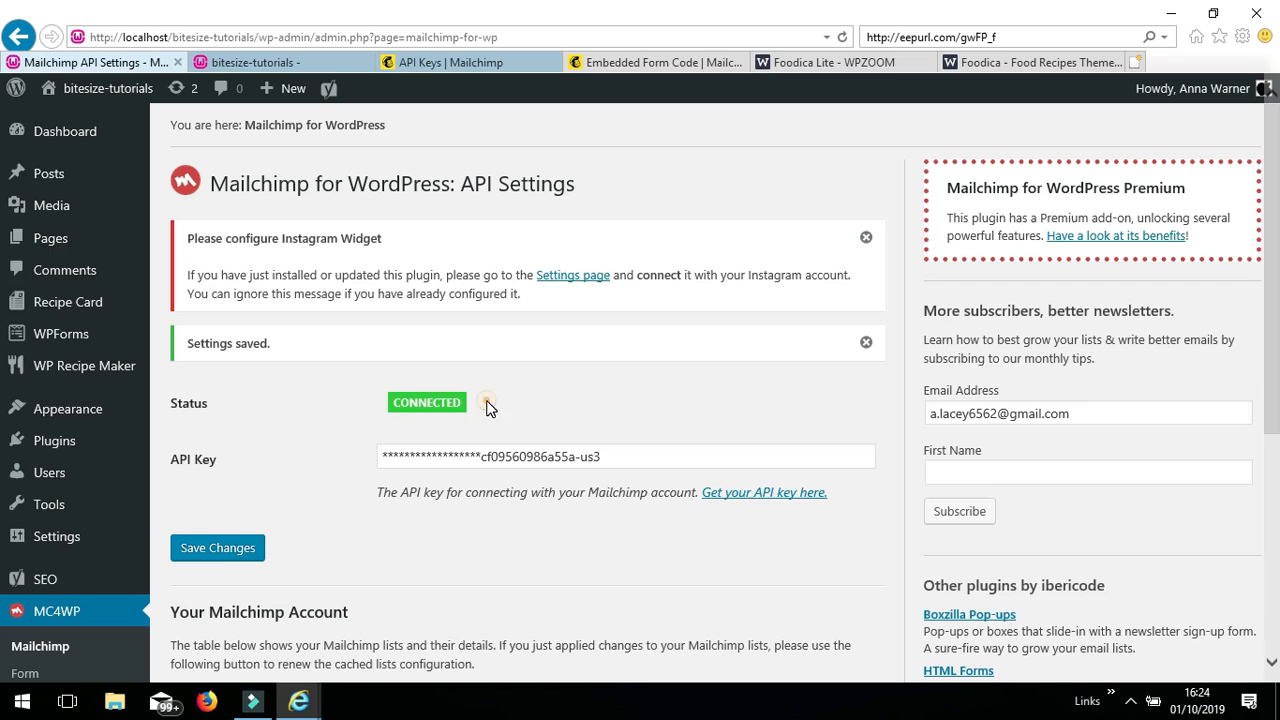
{"action": "left_click", "coordinate": [486, 402]}
{"action": "left_click_drag", "start_coordinate": [1271, 295], "coordinate": [1273, 409]}
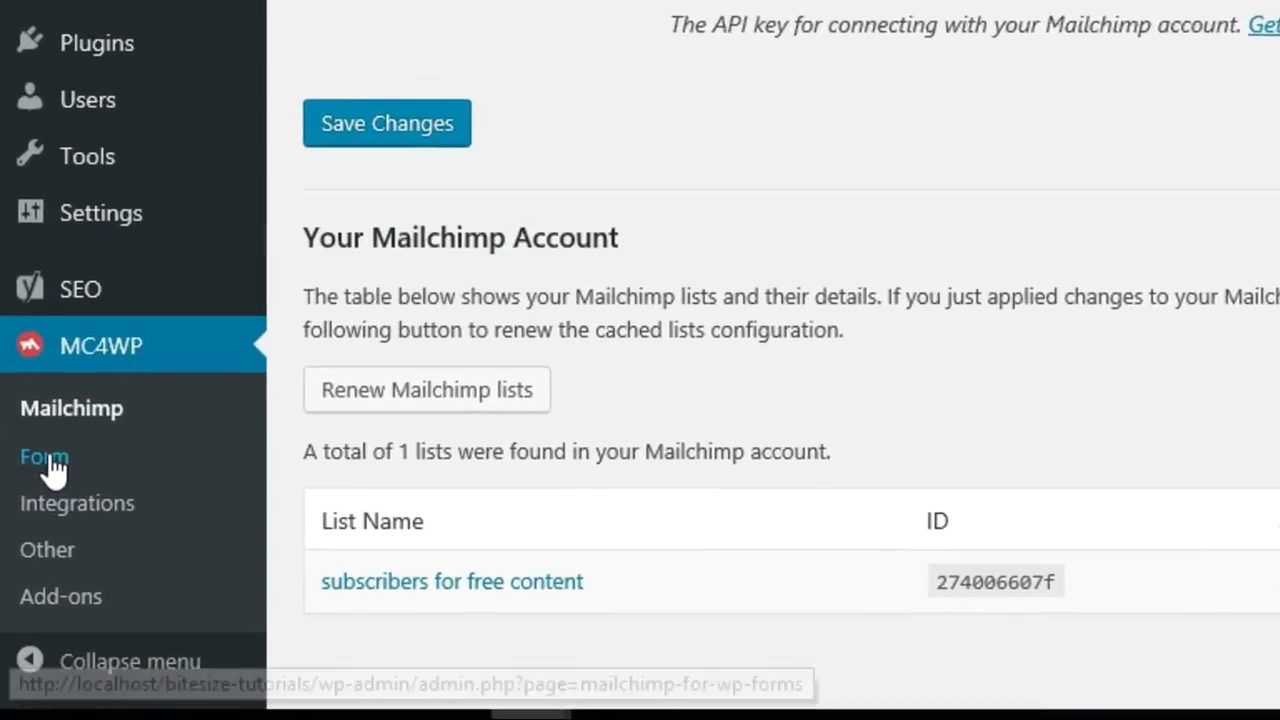
{"action": "left_click", "coordinate": [53, 440]}
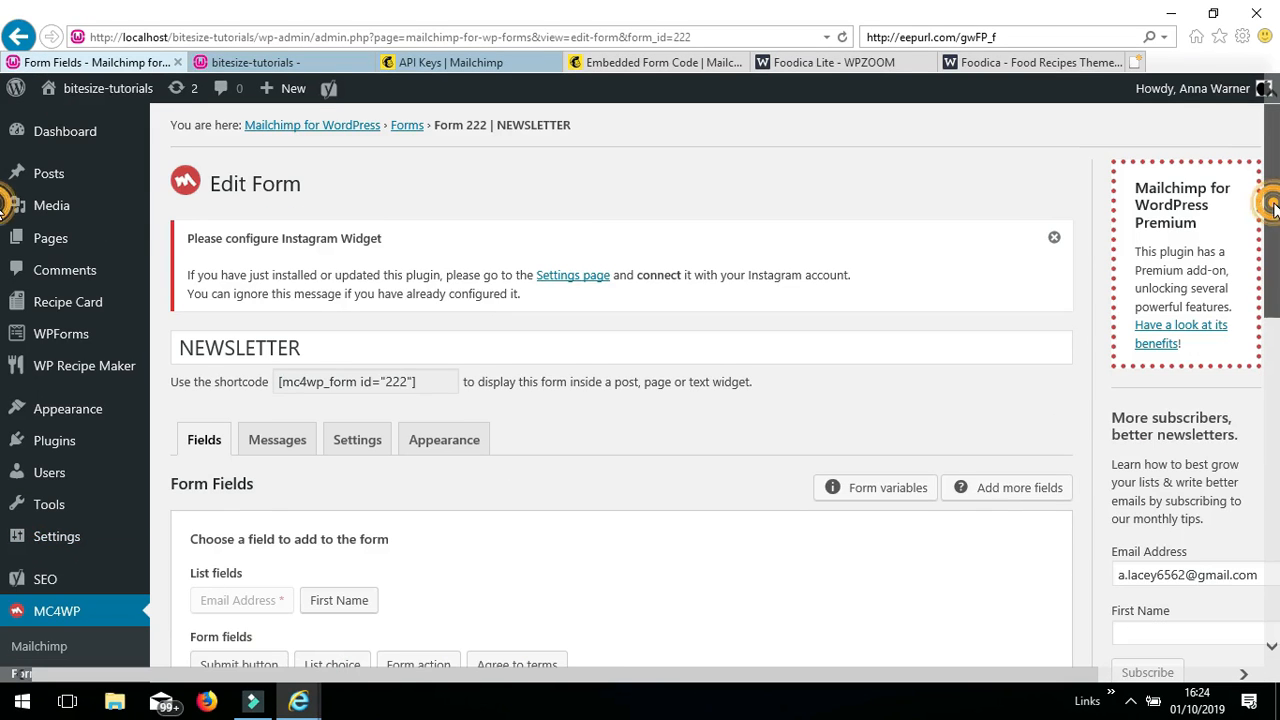
{"action": "left_click_drag", "start_coordinate": [1273, 206], "coordinate": [1277, 377]}
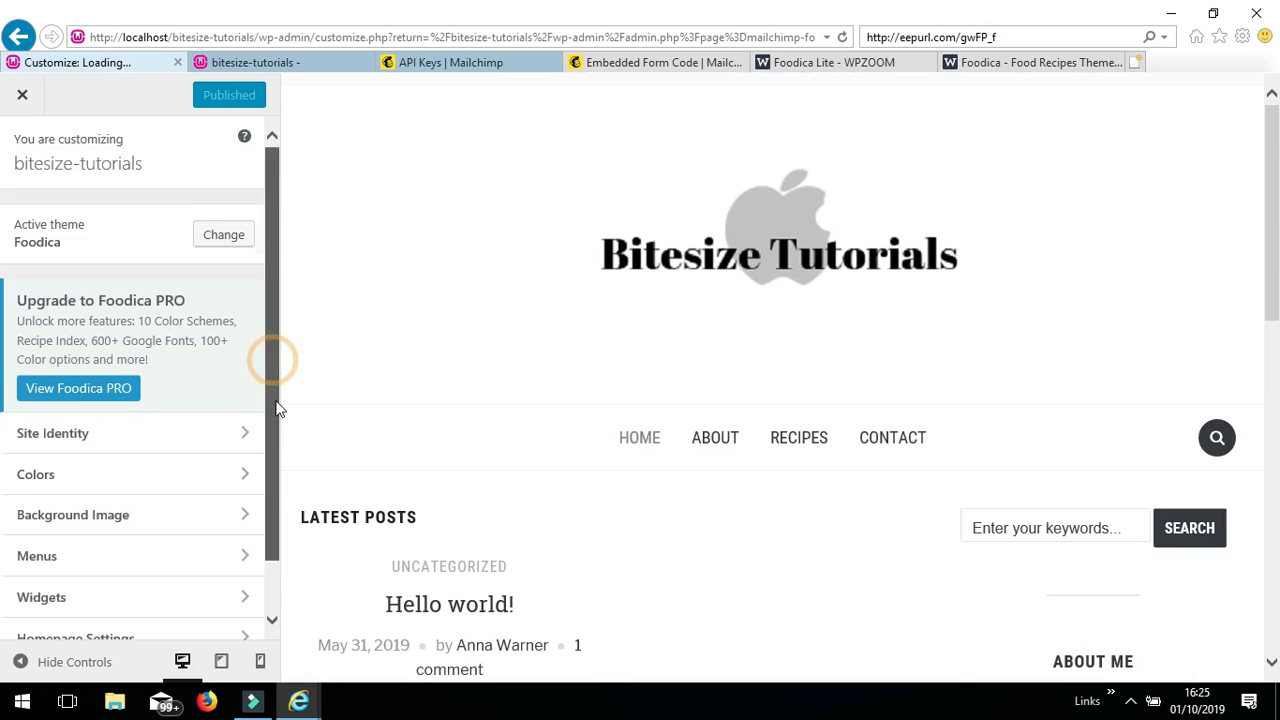
- Add a trial Mailchimp Sign-Up Form widget to the Sidebar, preview it, then delete it
{"action": "scroll", "coordinate": [274, 362], "scroll_direction": "down", "scroll_amount": 1}
{"action": "left_click", "coordinate": [138, 540]}
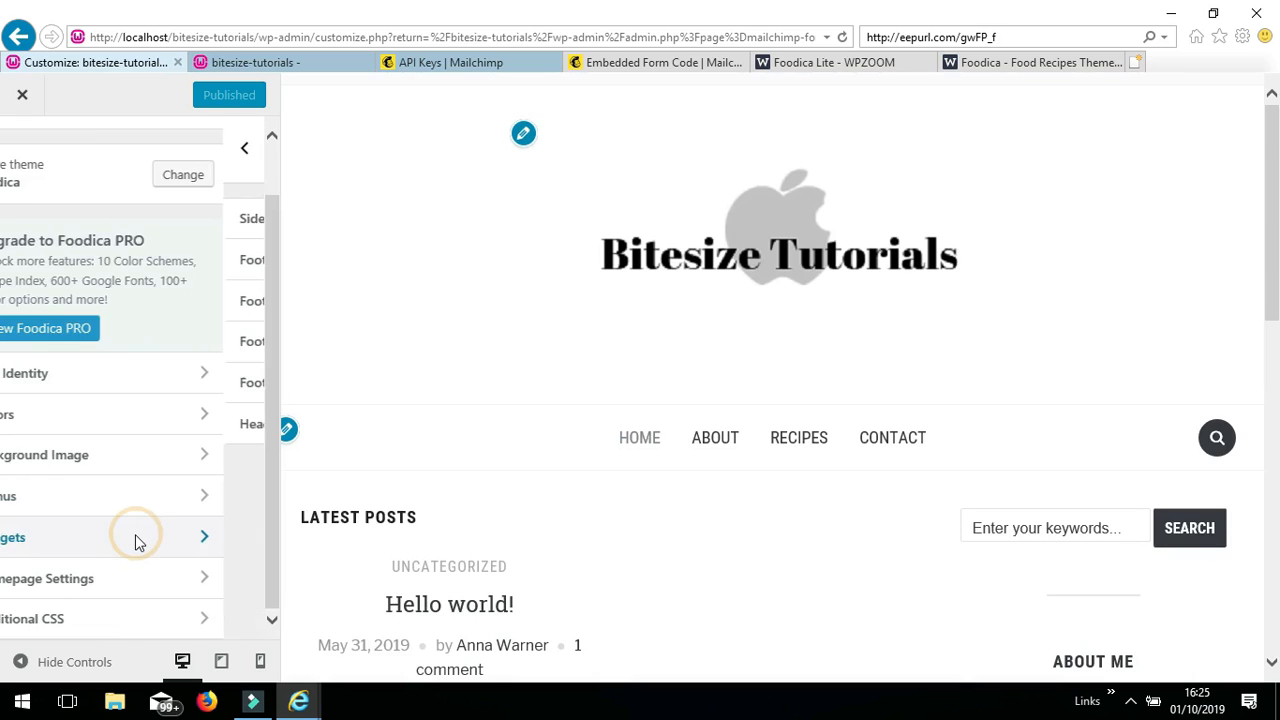
{"action": "left_click", "coordinate": [214, 220]}
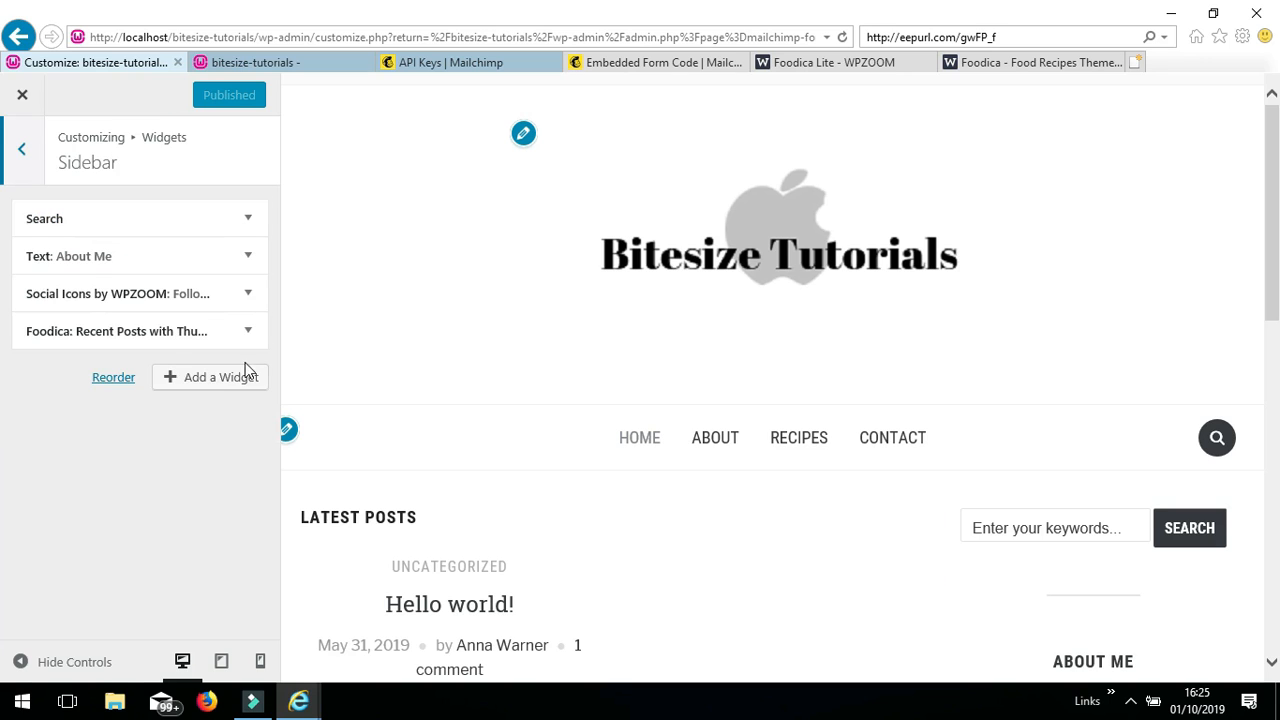
{"action": "left_click", "coordinate": [230, 382]}
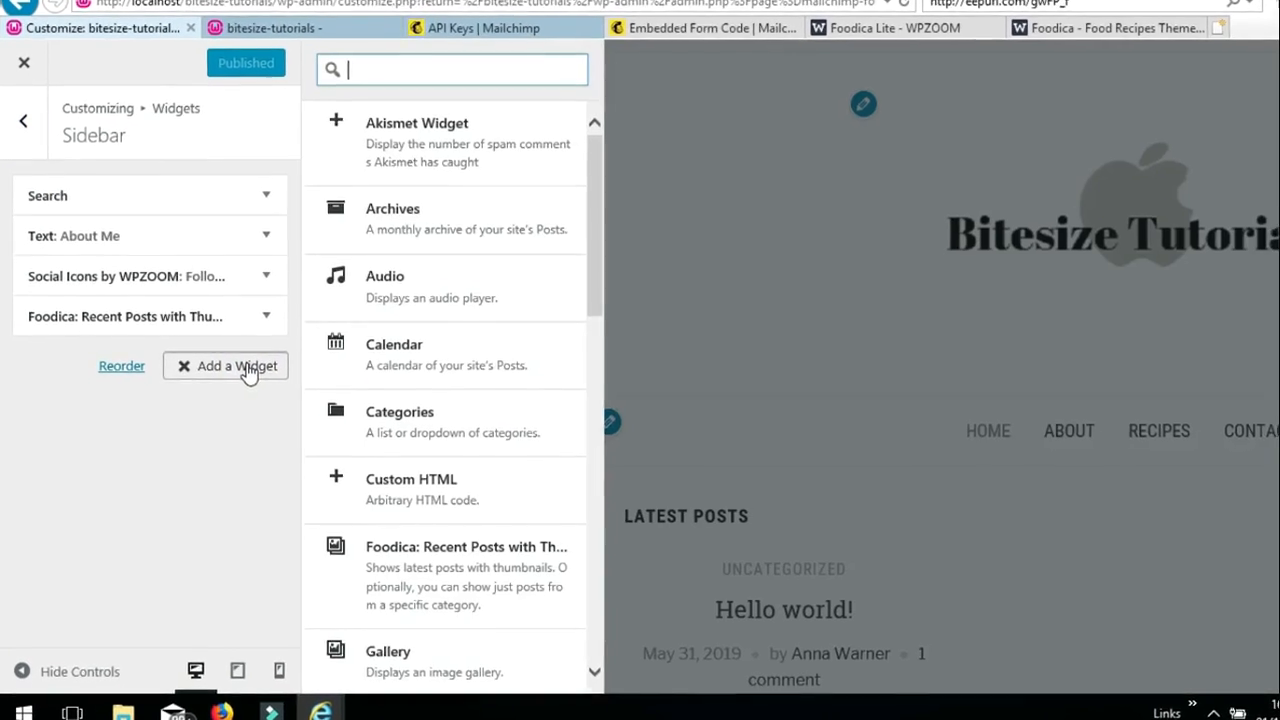
{"action": "left_click_drag", "start_coordinate": [640, 177], "coordinate": [633, 295]}
{"action": "left_click_drag", "start_coordinate": [704, 270], "coordinate": [715, 330]}
{"action": "left_click", "coordinate": [622, 290]}
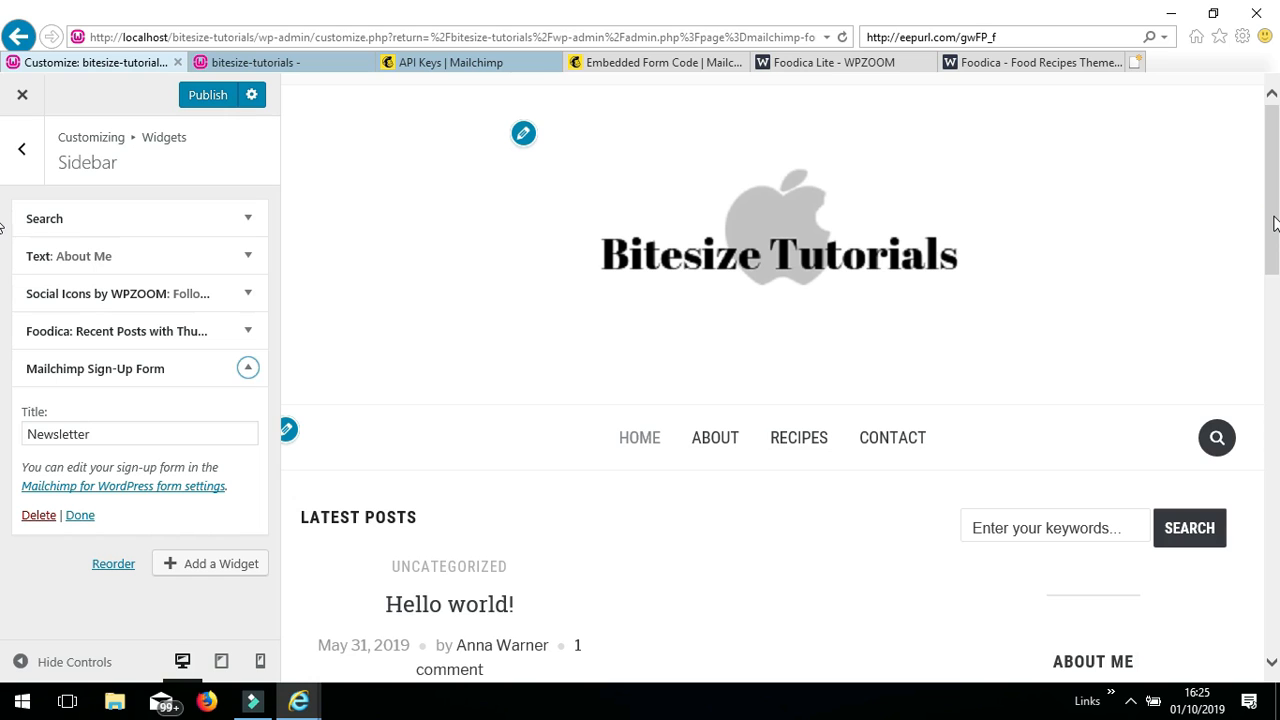
{"action": "left_click_drag", "start_coordinate": [1273, 222], "coordinate": [1268, 548]}
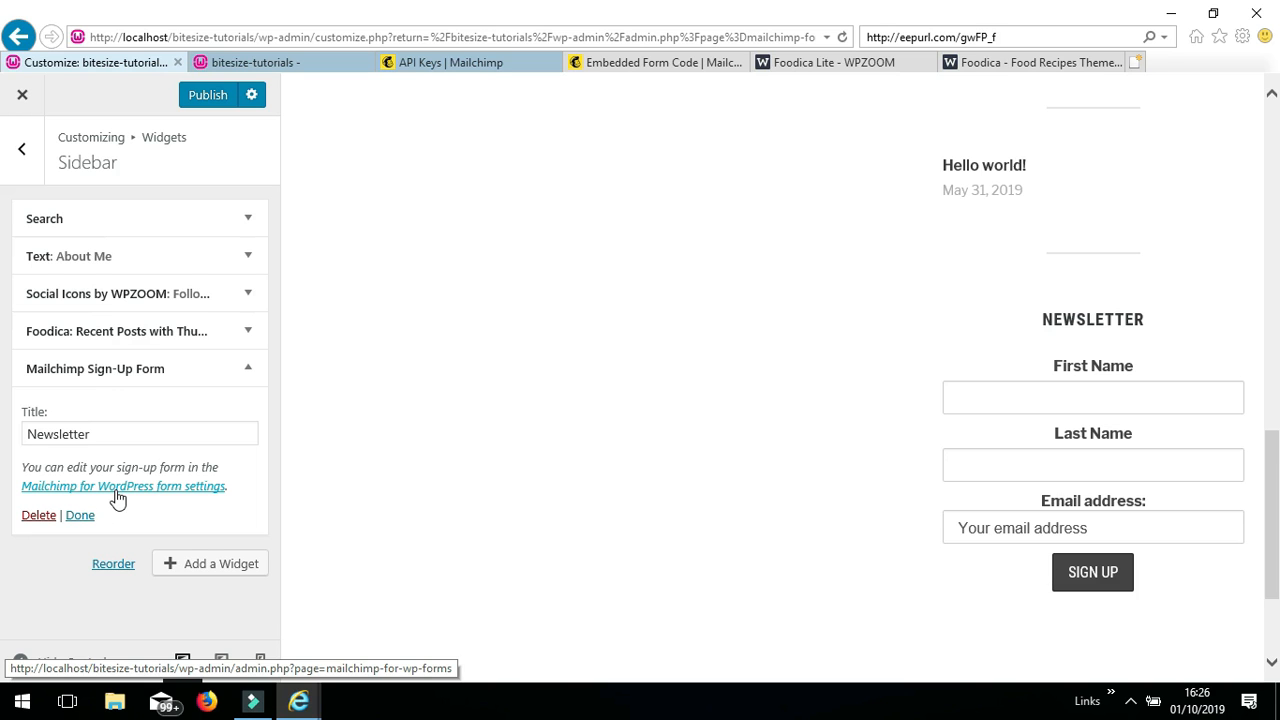
{"action": "left_click", "coordinate": [38, 515]}
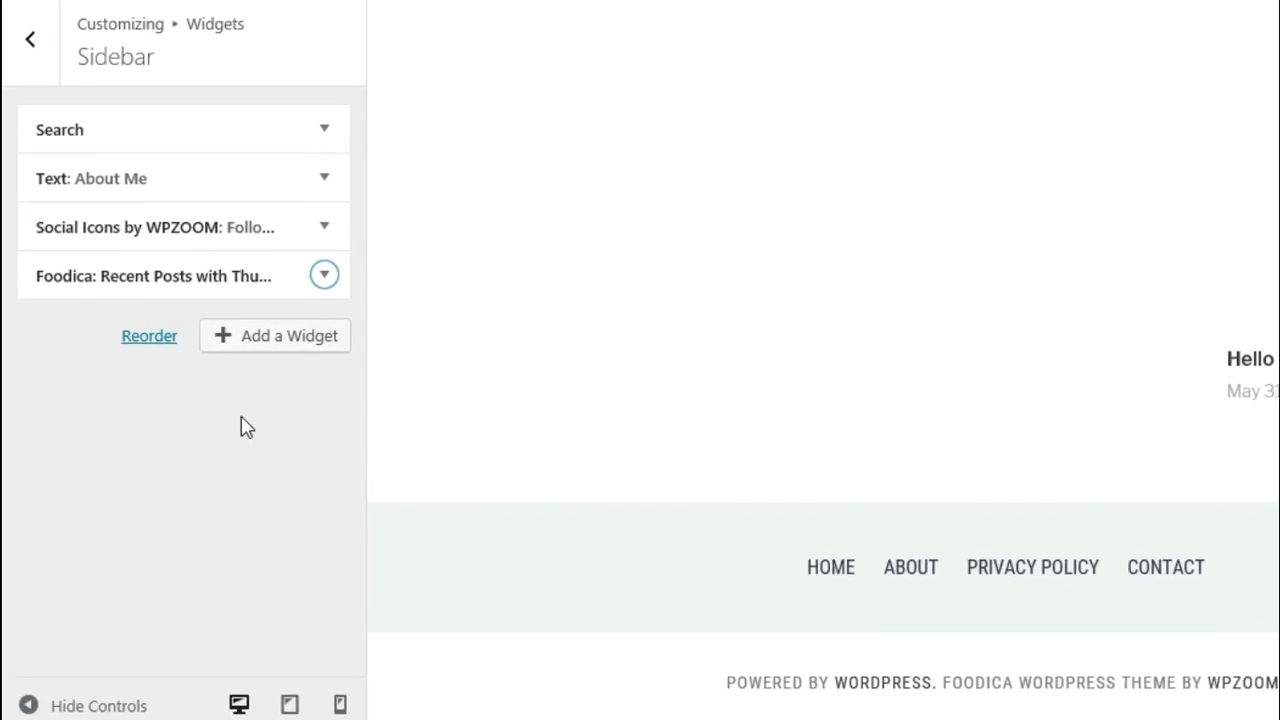
- Add an Image widget with the subscribe_pink graphic from the Media Library to the sidebar
{"action": "left_click", "coordinate": [282, 341]}
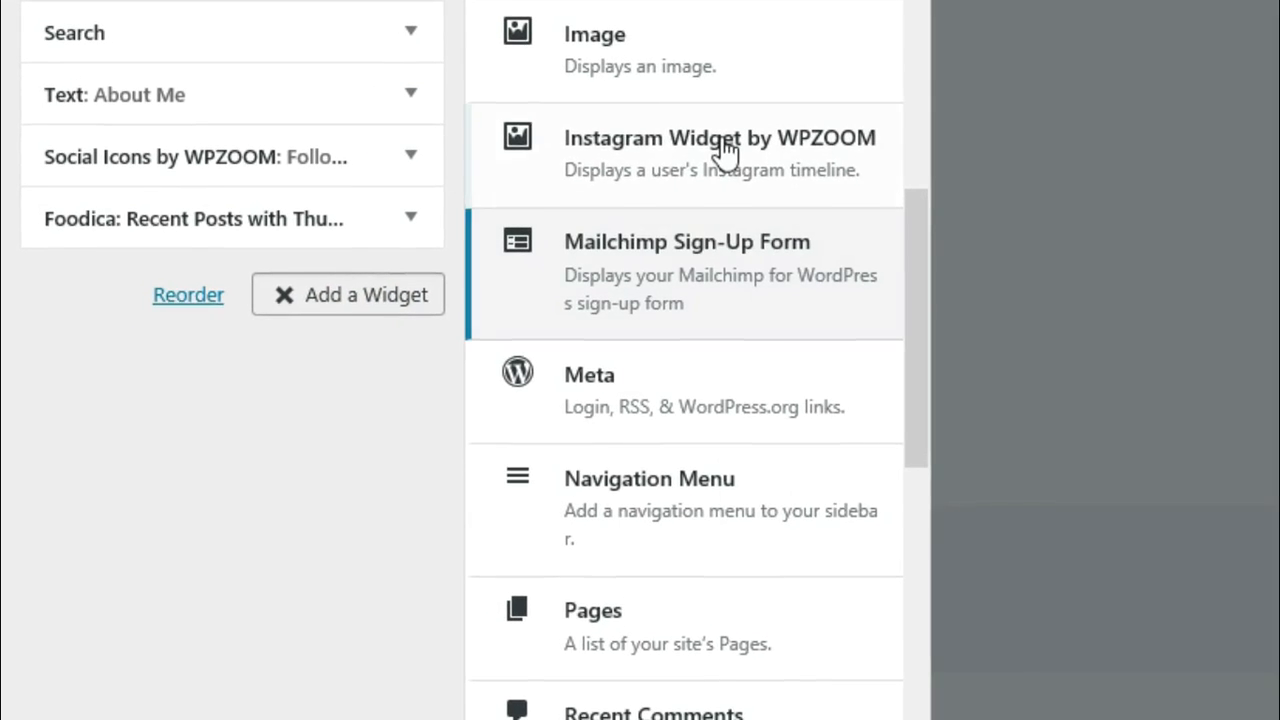
{"action": "left_click", "coordinate": [728, 45]}
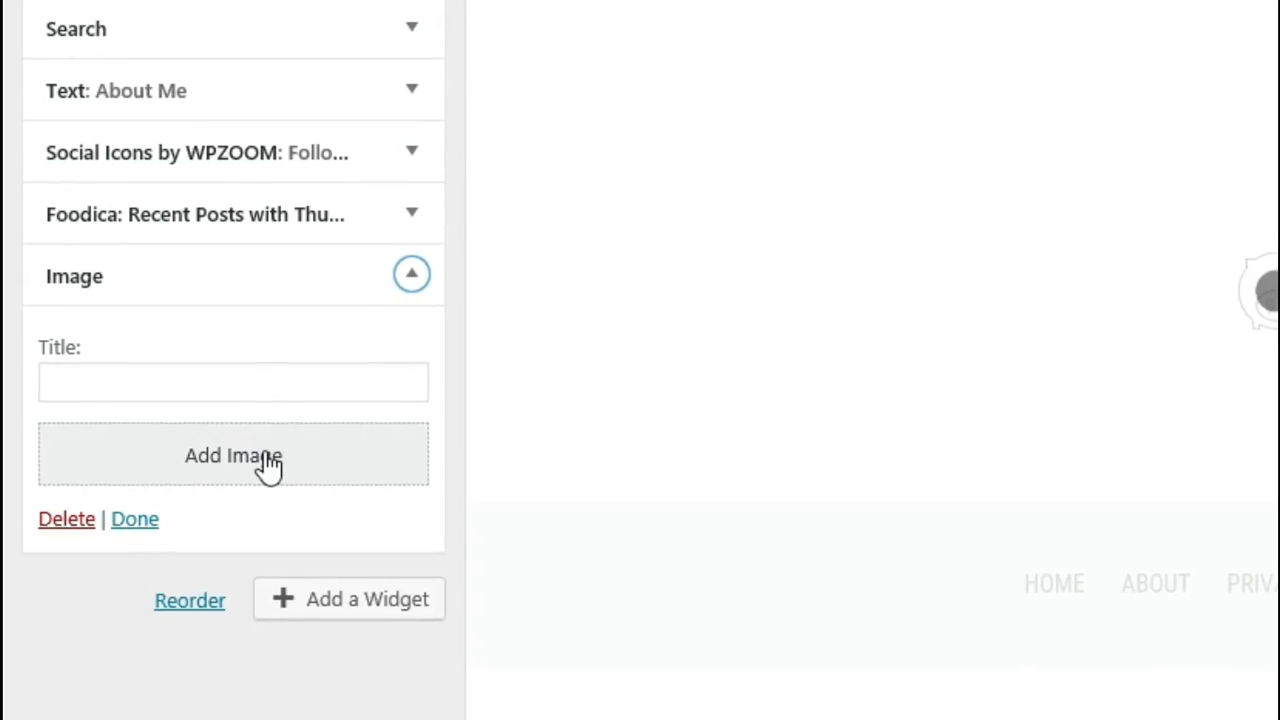
{"action": "left_click", "coordinate": [265, 462]}
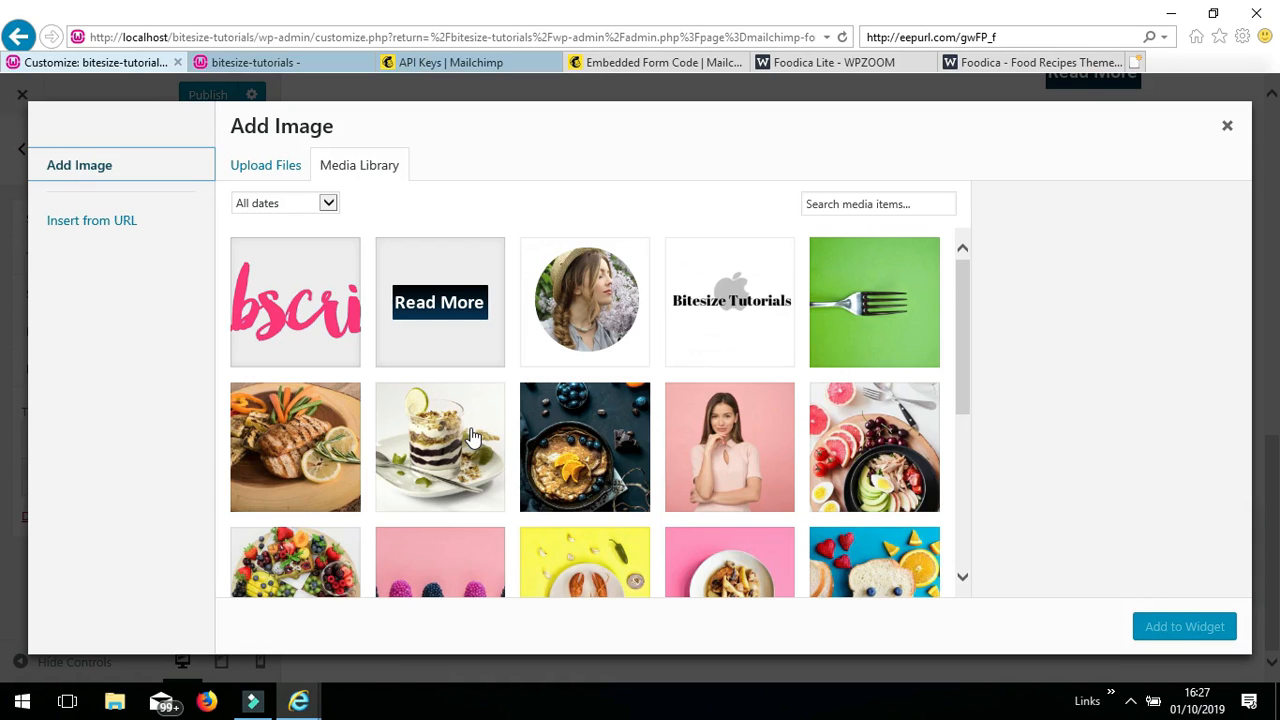
{"action": "left_click", "coordinate": [316, 320]}
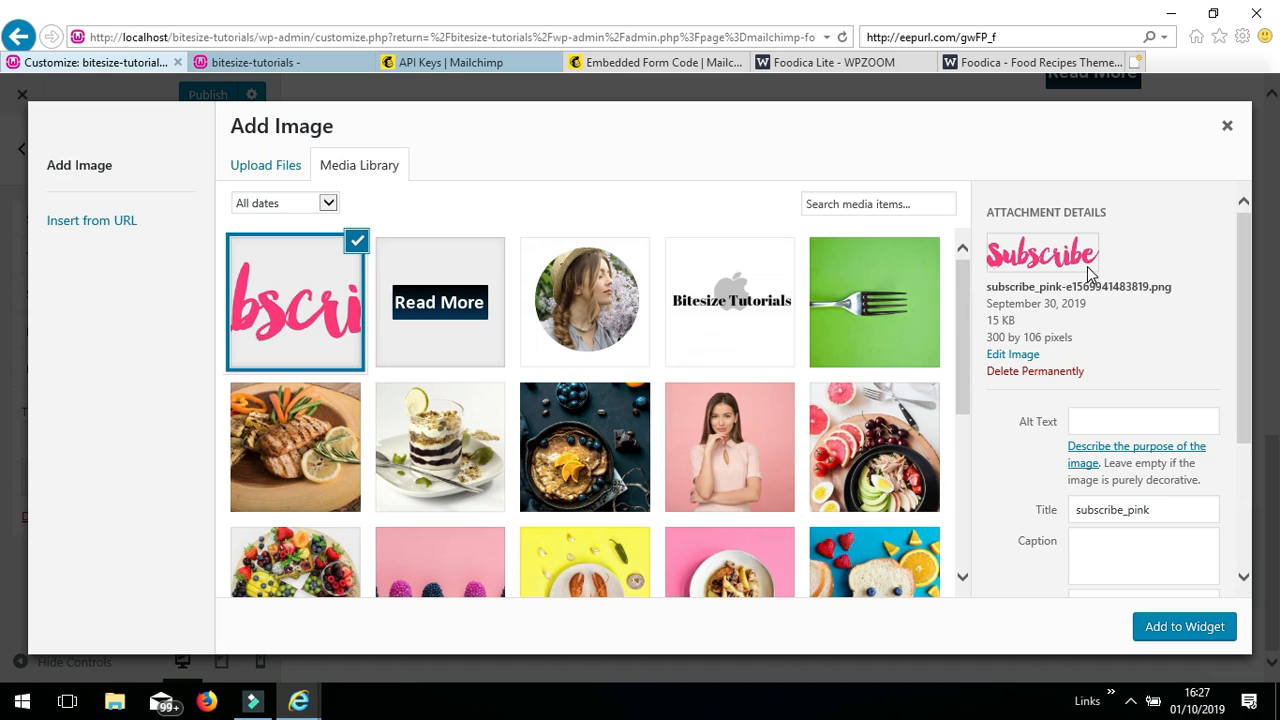
{"action": "left_click", "coordinate": [1183, 628]}
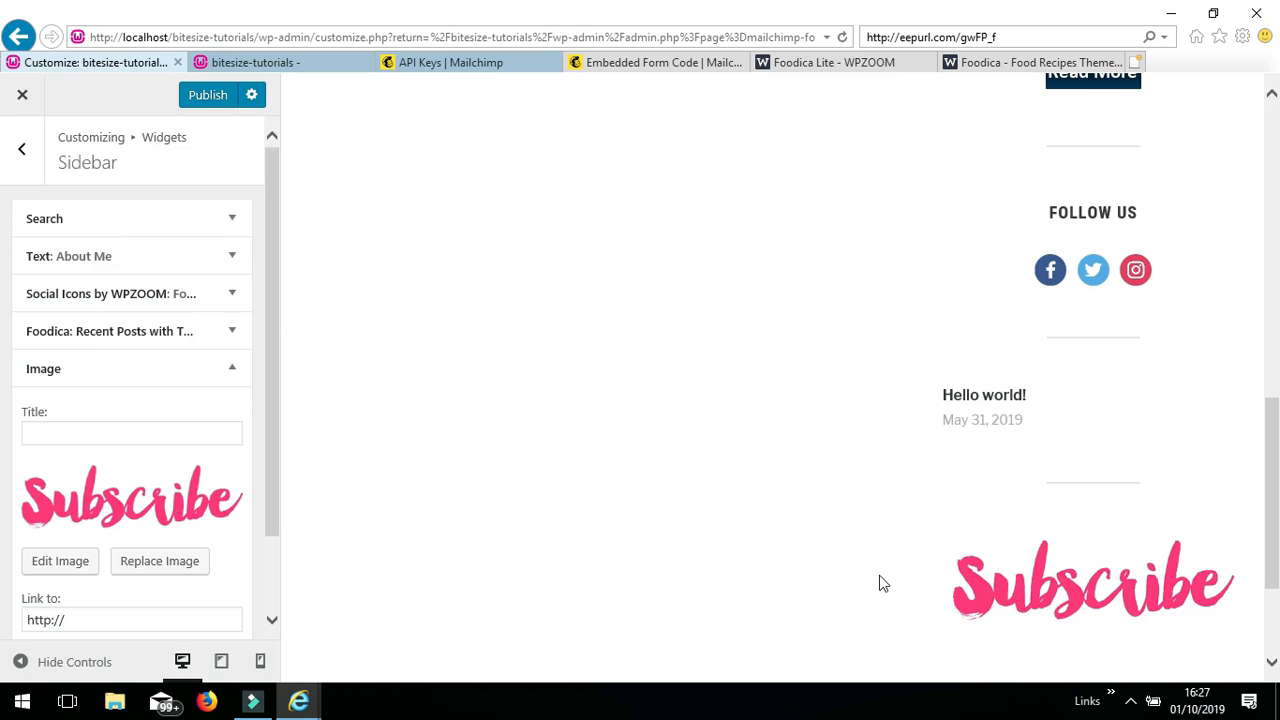
- Title the sidebar Image widget 'Newsletter'
{"action": "left_click", "coordinate": [1026, 648]}
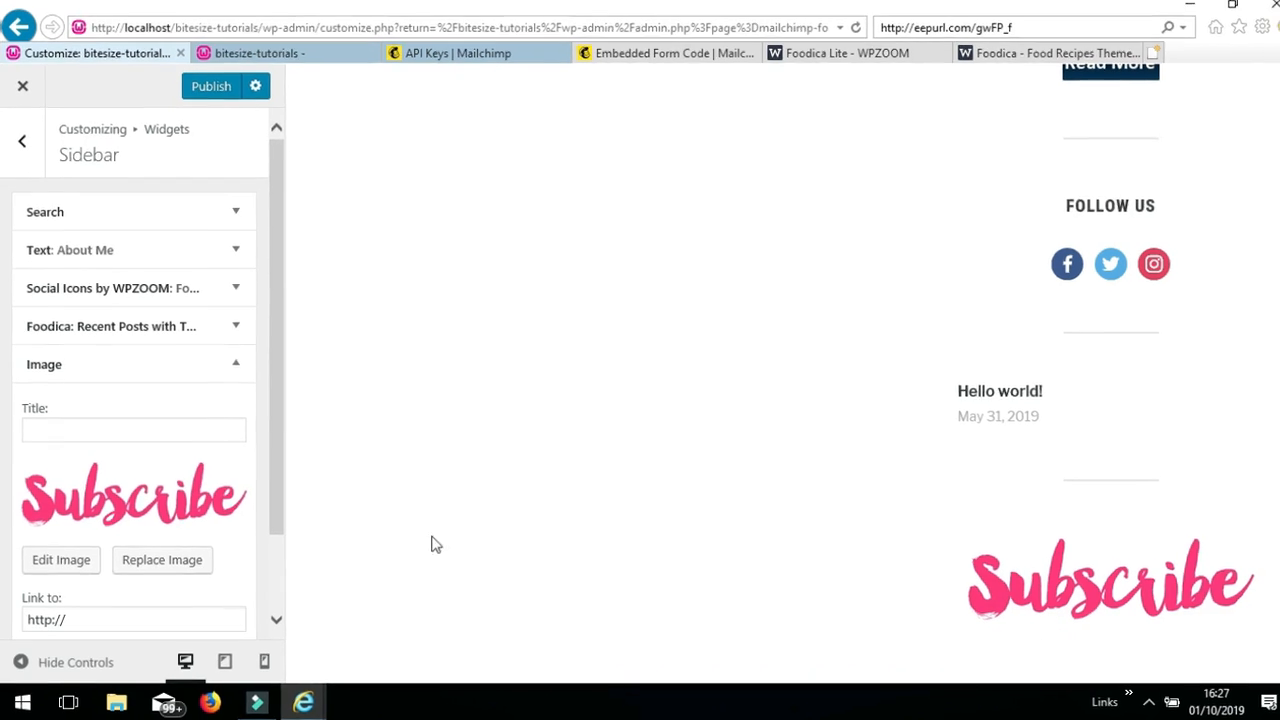
{"action": "left_click", "coordinate": [45, 428]}
{"action": "type", "text": "Newsletter"}
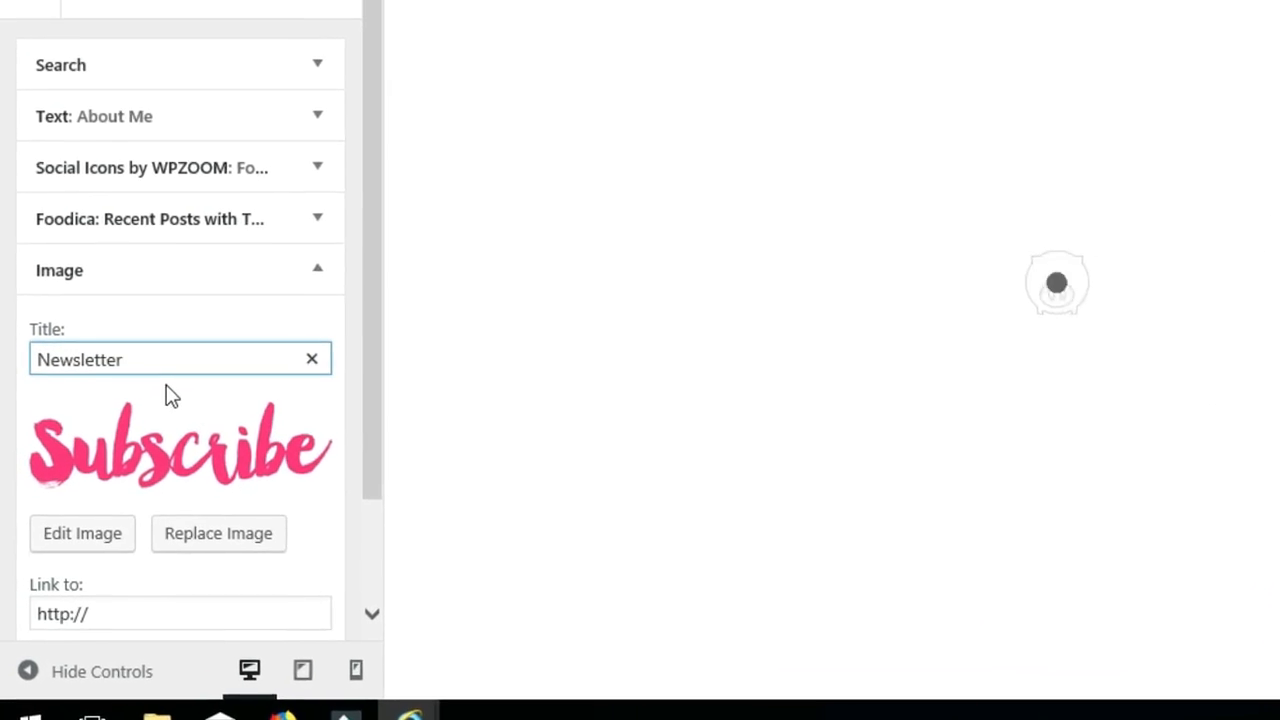
{"action": "left_click", "coordinate": [1, 496]}
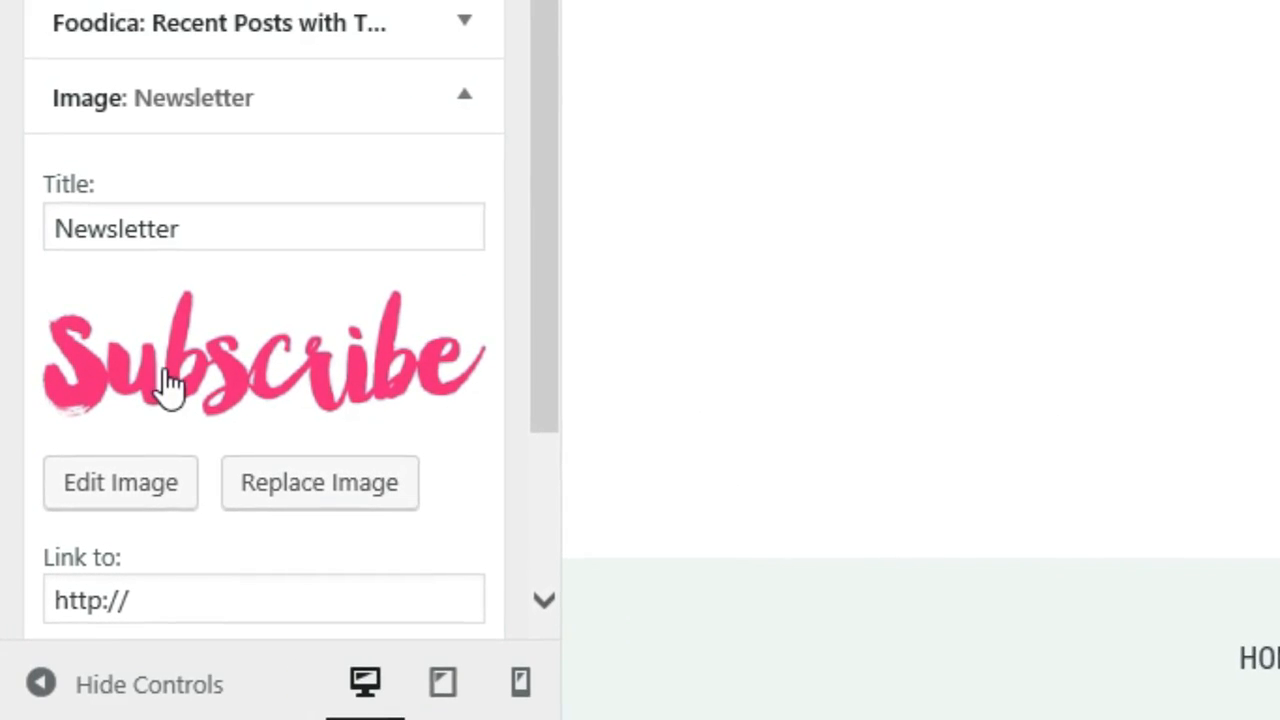
- Start editing the image's Link field, check the live home page, then open Mailchimp's form builder
{"action": "left_click", "coordinate": [152, 608]}
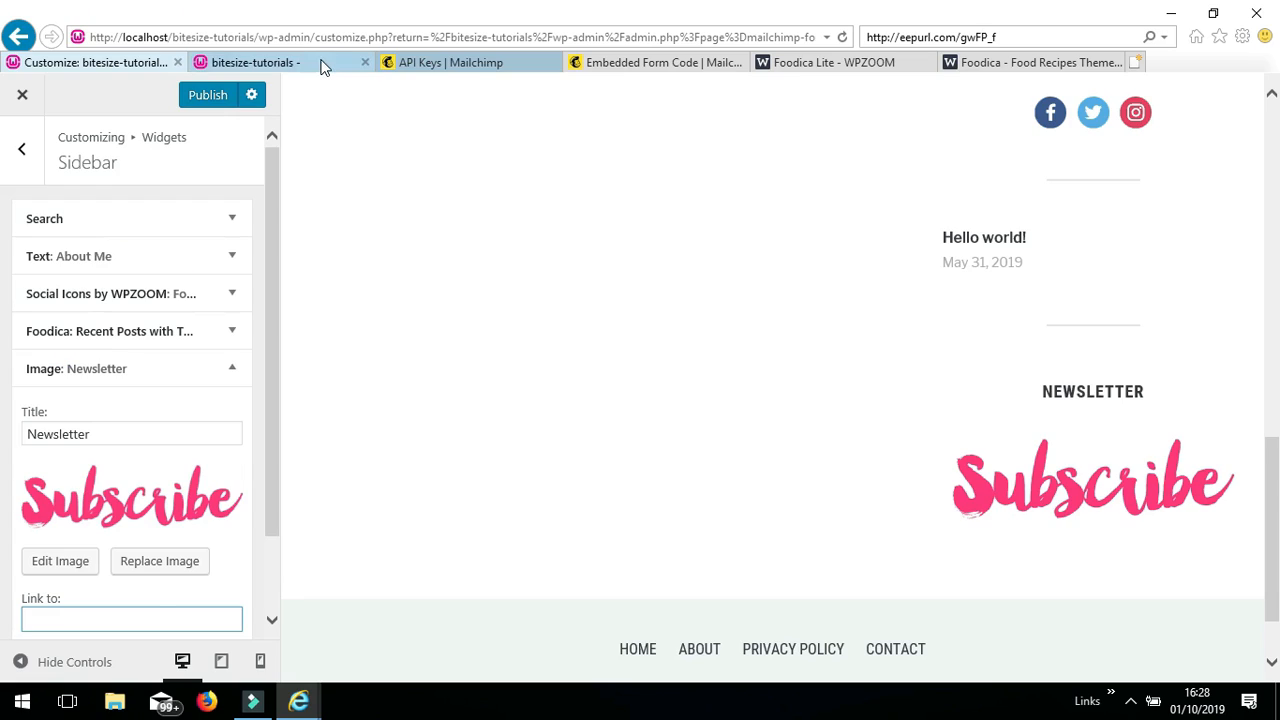
{"action": "left_click", "coordinate": [323, 63]}
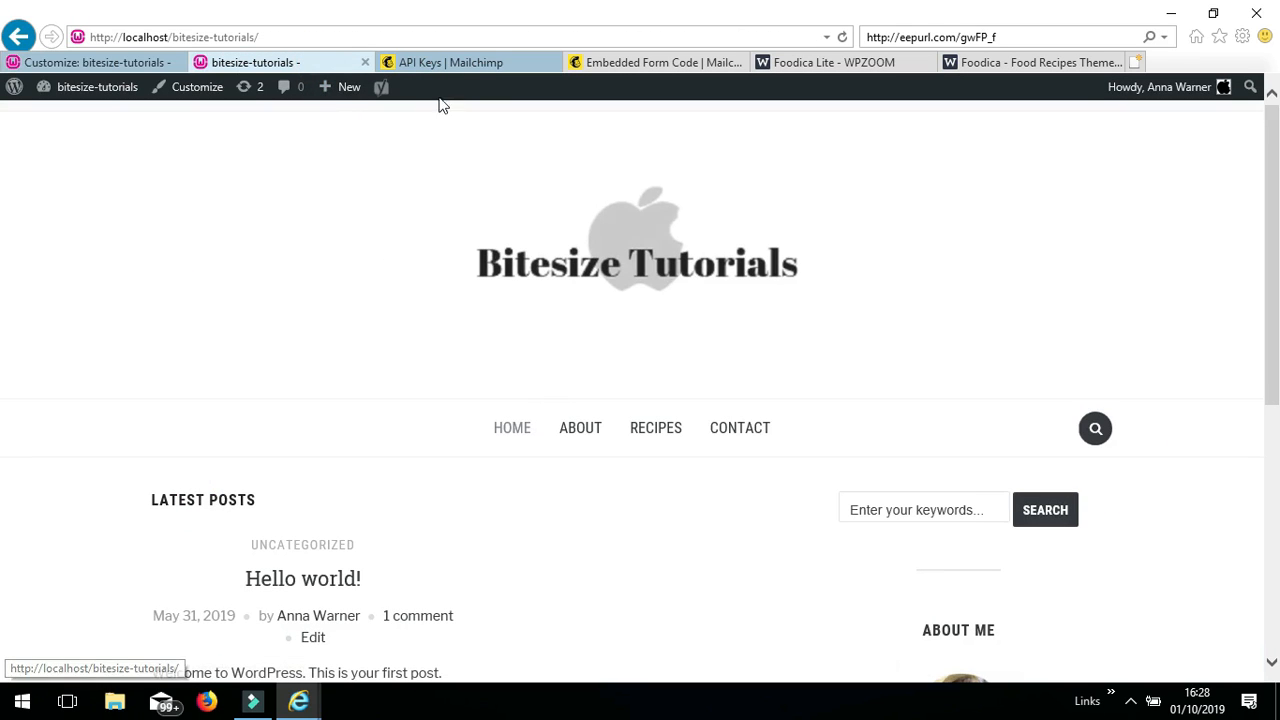
{"action": "left_click", "coordinate": [149, 62]}
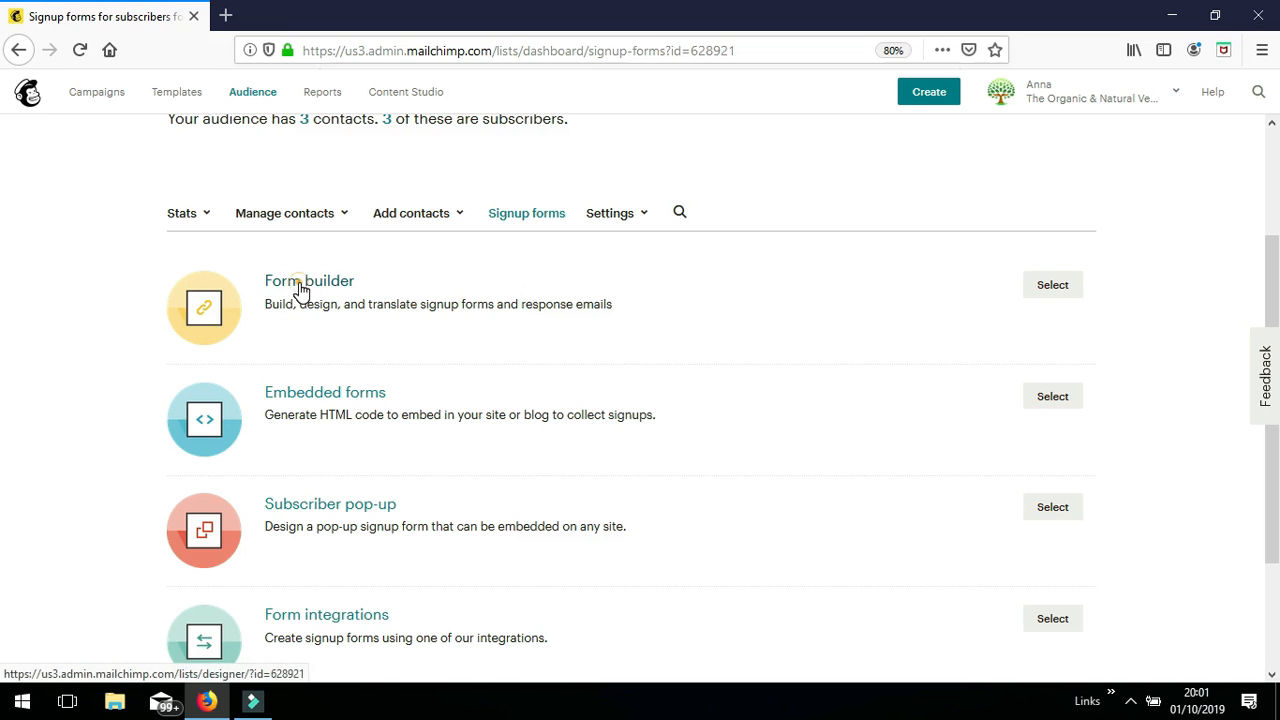
{"action": "left_click", "coordinate": [300, 287]}
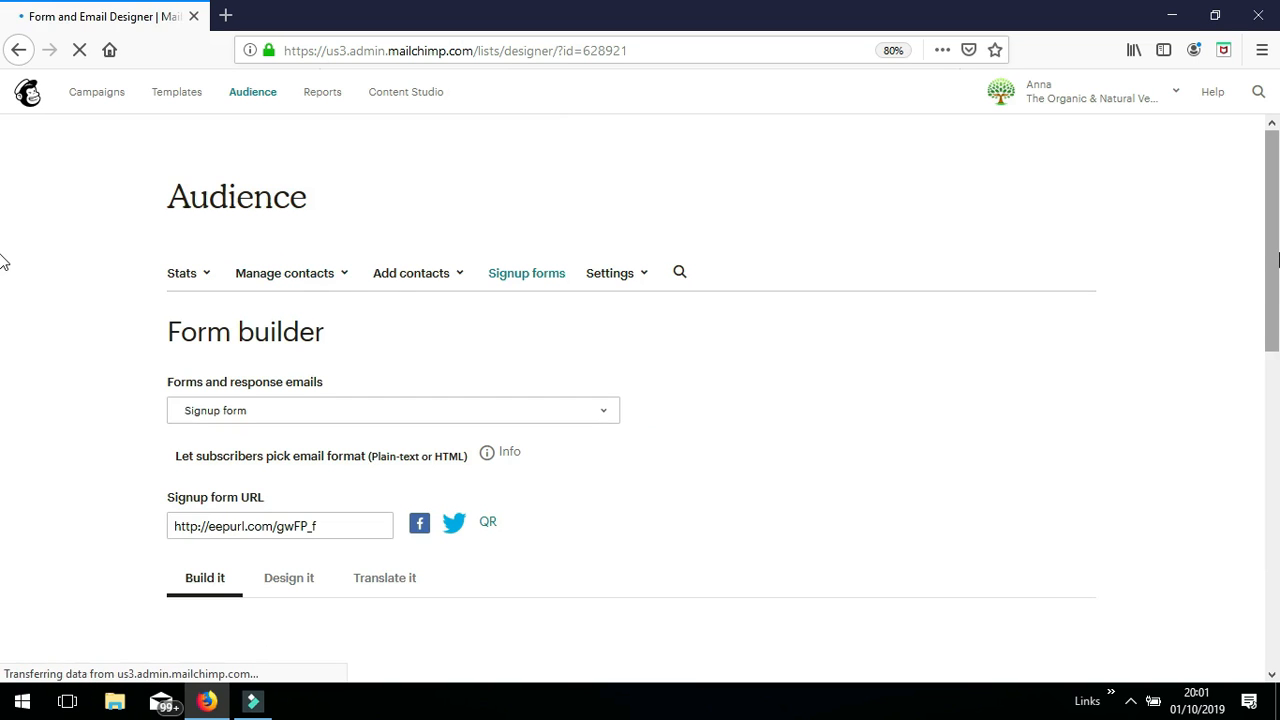
- Open the signup form's header content editor and close it without changes
{"action": "left_click_drag", "start_coordinate": [1272, 200], "coordinate": [1255, 494]}
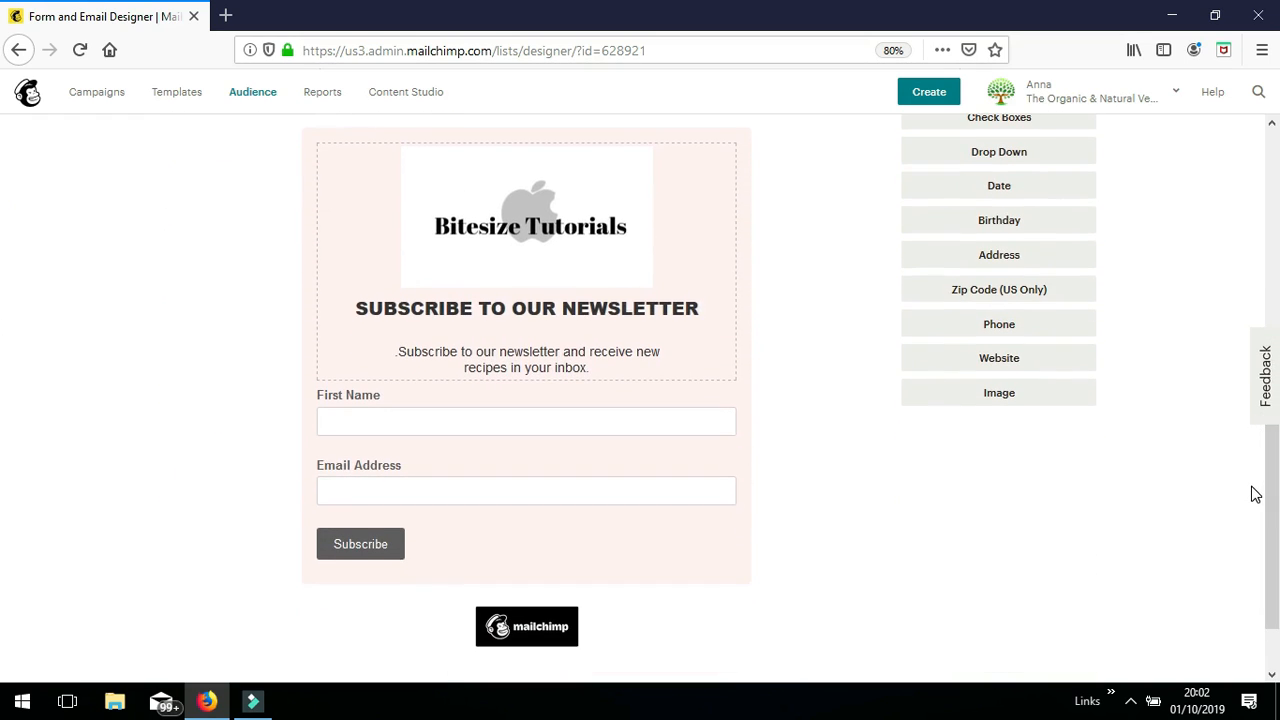
{"action": "left_click", "coordinate": [615, 262]}
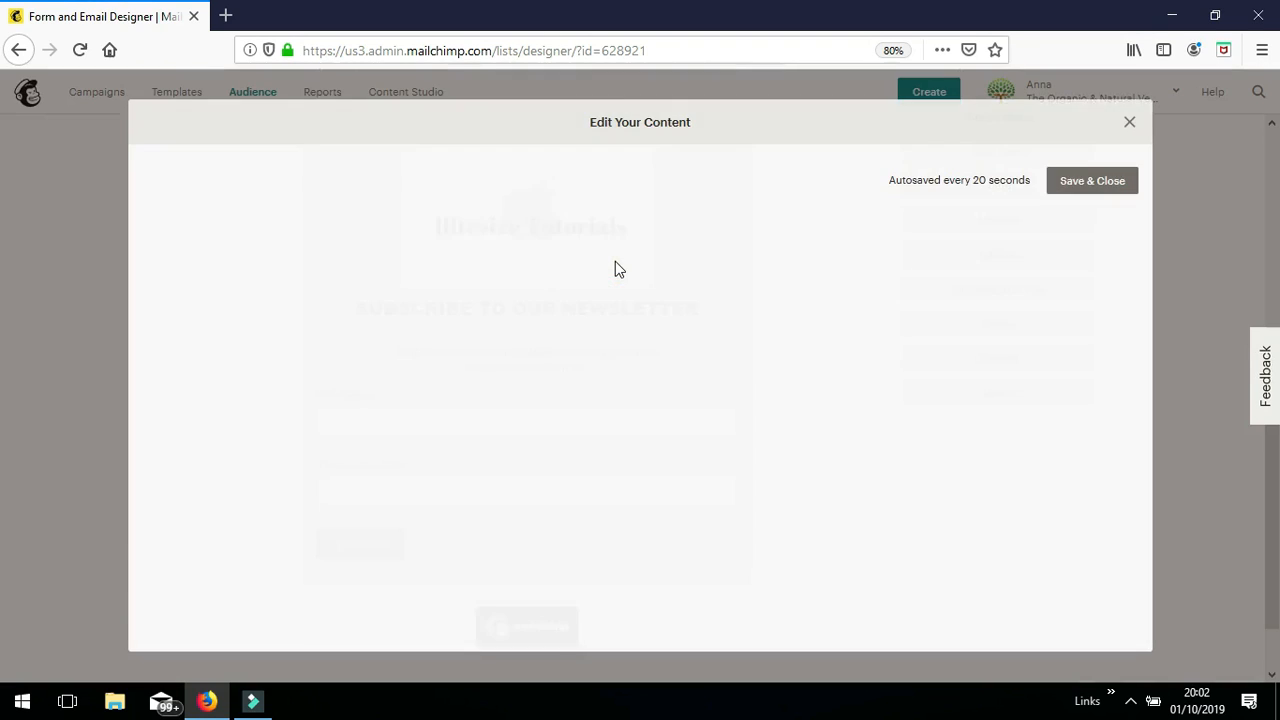
{"action": "left_click", "coordinate": [1129, 125]}
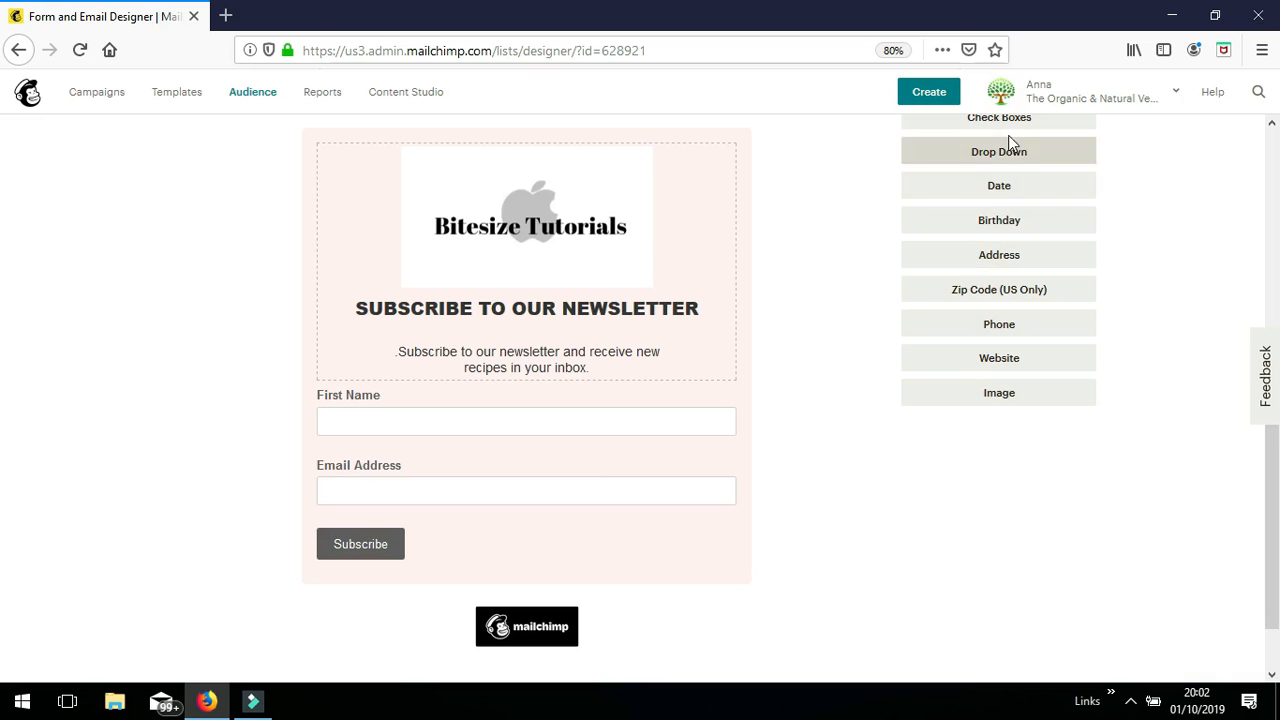
{"action": "scroll", "coordinate": [1276, 497], "scroll_direction": "up", "scroll_amount": 5}
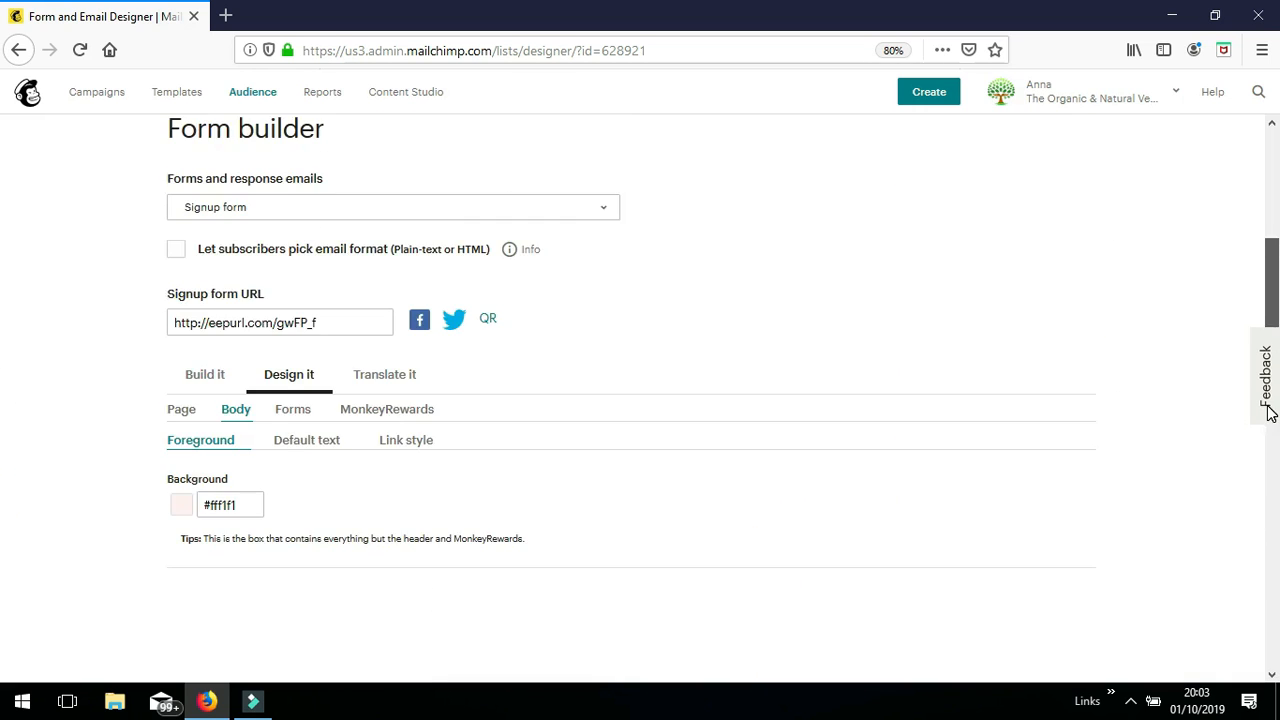
{"action": "scroll", "coordinate": [1270, 413], "scroll_direction": "up", "scroll_amount": 2}
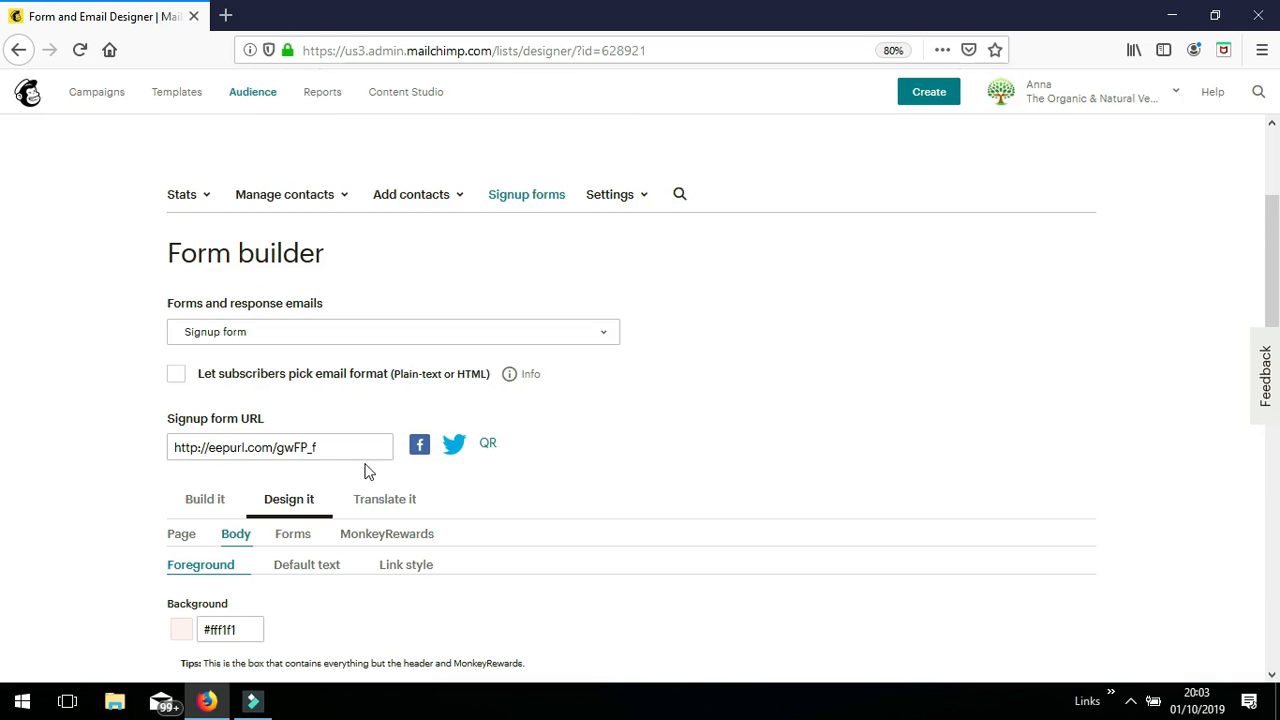
{"action": "left_click_drag", "start_coordinate": [341, 452], "coordinate": [165, 436]}
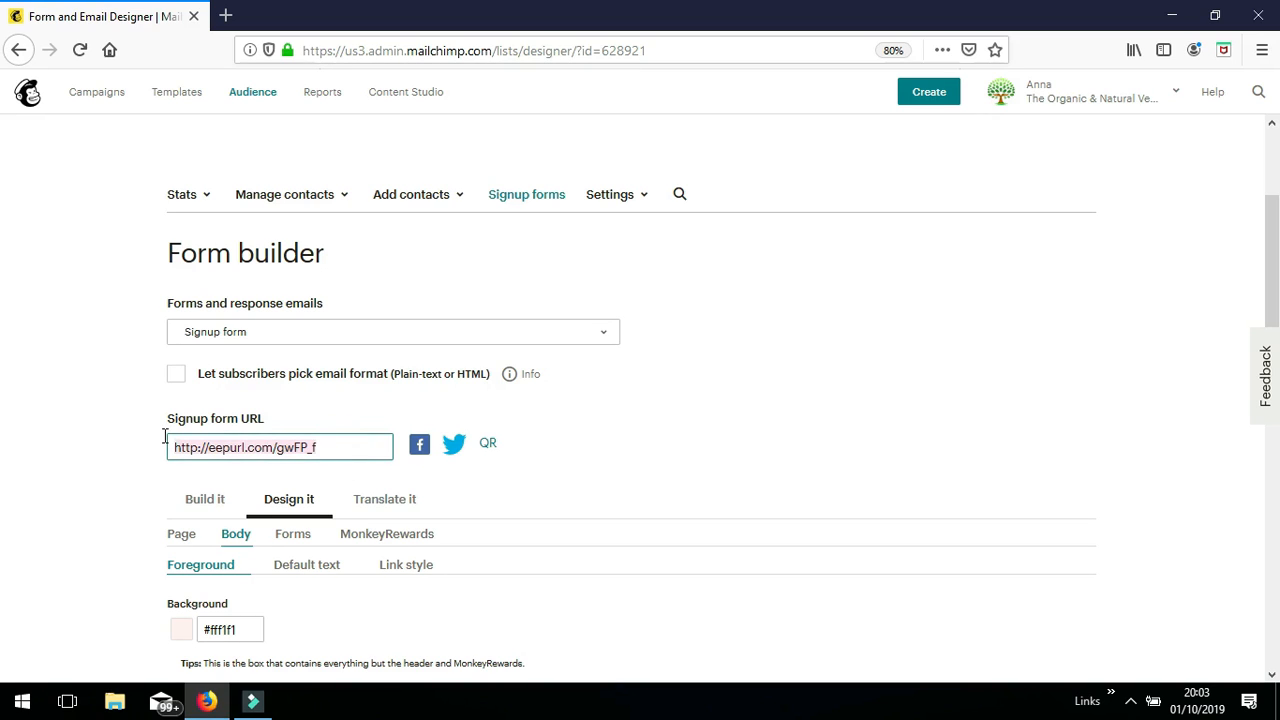
{"action": "right_click", "coordinate": [270, 452]}
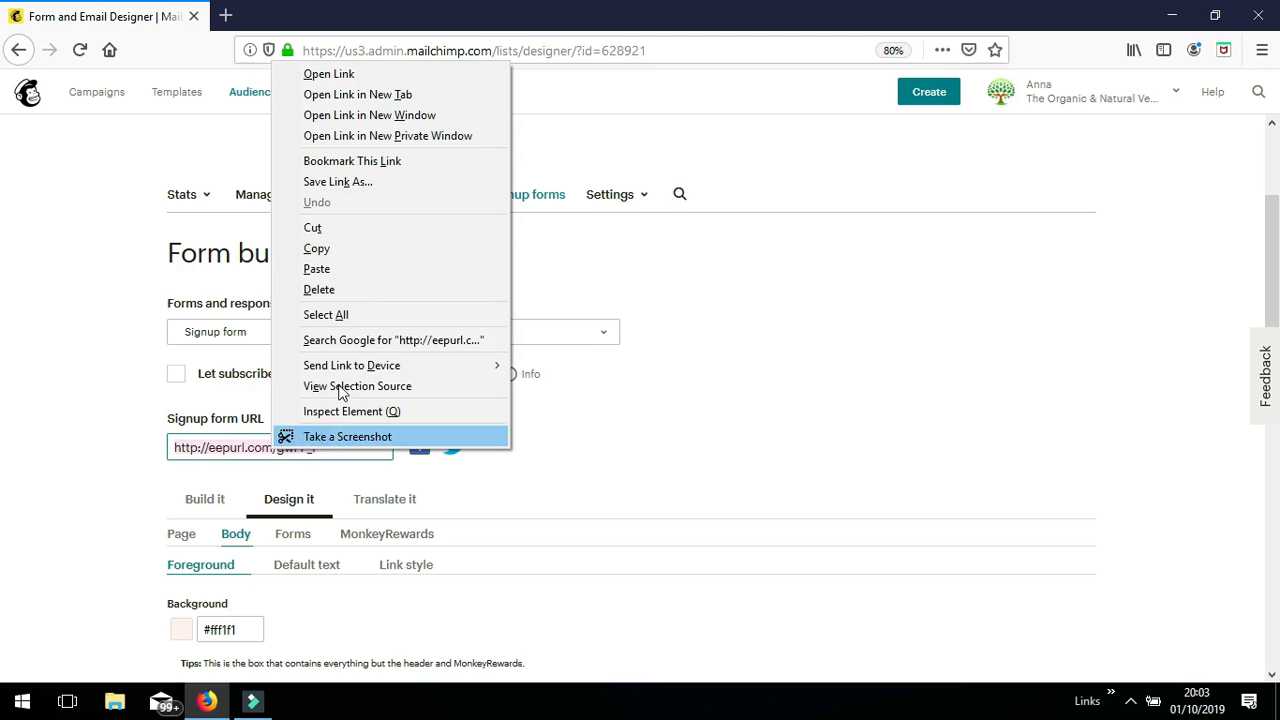
{"action": "left_click", "coordinate": [352, 258]}
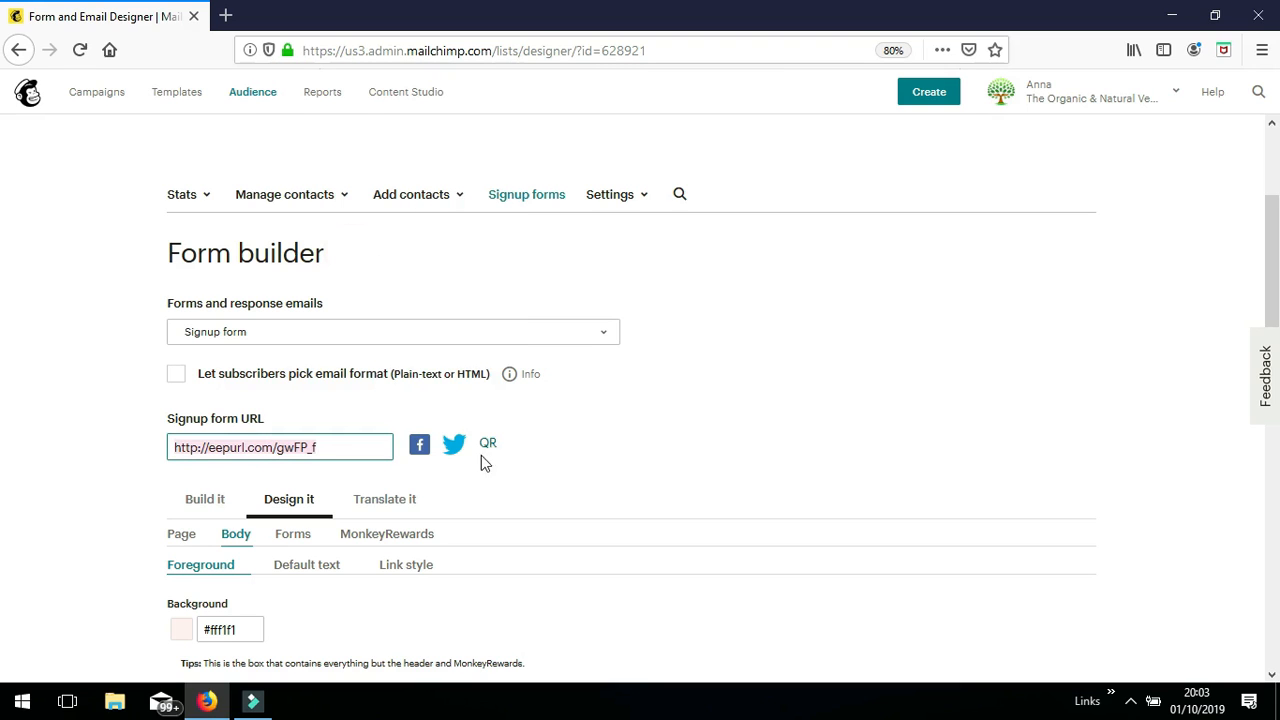
{"action": "left_click", "coordinate": [428, 476]}
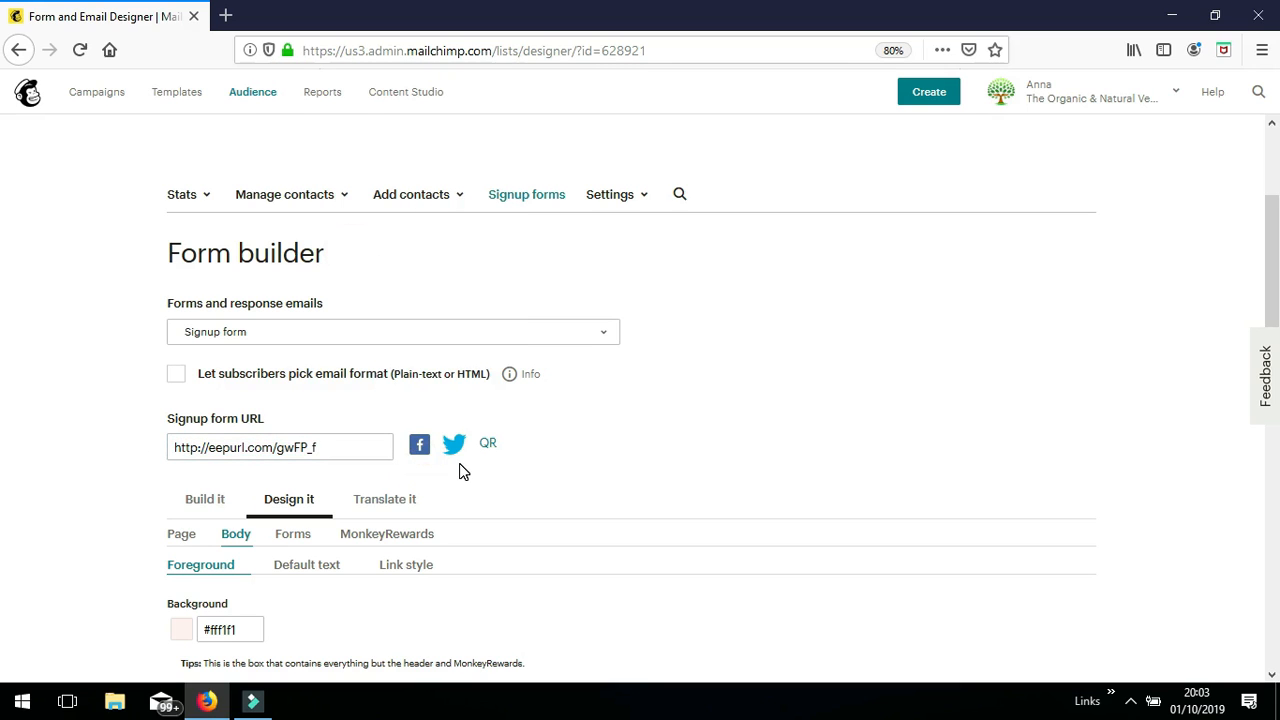
{"action": "left_click", "coordinate": [460, 465]}
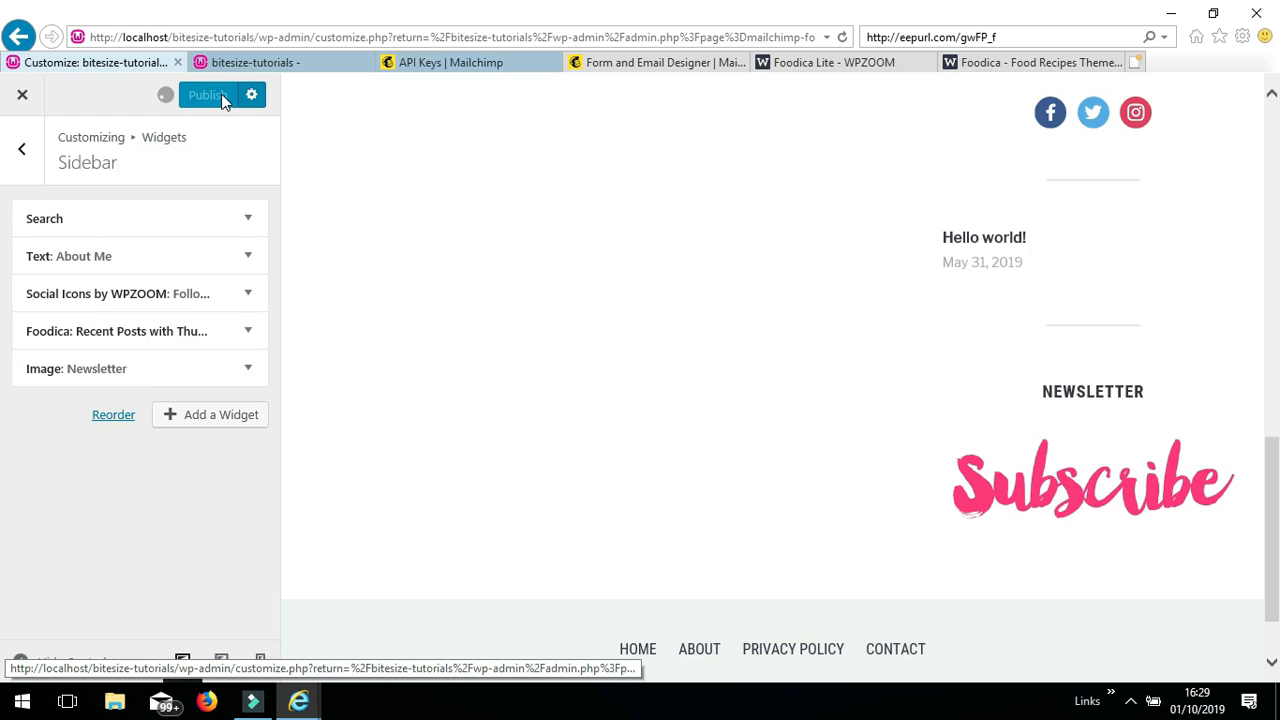
- Publish the Customizer changes and scroll the live home page down to the Newsletter image
{"action": "left_click", "coordinate": [224, 98]}
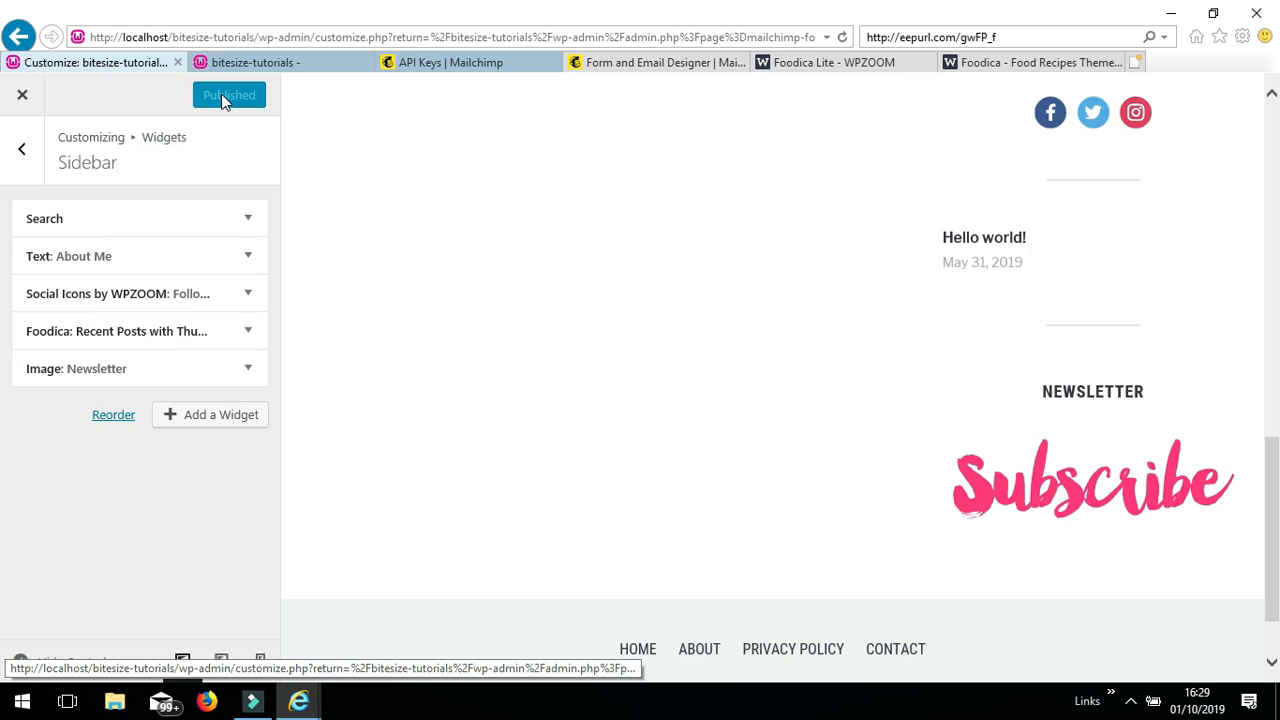
{"action": "left_click", "coordinate": [298, 60]}
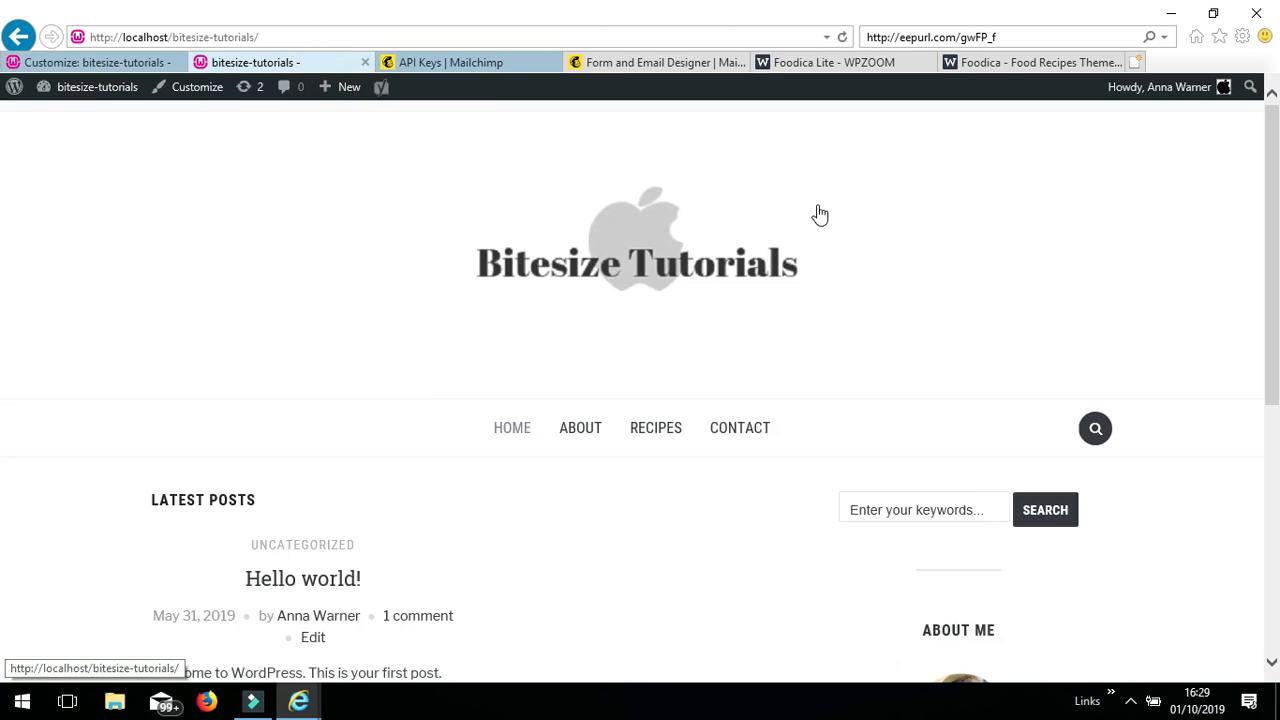
{"action": "left_click_drag", "start_coordinate": [1272, 246], "coordinate": [1273, 612]}
- Confirm the Subscribe image opens the Mailchimp signup form, then look over the Foodica demo page
{"action": "left_click", "coordinate": [951, 429]}
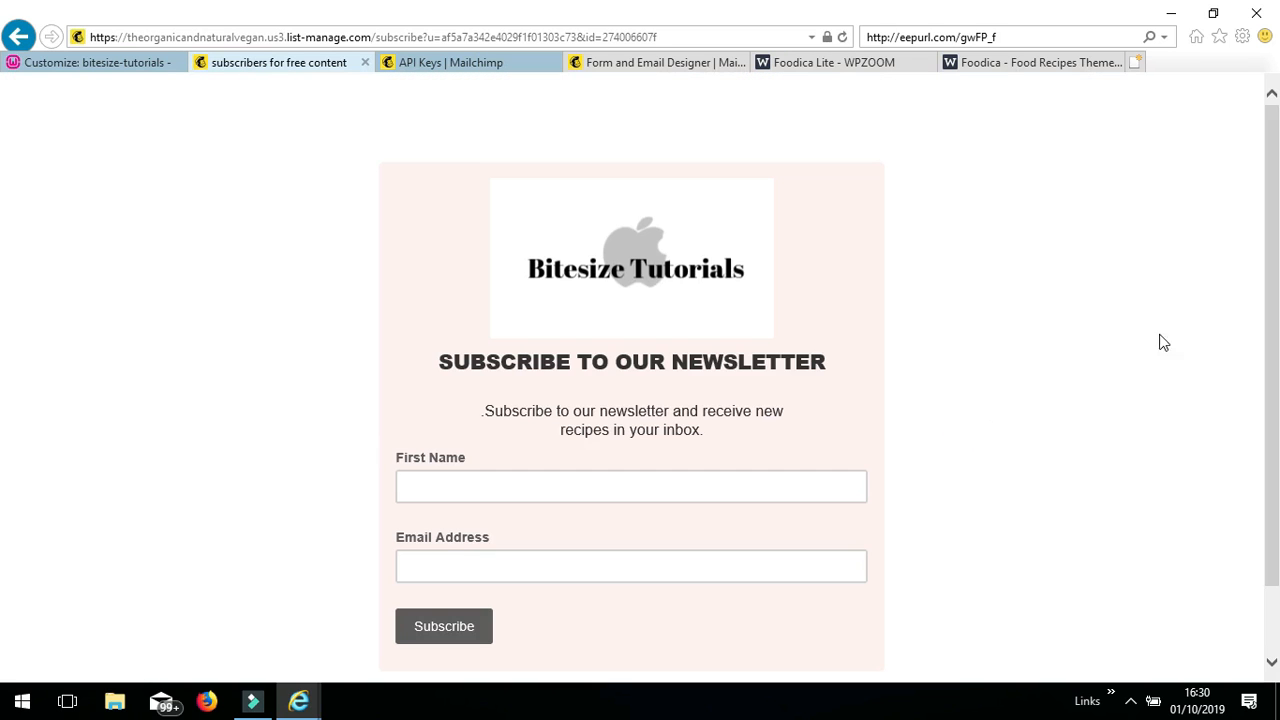
{"action": "scroll", "coordinate": [0, 320], "scroll_direction": "down", "scroll_amount": 1}
{"action": "scroll", "coordinate": [3, 320], "scroll_direction": "up", "scroll_amount": 1}
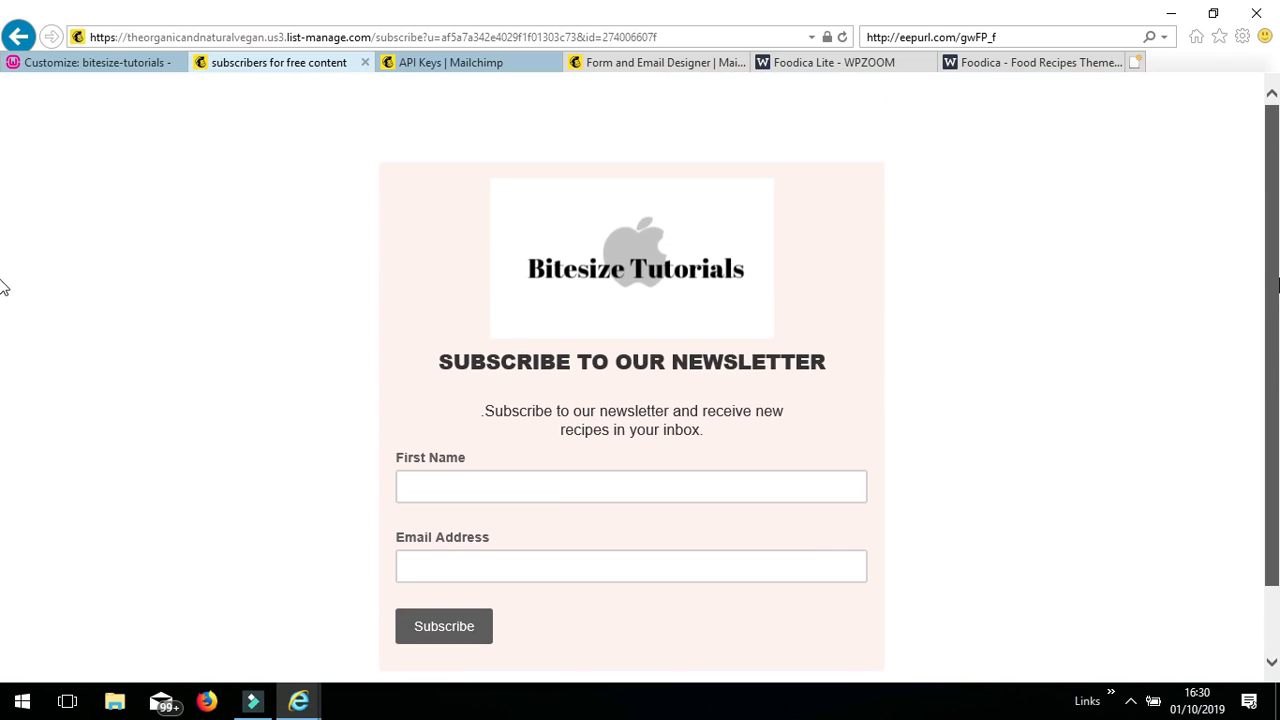
{"action": "left_click", "coordinate": [968, 63]}
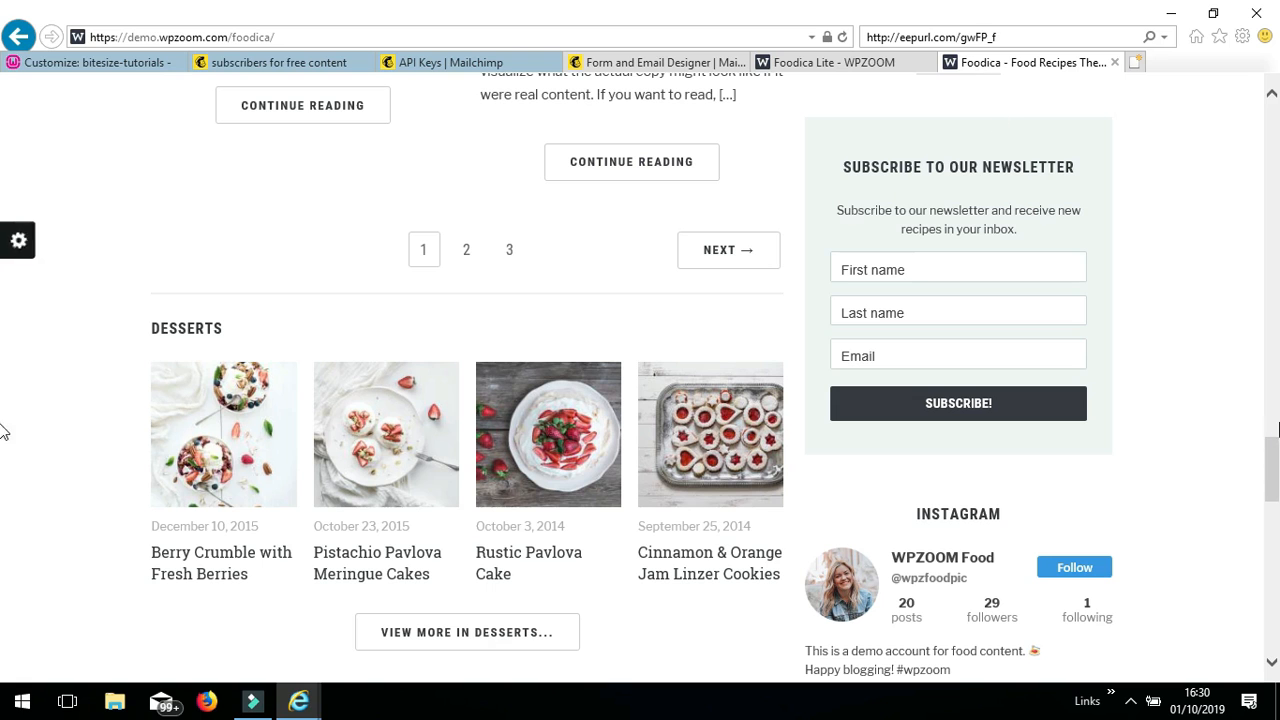
{"action": "scroll", "coordinate": [3, 470], "scroll_direction": "down", "scroll_amount": 5}
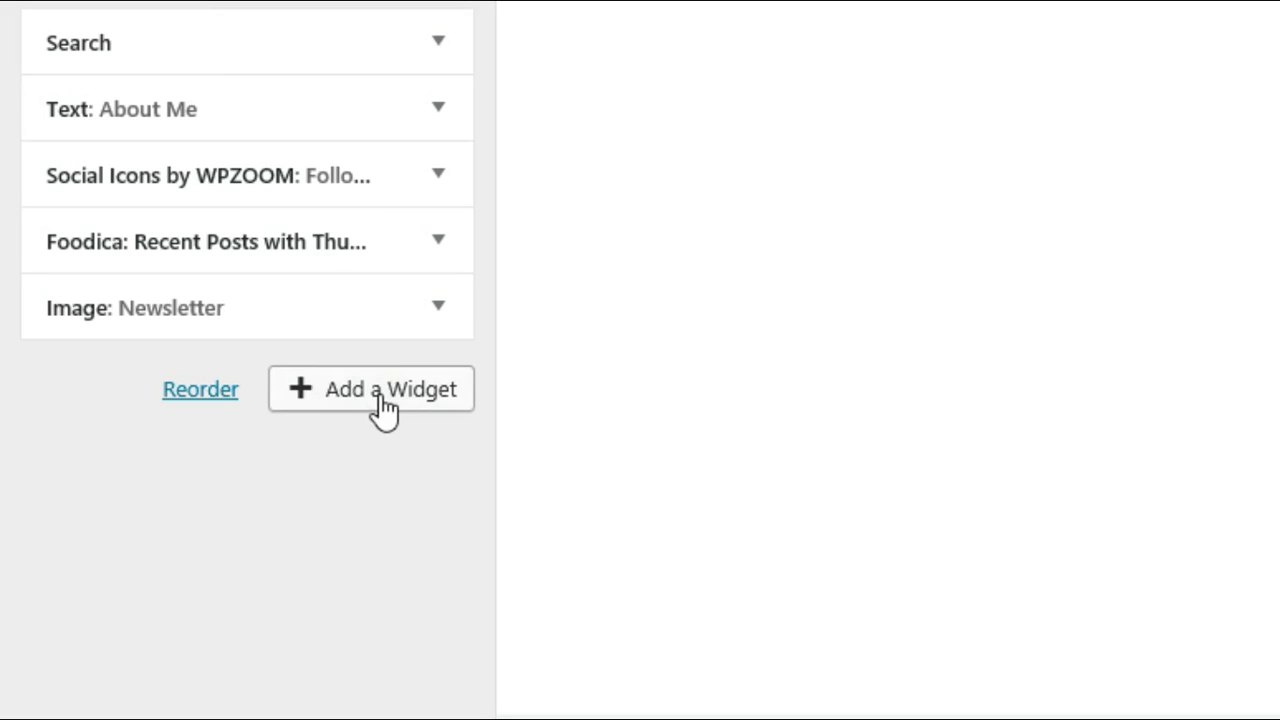
{"action": "left_click", "coordinate": [386, 398]}
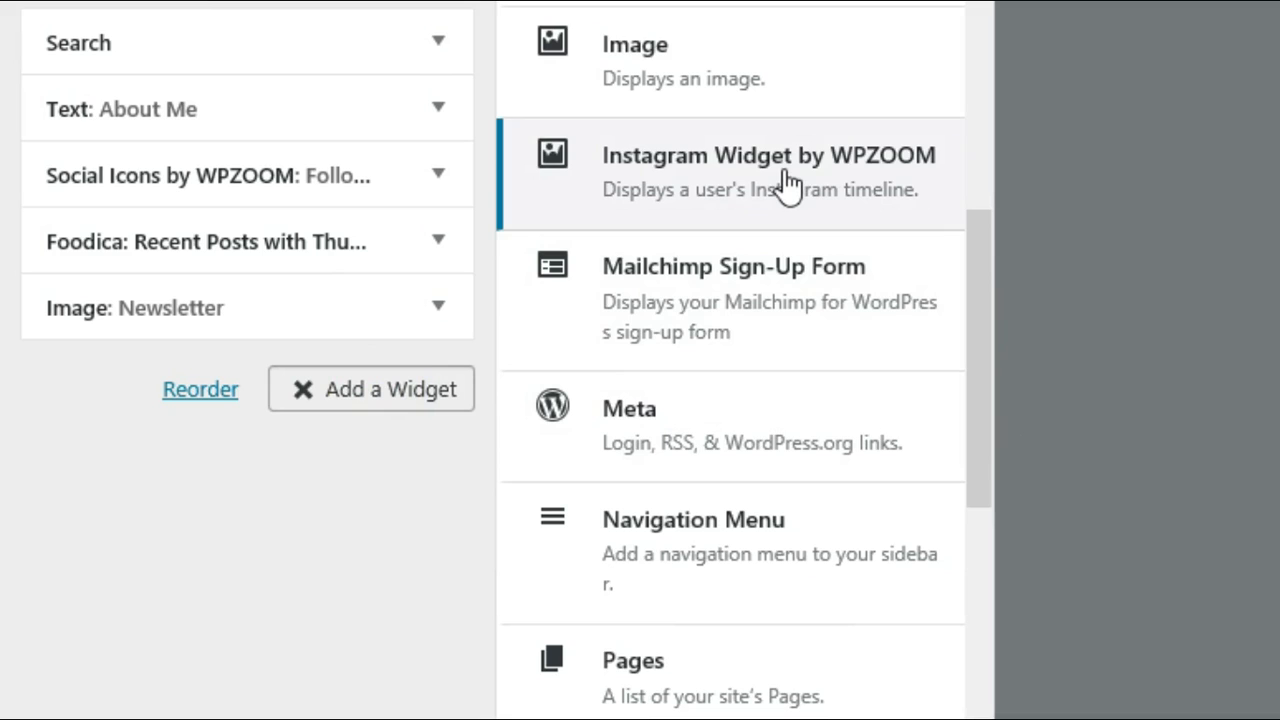
{"action": "left_click", "coordinate": [788, 175]}
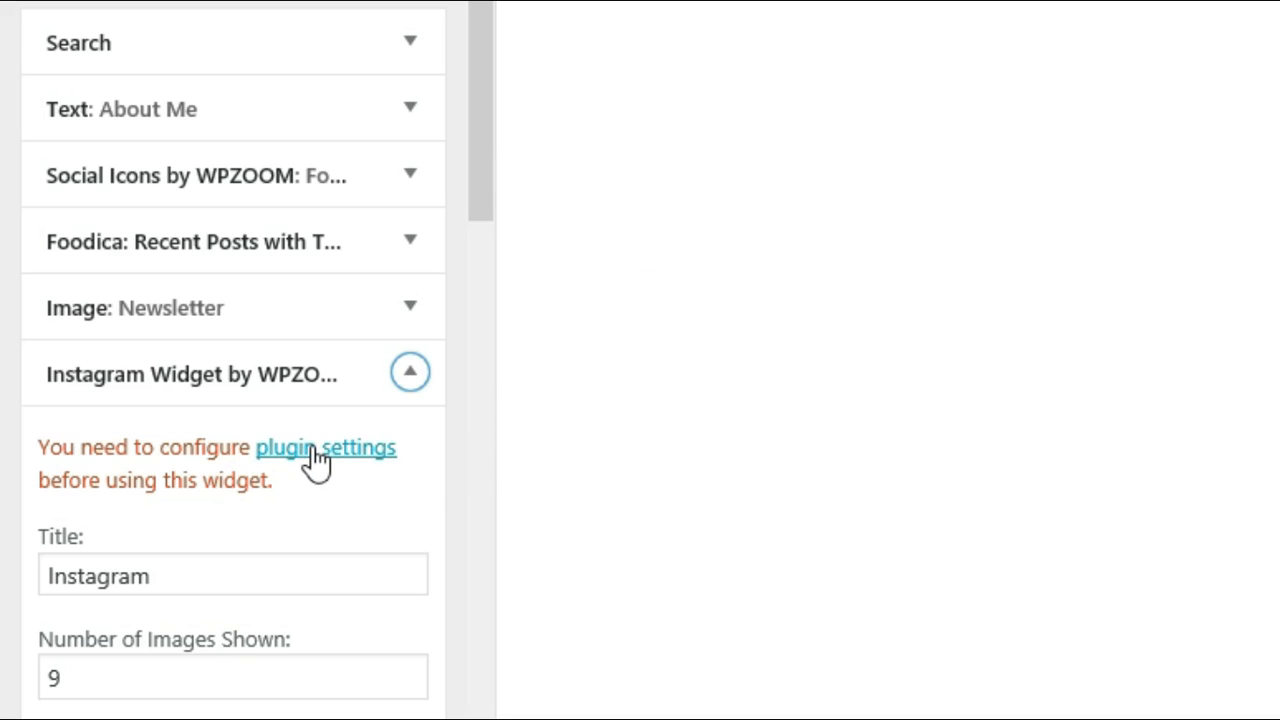
{"action": "left_click_drag", "start_coordinate": [480, 170], "coordinate": [475, 346]}
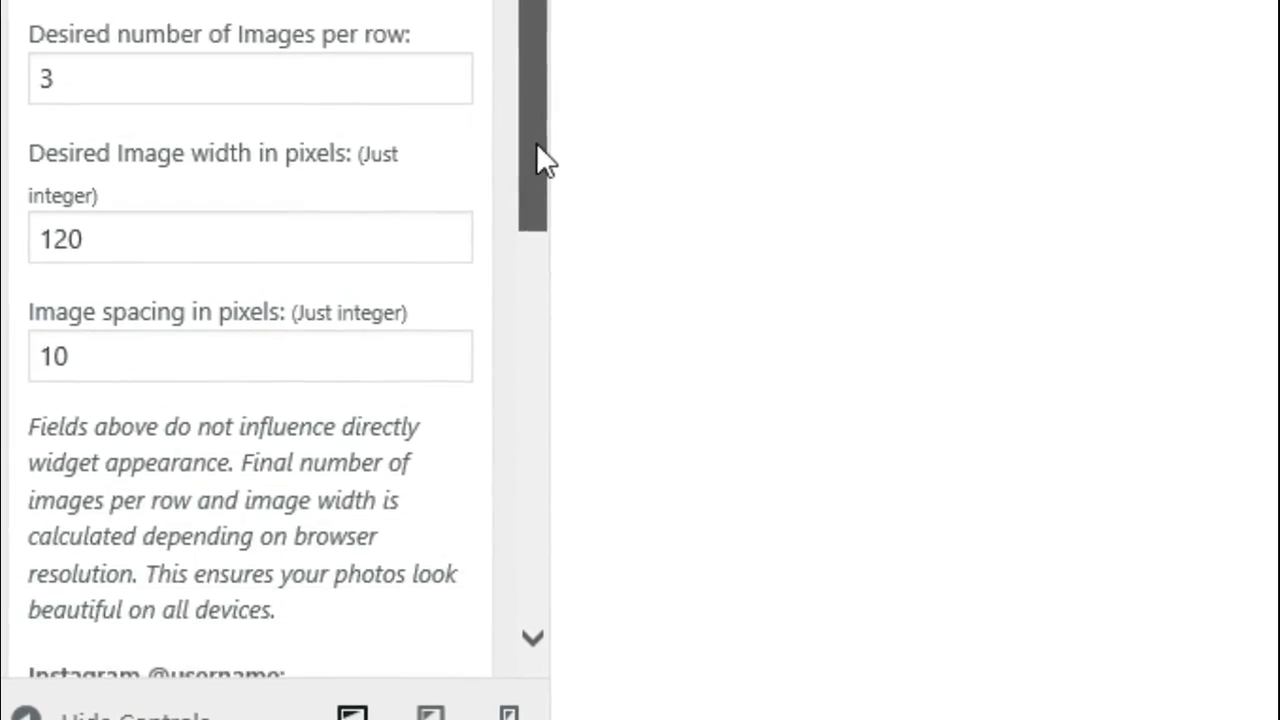
{"action": "left_click_drag", "start_coordinate": [530, 252], "coordinate": [526, 310]}
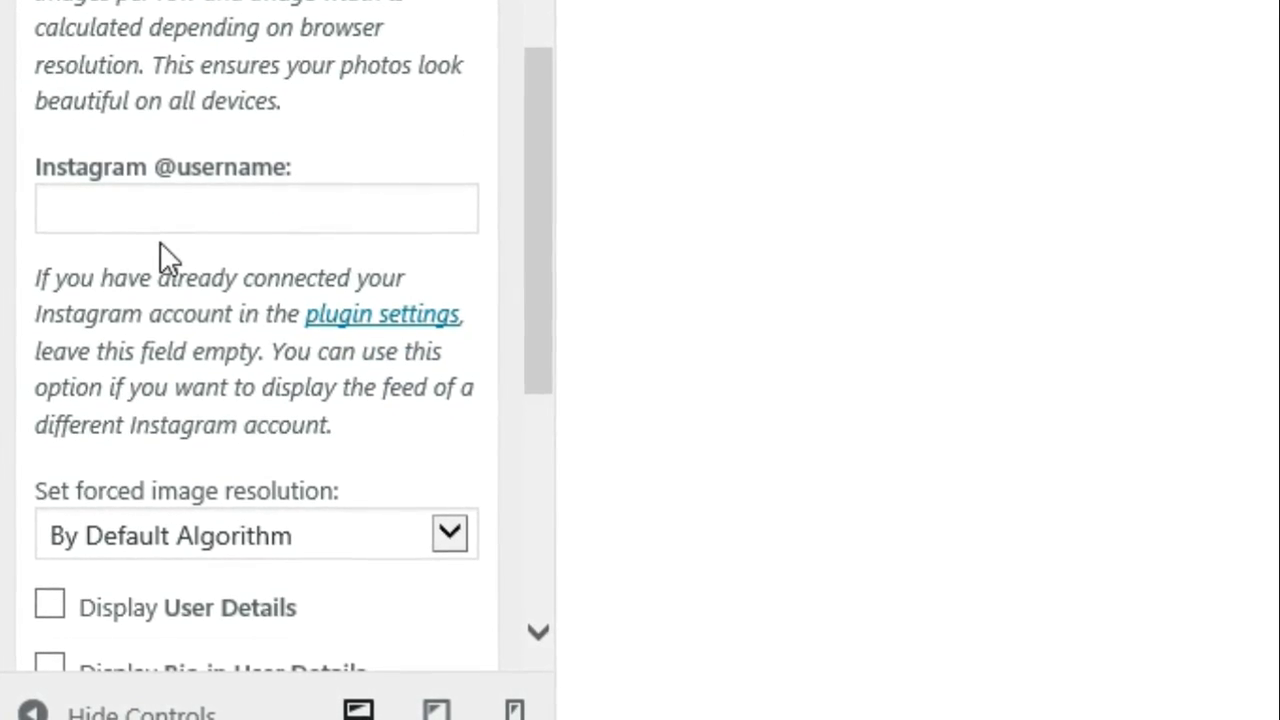
{"action": "left_click", "coordinate": [81, 206]}
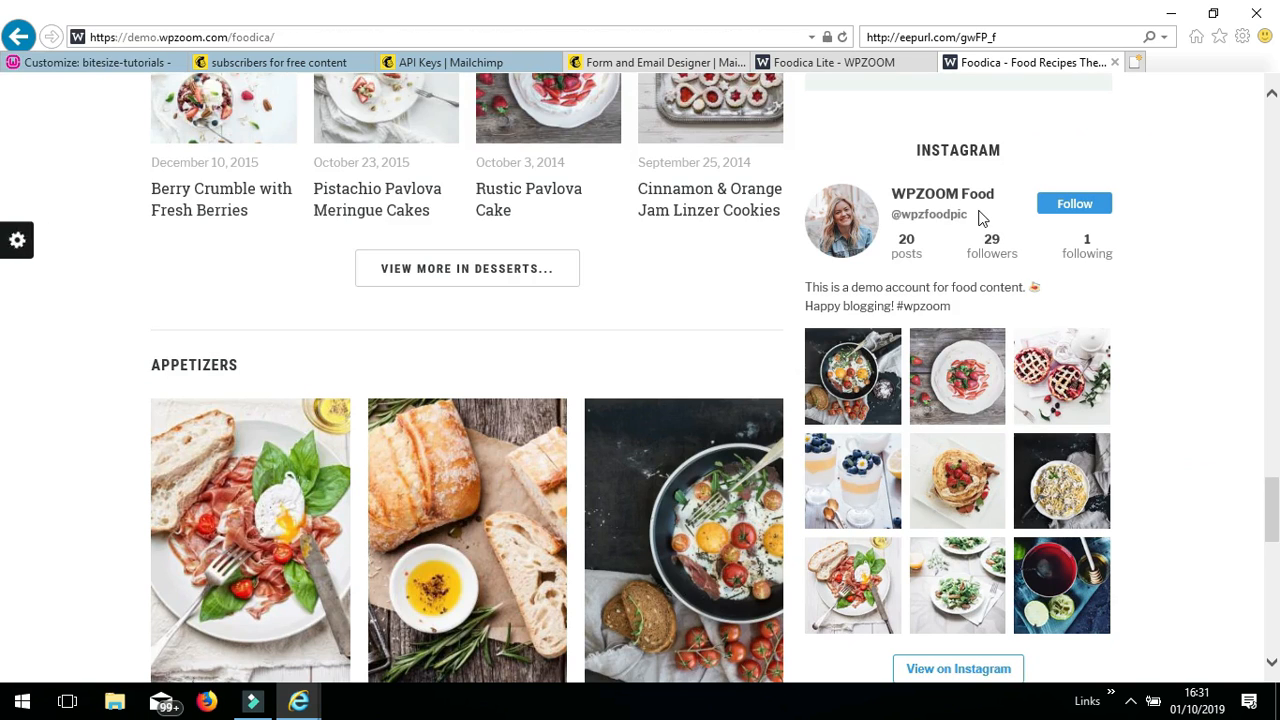
{"action": "left_click_drag", "start_coordinate": [972, 218], "coordinate": [897, 222]}
{"action": "right_click", "coordinate": [914, 217]}
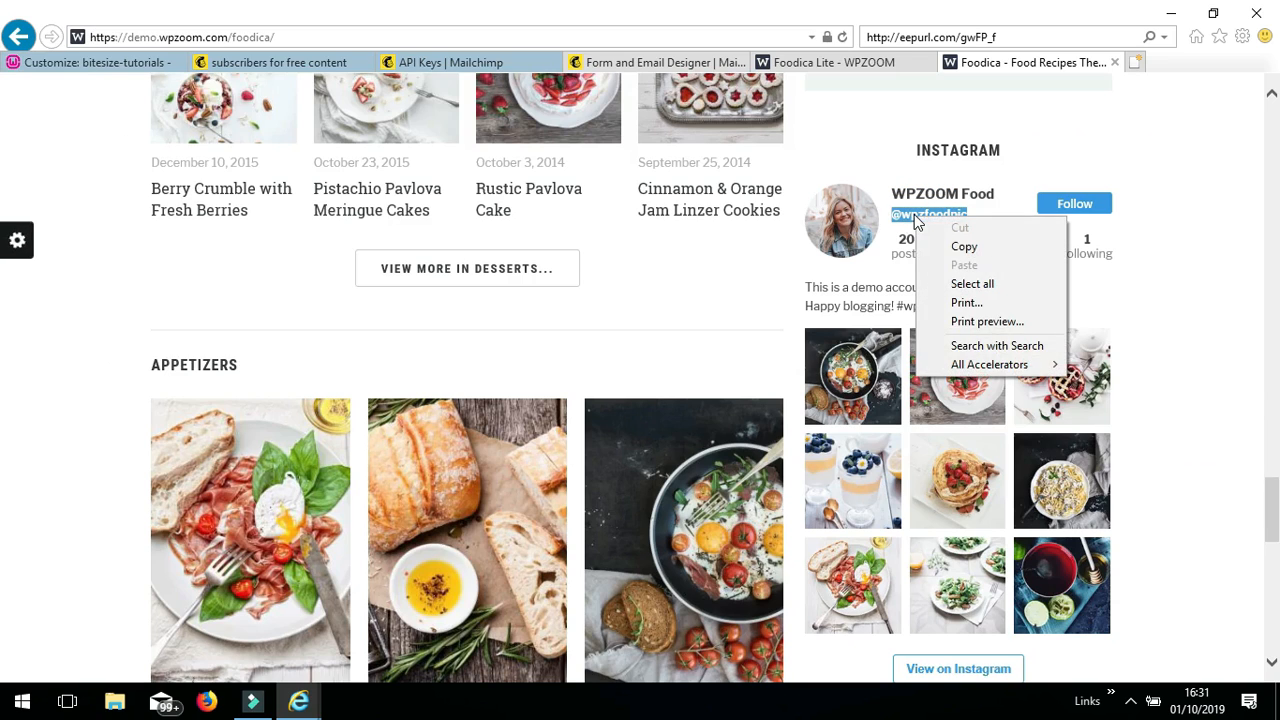
{"action": "left_click", "coordinate": [962, 247]}
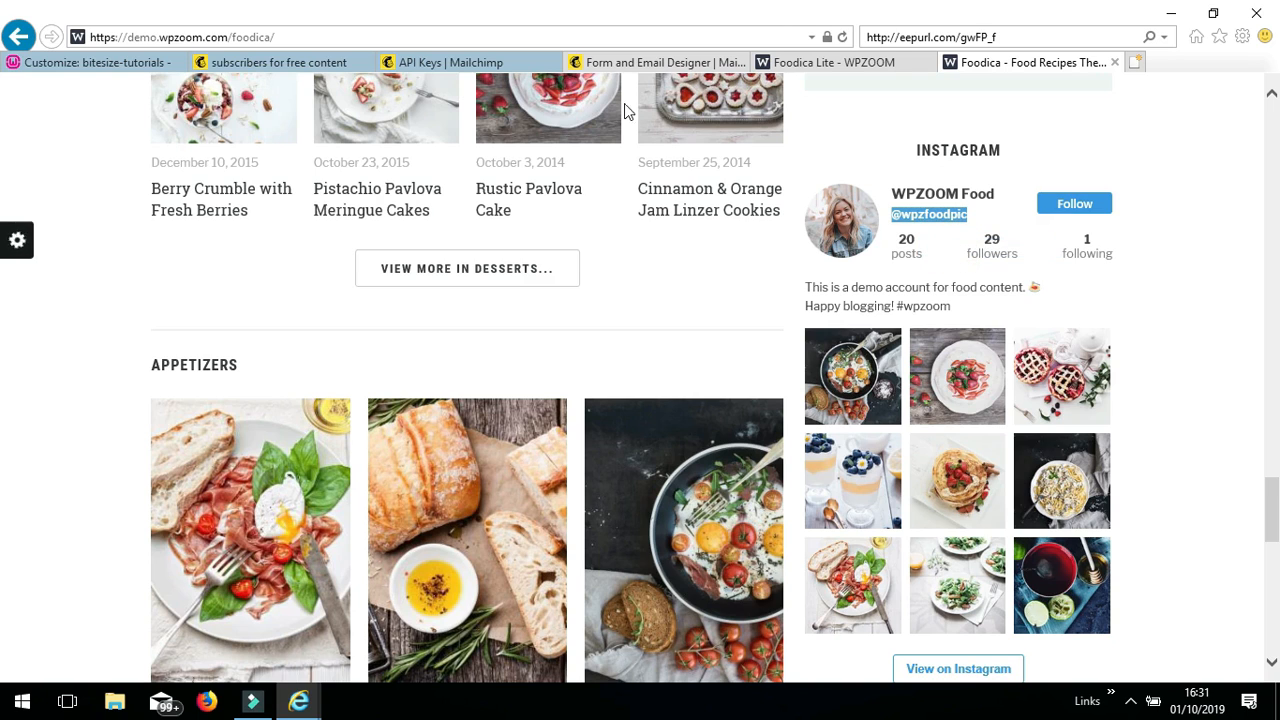
{"action": "left_click", "coordinate": [137, 60]}
{"action": "right_click", "coordinate": [34, 410]}
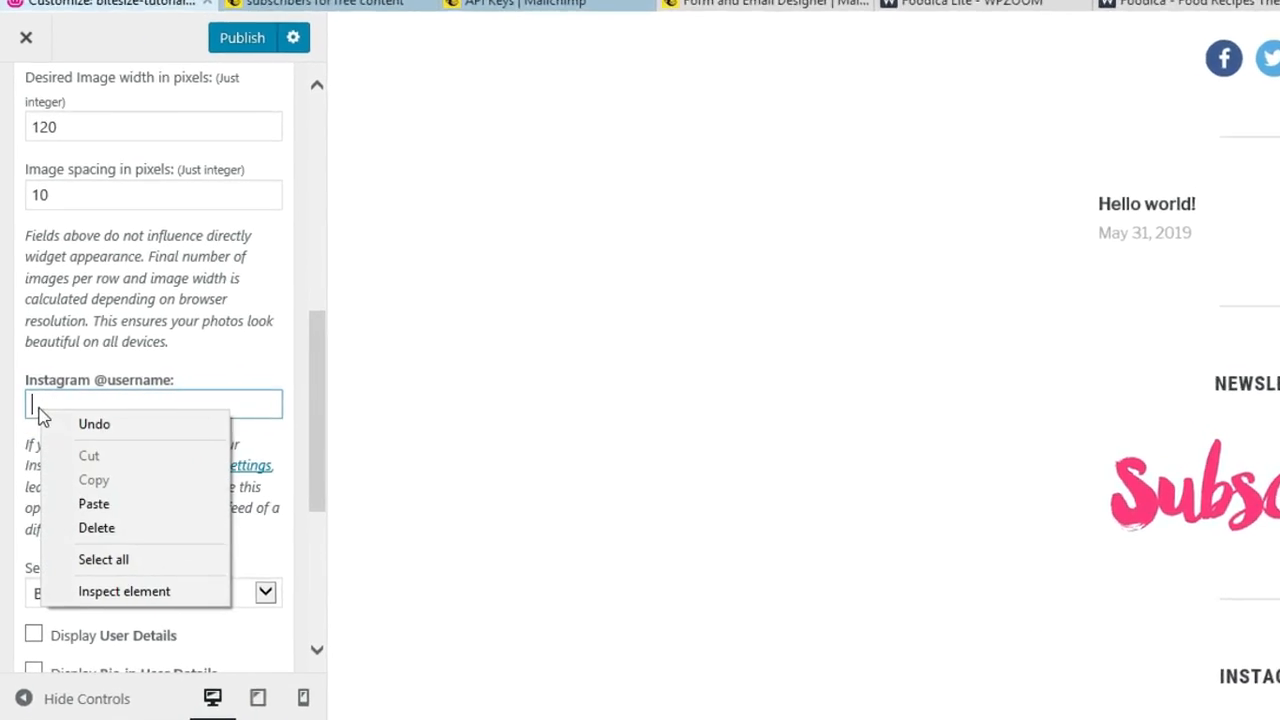
{"action": "left_click", "coordinate": [98, 505]}
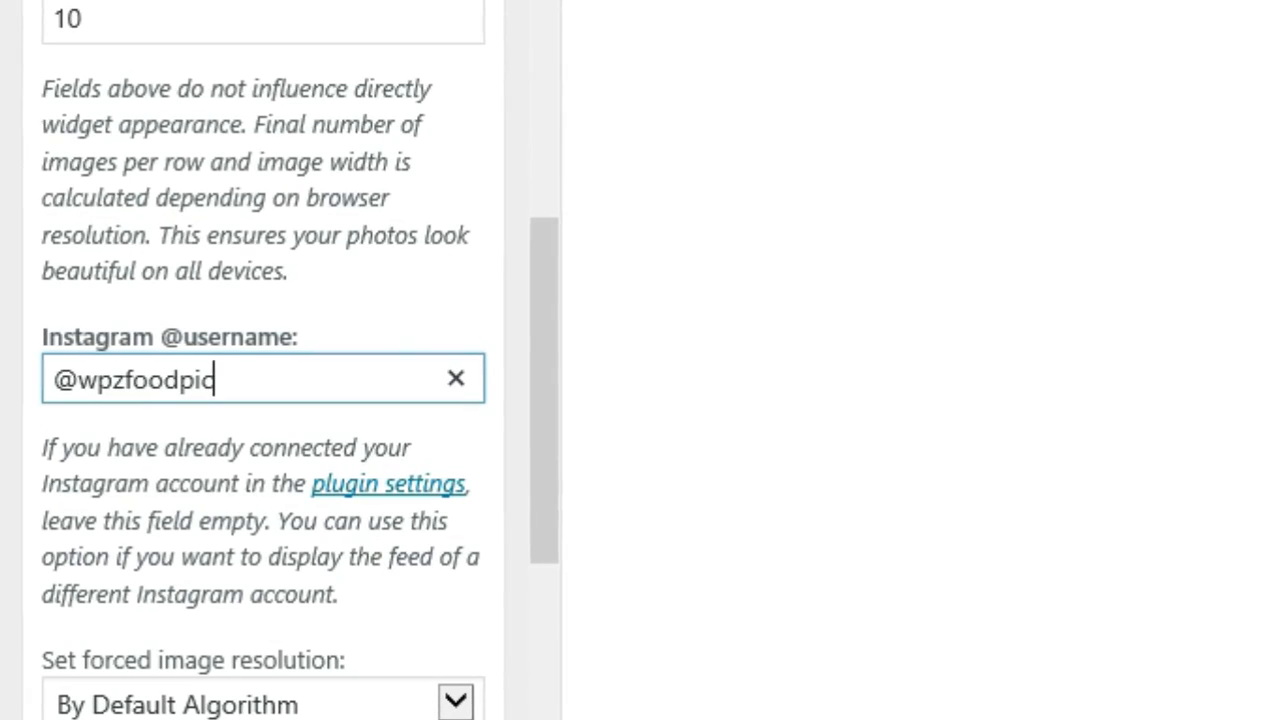
{"action": "left_click", "coordinate": [4, 328]}
{"action": "left_click_drag", "start_coordinate": [546, 496], "coordinate": [543, 662]}
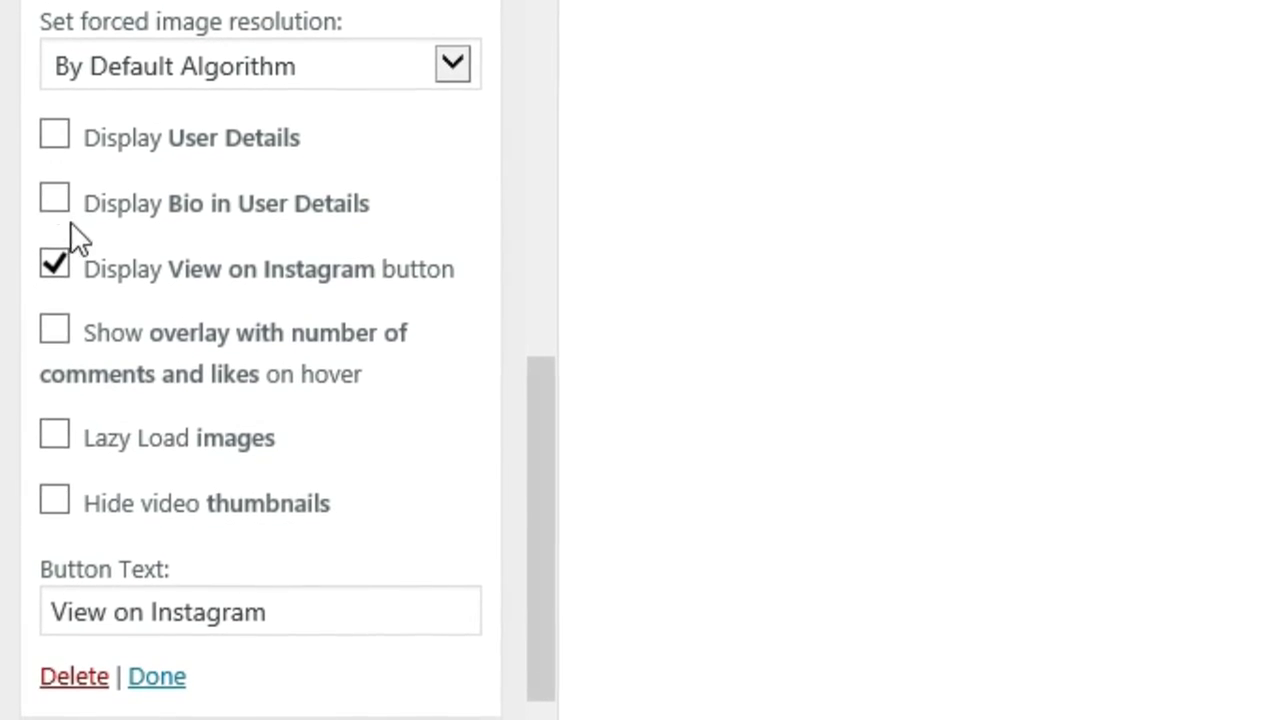
{"action": "left_click", "coordinate": [58, 138]}
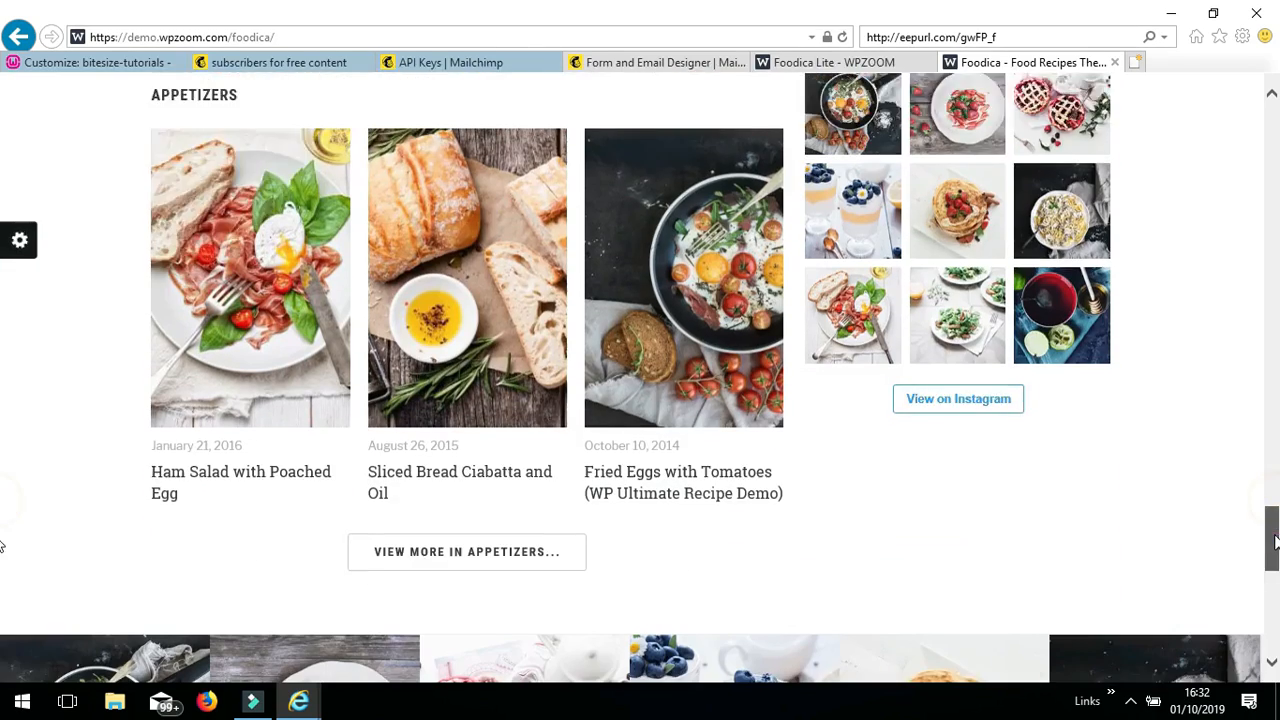
{"action": "left_click_drag", "start_coordinate": [1275, 542], "coordinate": [1276, 607]}
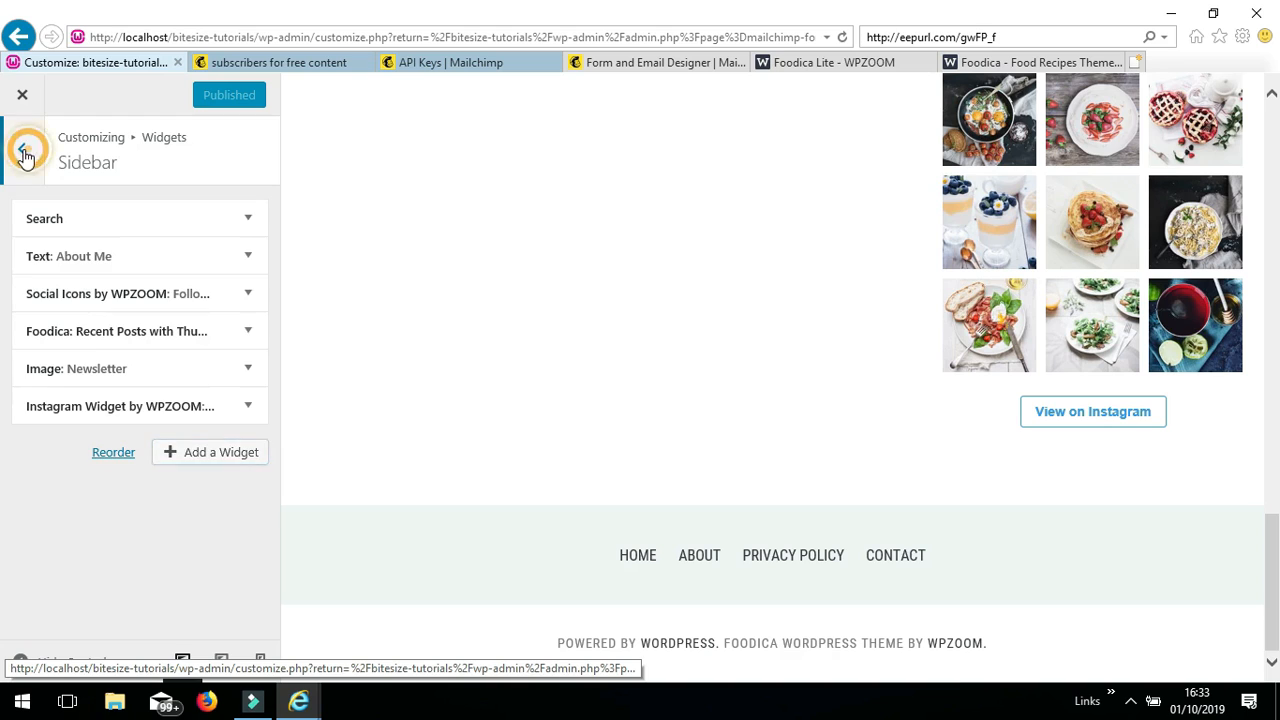
- Add a Mailchimp Sign-Up Form widget titled Newsletter to Footer: Column 1
{"action": "left_click", "coordinate": [21, 147]}
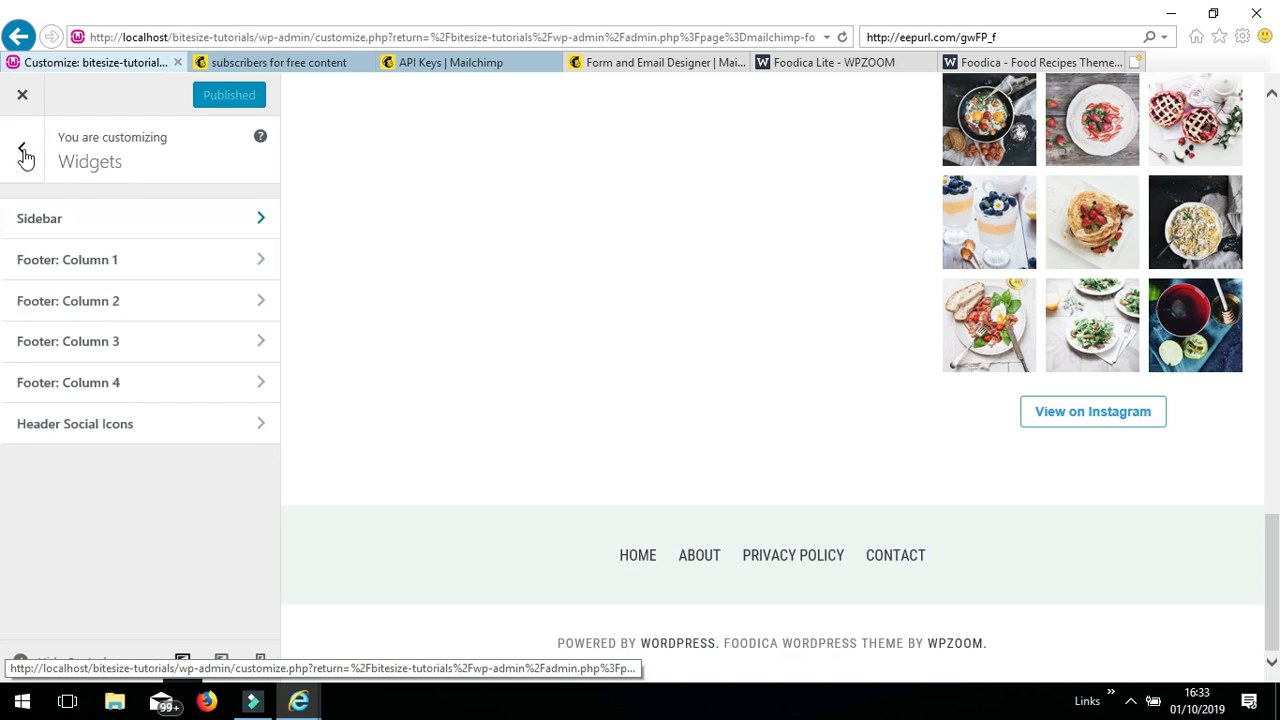
{"action": "left_click", "coordinate": [203, 264]}
{"action": "left_click", "coordinate": [206, 224]}
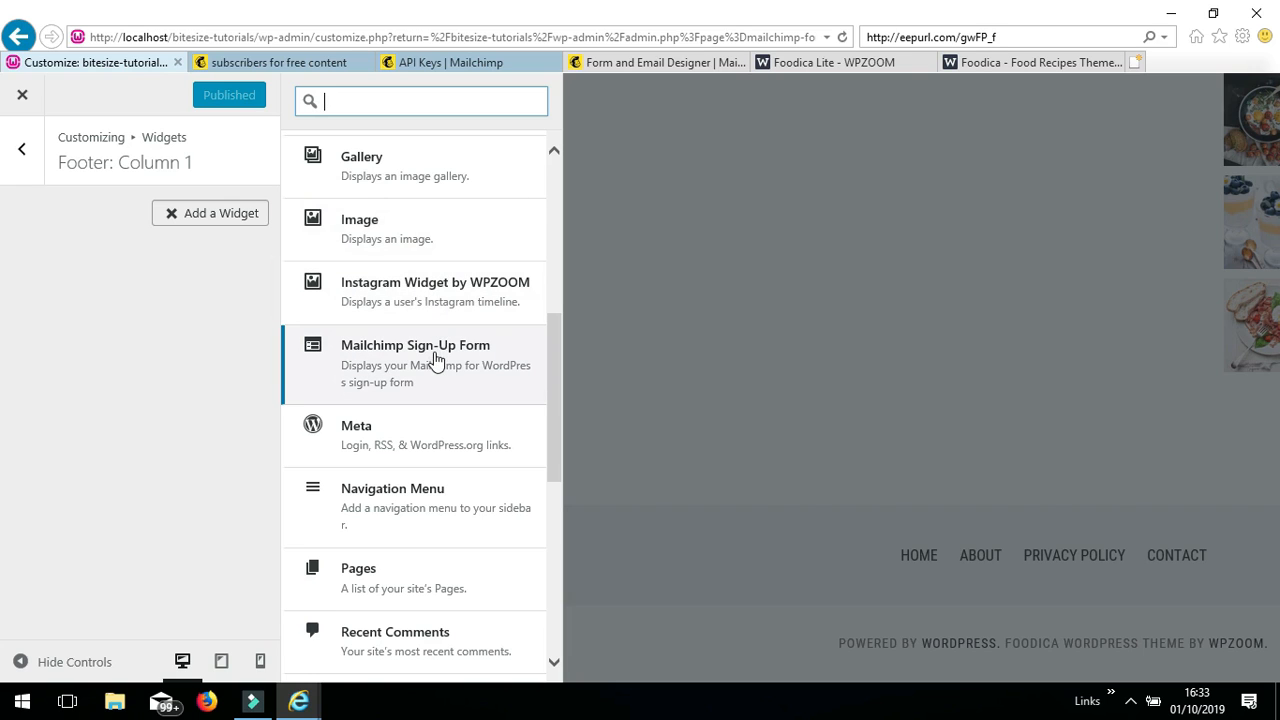
{"action": "left_click", "coordinate": [434, 352]}
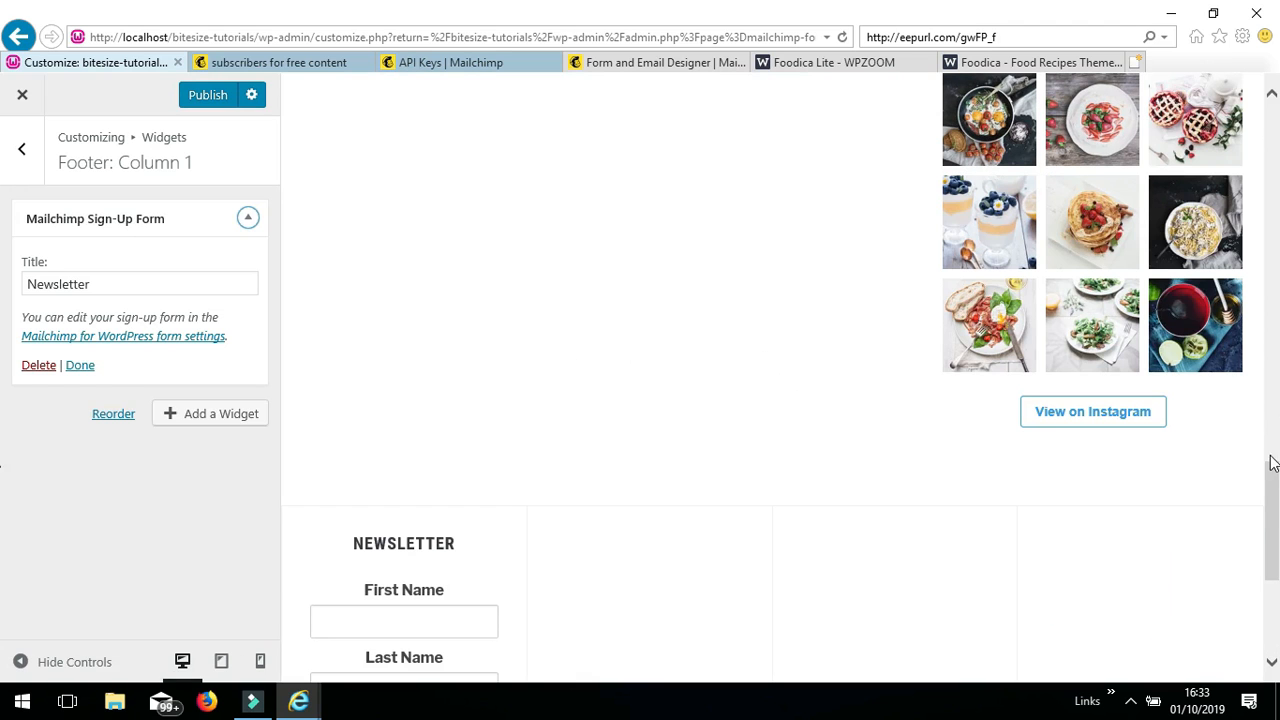
{"action": "left_click_drag", "start_coordinate": [1273, 479], "coordinate": [1273, 516]}
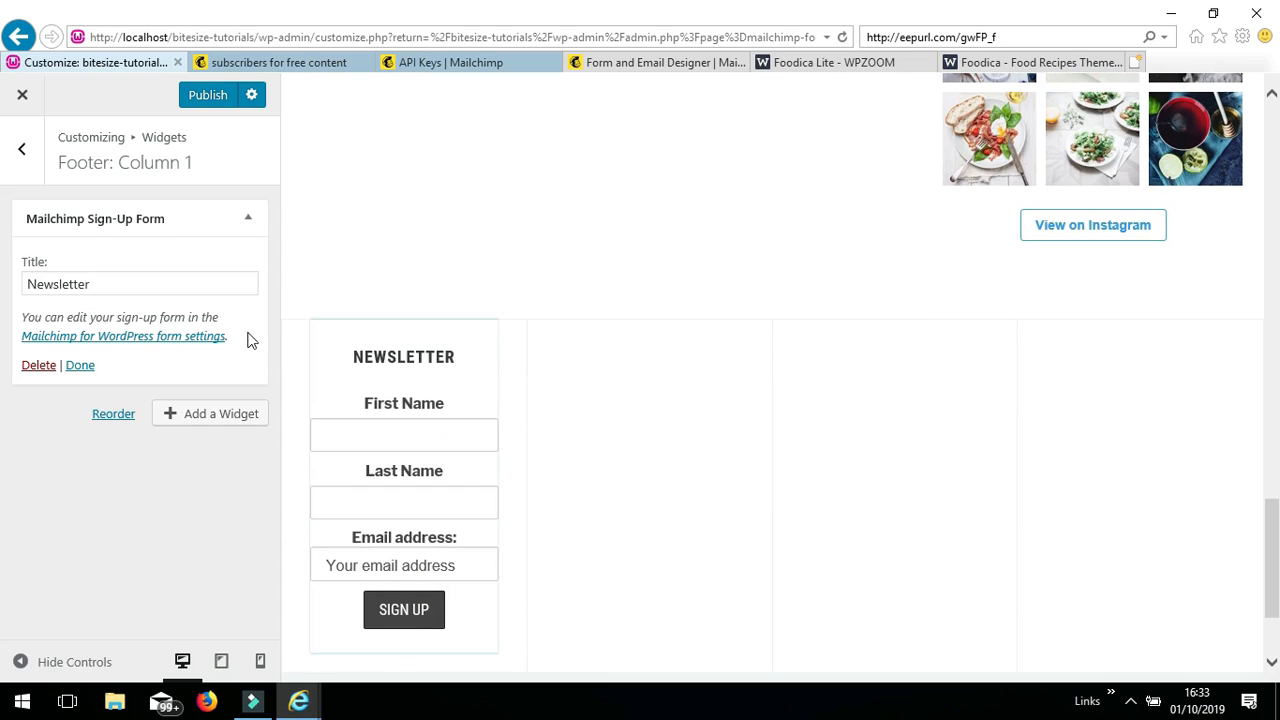
{"action": "left_click", "coordinate": [80, 366]}
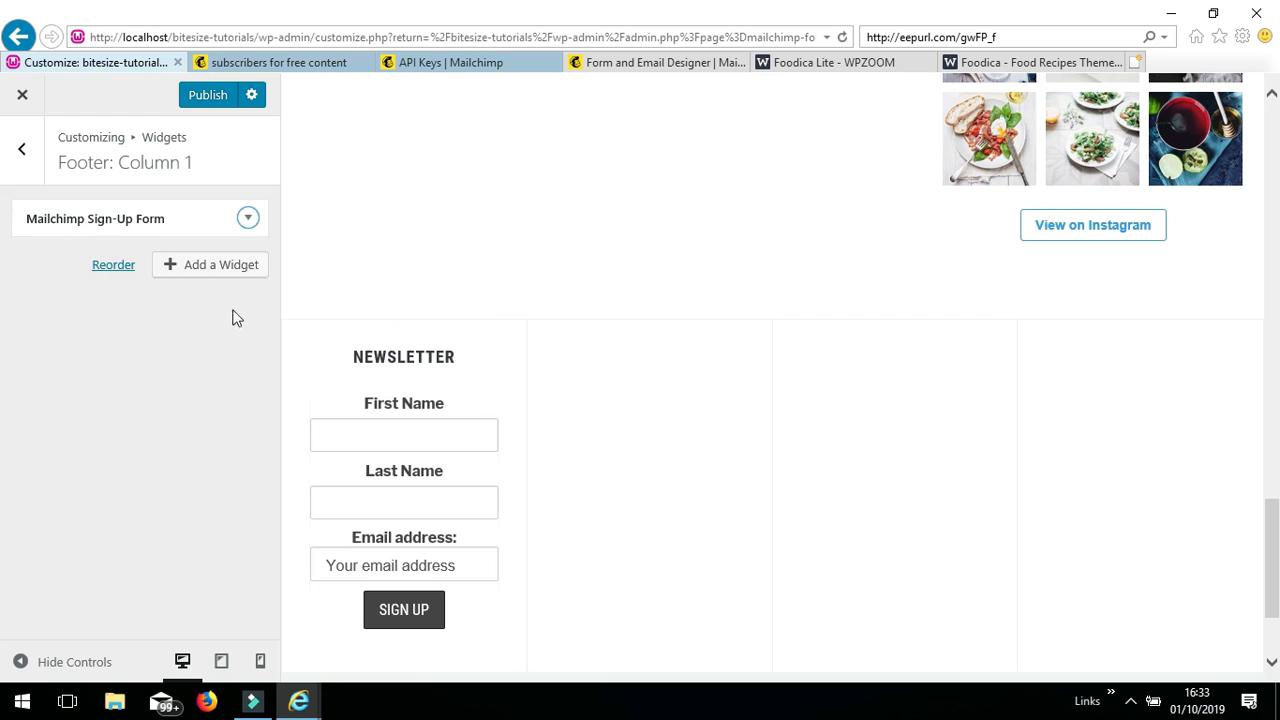
- Add a Pages widget to Footer: Column 2 listing About, Contact, Home, Privacy Policy and Recipes
{"action": "left_click", "coordinate": [21, 150]}
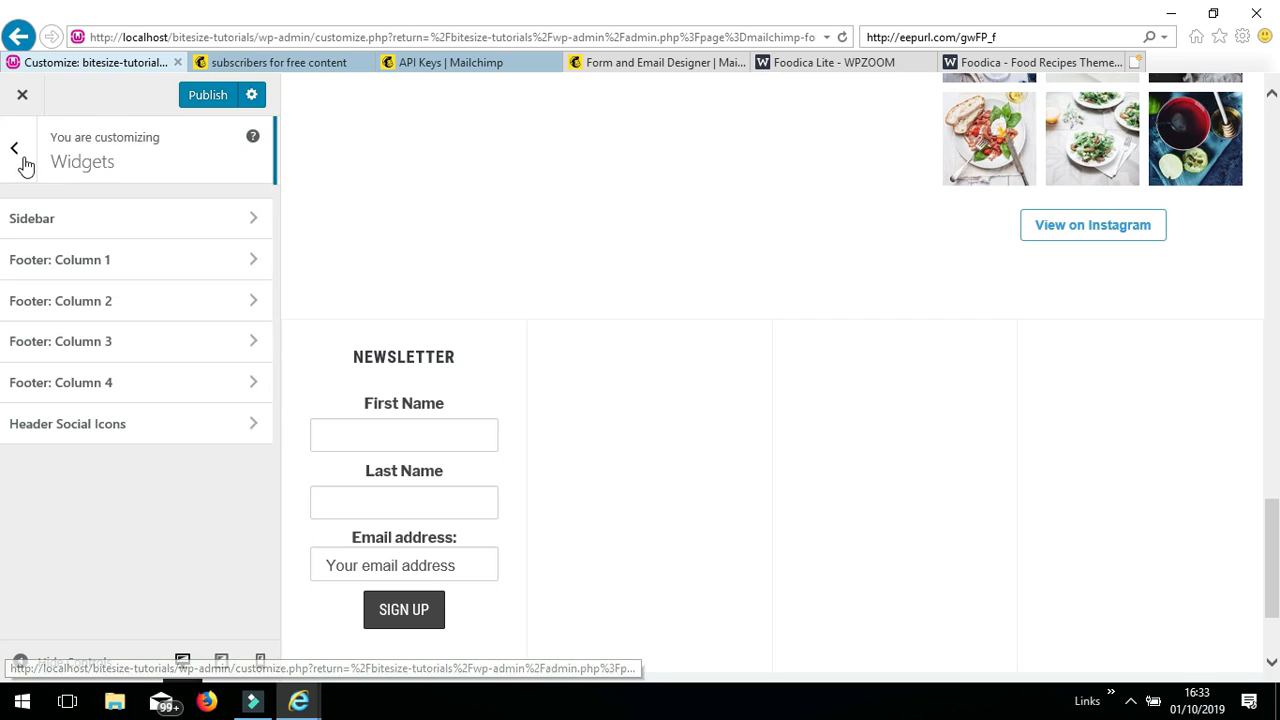
{"action": "left_click", "coordinate": [177, 300]}
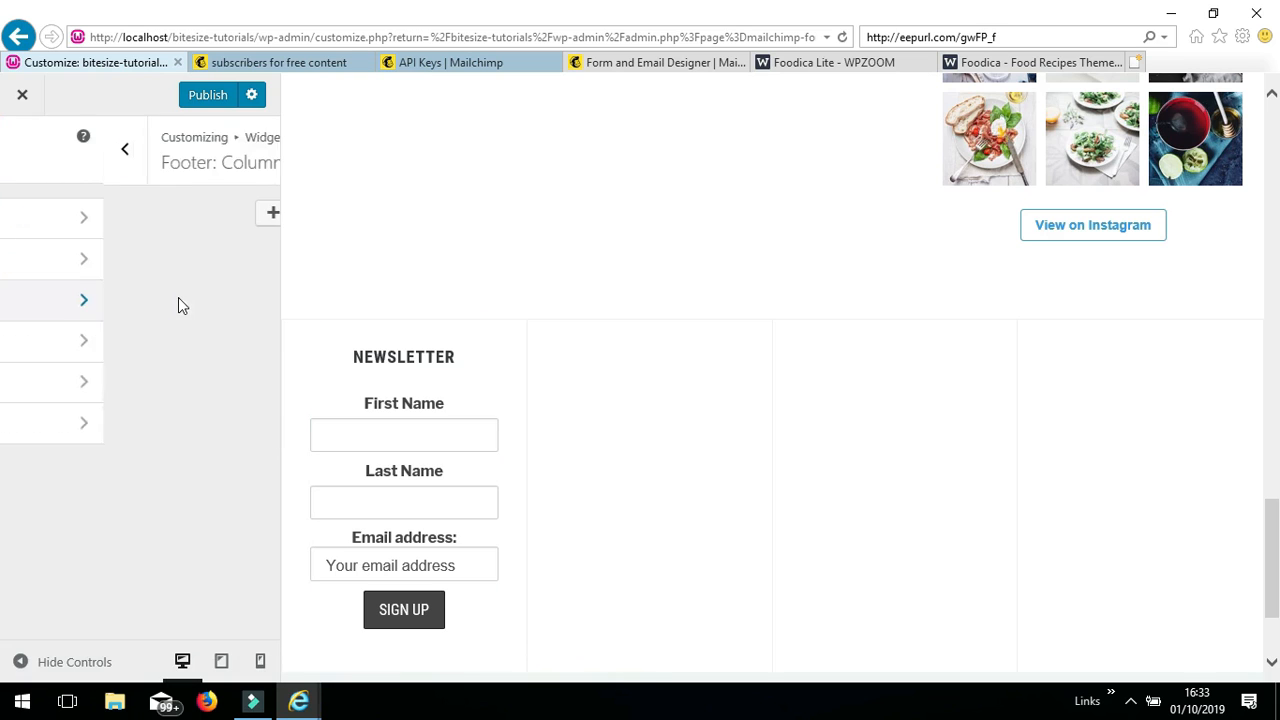
{"action": "left_click", "coordinate": [228, 218]}
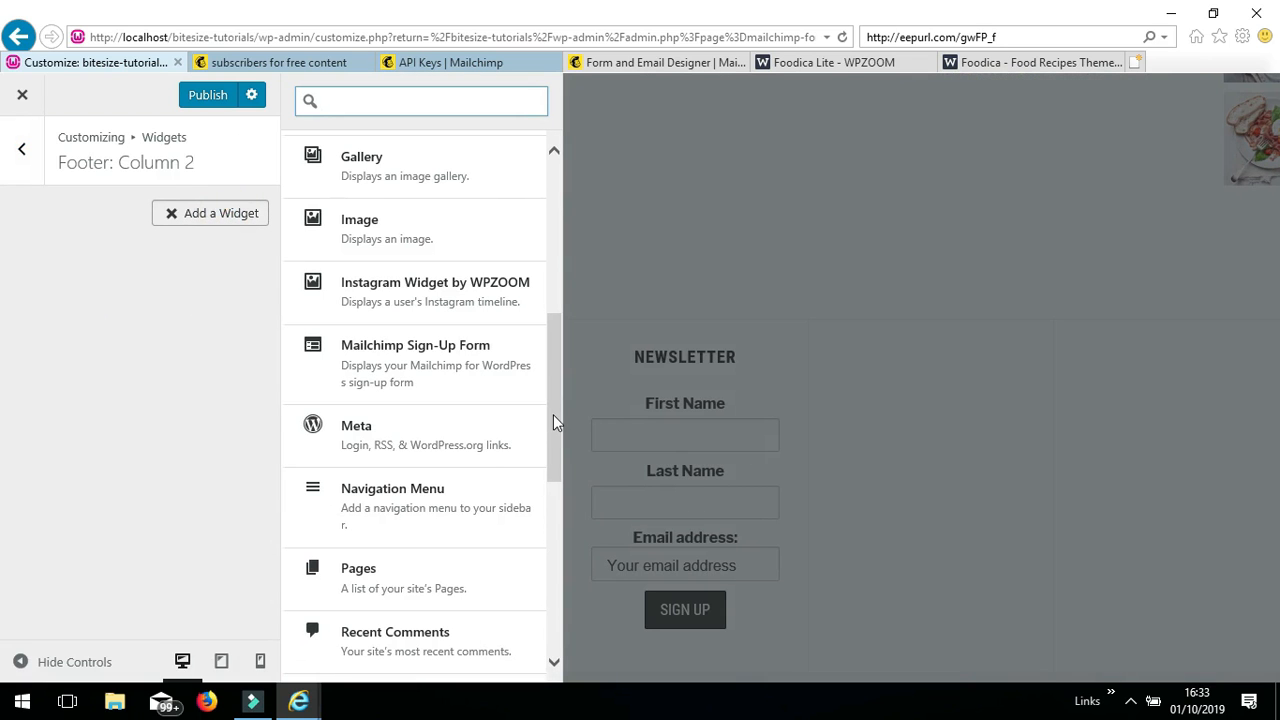
{"action": "left_click_drag", "start_coordinate": [552, 415], "coordinate": [552, 495]}
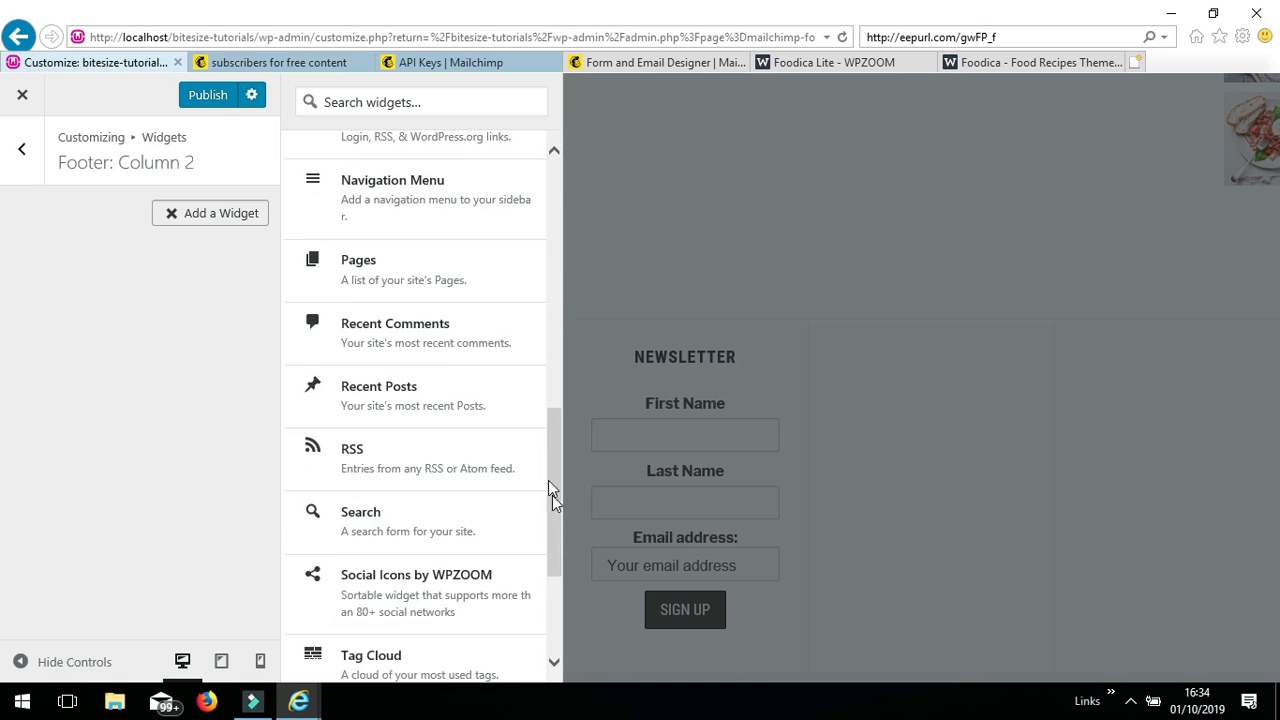
{"action": "left_click", "coordinate": [407, 278]}
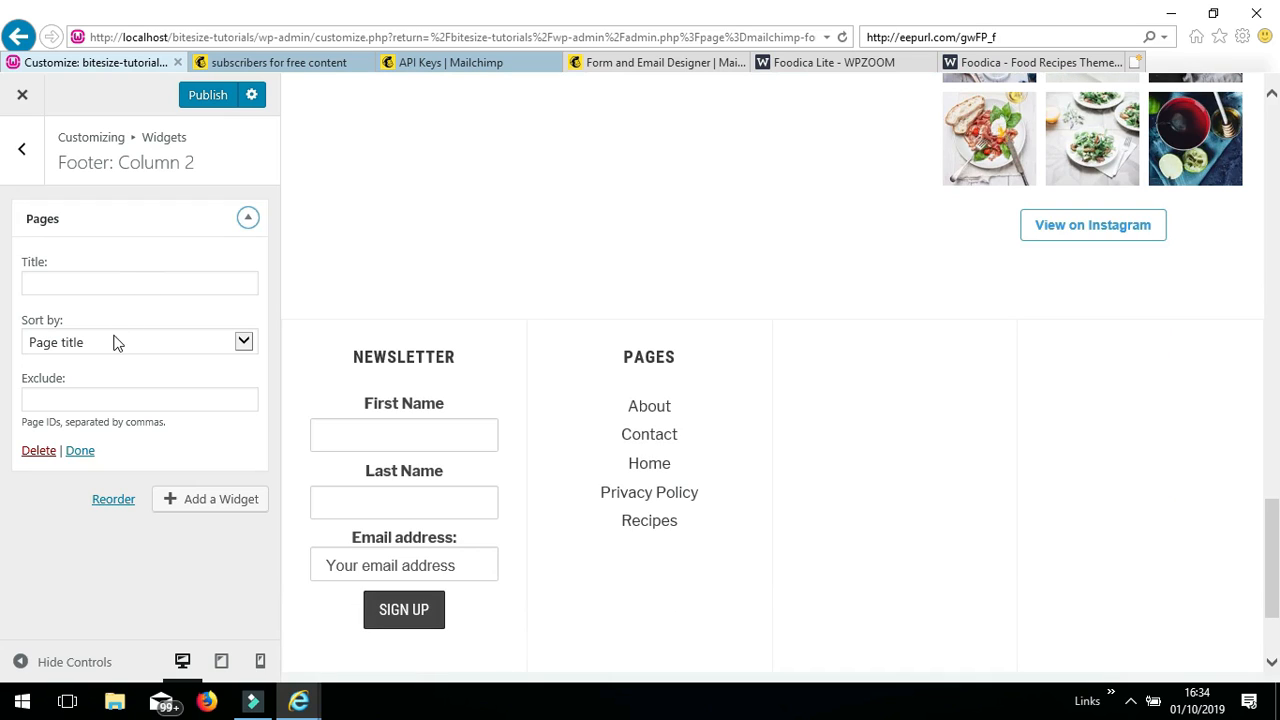
{"action": "left_click", "coordinate": [80, 450]}
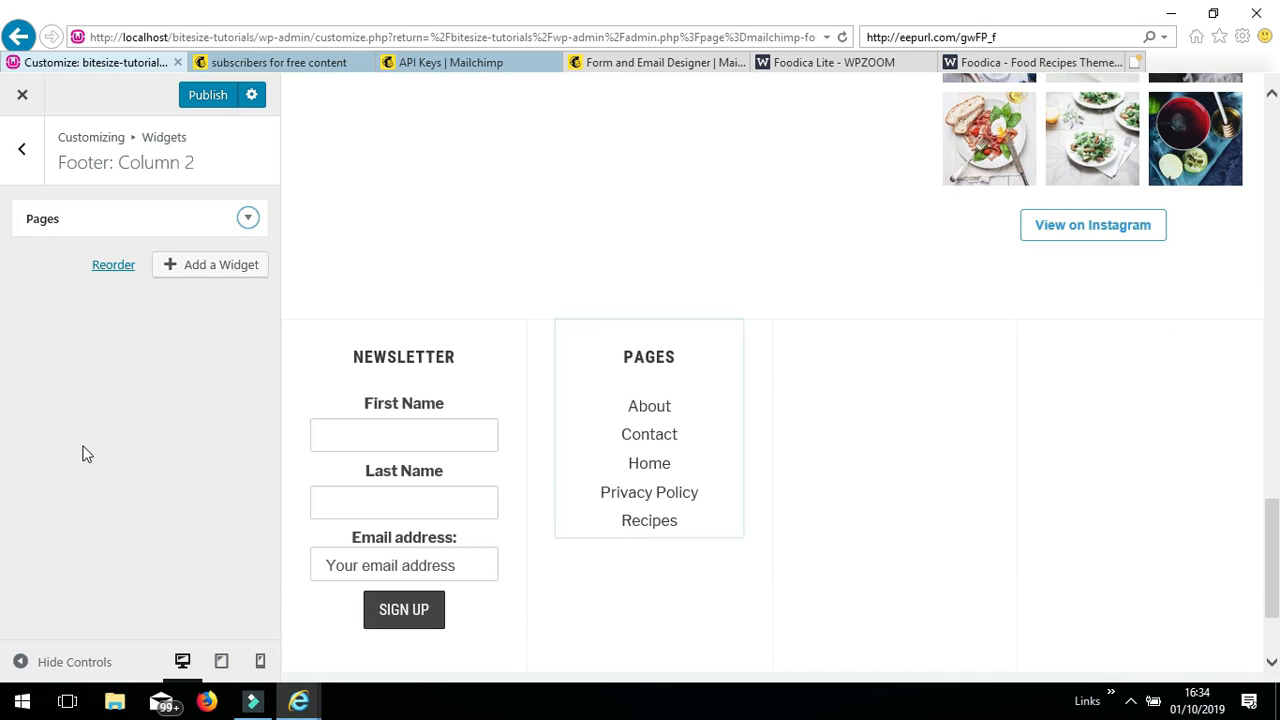
{"action": "left_click", "coordinate": [26, 151]}
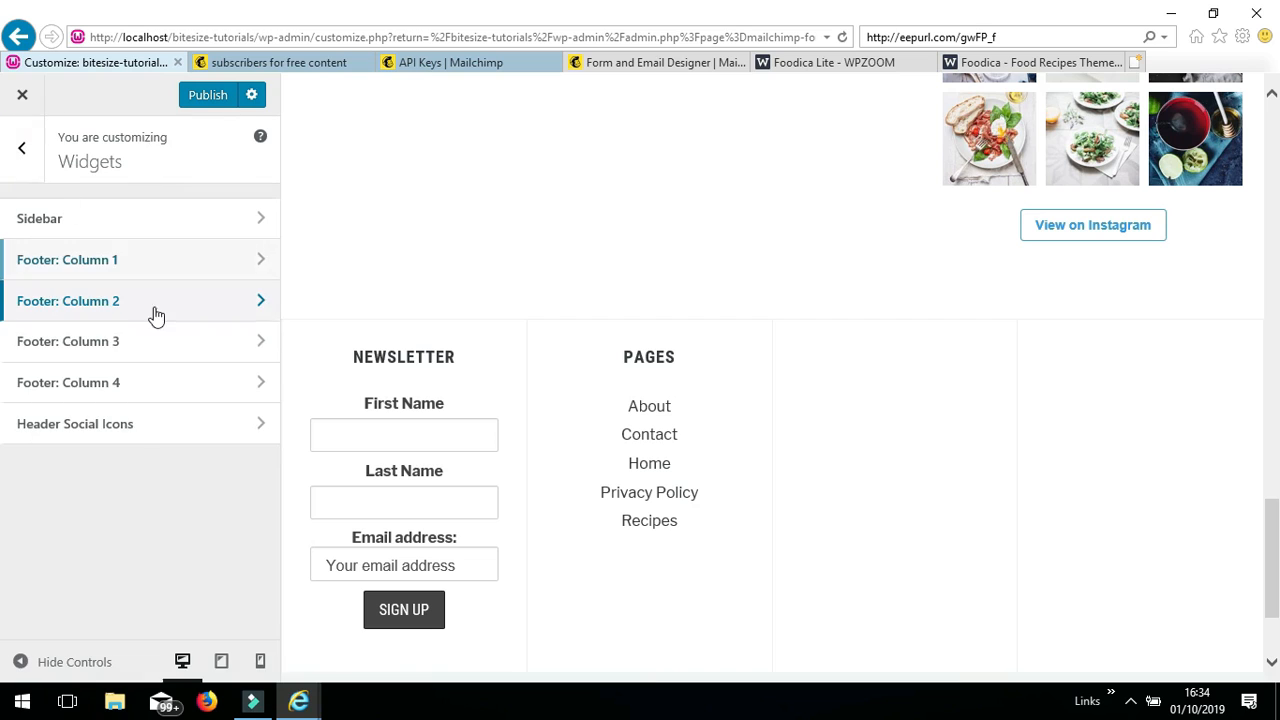
- Add a Categories widget to Footer: Column 3, currently showing Uncategorized
{"action": "left_click", "coordinate": [161, 346]}
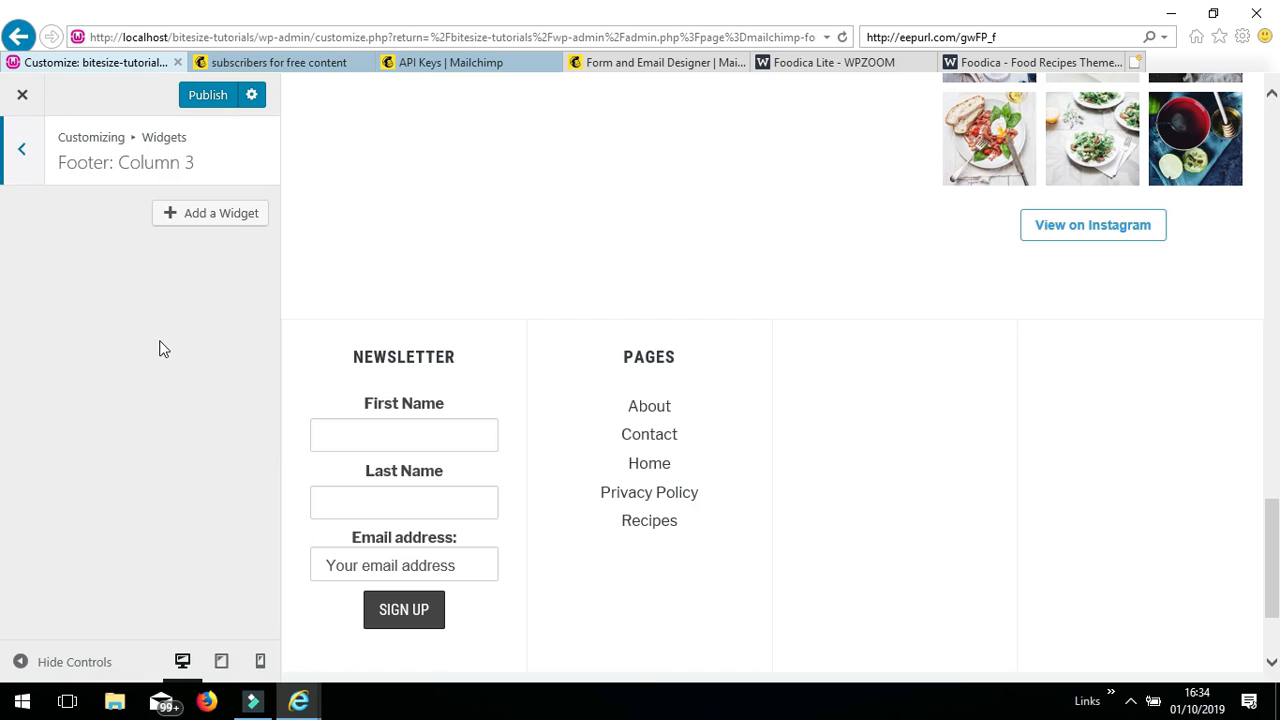
{"action": "left_click", "coordinate": [221, 214]}
{"action": "left_click_drag", "start_coordinate": [555, 484], "coordinate": [558, 284]}
{"action": "left_click", "coordinate": [451, 323]}
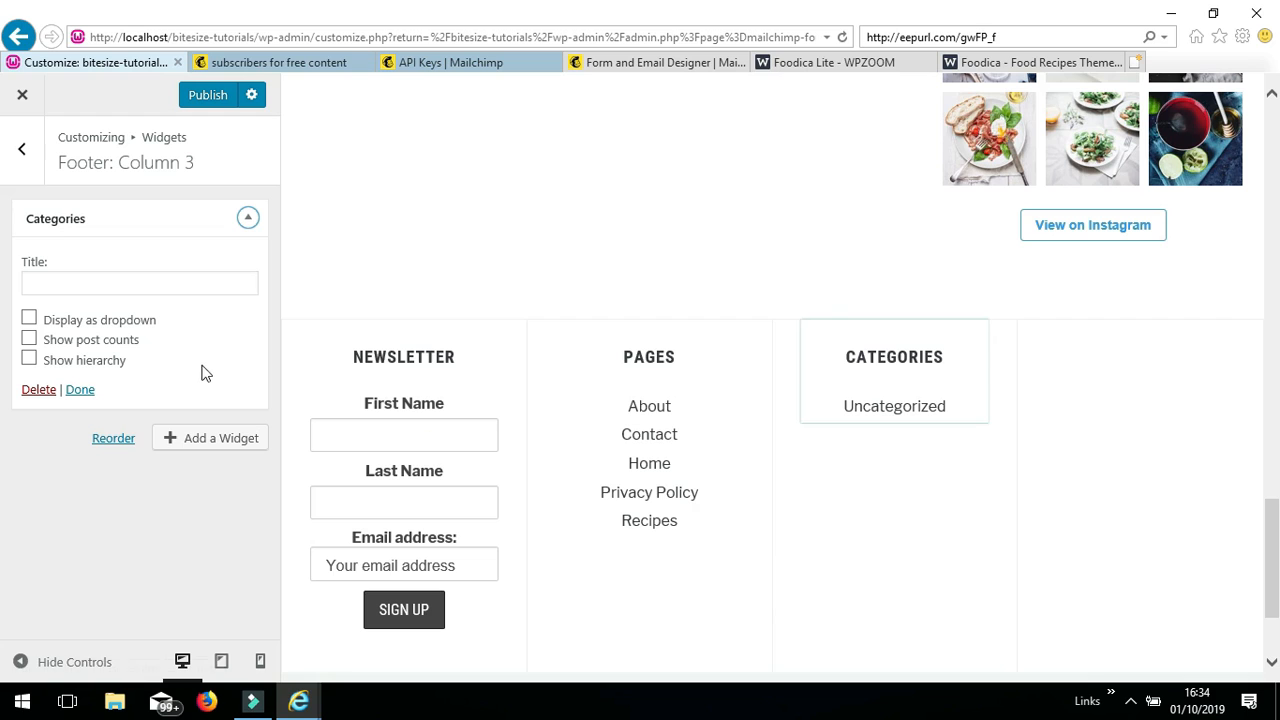
{"action": "left_click", "coordinate": [84, 390]}
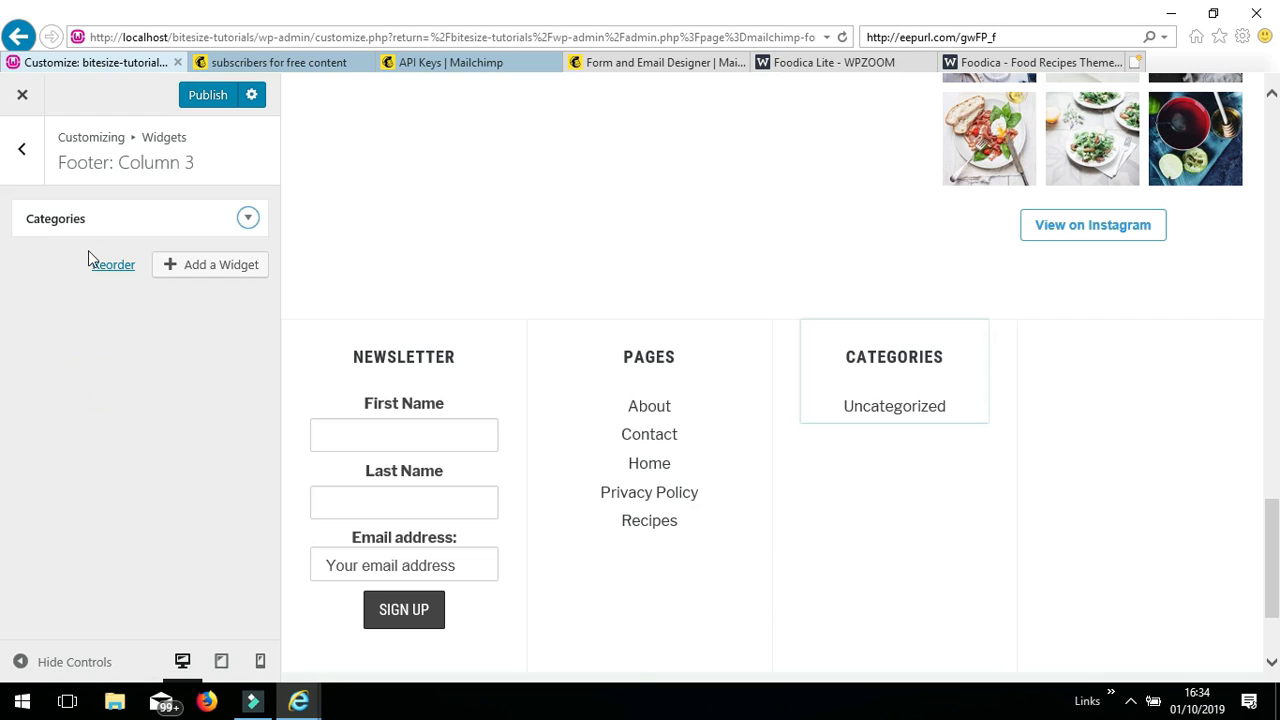
{"action": "left_click", "coordinate": [22, 150]}
- Add a Search widget with a keyword box and Search button to Footer: Column 4
{"action": "left_click", "coordinate": [176, 386]}
{"action": "left_click", "coordinate": [243, 210]}
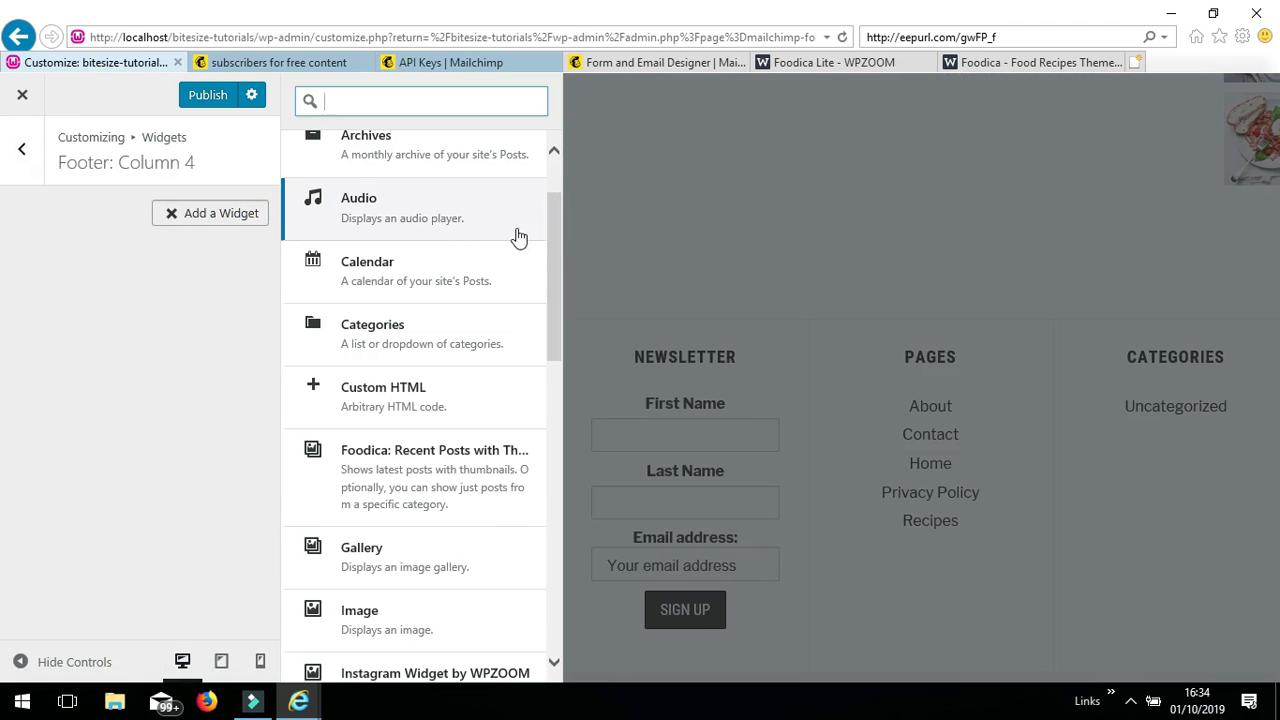
{"action": "left_click_drag", "start_coordinate": [556, 272], "coordinate": [551, 529]}
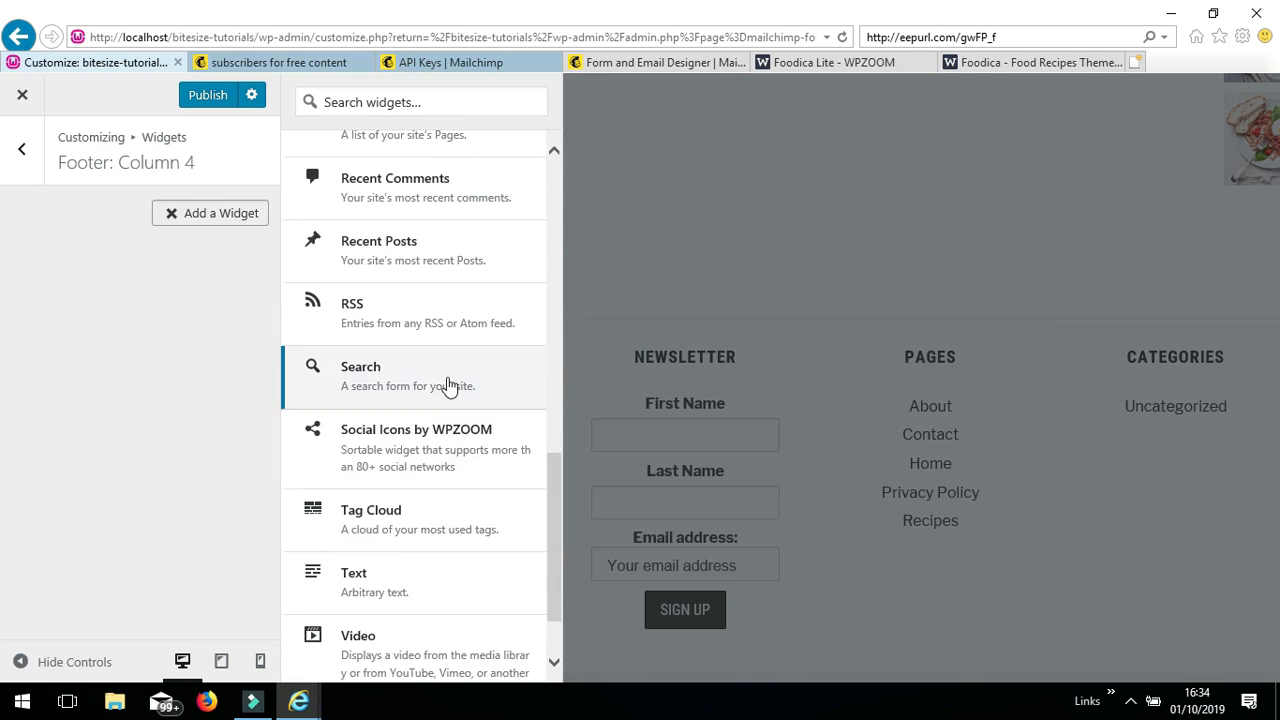
{"action": "left_click", "coordinate": [439, 377]}
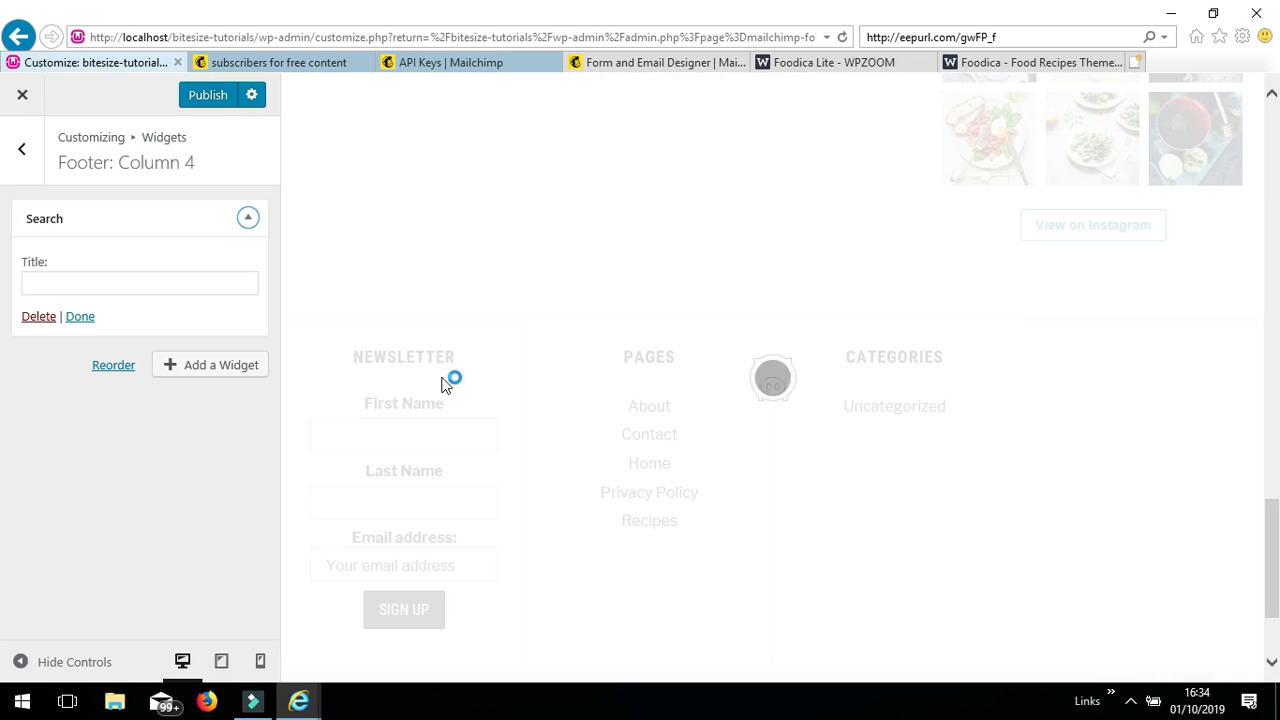
{"action": "left_click", "coordinate": [76, 316]}
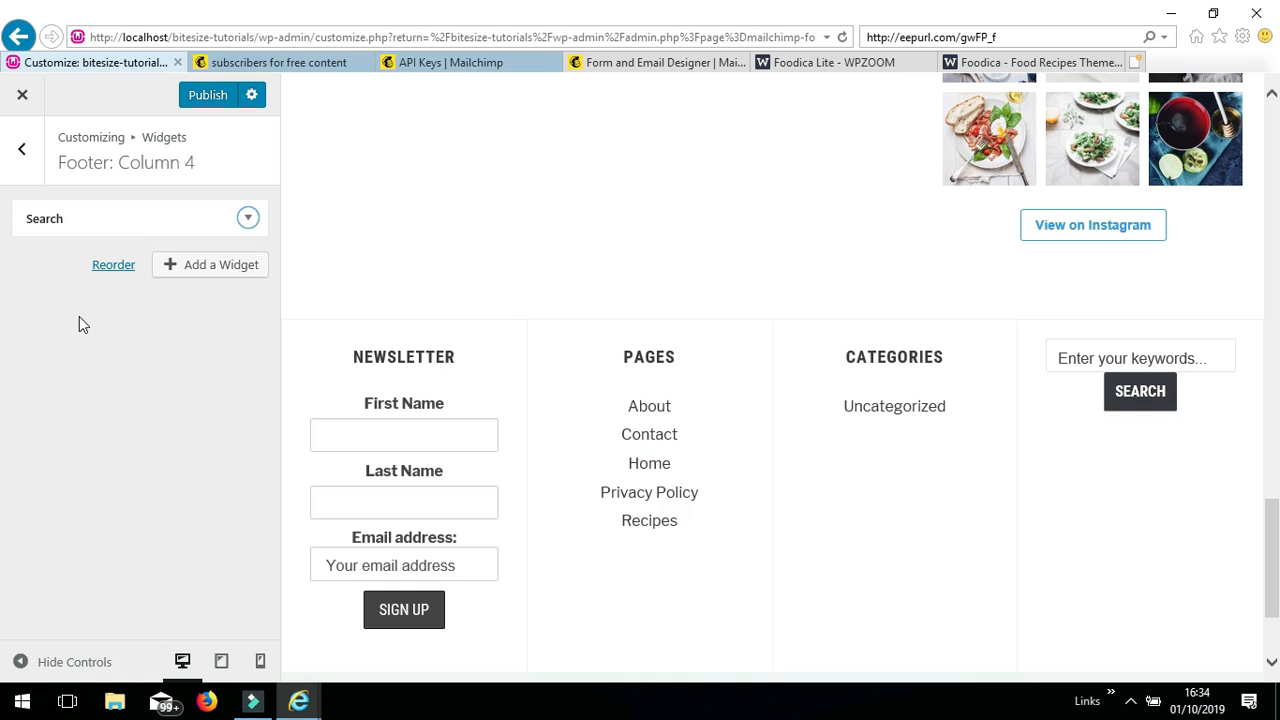
{"action": "left_click", "coordinate": [25, 155]}
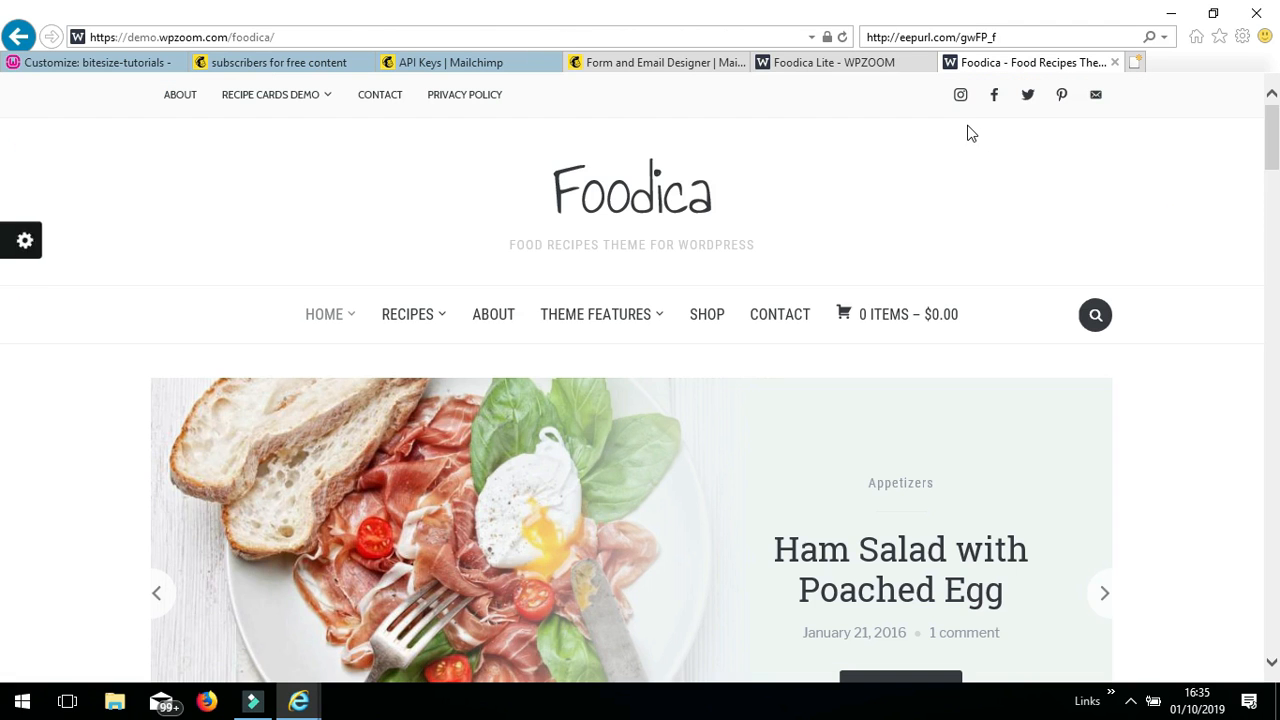
{"action": "left_click", "coordinate": [967, 125]}
{"action": "left_click", "coordinate": [1007, 138]}
{"action": "left_click", "coordinate": [1078, 138]}
{"action": "left_click", "coordinate": [115, 68]}
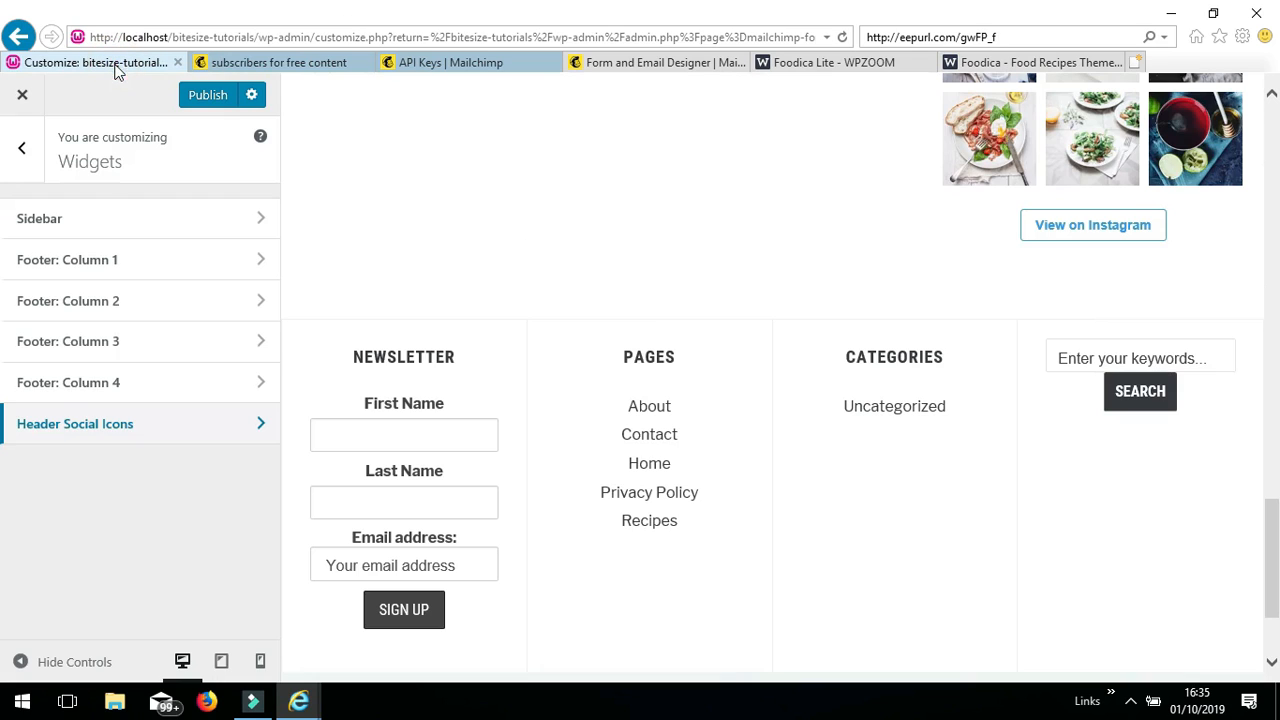
{"action": "left_click", "coordinate": [153, 430]}
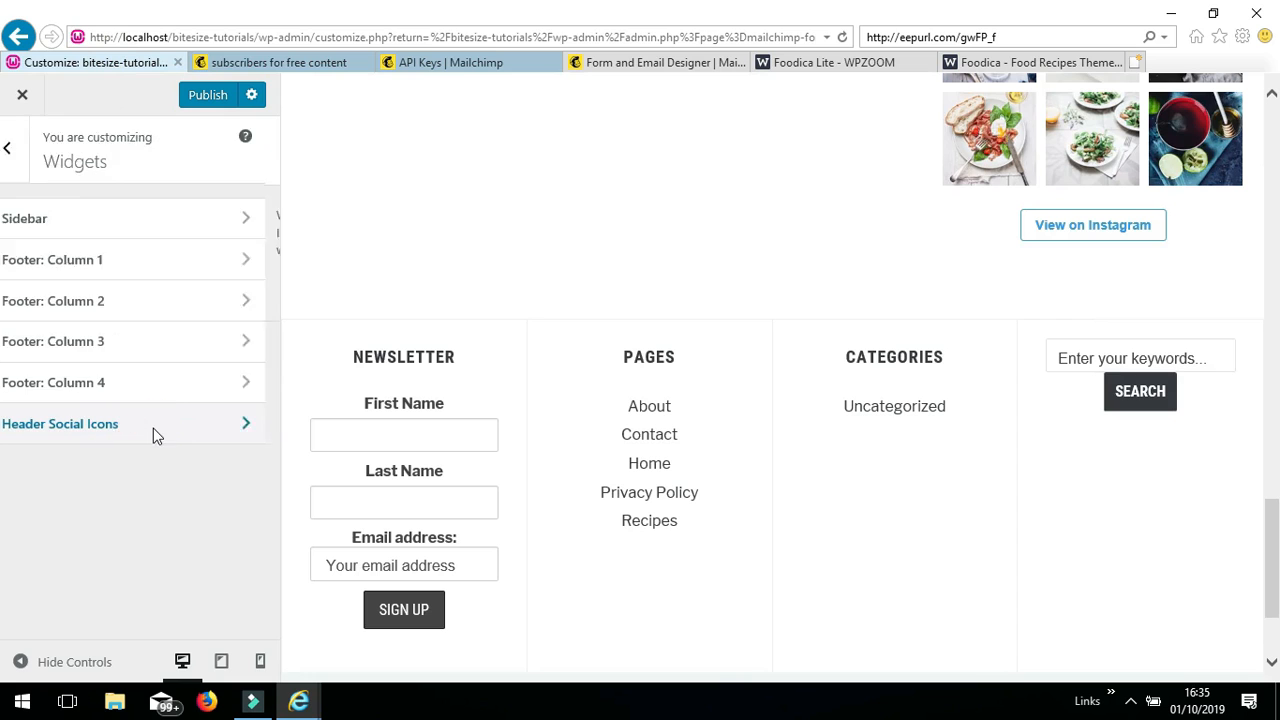
- Add the Social Icons by WPZOOM widget to the header and clear its 'Follow us' title
{"action": "left_click", "coordinate": [214, 289]}
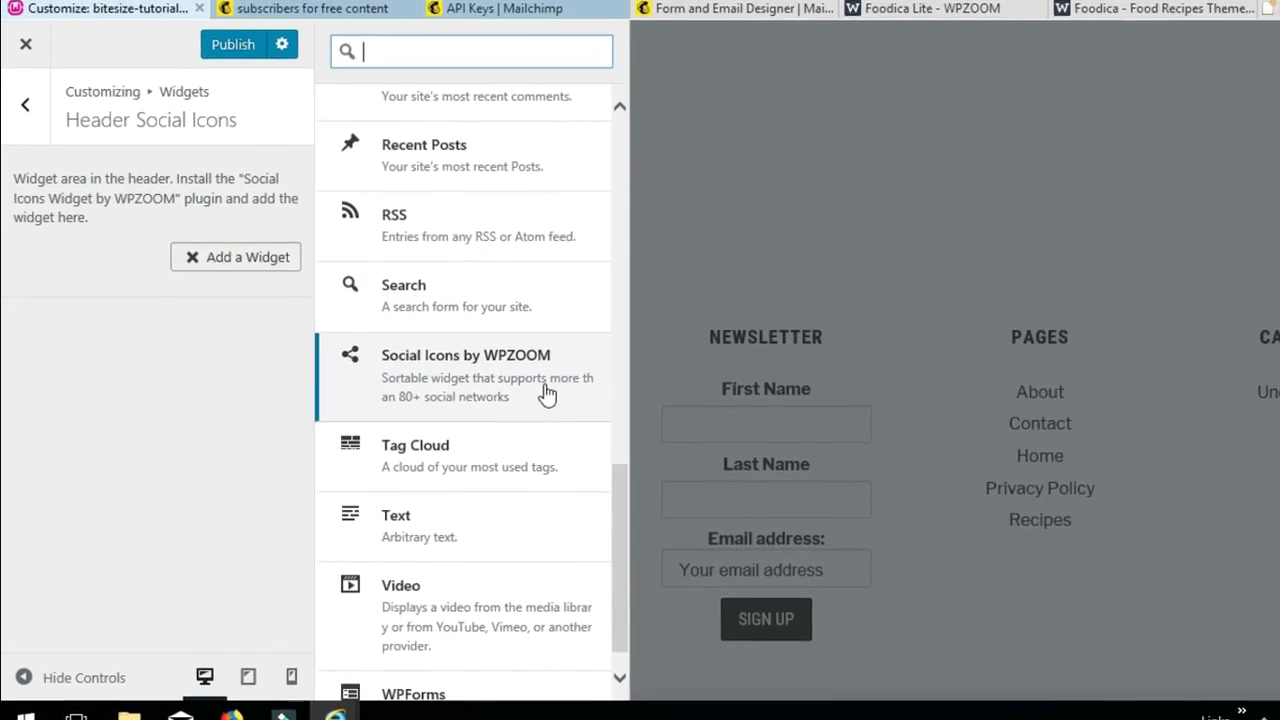
{"action": "left_click", "coordinate": [547, 393]}
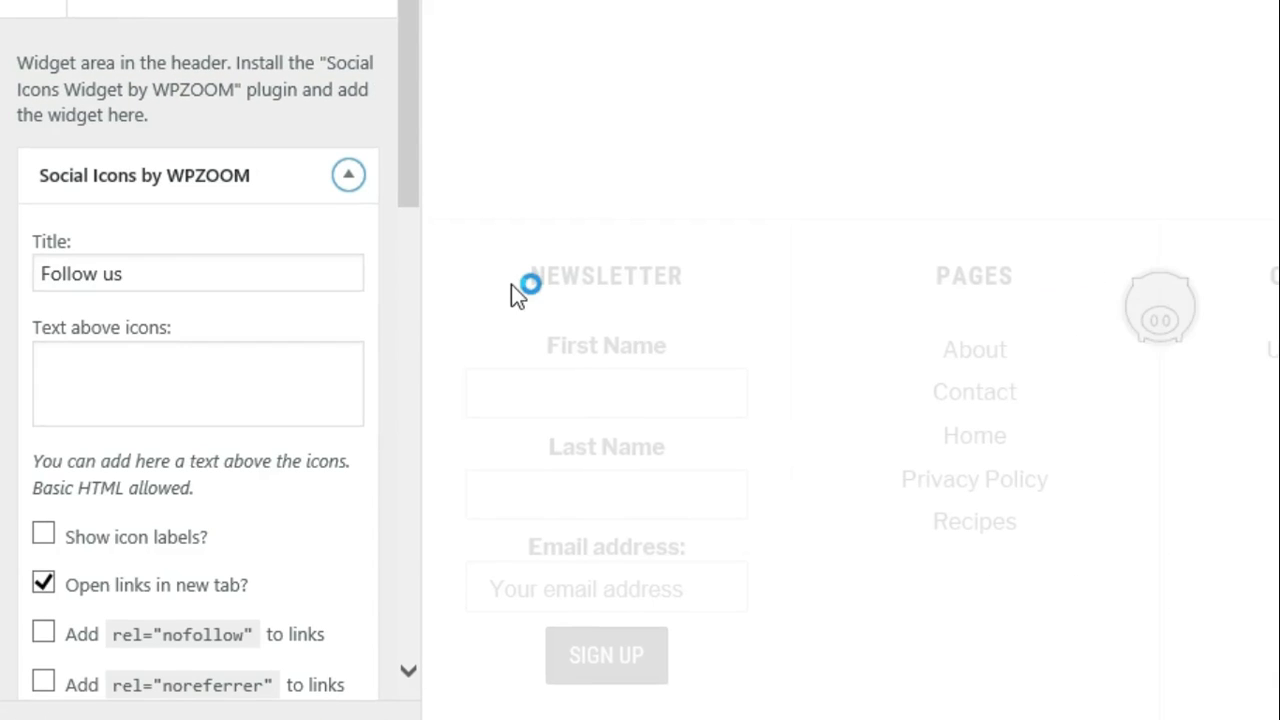
{"action": "left_click_drag", "start_coordinate": [150, 281], "coordinate": [40, 274]}
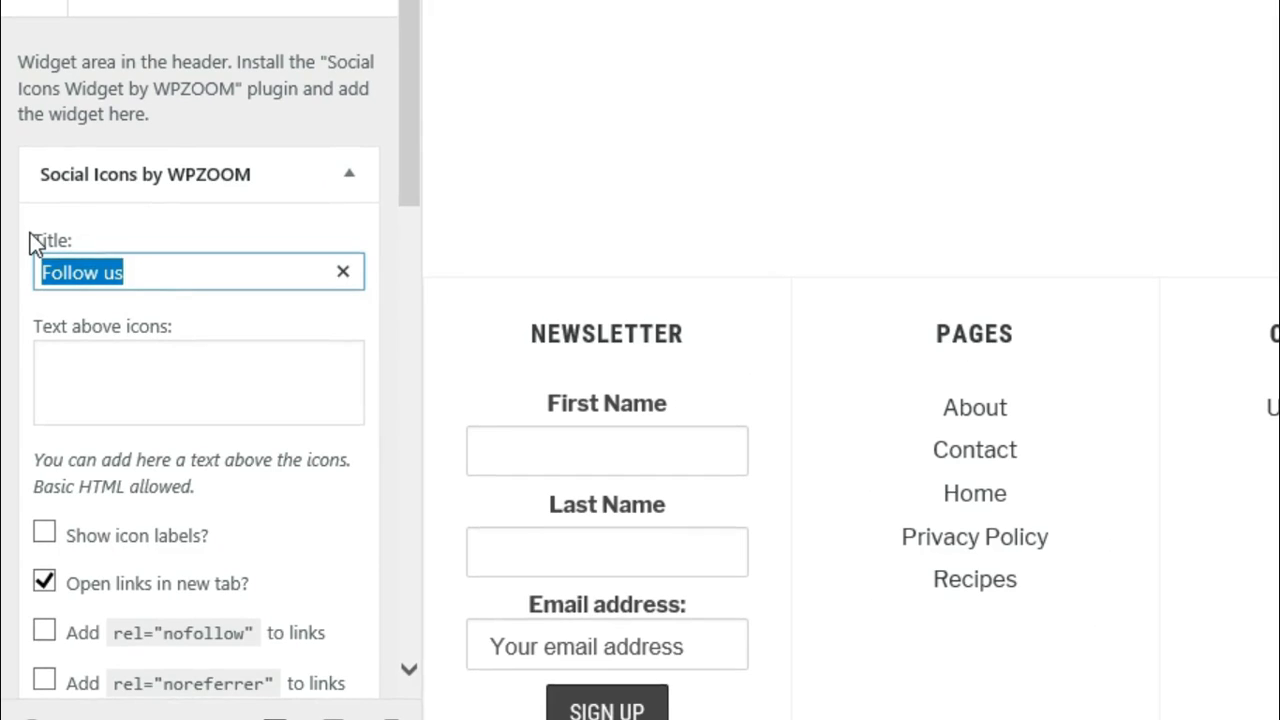
{"action": "key", "text": "BackSpace"}
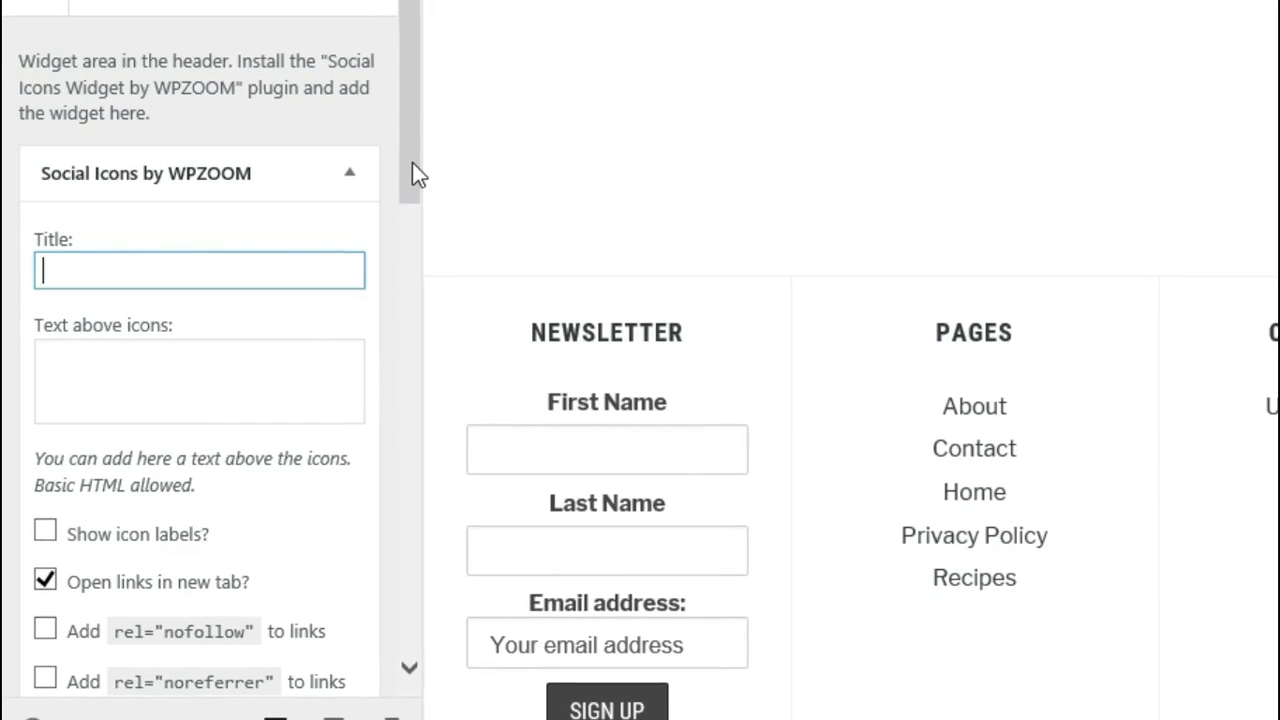
- Mark the Facebook, Twitter and Instagram icon links rel="nofollow" and apply the settings
{"action": "left_click_drag", "start_coordinate": [412, 162], "coordinate": [401, 292]}
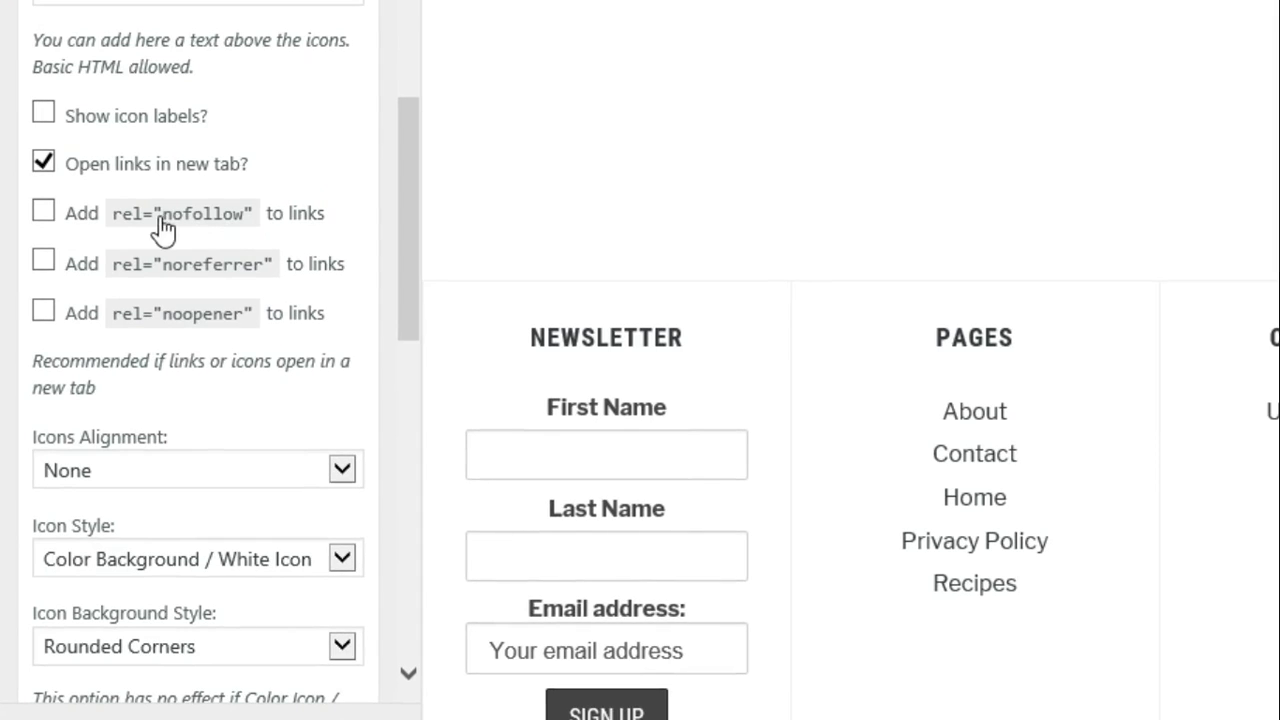
{"action": "left_click", "coordinate": [43, 213]}
{"action": "scroll", "coordinate": [90, 260], "scroll_direction": "down", "scroll_amount": 6}
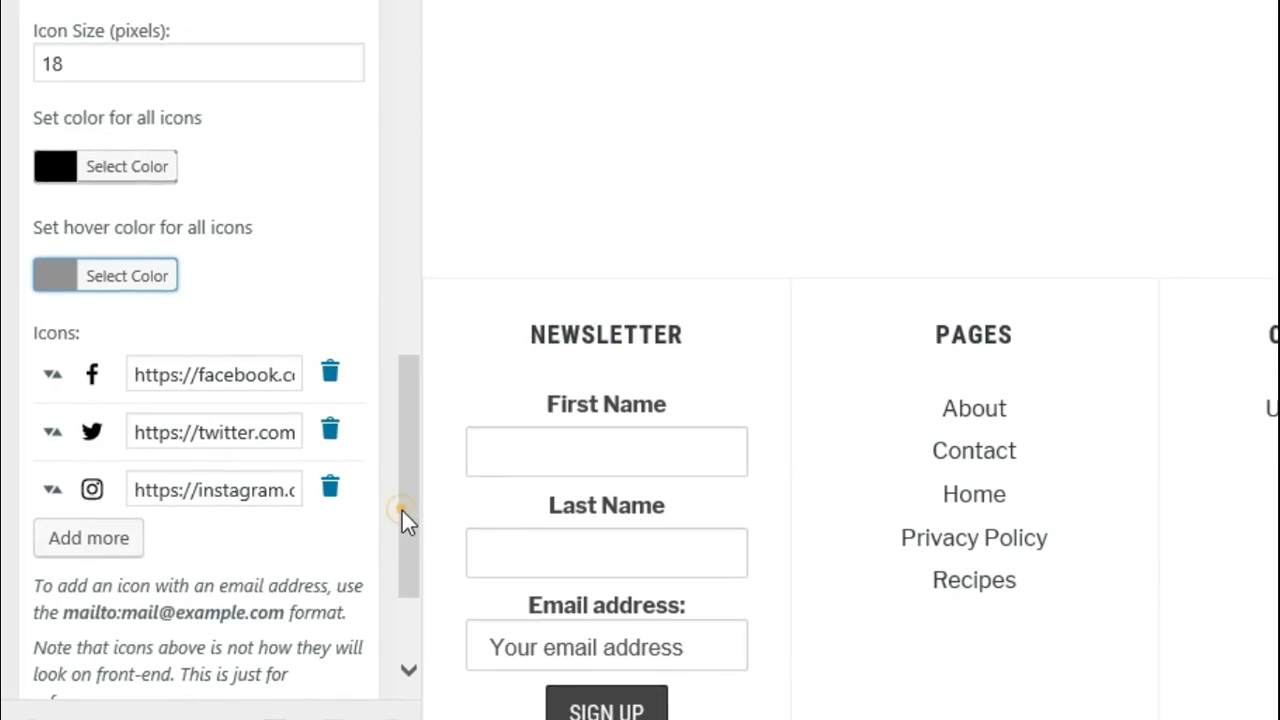
{"action": "left_click_drag", "start_coordinate": [402, 518], "coordinate": [415, 617]}
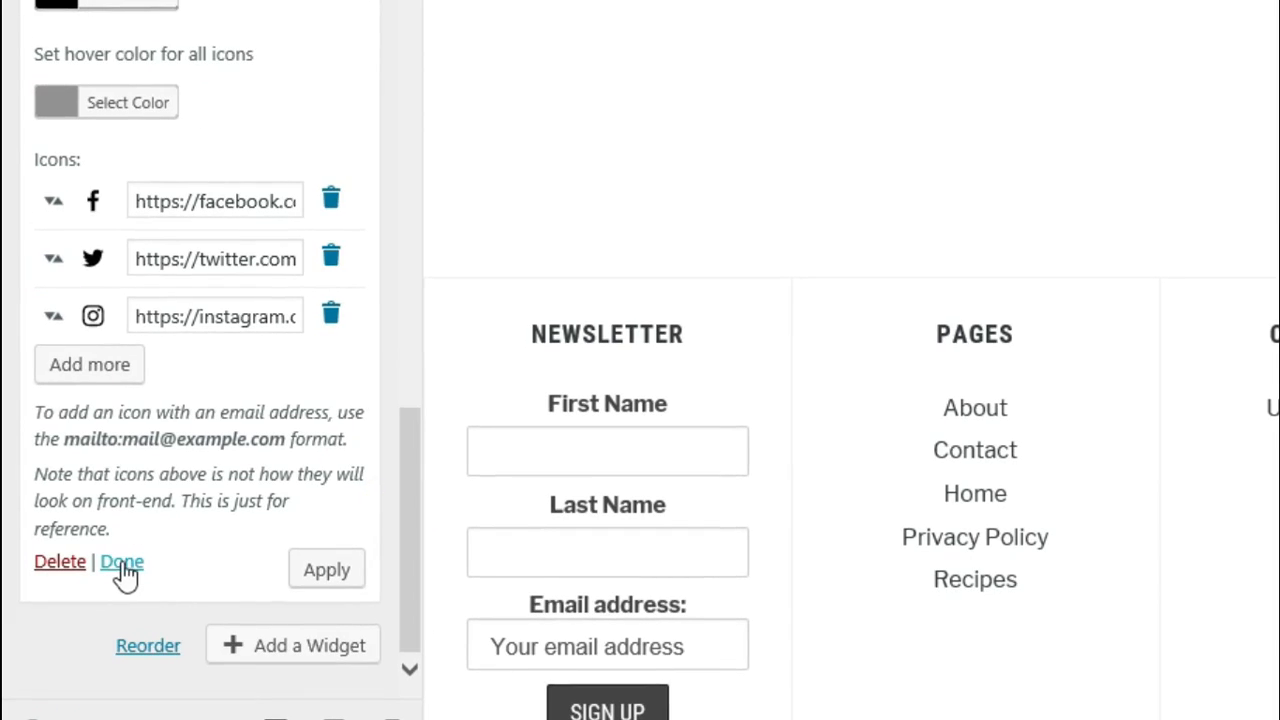
{"action": "left_click", "coordinate": [338, 578]}
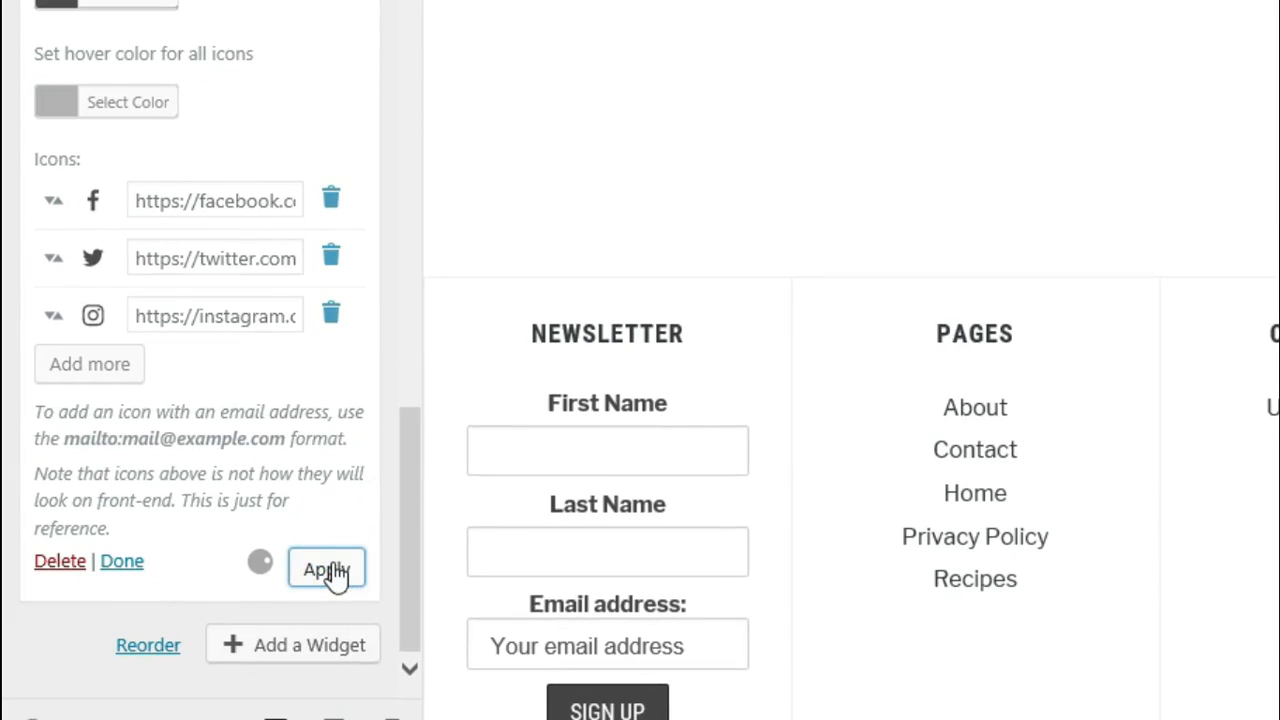
{"action": "left_click", "coordinate": [118, 566]}
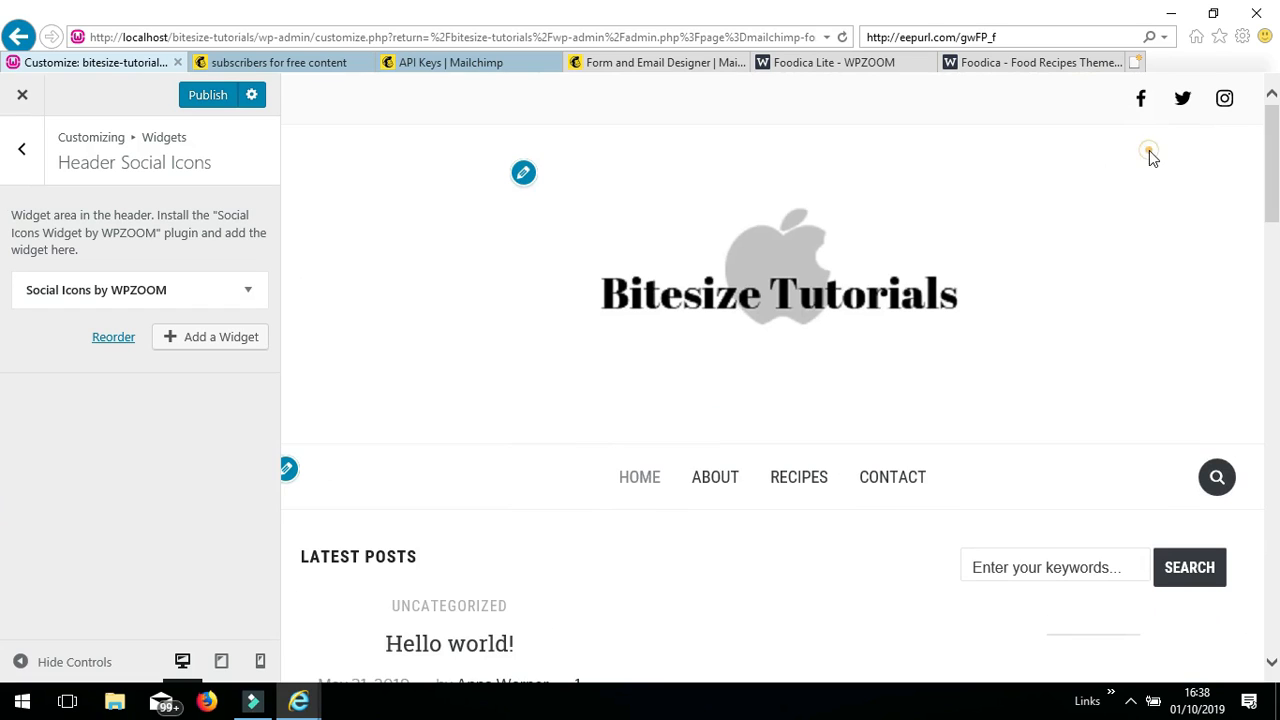
{"action": "left_click", "coordinate": [1172, 155]}
- Publish the widget changes and view the live site with its header social icons
{"action": "left_click", "coordinate": [207, 100]}
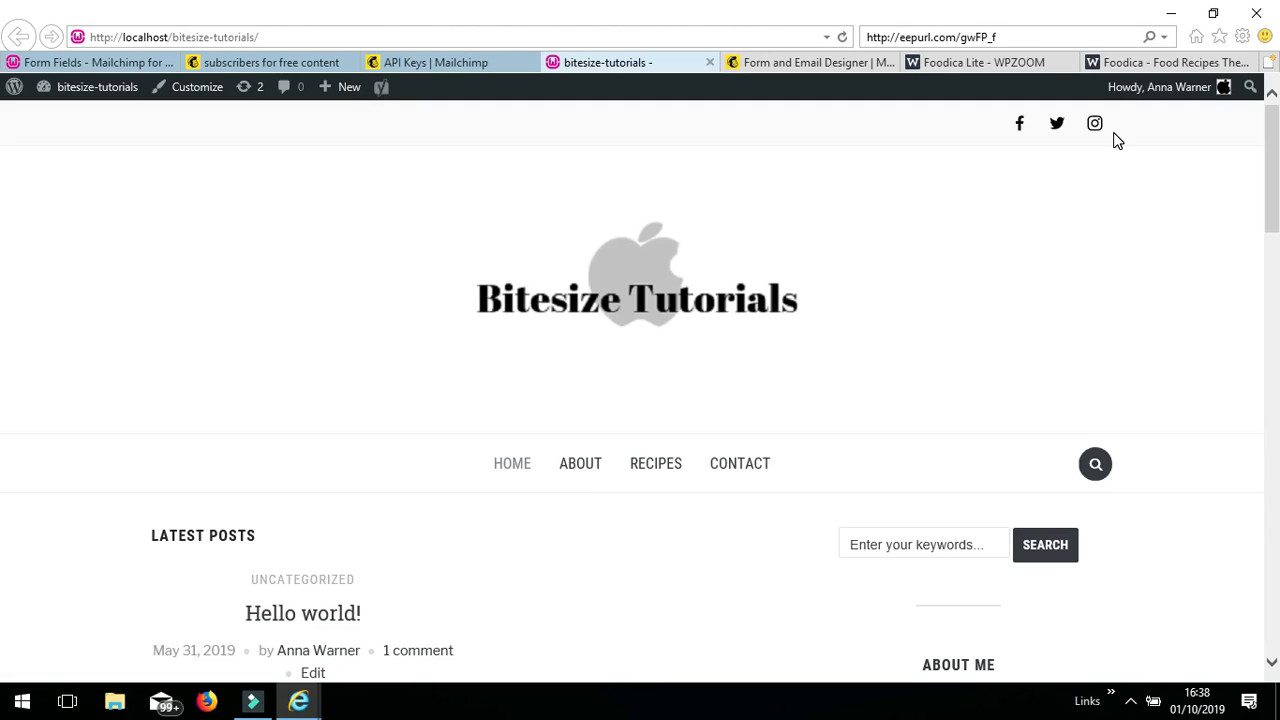
{"action": "left_click_drag", "start_coordinate": [1276, 200], "coordinate": [3, 223]}
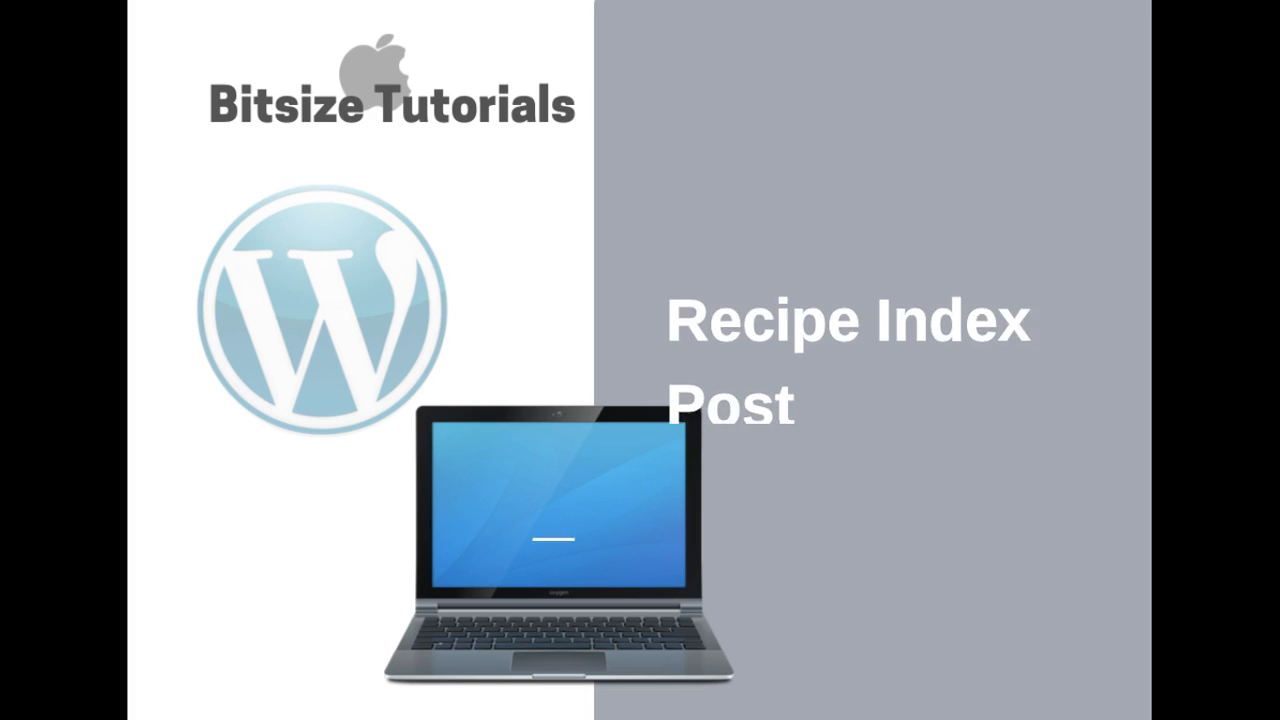